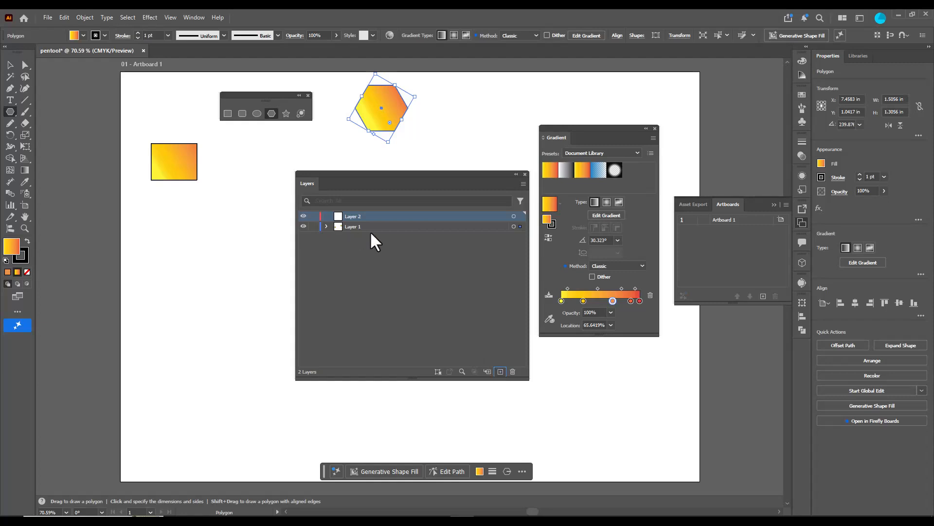
mouse_move(330, 175)
mouse_down()
mouse_move(351, 179)
mouse_move(316, 187)
mouse_up()
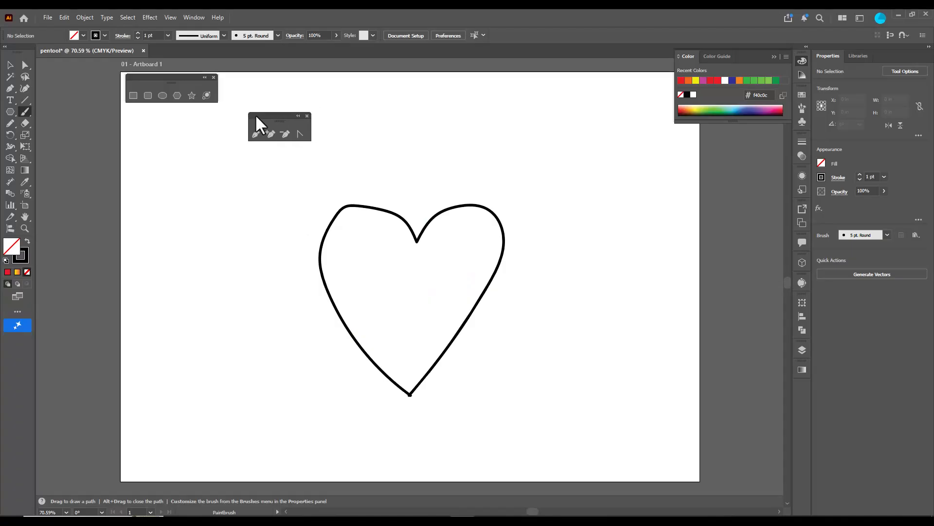
drag(255, 114, 291, 124)
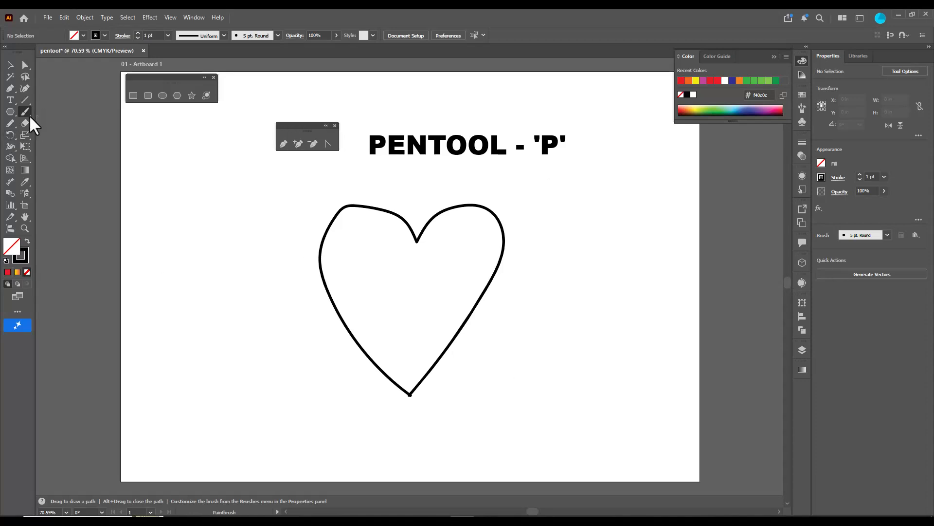
Activate the Pen tool and reposition its floating tool panel above and to the left of the heart sketch
click(9, 89)
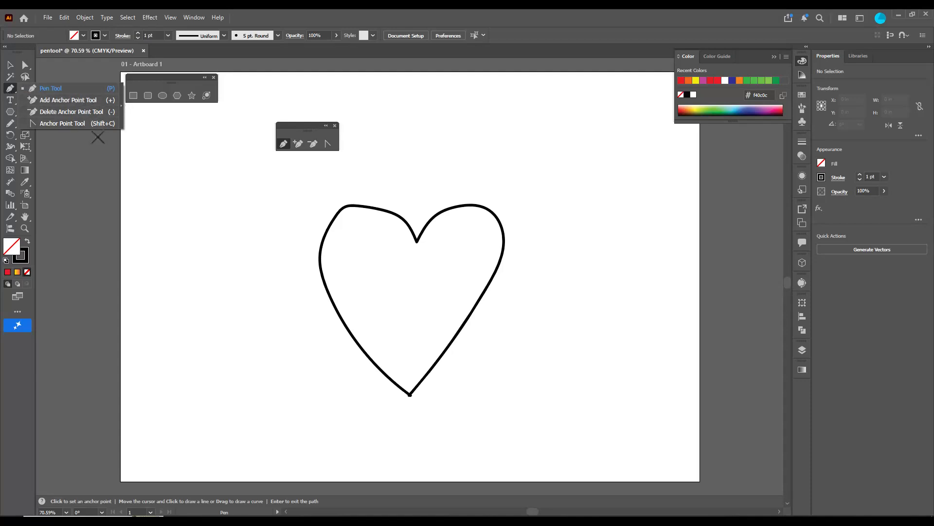
drag(296, 125, 276, 121)
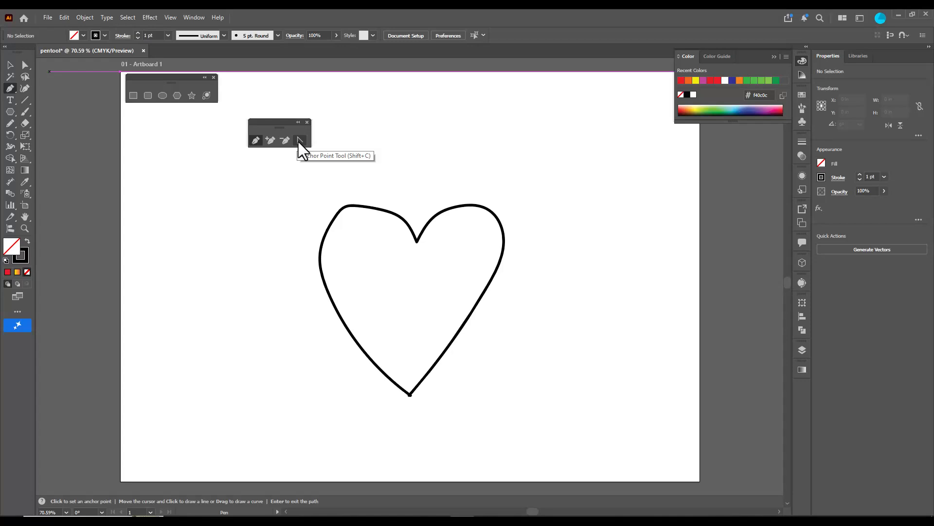
drag(271, 123, 257, 121)
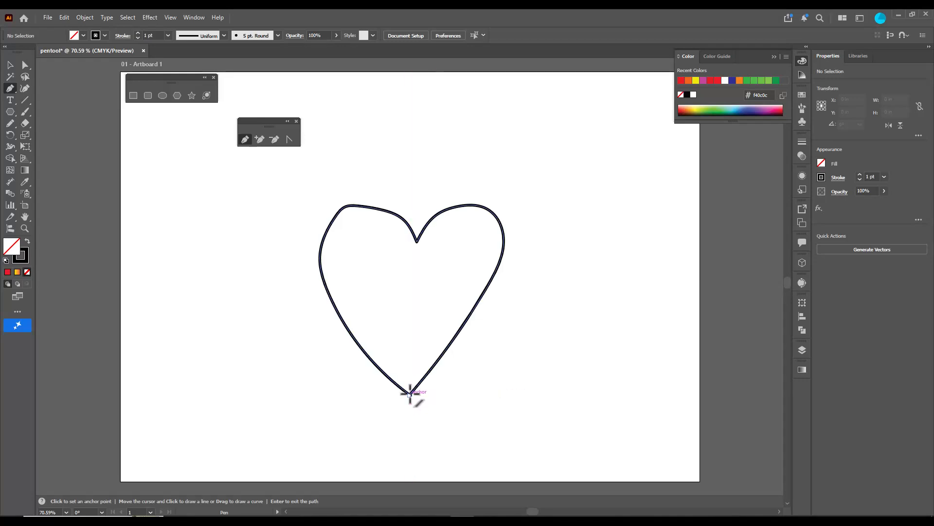
Draw a closed heart path about 5.5 by 6.7 in with the Pen tool over the black heart sketch and fill it red
click(409, 411)
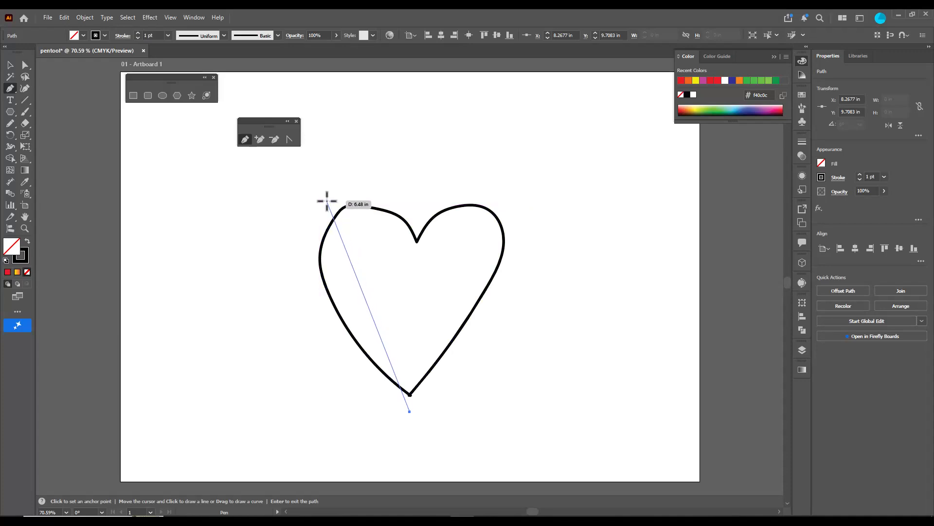
drag(326, 201, 370, 165)
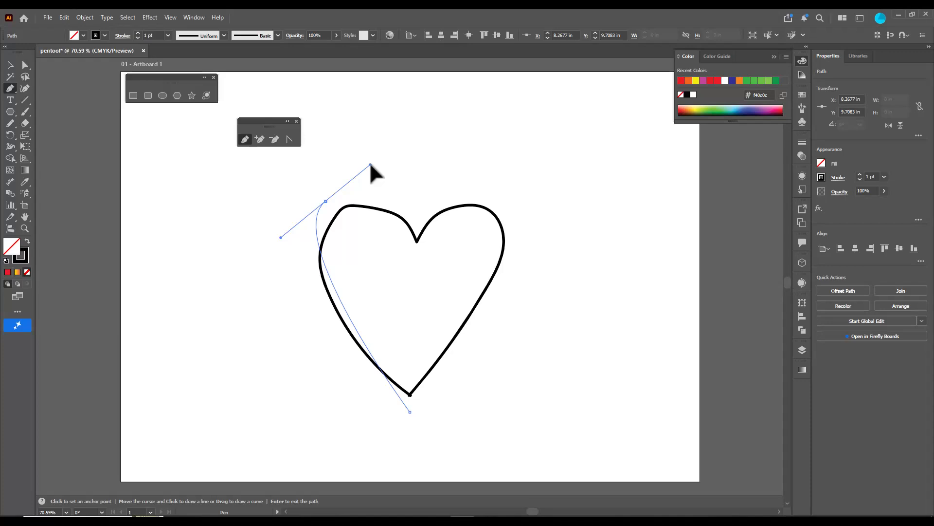
drag(370, 165, 371, 165)
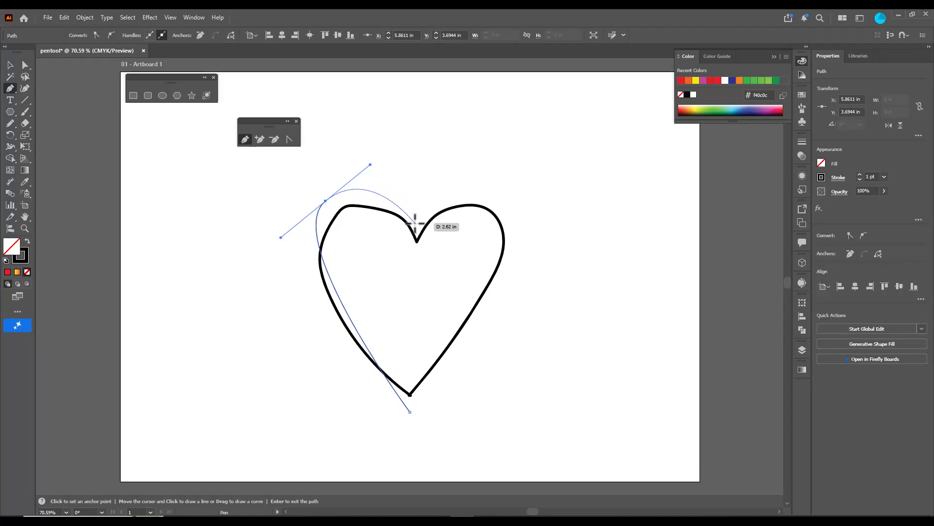
drag(415, 224, 541, 243)
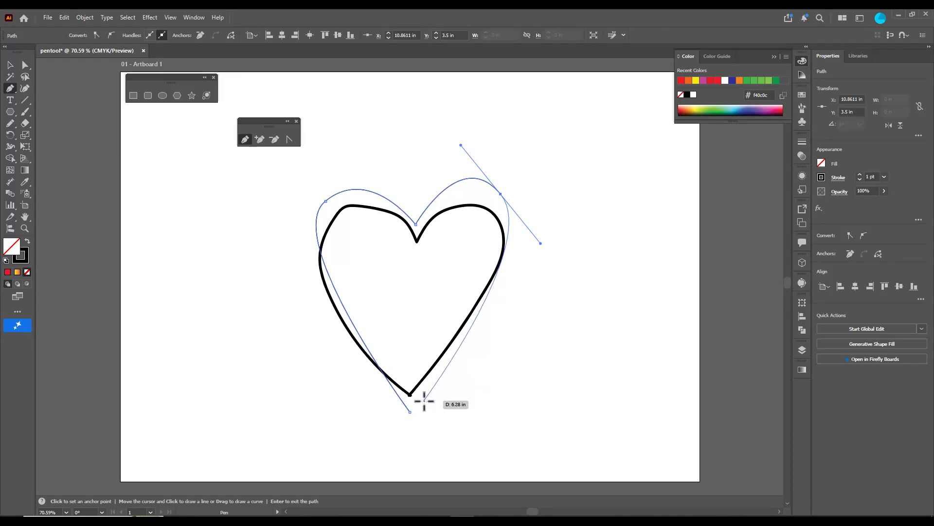
click(410, 411)
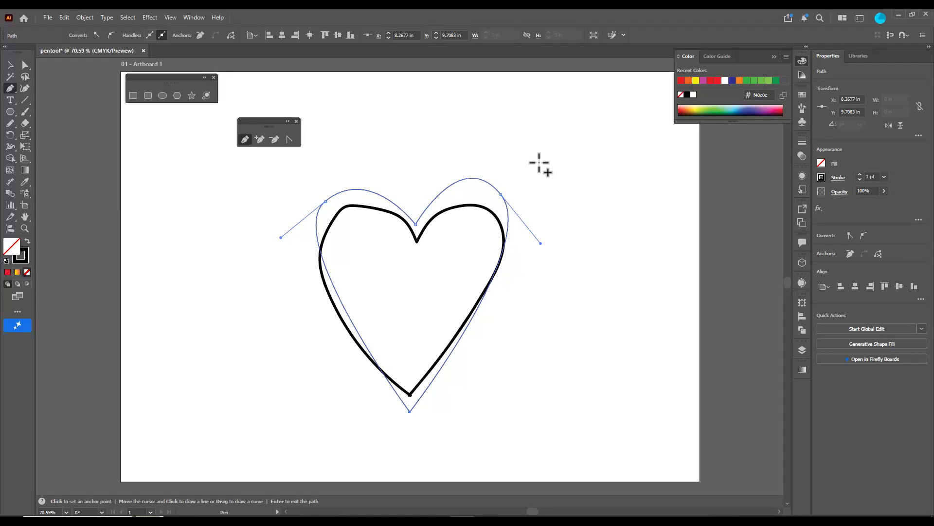
key(comma)
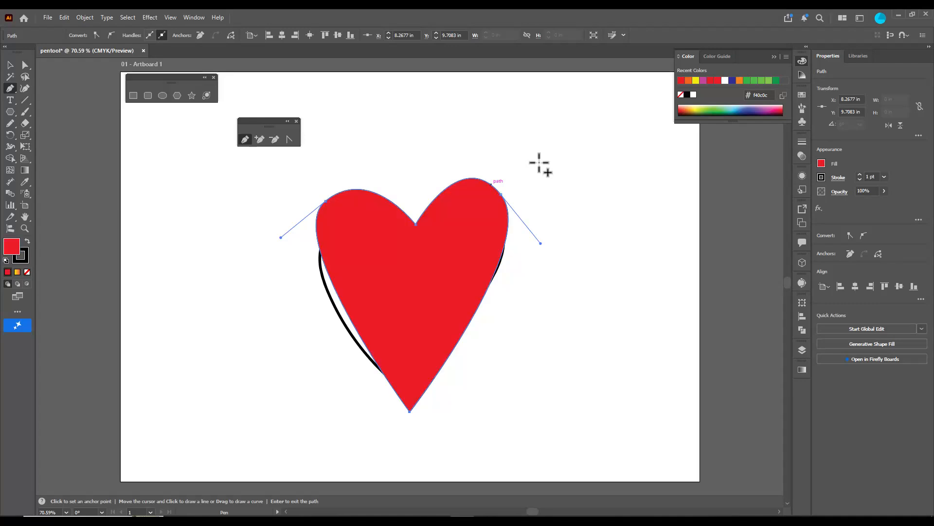
Delete the hand-drawn black heart outline and place the red heart at about X 8.09 in, Y 6.33 in
click(10, 64)
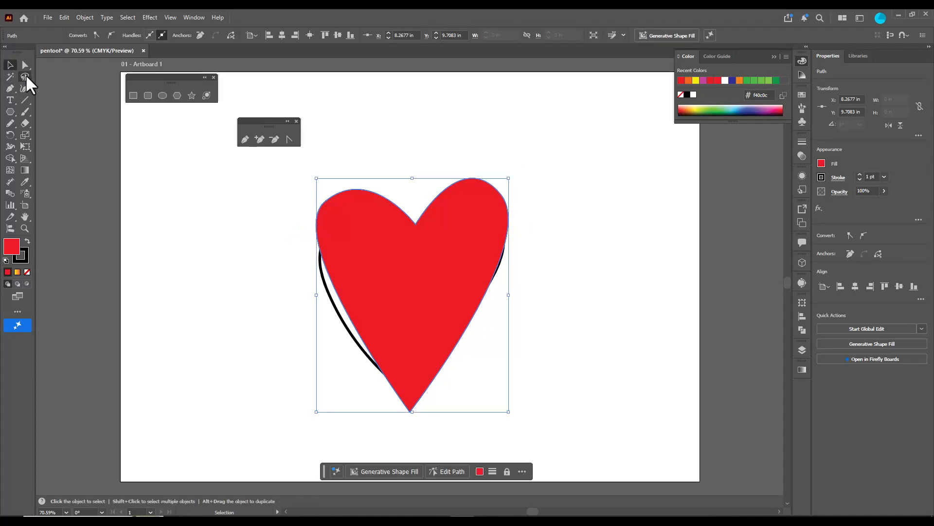
click(418, 263)
drag(466, 267, 277, 268)
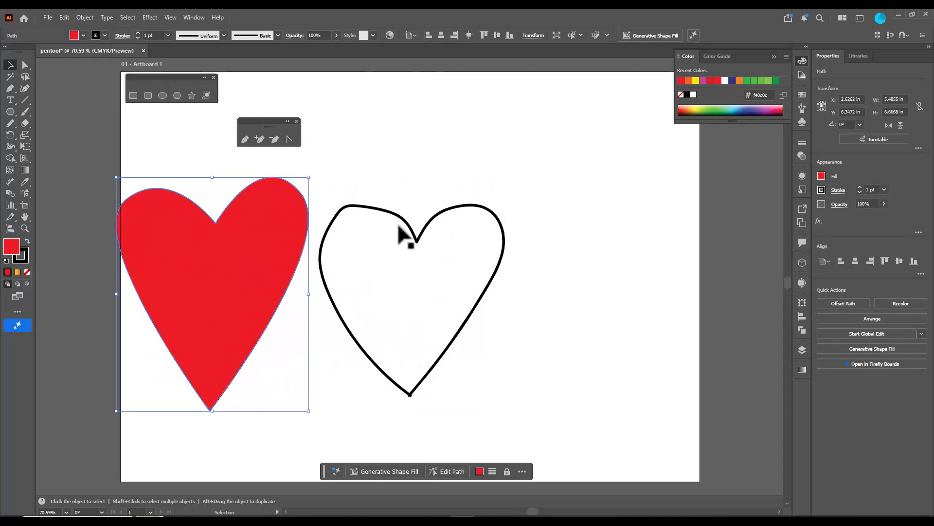
drag(353, 162, 514, 363)
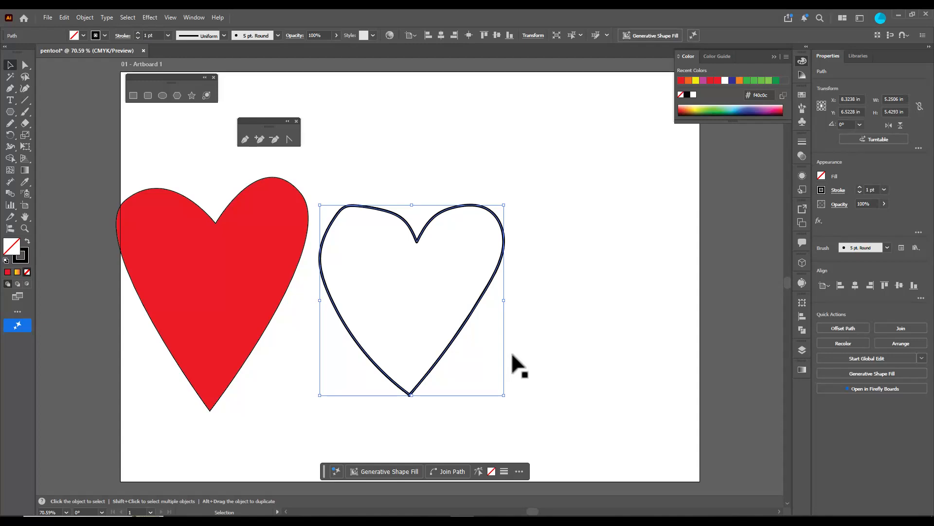
key(Delete)
drag(296, 229, 476, 219)
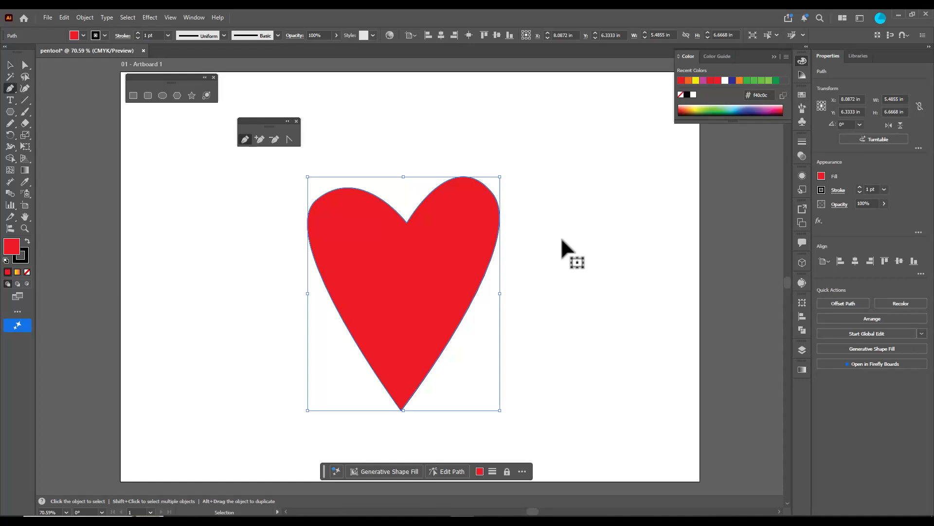
Nudge the red heart's upper-right anchor to about X 10.58 in, Y 3.53 in with Direct Selection
key(p)
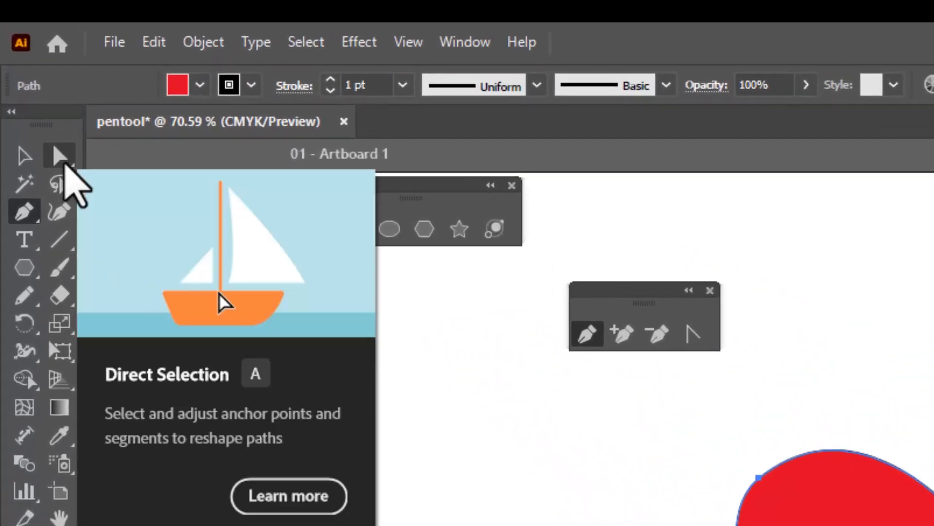
click(63, 162)
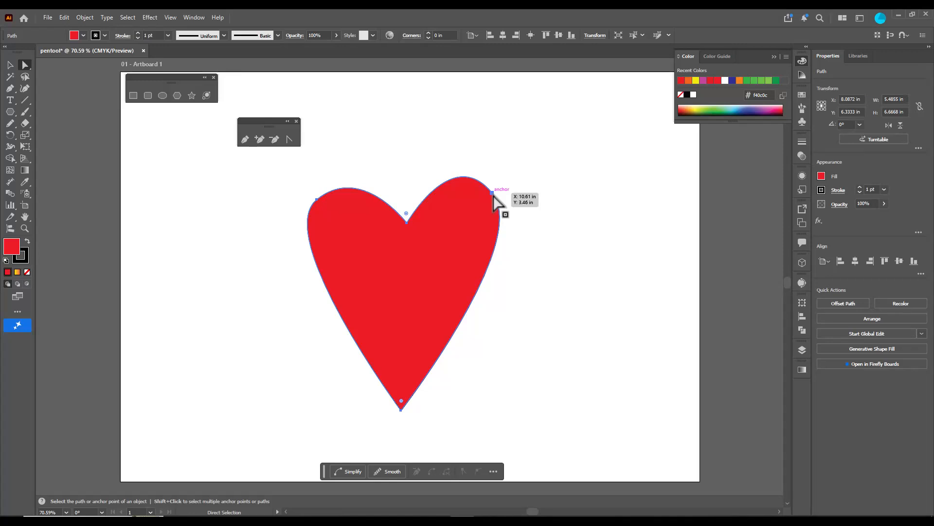
click(492, 193)
mouse_move(493, 193)
mouse_down()
mouse_move(503, 183)
mouse_move(492, 194)
mouse_up()
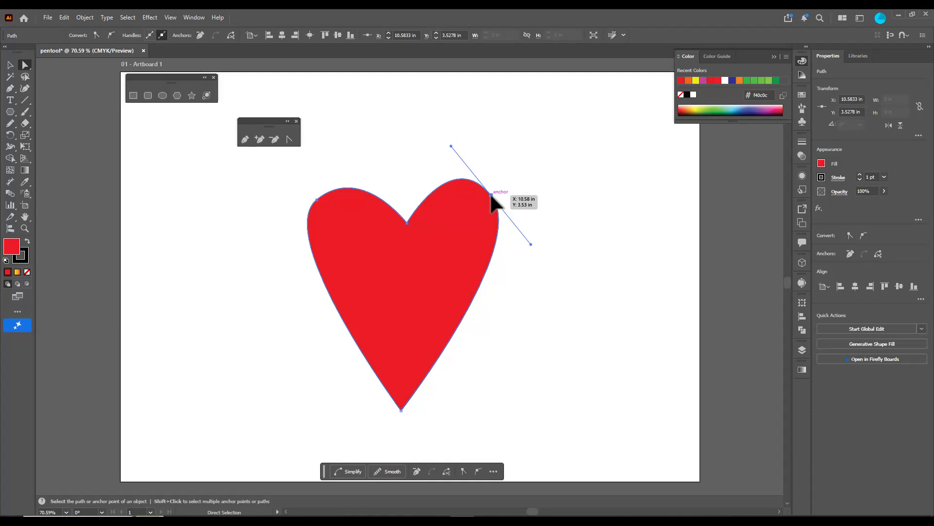
Round the right lobe by lengthening its upper anchor's handles from within the Pen tool, and shift the notch anchor slightly left
key(p)
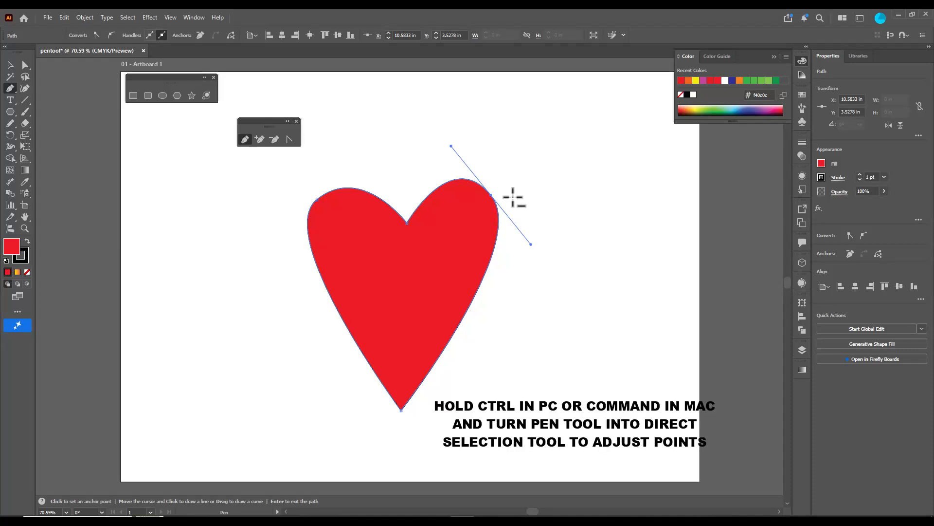
key(ctrl)
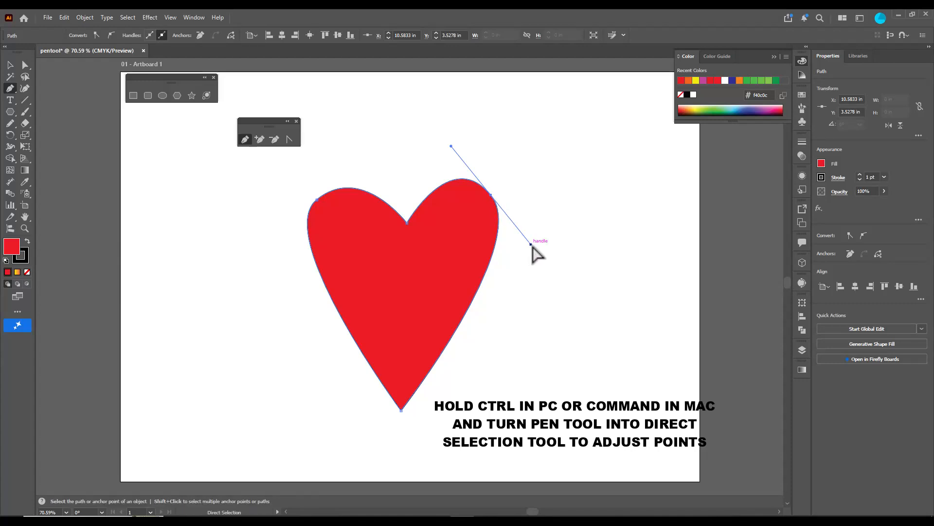
drag(531, 243, 556, 256)
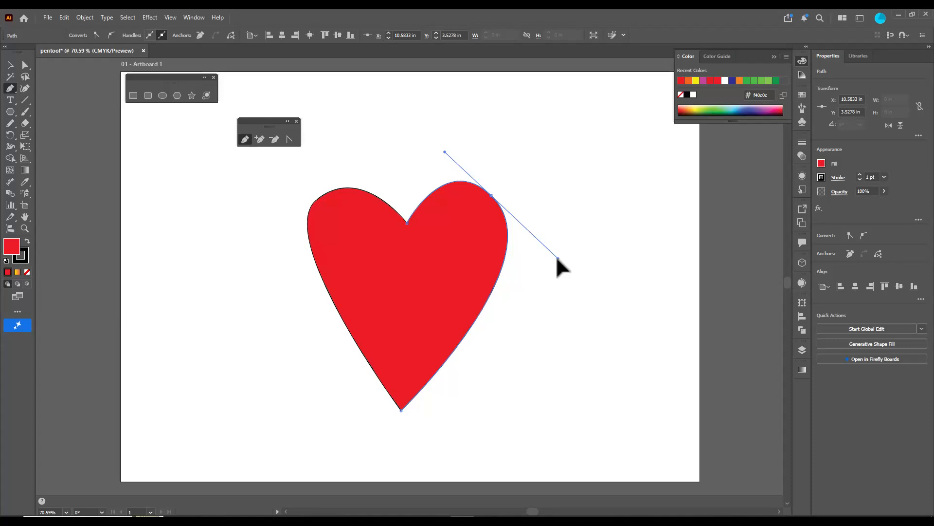
drag(453, 144, 443, 141)
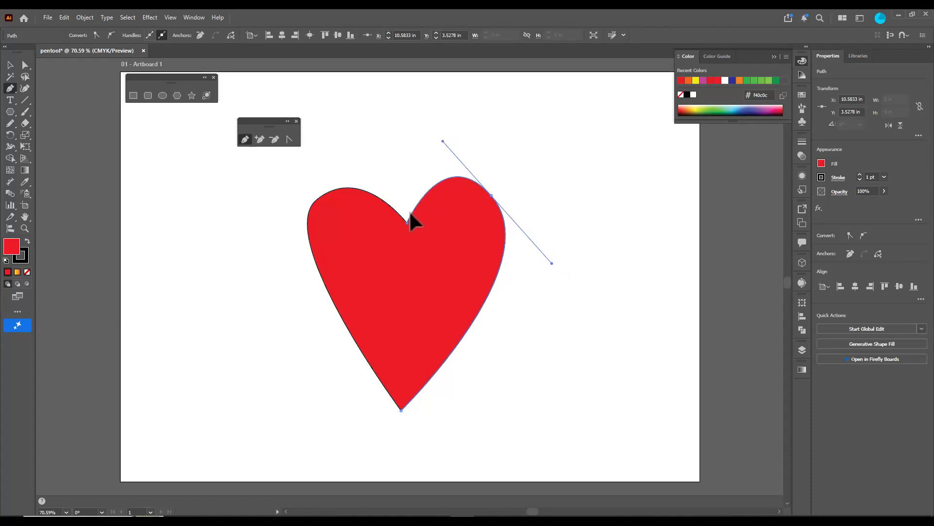
drag(407, 223, 401, 222)
Round the left lobe by extending its upper anchor's handles, and fine-tune the bottom tip and both upper anchors to balance the heart
click(317, 201)
drag(361, 163, 378, 151)
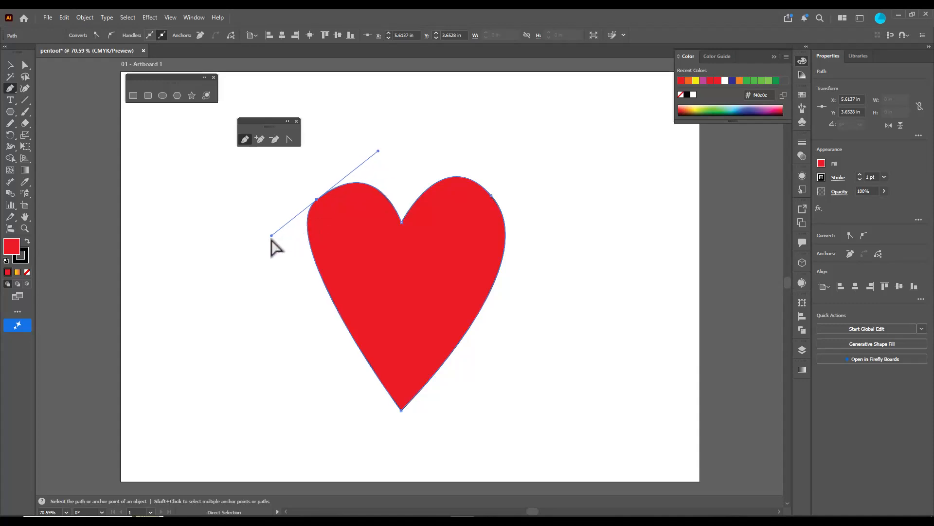
drag(271, 236, 237, 270)
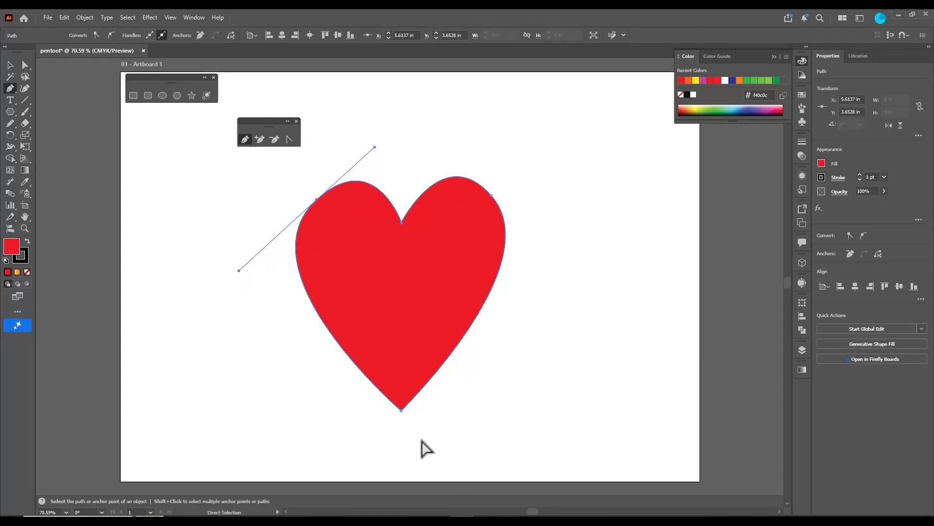
drag(401, 410, 403, 410)
drag(316, 199, 311, 199)
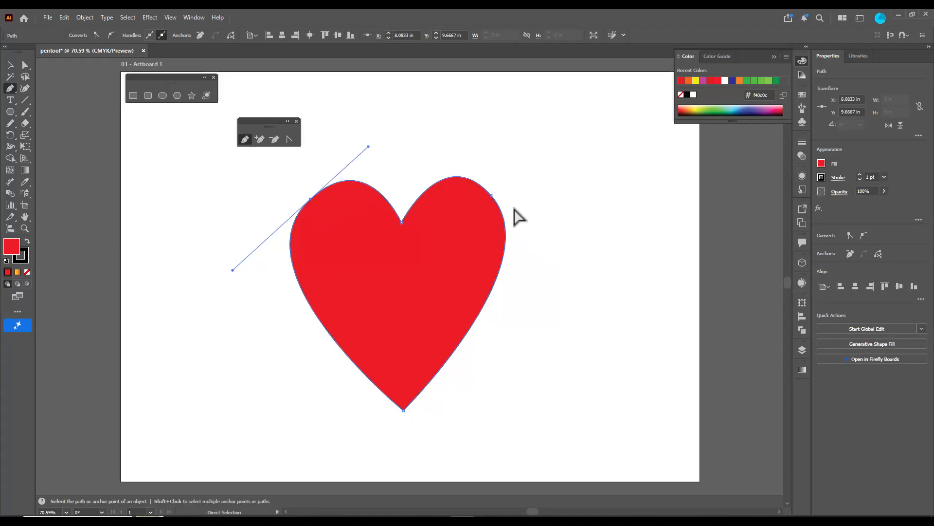
click(491, 195)
drag(491, 196, 497, 196)
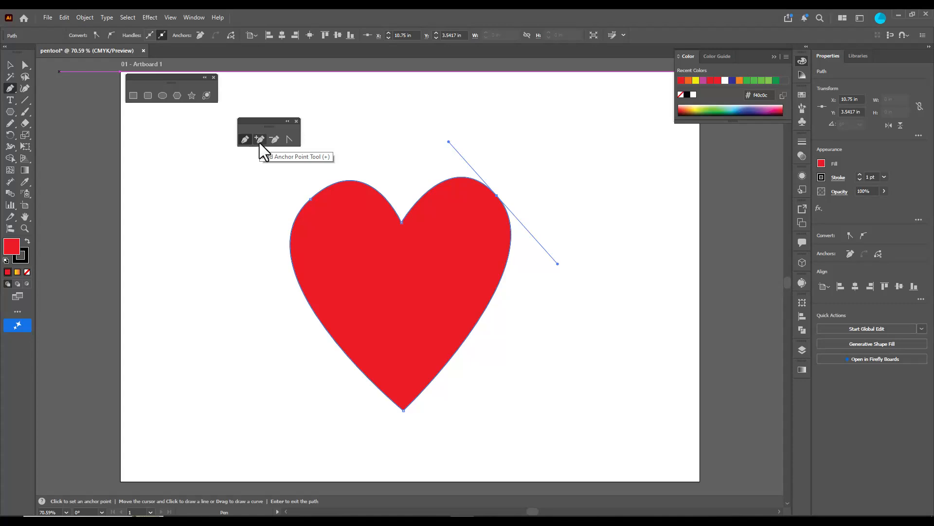
Add one anchor point on each lower side of the heart and nudge both slightly outward
mouse_move(261, 123)
mouse_down()
mouse_move(291, 117)
mouse_move(273, 118)
mouse_up()
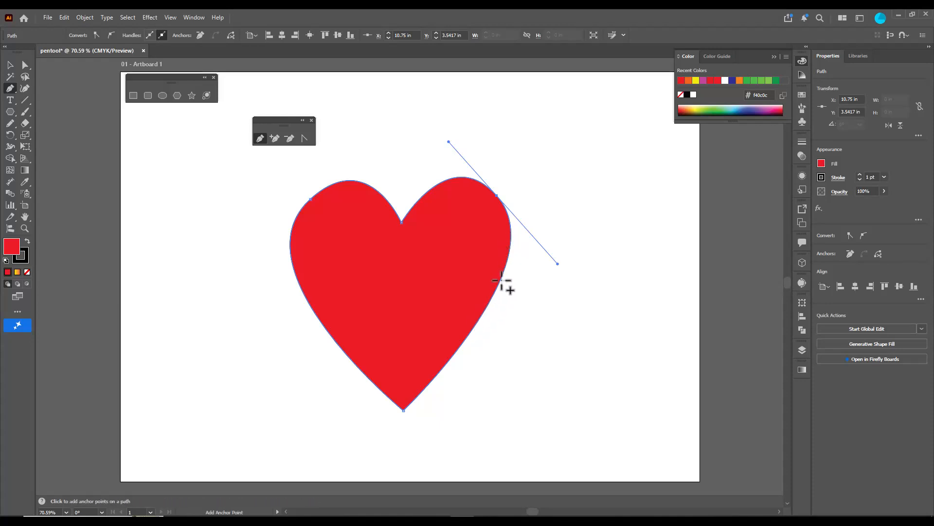
click(479, 319)
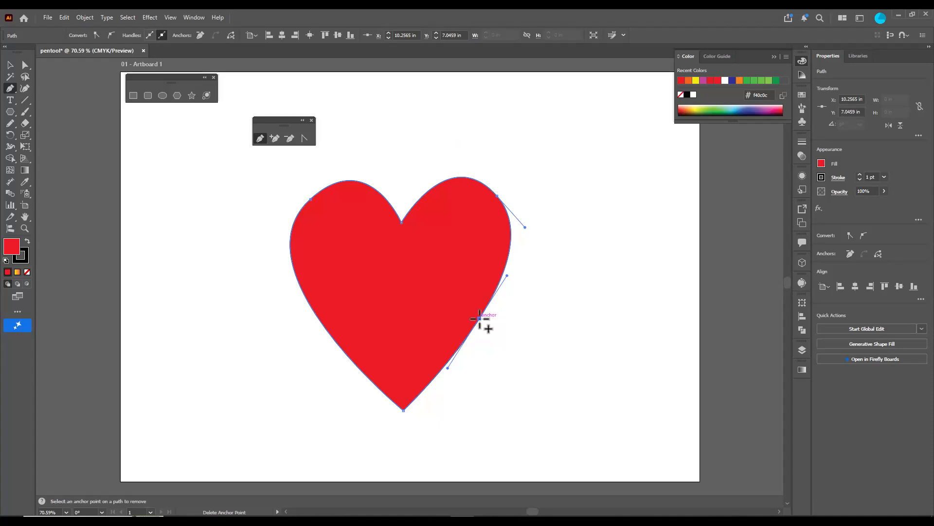
mouse_move(480, 319)
mouse_down()
mouse_move(455, 301)
mouse_move(484, 319)
mouse_up()
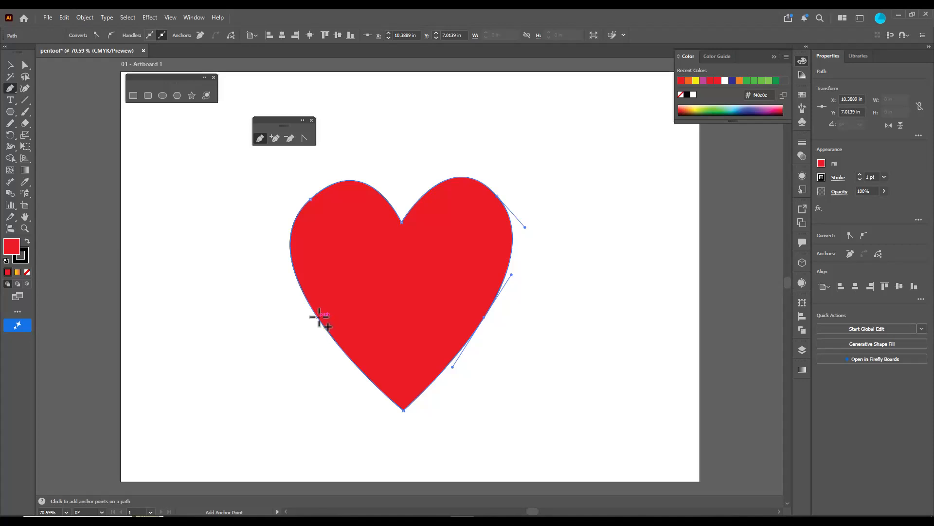
click(318, 317)
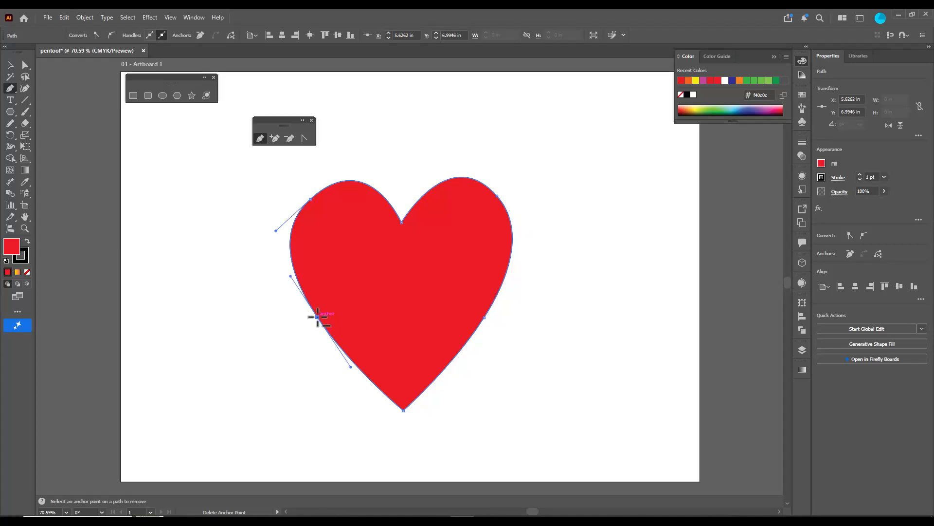
mouse_move(317, 316)
mouse_down()
mouse_move(332, 312)
mouse_move(318, 317)
mouse_up()
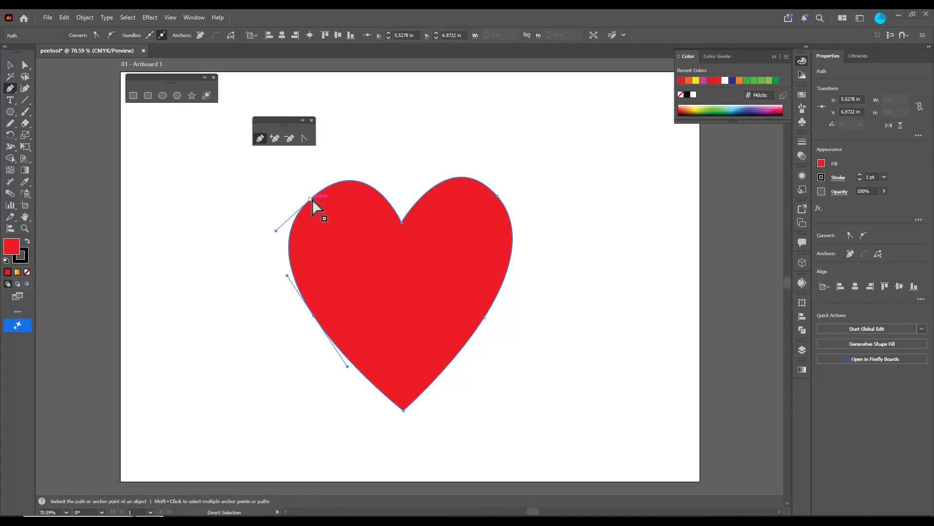
Adjust the upper-left anchor's handles, then break them and pull the upper handle down so the left lobe's top curves inward
drag(311, 199, 368, 146)
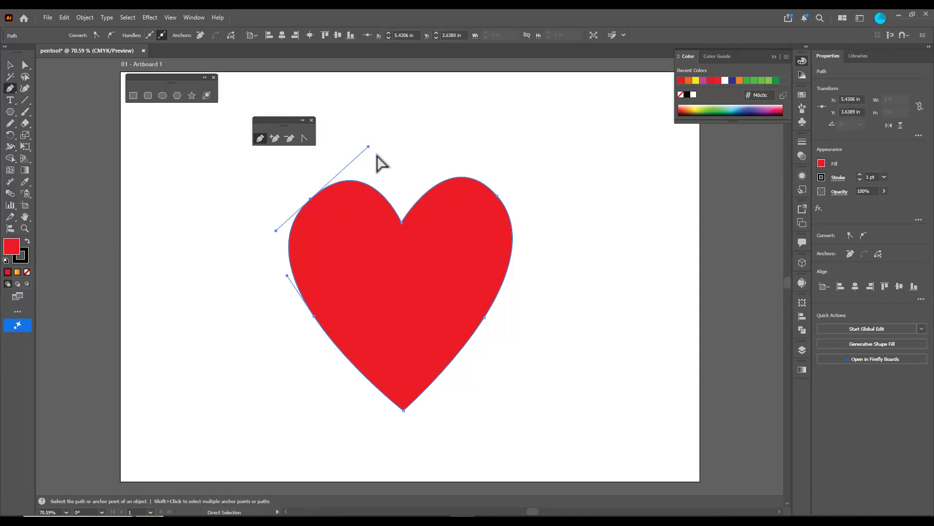
drag(368, 146, 348, 154)
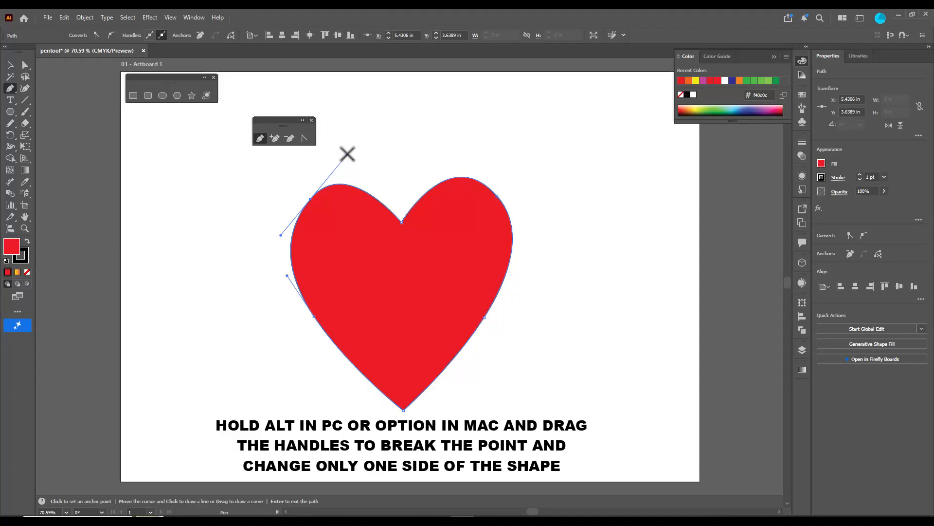
key(alt)
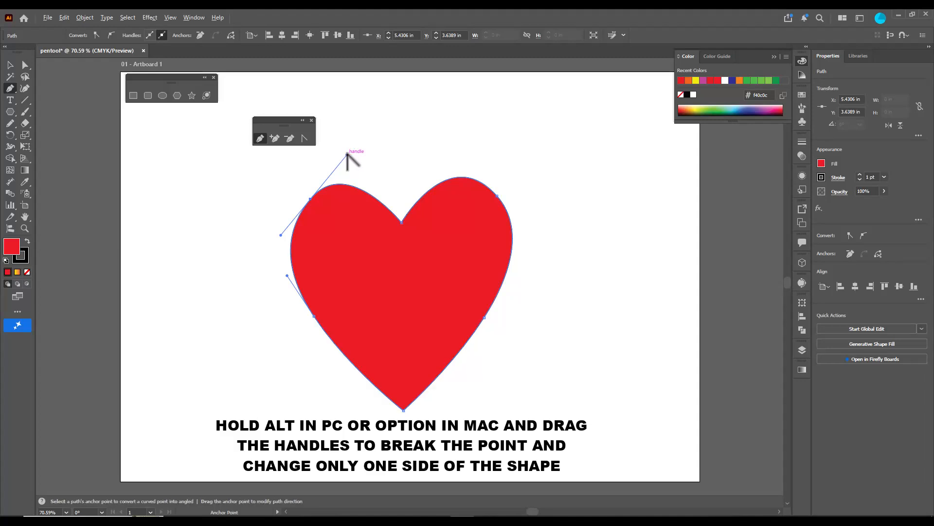
drag(347, 155, 348, 206)
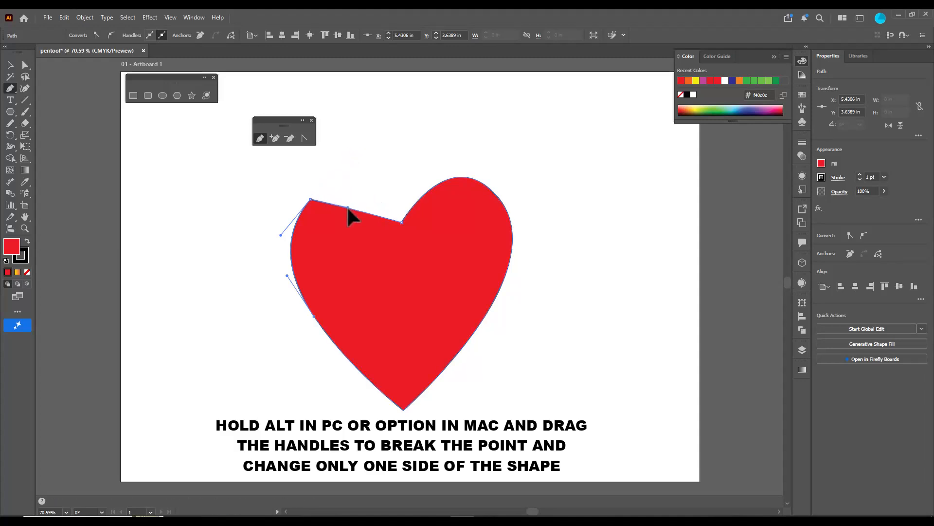
drag(347, 241, 348, 288)
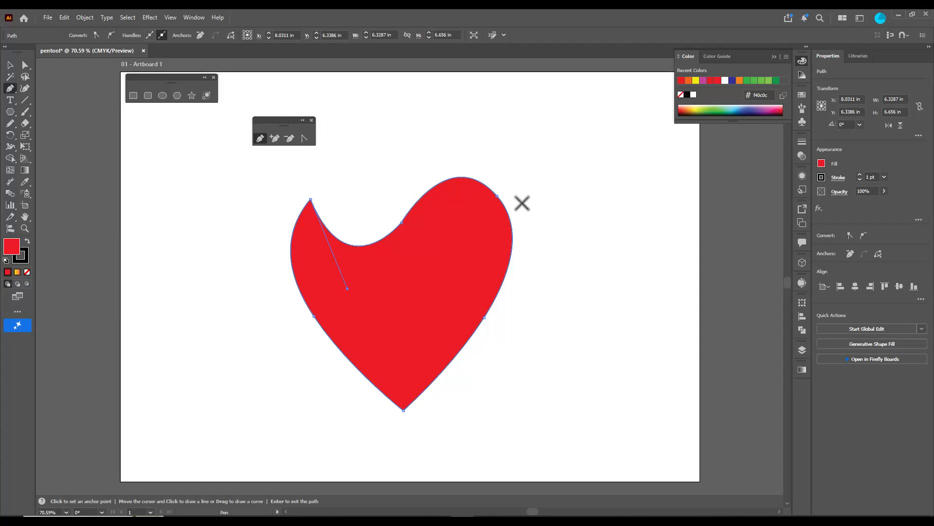
Pull the upper-right anchor's inner handle down to curve that lobe inward, and raise the notch anchor into a central peak with balanced inner curves
ctrl+click(497, 196)
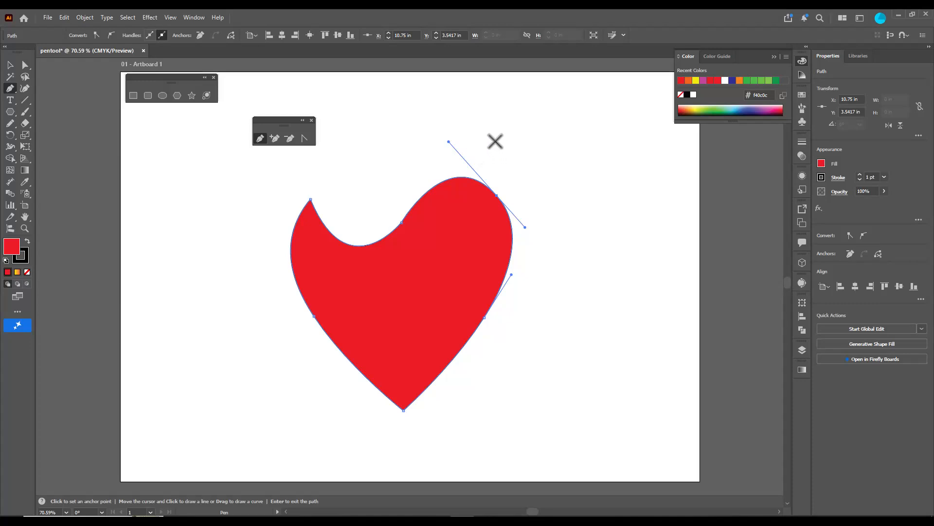
drag(448, 141, 471, 276)
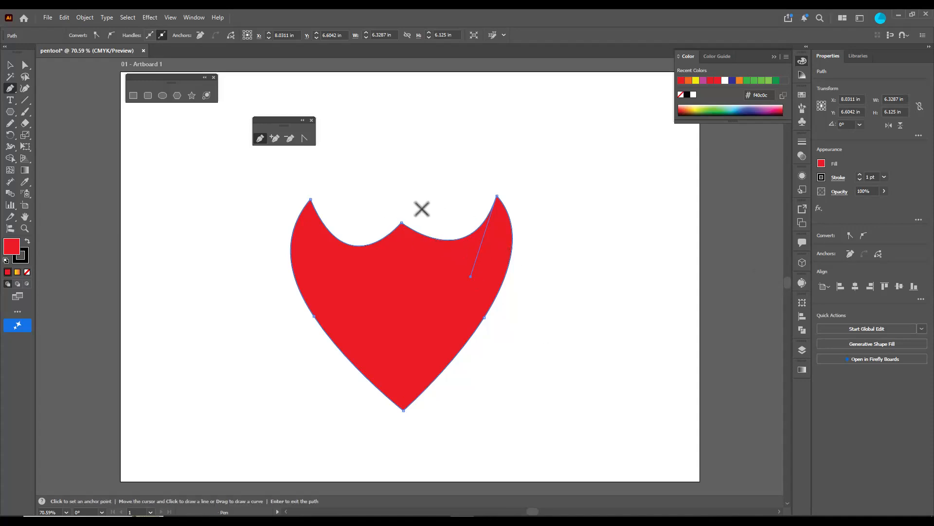
ctrl+click(401, 223)
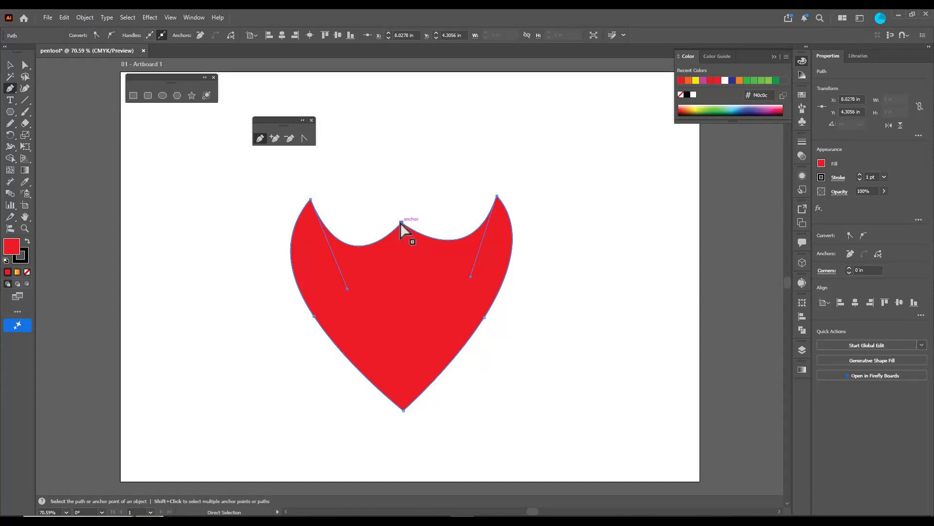
drag(401, 223, 398, 163)
drag(348, 288, 358, 276)
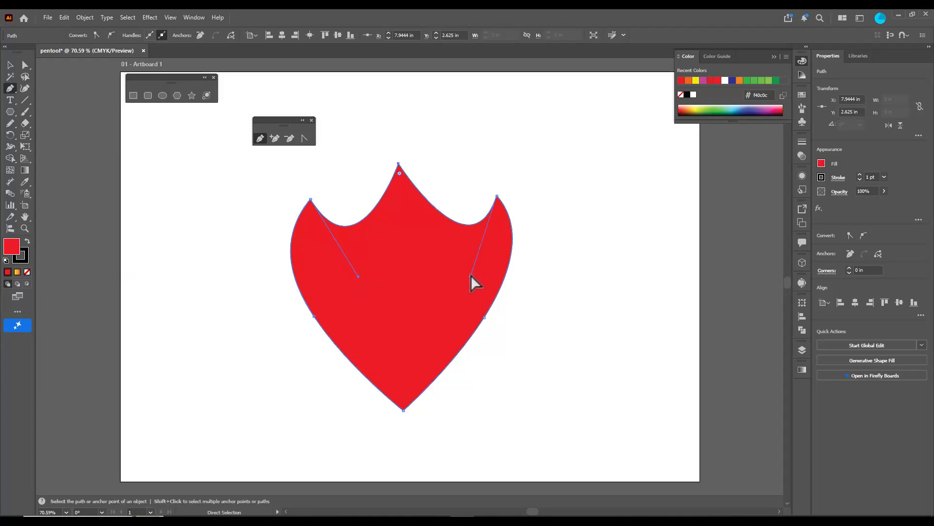
drag(471, 276, 448, 270)
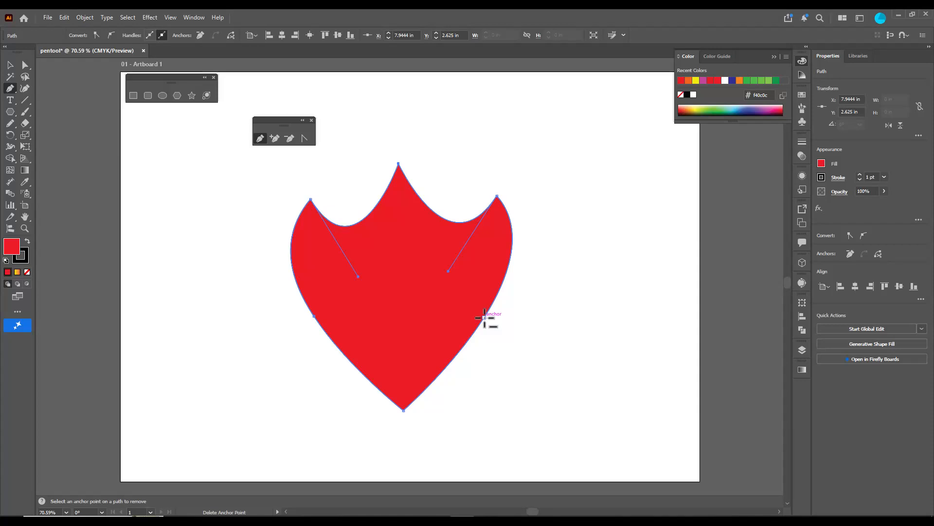
Delete the anchor point on each lower side of the shape and add a replacement slightly higher on each side
click(485, 318)
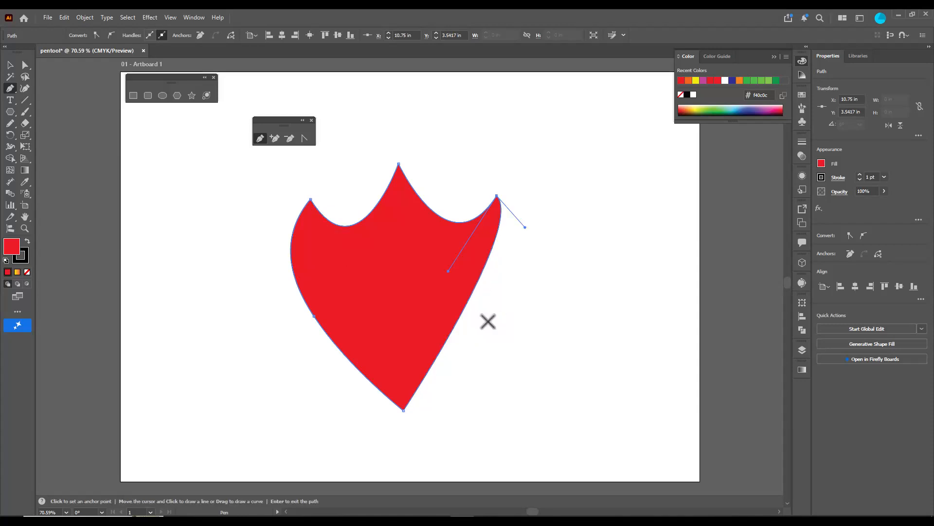
click(314, 316)
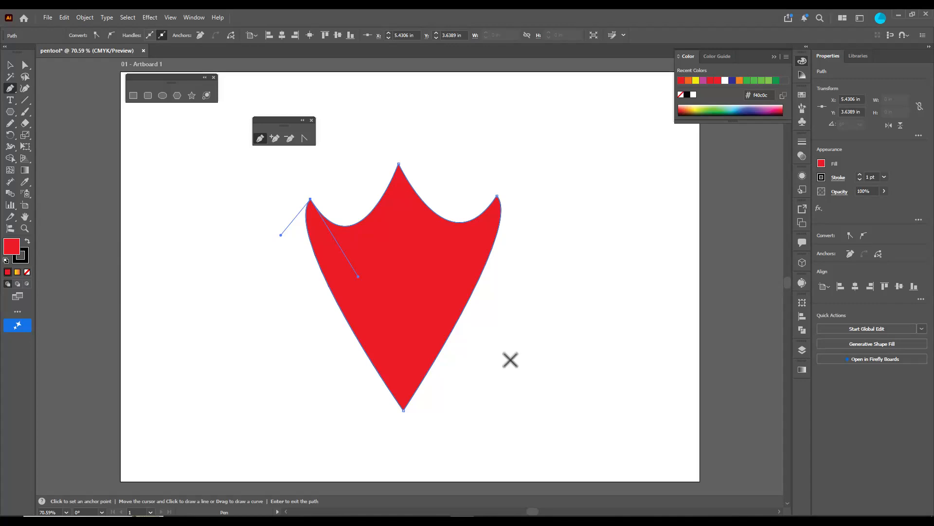
click(465, 307)
click(336, 302)
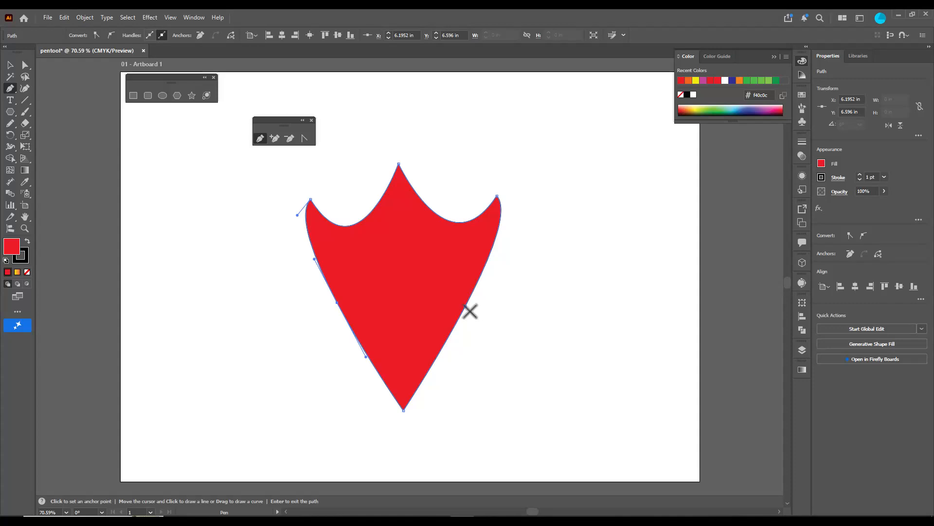
Move the two lower side anchors outward and slightly down to round the sides into a shield
key(ctrl)
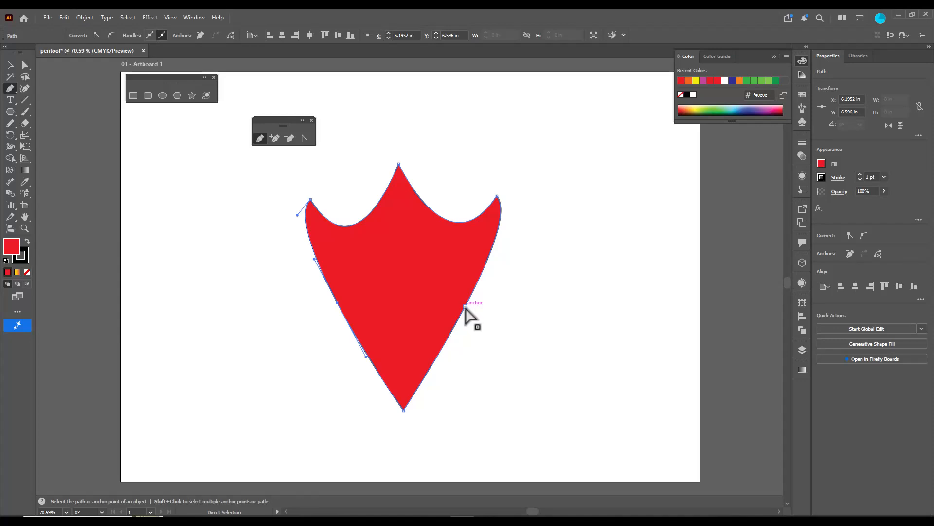
drag(466, 307, 492, 321)
drag(338, 311, 314, 324)
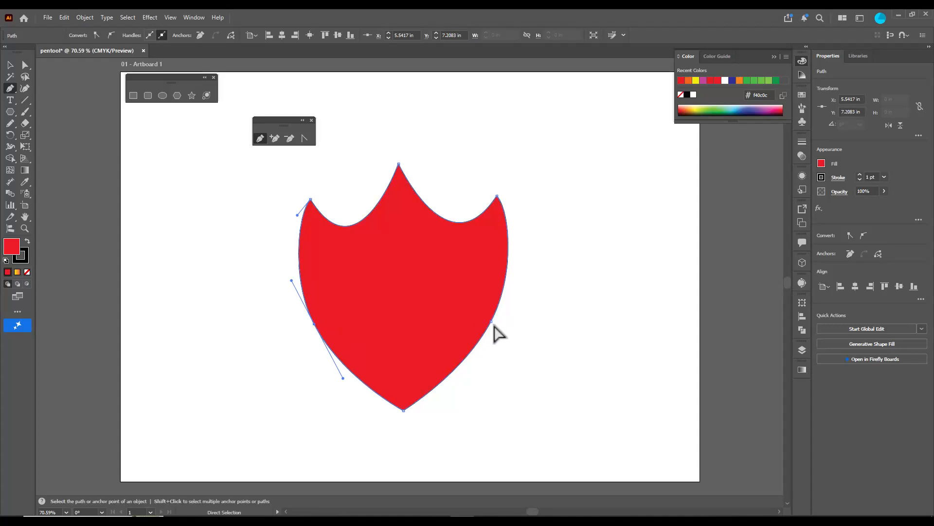
drag(491, 322, 494, 326)
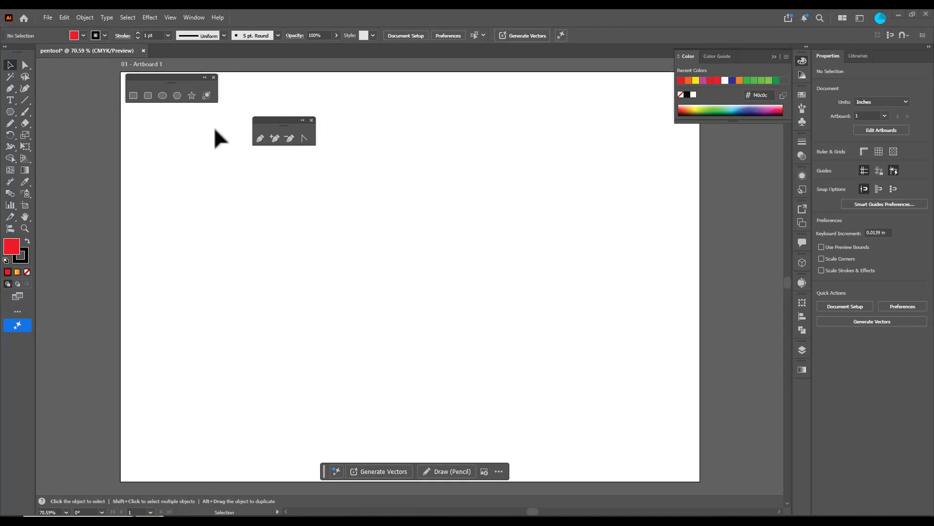
Reposition the floating shape tools and draw a tall red ellipse about 3.64 in wide and 6.69 in high in place of the shield
drag(160, 77, 432, 105)
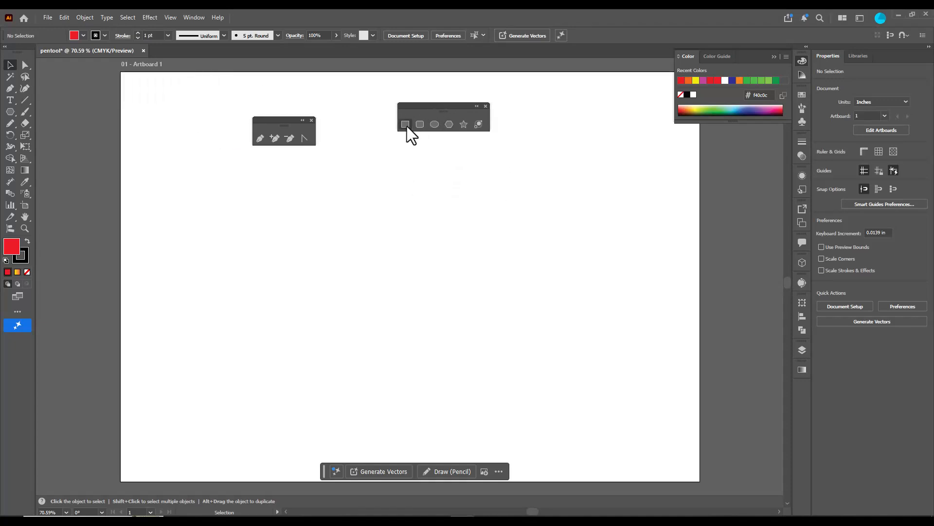
mouse_move(454, 103)
mouse_down()
mouse_move(401, 100)
mouse_move(430, 93)
mouse_move(428, 83)
mouse_up()
click(426, 99)
mouse_move(367, 156)
mouse_down()
mouse_move(463, 354)
mouse_move(495, 389)
mouse_up()
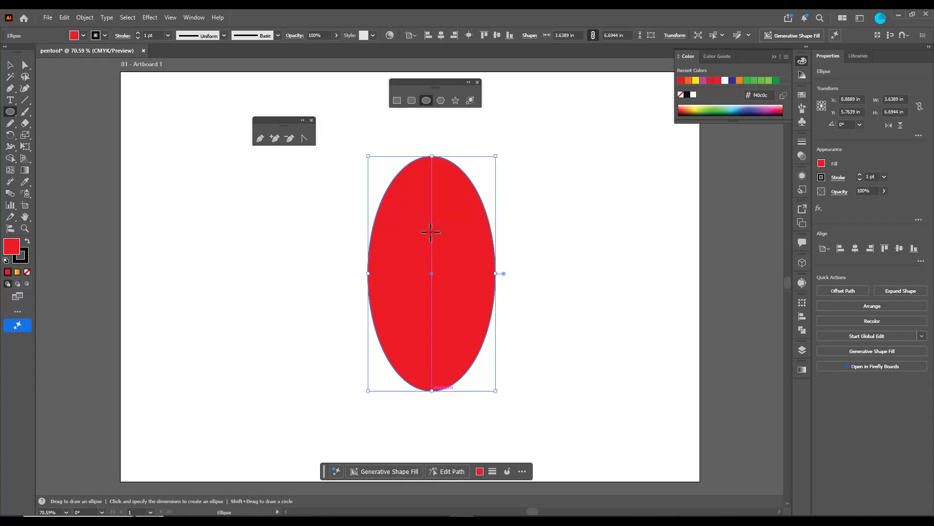
Stretch the ellipse by moving its top anchor up, its bottom anchor down, and both side anchors outward from within the Pen tool
key(p)
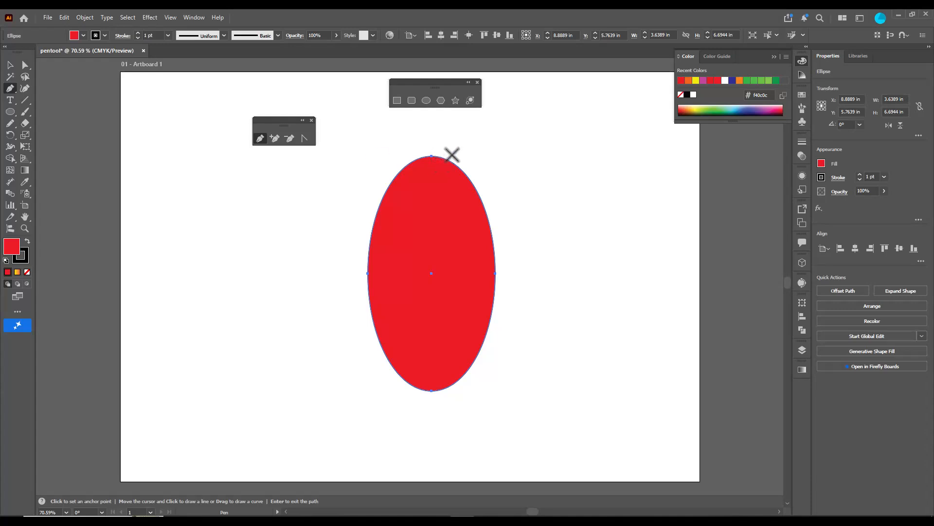
key(ctrl)
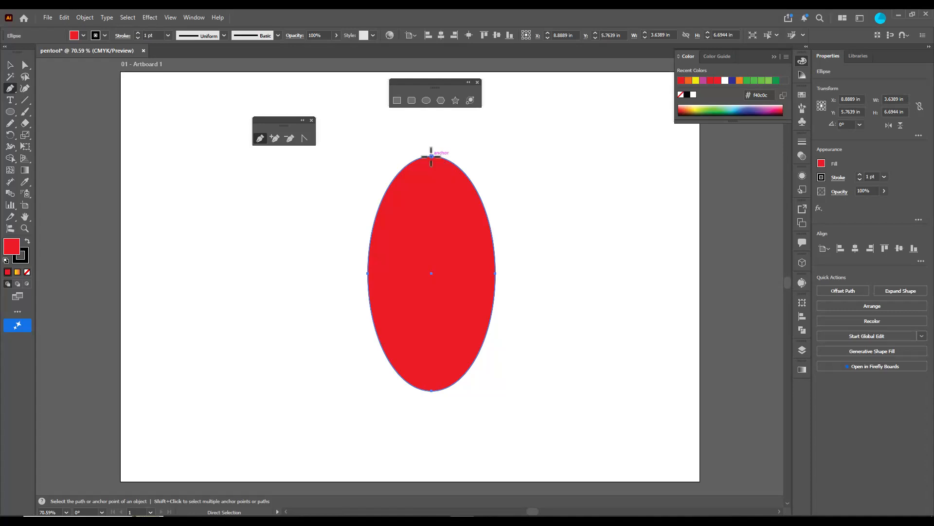
ctrl+click(432, 156)
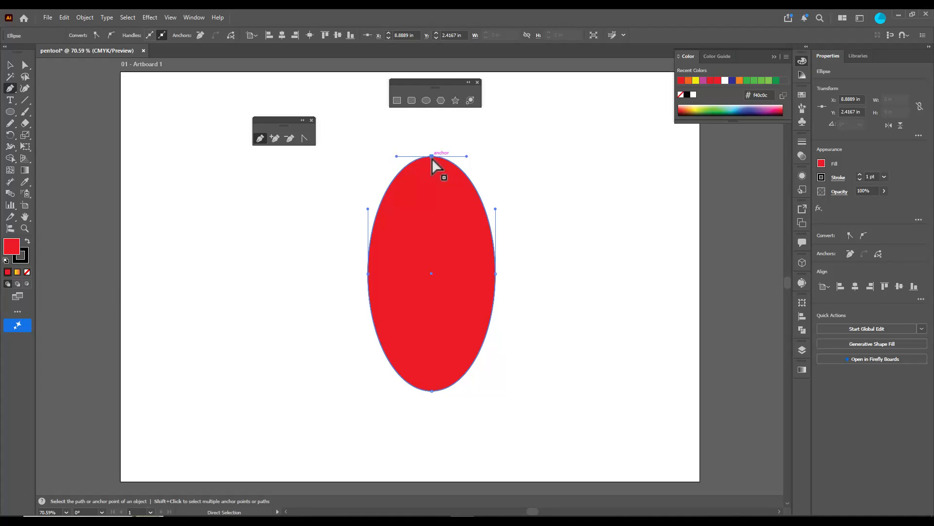
drag(432, 157, 429, 122)
ctrl+click(432, 392)
drag(431, 392, 432, 430)
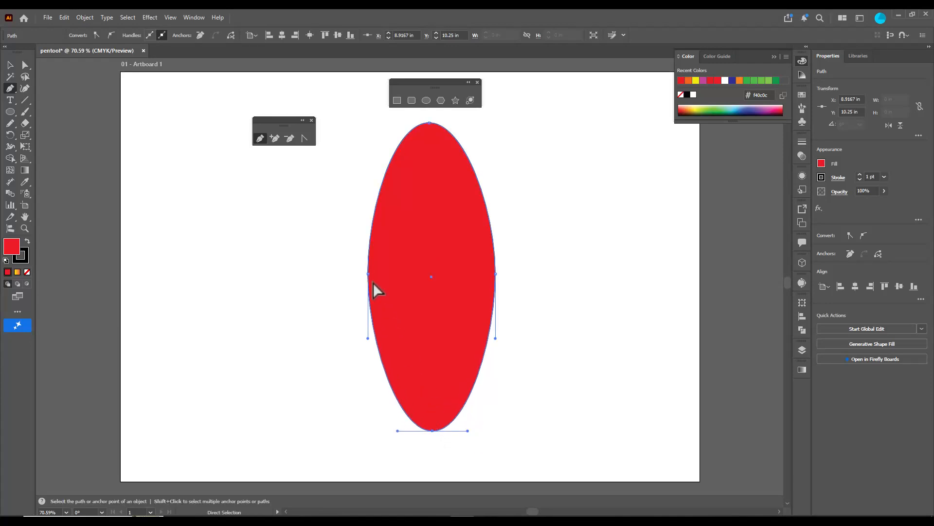
drag(368, 274, 341, 276)
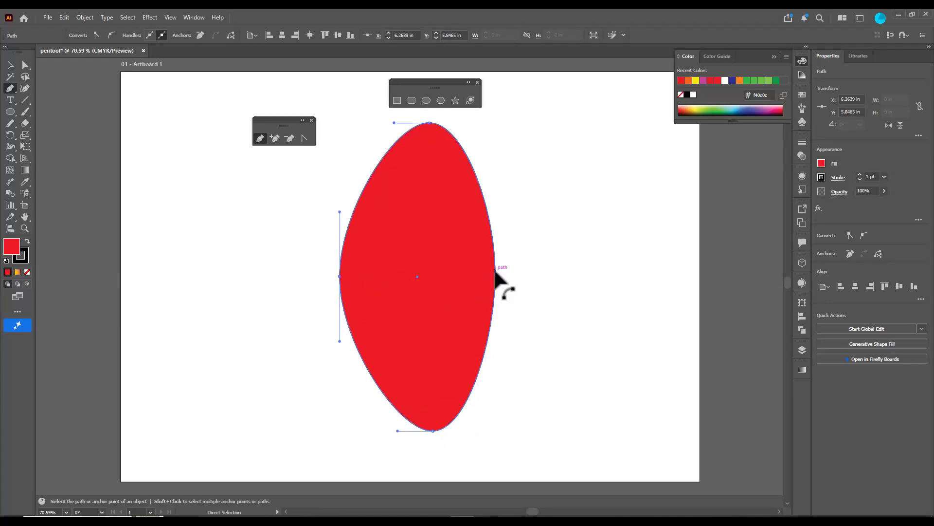
drag(496, 275, 526, 273)
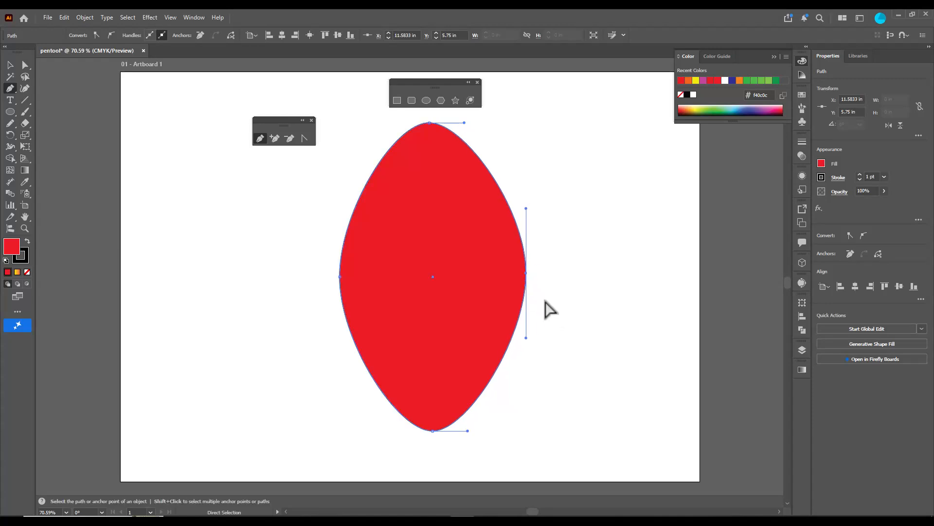
Convert the ellipse's top and bottom anchors into sharp corners with the Anchor Point tool
click(429, 123)
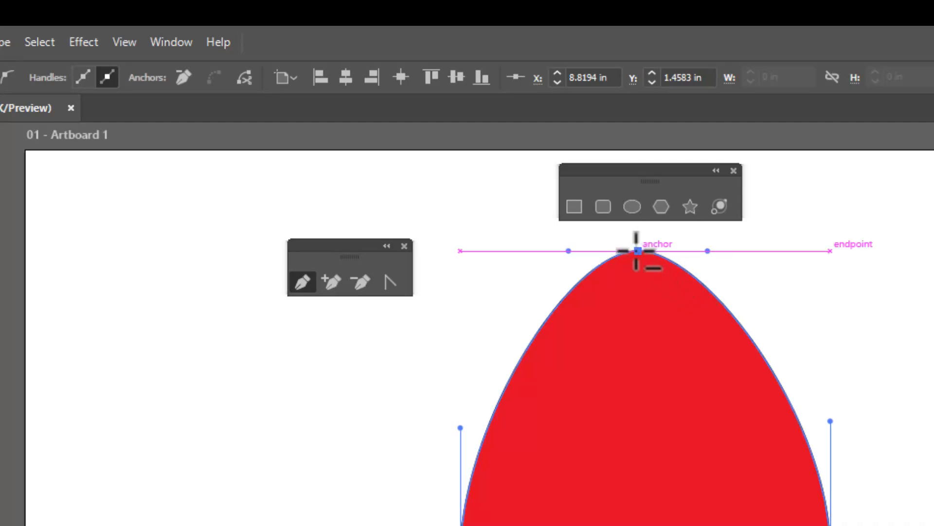
click(391, 282)
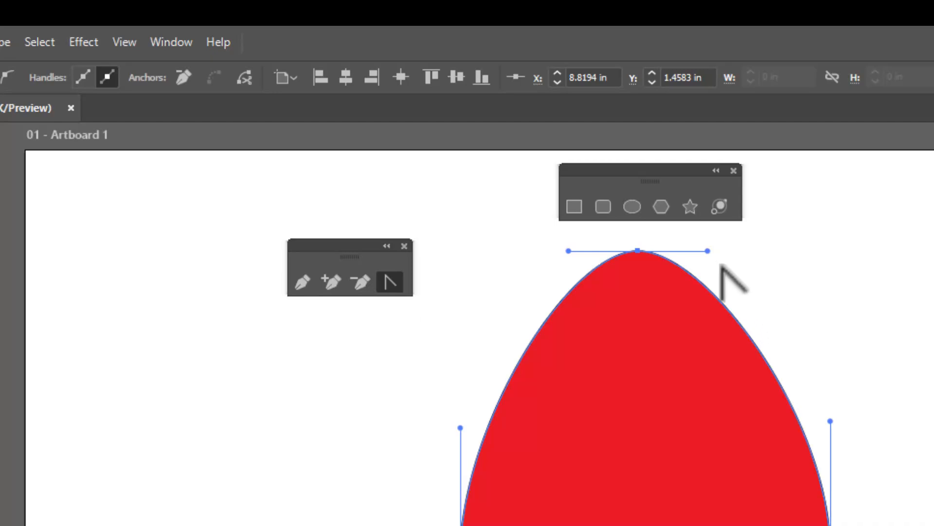
click(637, 251)
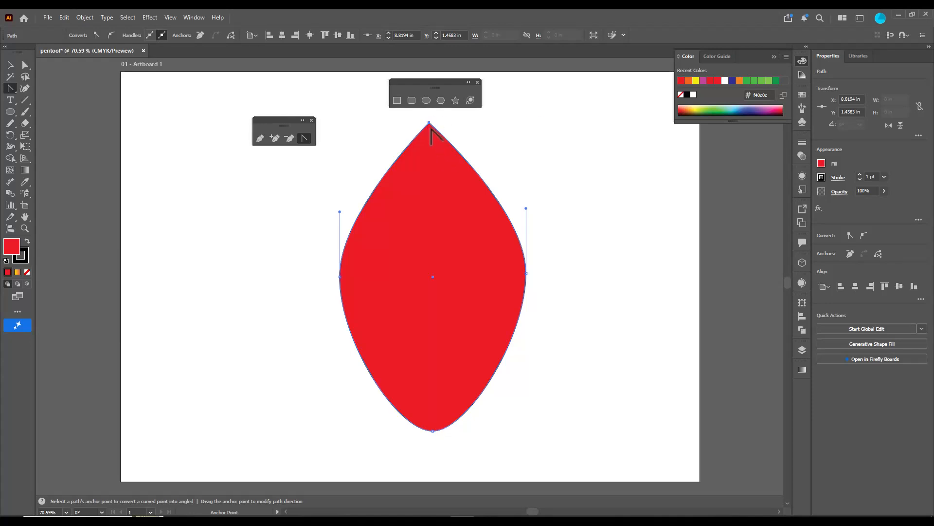
click(433, 430)
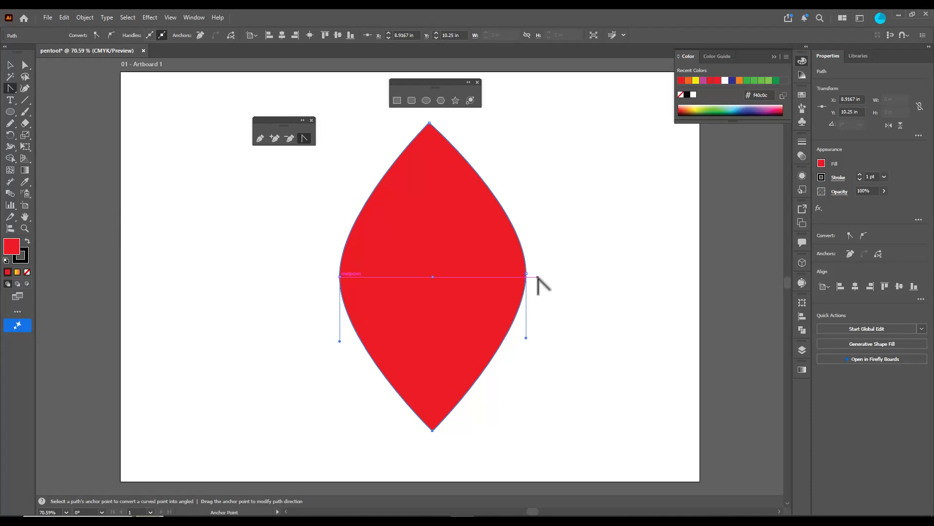
key(v)
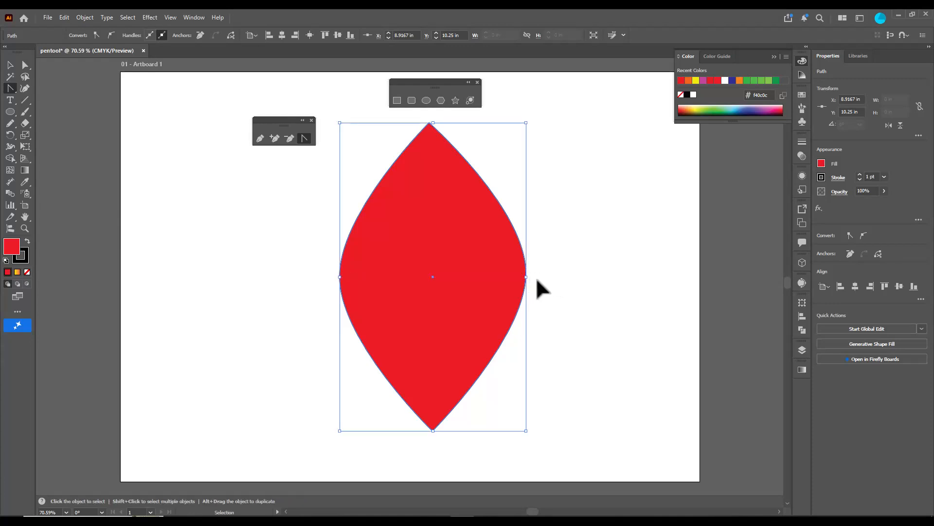
key(shift+c)
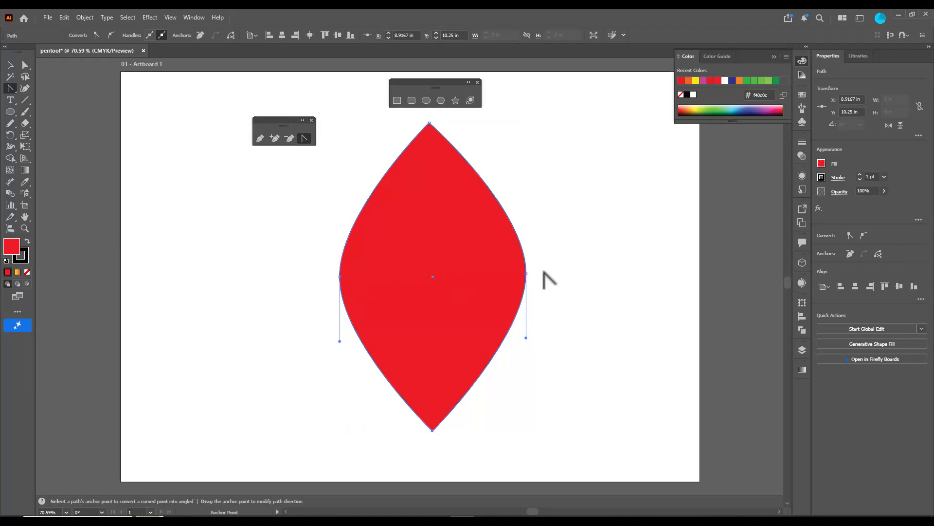
Select the shape's right side anchor from within the Pen tool and nudge it straight down to about Y 7.28 in
key(p)
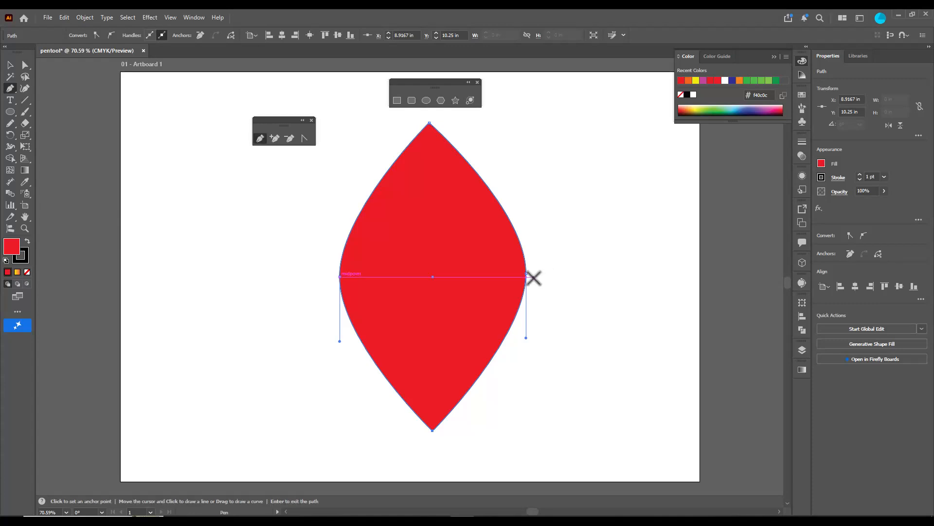
key(ctrl)
ctrl+click(526, 274)
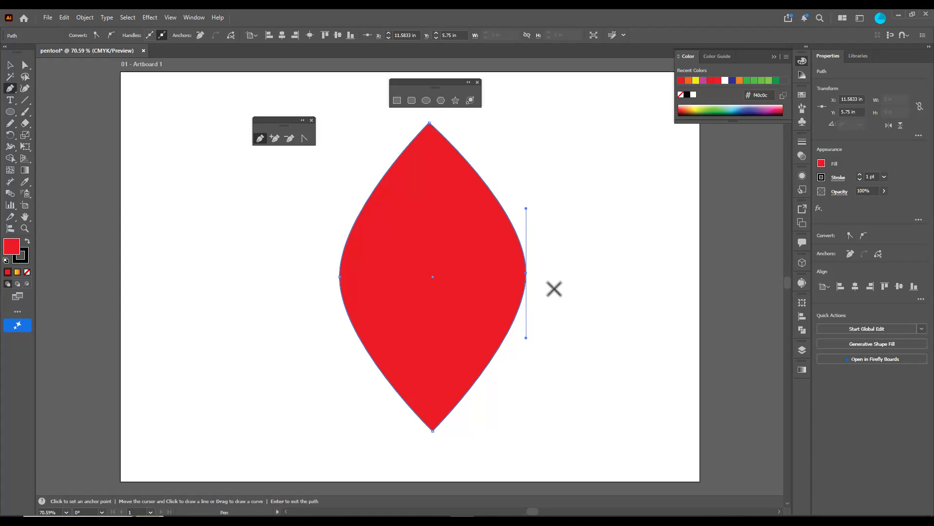
key(shift+Down)
key(shift+Down)
key(shift+Down)
key(shift+Down)
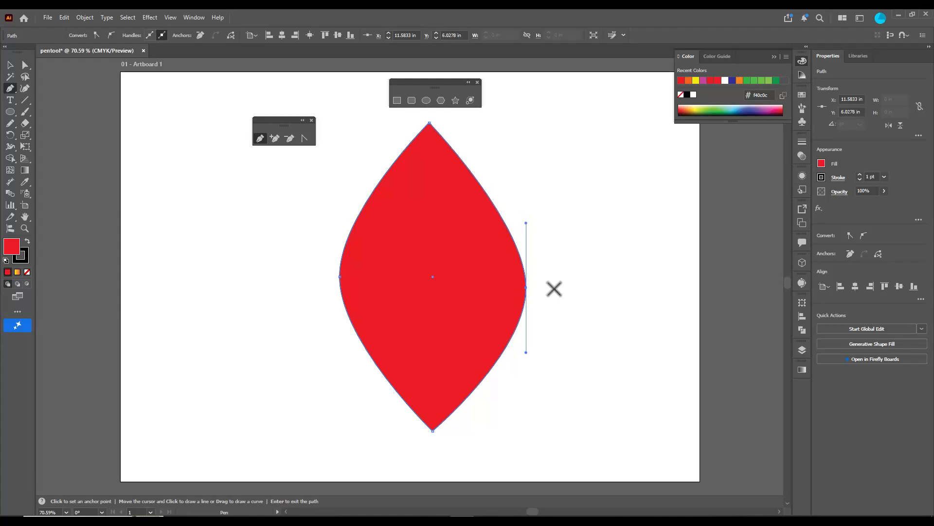
key(shift+Down)
key(shift+Down)
key(shift+Down)
key(shift+Down)
key(shift+Down)
key(shift+Down)
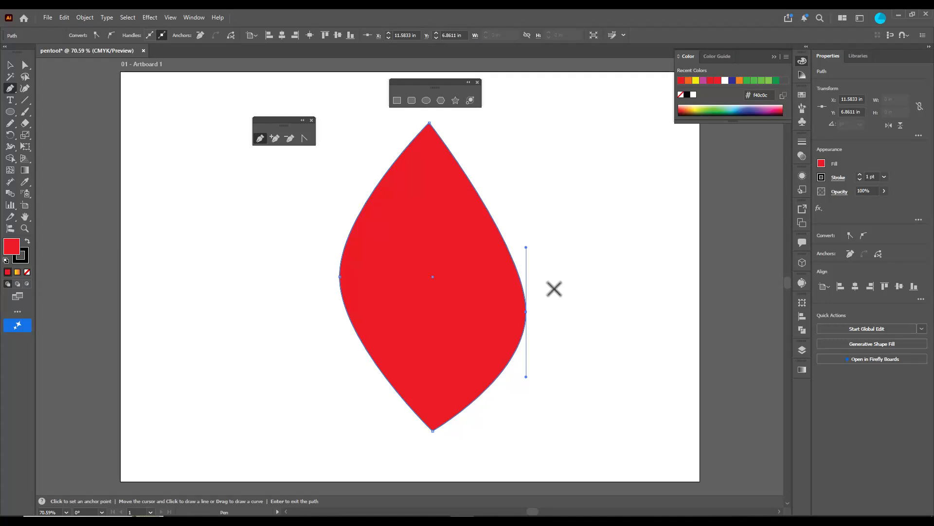
key(shift+Down)
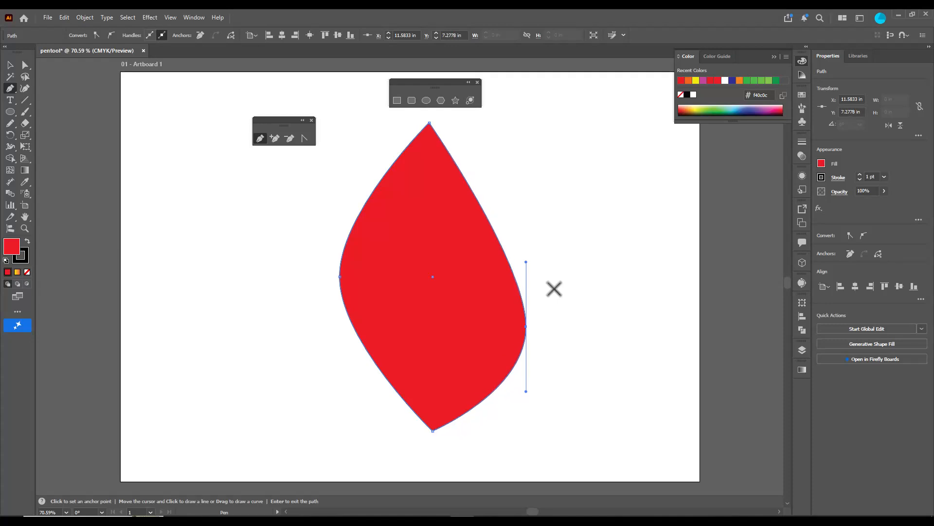
Select the left side anchor and nudge it down to about Y 7.24 in, roughly level with the right one, forming a teardrop
ctrl+click(339, 277)
key(shift+Down)
key(shift+Down)
key(shift+Down)
key(shift+Down)
key(shift+Down)
key(shift+Down)
key(shift+Down)
key(shift+Down)
key(shift+Down)
key(shift+Down)
key(shift+Down)
key(shift+Down)
key(shift+Down)
key(shift+Down)
key(shift+Down)
key(shift+Down)
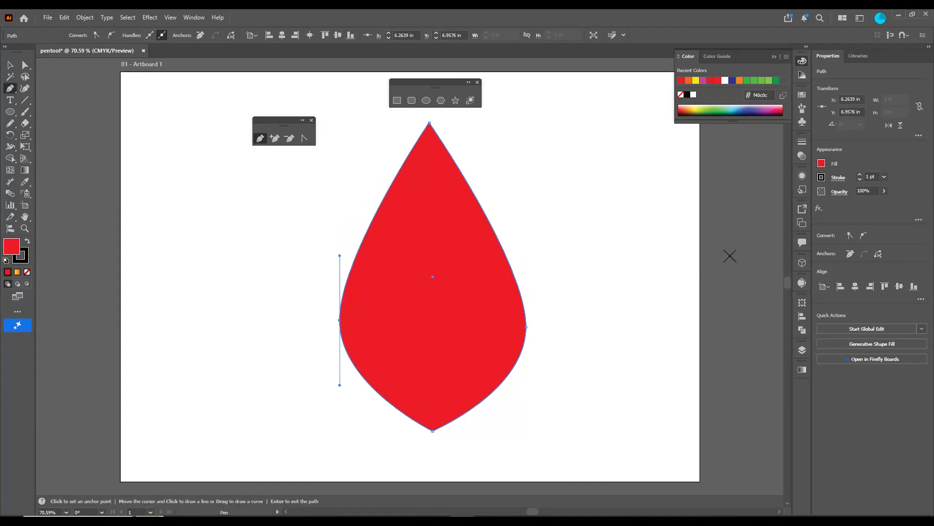
key(shift+Down)
key(shift+Up)
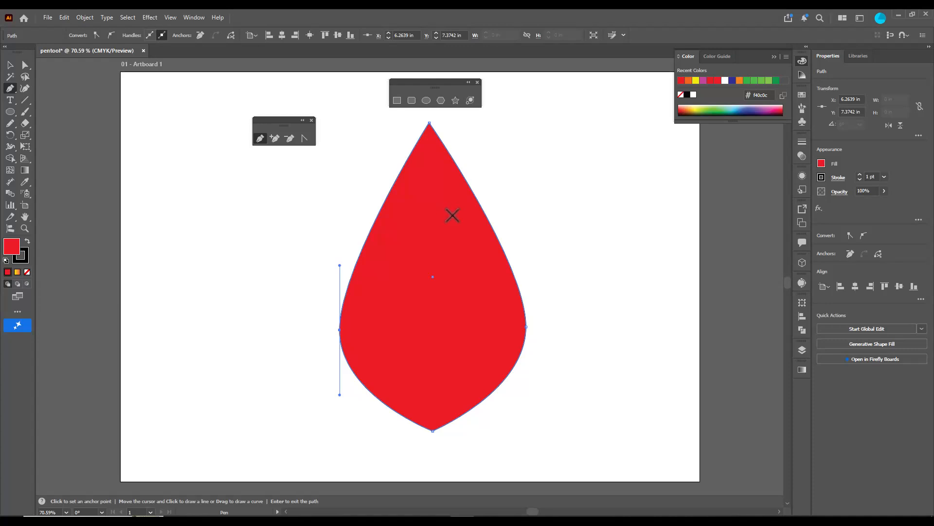
key(shift+Up)
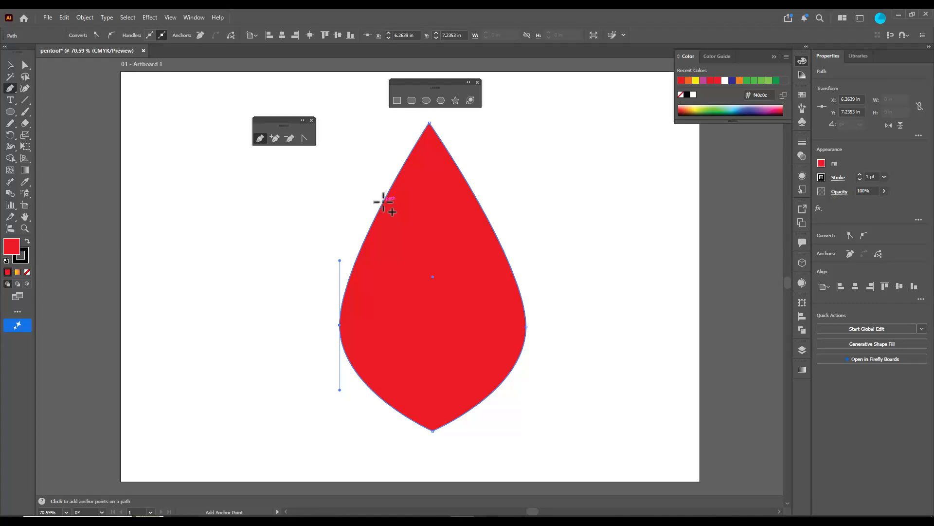
Add an anchor midway along each upper side of the teardrop and pull them inward to about X 7.51 in and 9.93 in
click(383, 201)
click(479, 204)
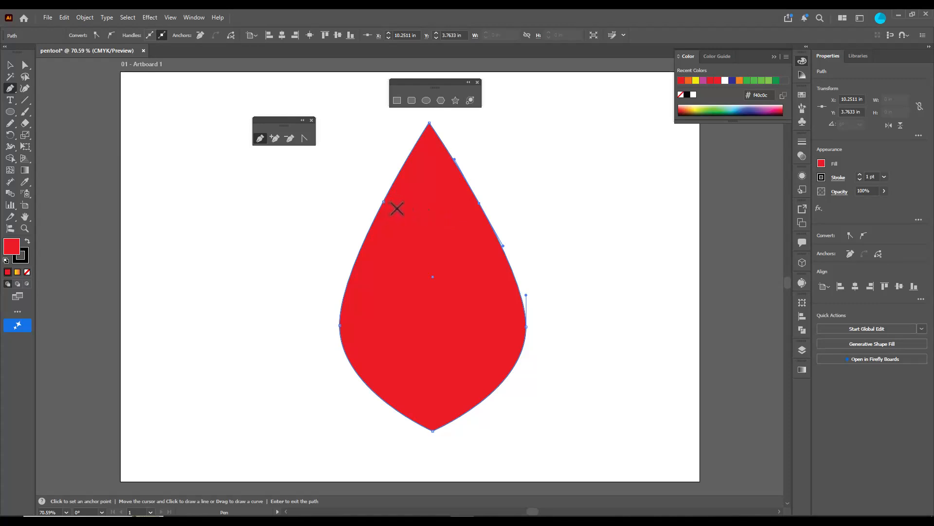
drag(384, 203, 397, 210)
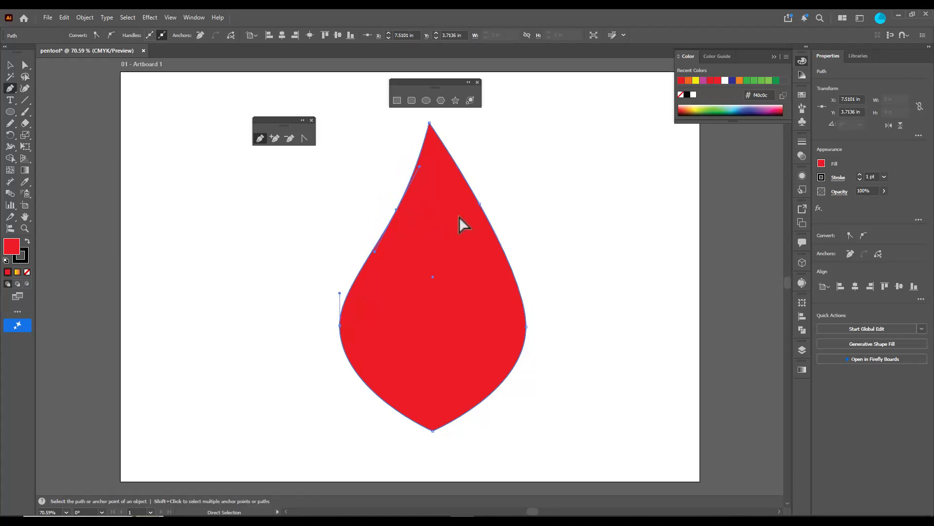
drag(480, 205, 468, 206)
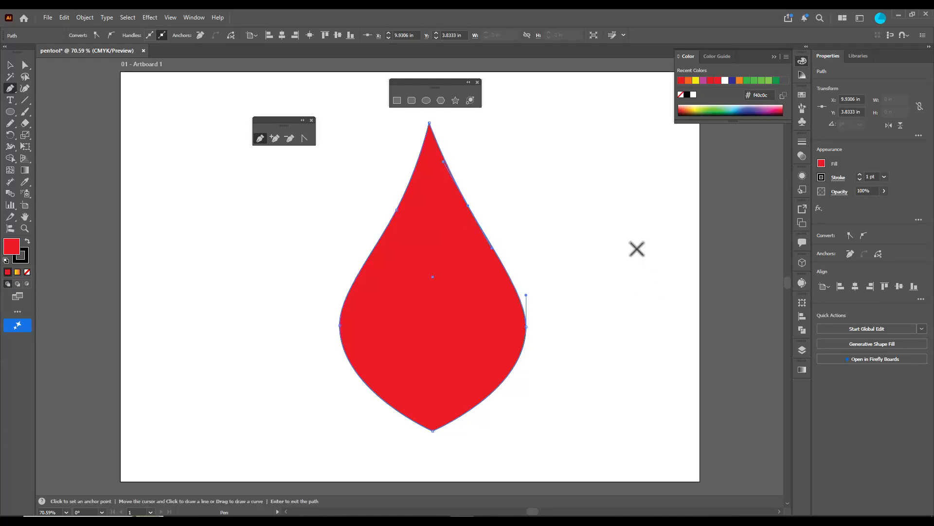
Move the floating shape tools panel up, clear of the teardrop's tip
scroll(504, 386, down, 1)
key(ctrl)
drag(468, 183, 469, 183)
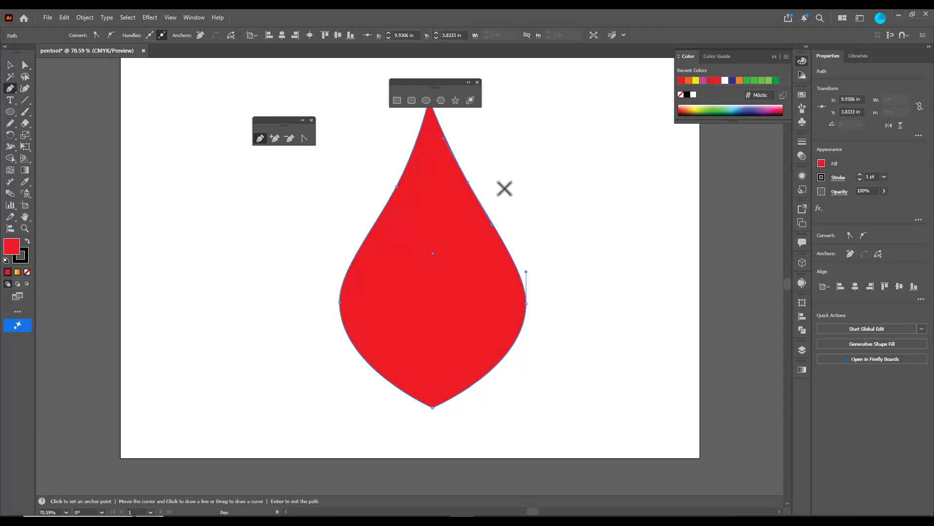
drag(457, 82, 446, 66)
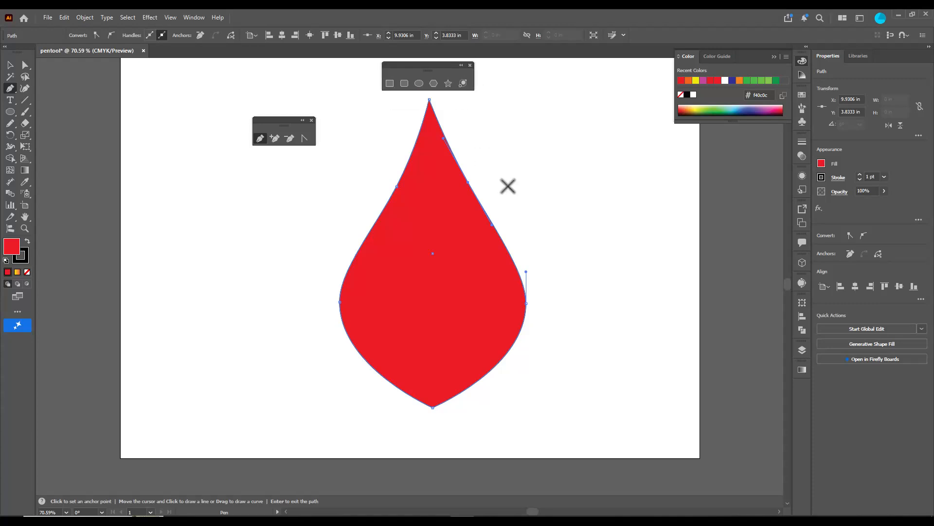
Zoom closely in and out on the teardrop's upper right and left side anchors to examine them on the path
key(alt)
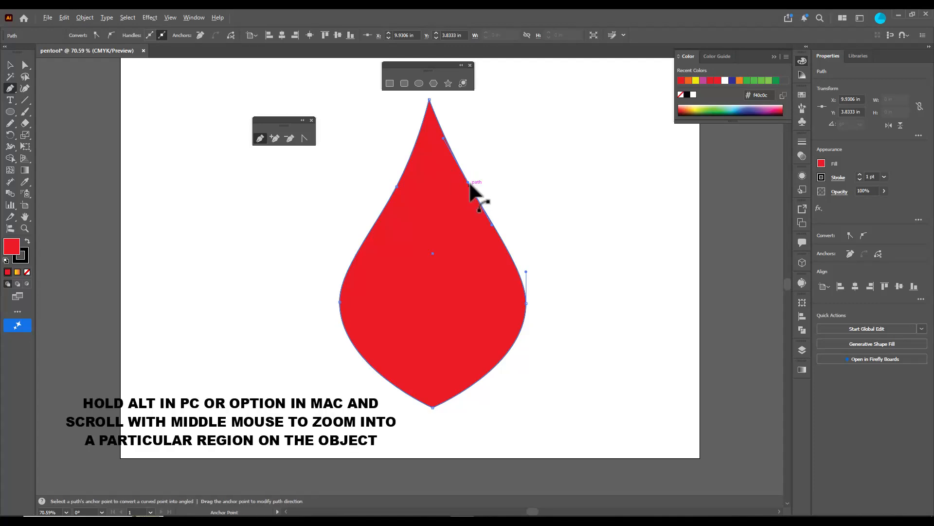
scroll(479, 191, up, 8)
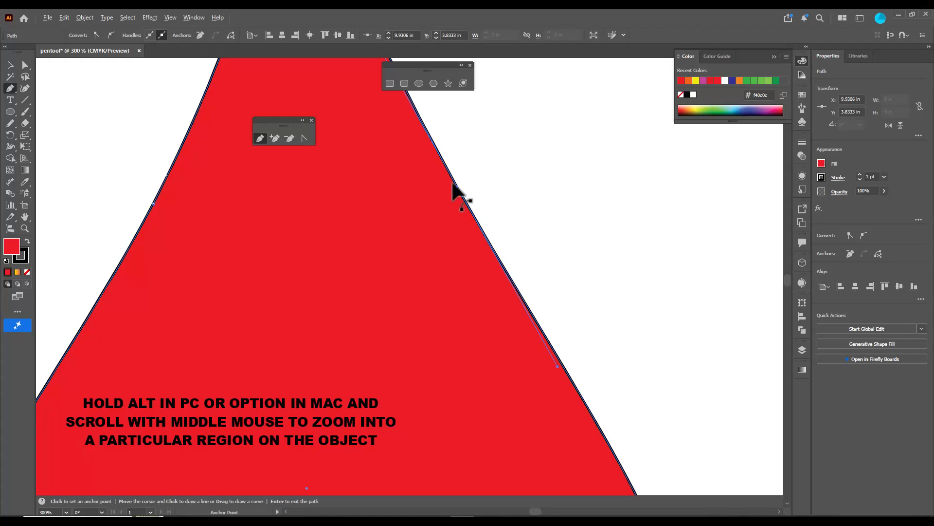
scroll(480, 184, up, 9)
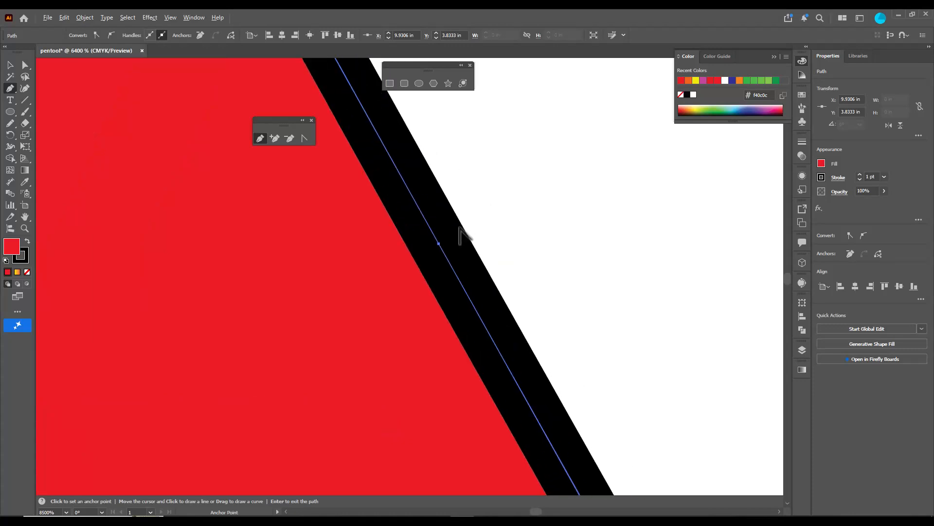
scroll(457, 233, down, 3)
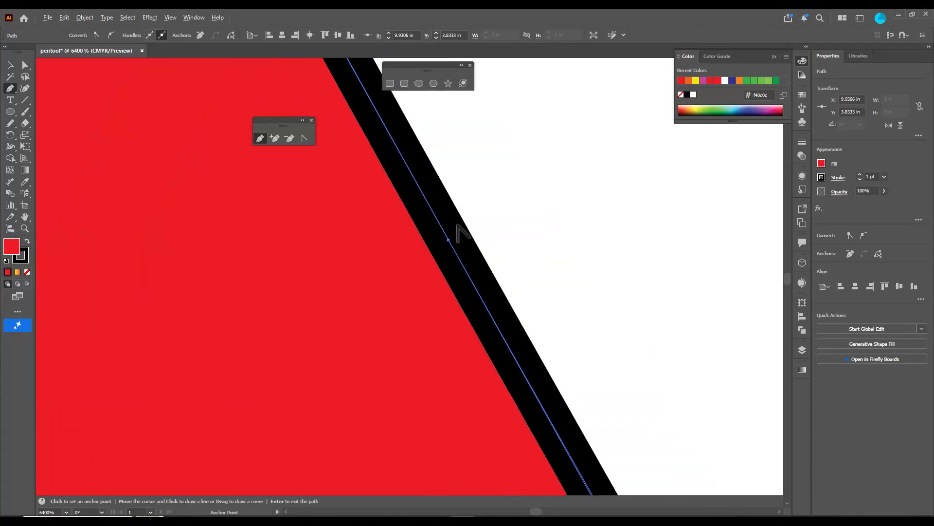
scroll(462, 246, down, 10)
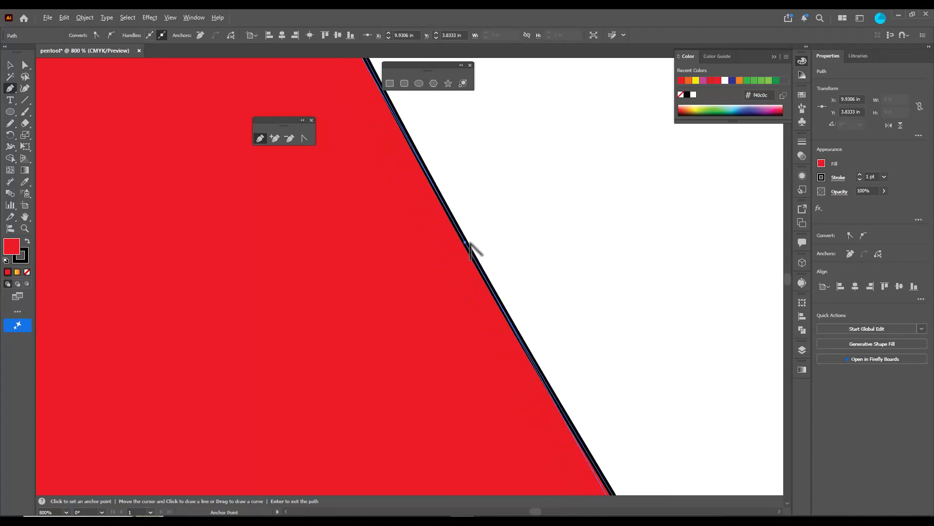
scroll(475, 248, down, 3)
scroll(490, 248, up, 8)
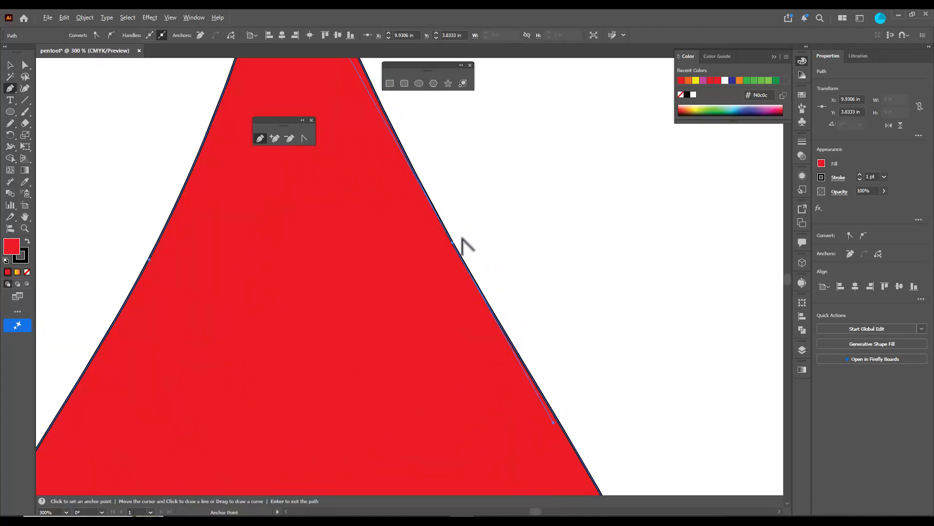
scroll(457, 265, up, 5)
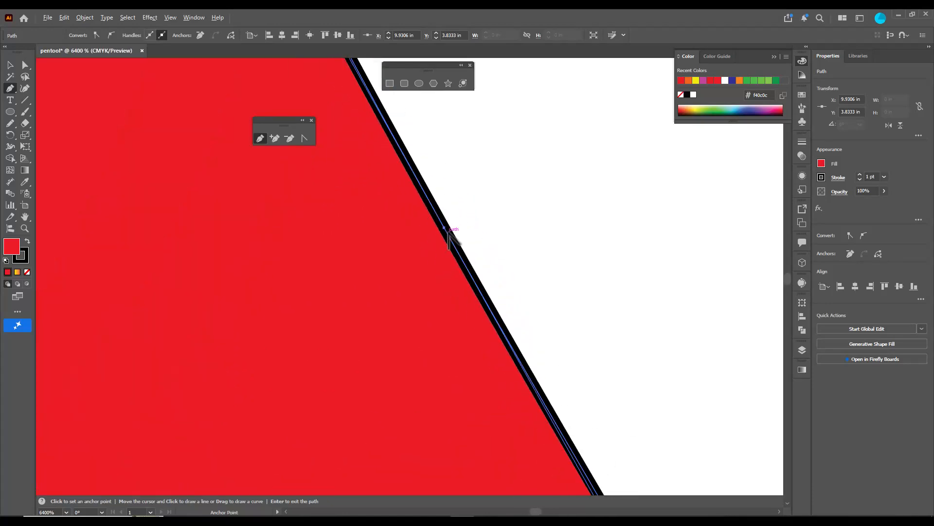
scroll(457, 235, down, 6)
scroll(458, 236, up, 6)
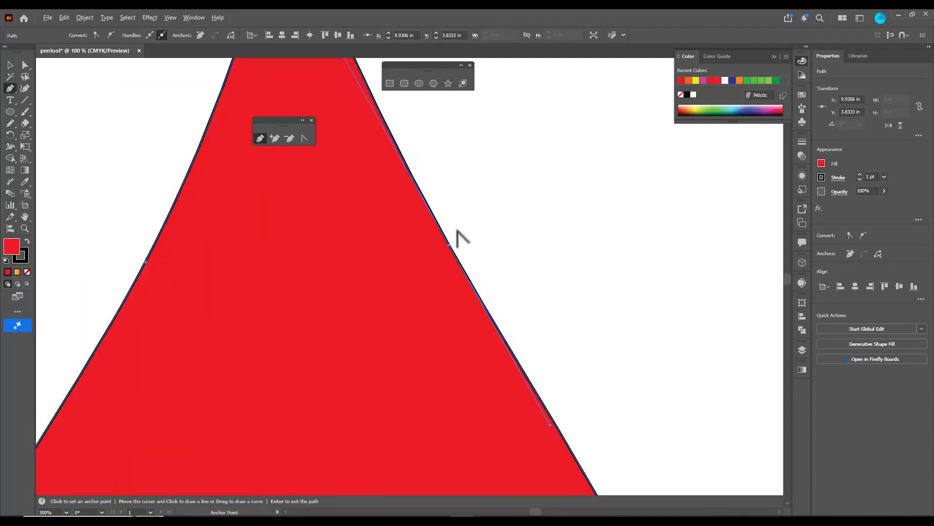
scroll(428, 292, up, 2)
scroll(430, 273, down, 4)
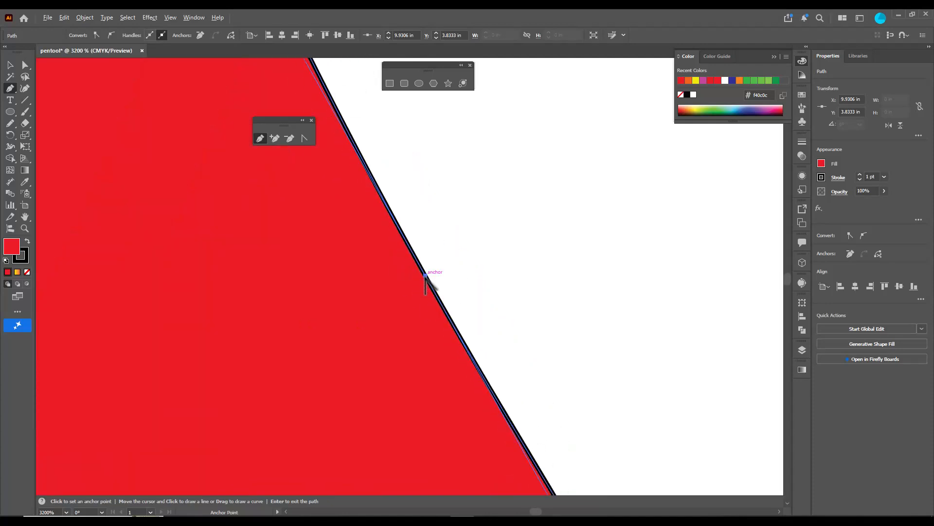
scroll(411, 287, down, 3)
scroll(372, 321, up, 3)
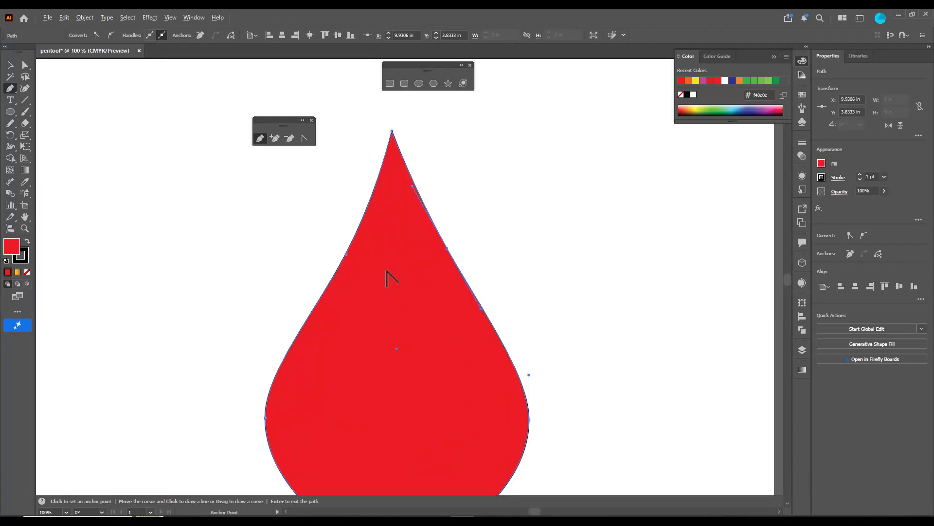
scroll(334, 278, up, 10)
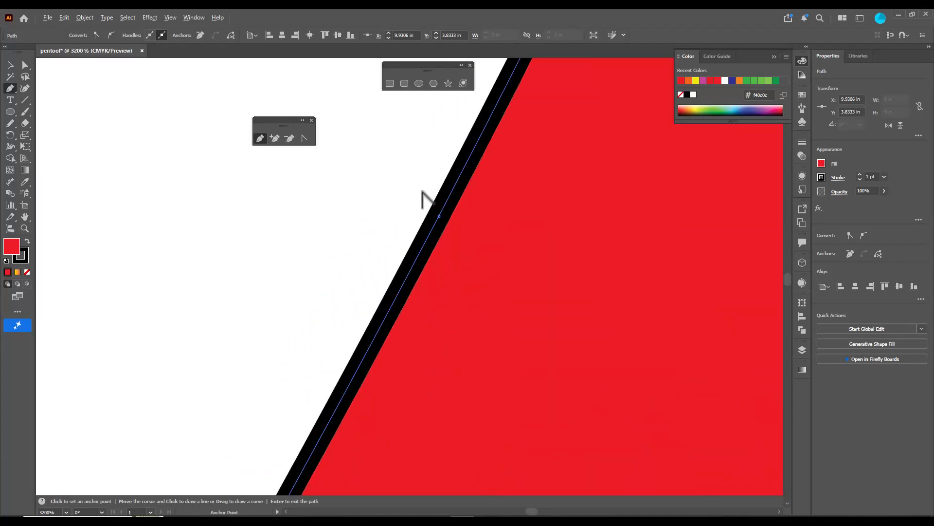
scroll(427, 200, up, 1)
scroll(423, 192, down, 15)
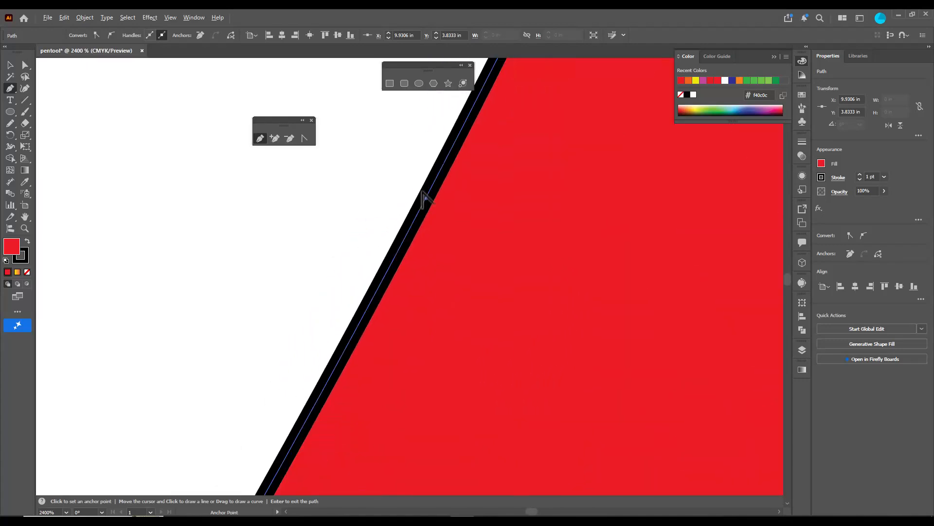
scroll(504, 207, up, 2)
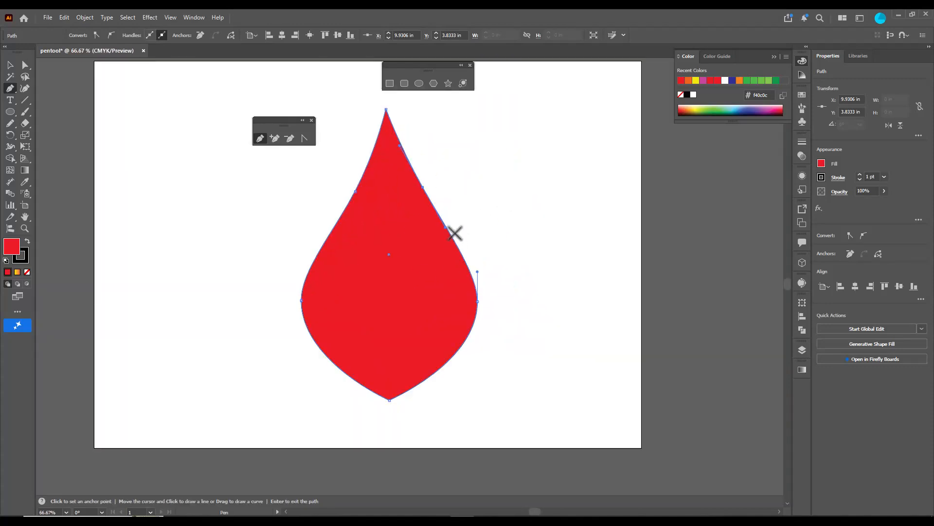
Round the teardrop's bottom and top by pulling smooth handles out of both anchors with the Anchor Point tool, and deselect the shape
click(303, 138)
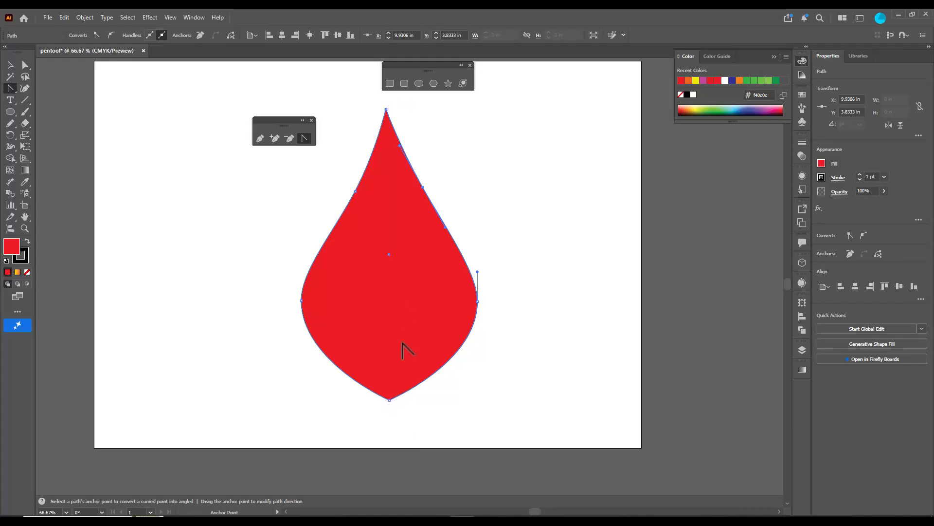
drag(389, 399, 359, 399)
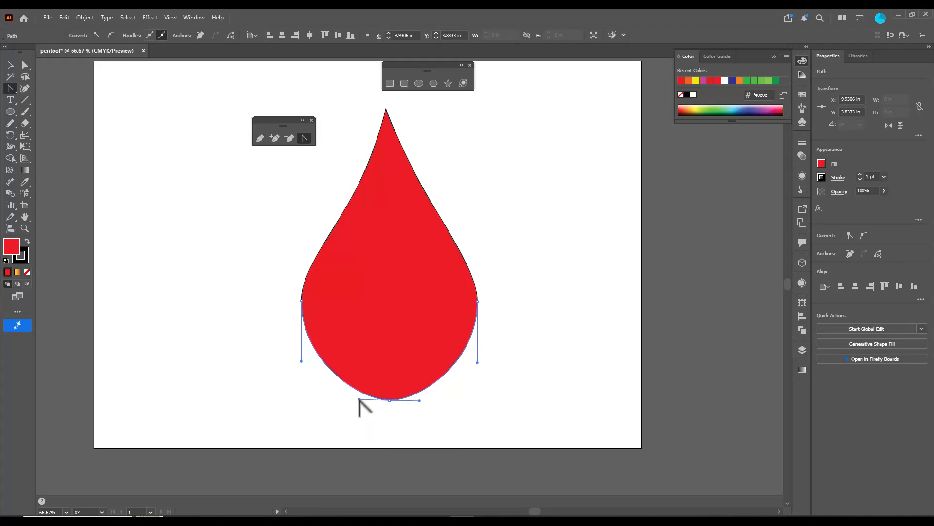
drag(388, 111, 405, 109)
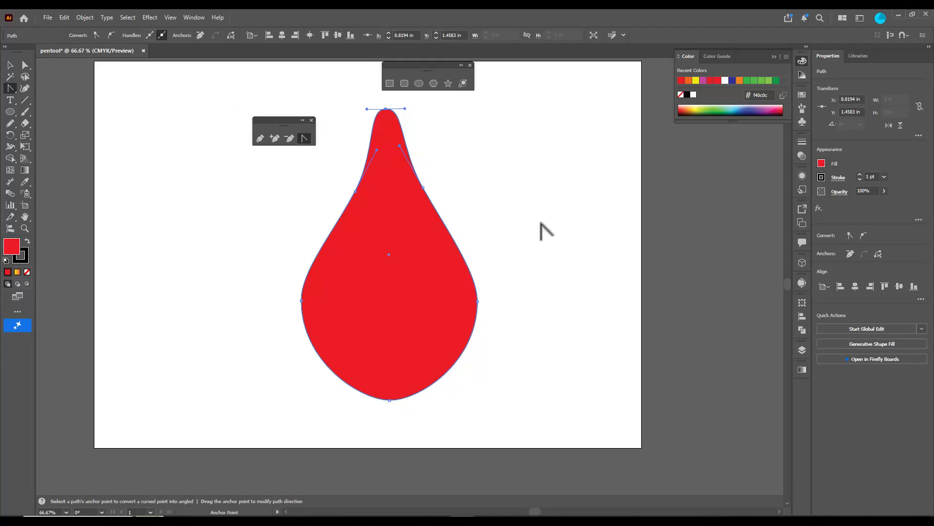
click(10, 65)
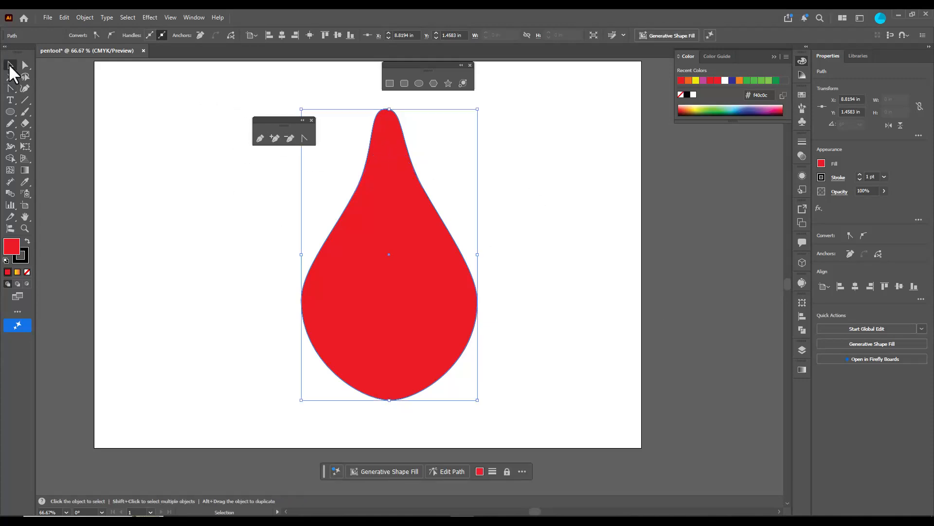
click(536, 185)
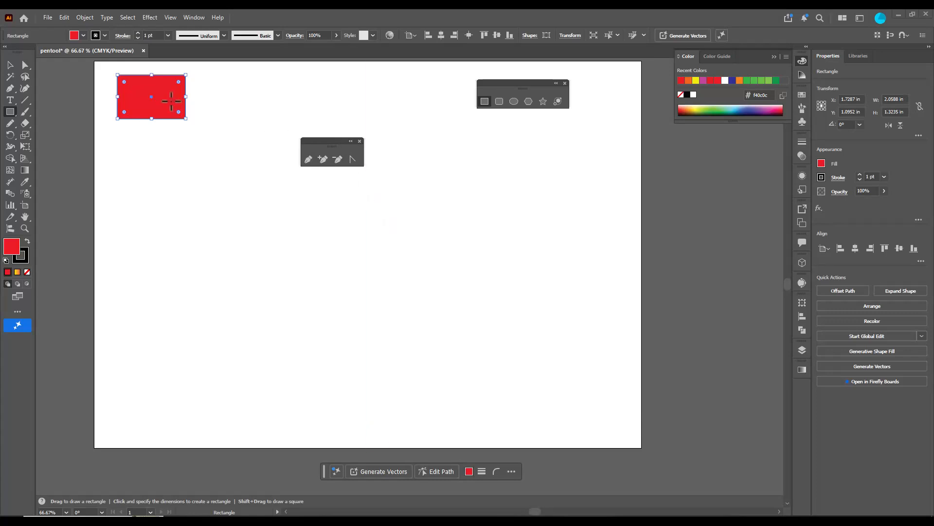
Move both floating tool panels aside and shift the red rectangle closer to the artboard's upper-left corner, to about X 1.41 in, Y 1.02 in
drag(485, 89, 524, 149)
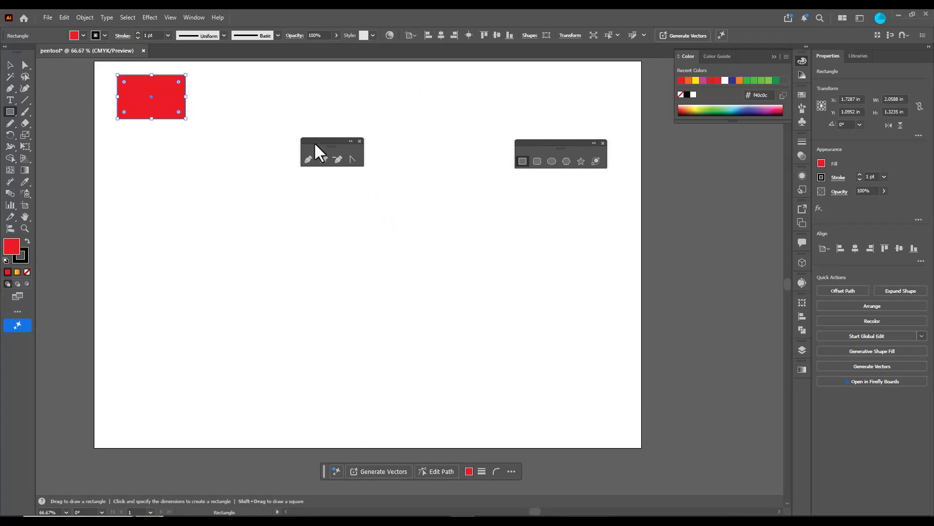
drag(314, 146, 377, 149)
click(9, 65)
drag(174, 105, 163, 103)
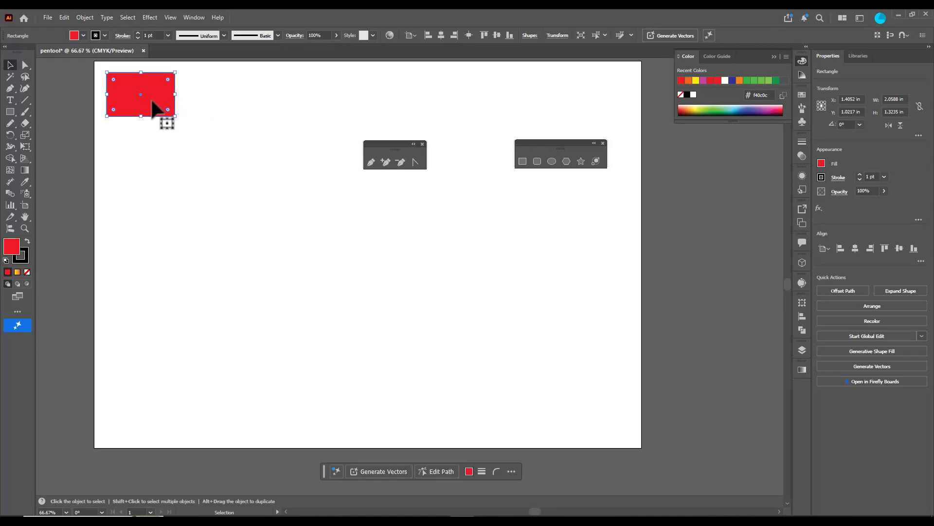
Copy the rectangle horizontally to about X 4.05 in and repeat the duplication to make a row of six equally spaced rectangles
drag(154, 106, 242, 107)
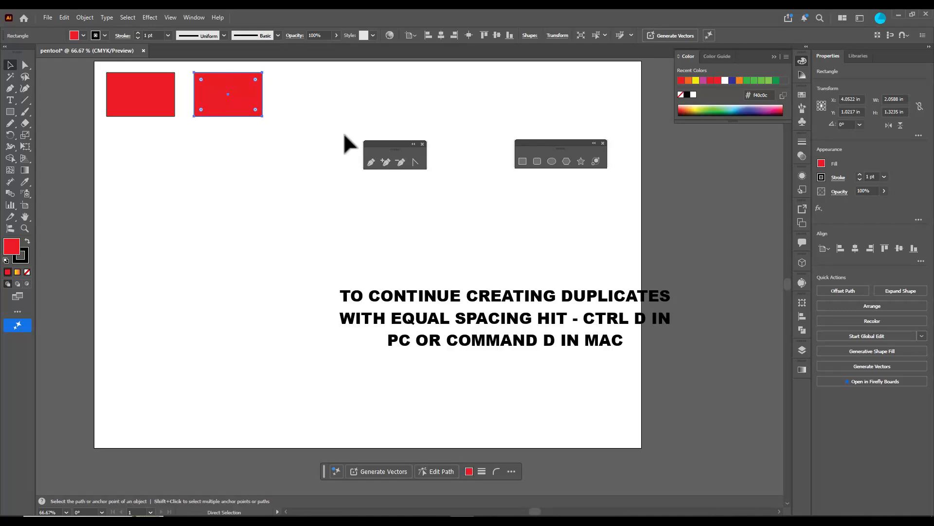
key(ctrl+d)
key(ctrl+d)
key(ctrl+d)
key(ctrl+d)
key(v)
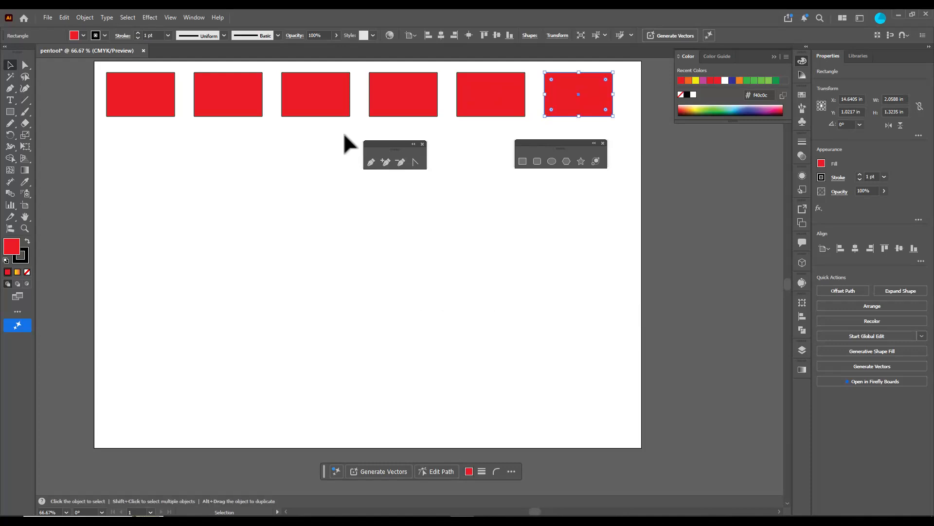
Copy the row's first rectangle straight down to about Y 2.92 in and repeat the duplication at equal spacing
click(149, 104)
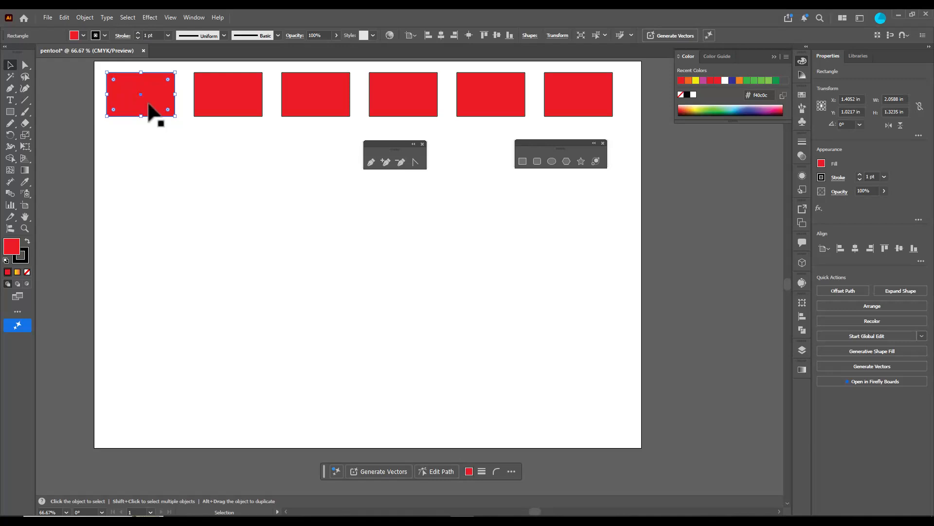
drag(149, 104, 152, 174)
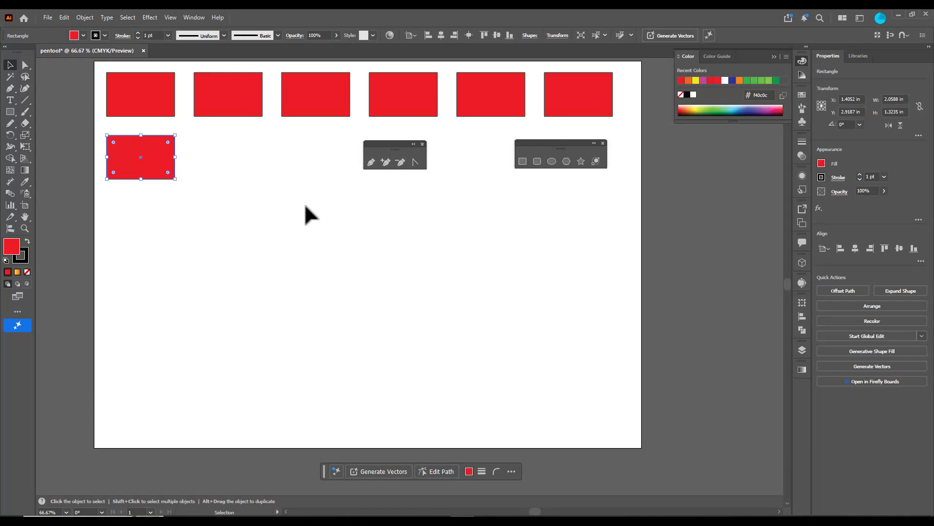
key(a)
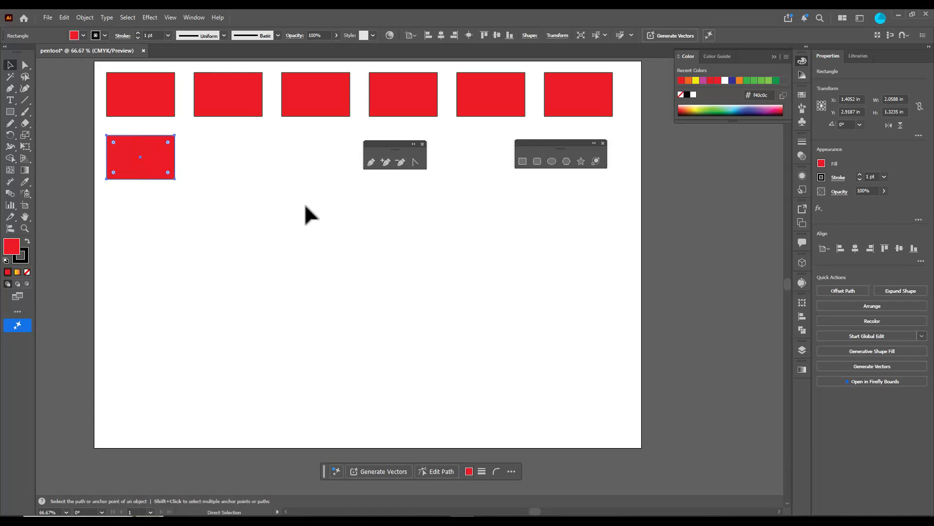
key(ctrl+d)
key(ctrl+d)
key(ctrl+d)
key(ctrl+d)
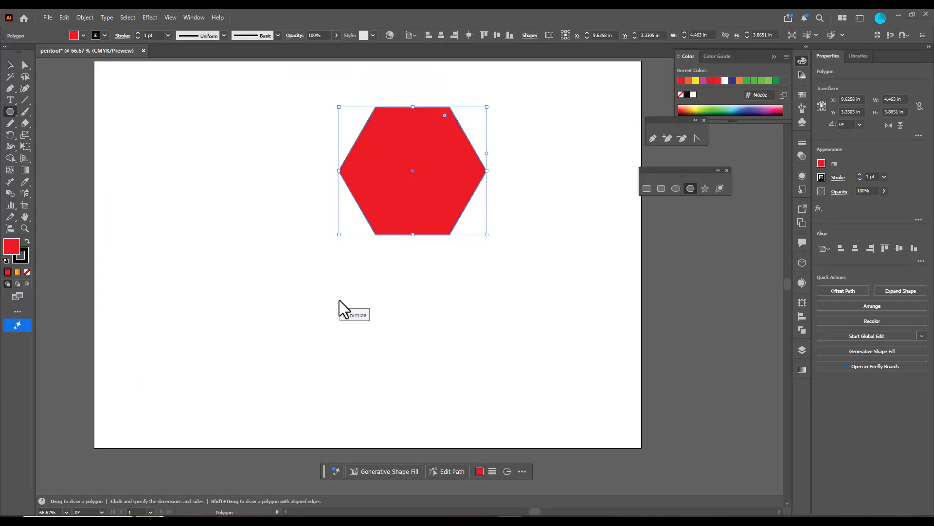
Delete the hexagon's lower-right anchor point with the Direct Selection tool
click(25, 65)
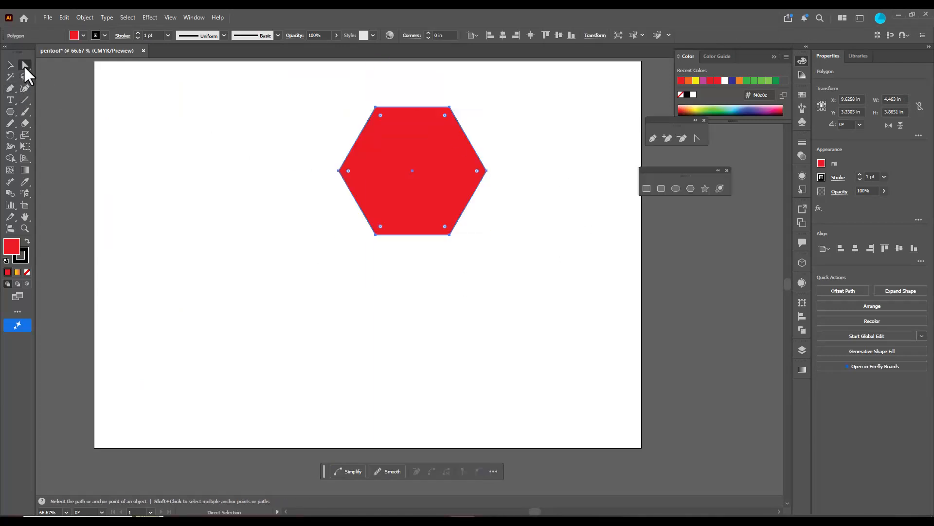
click(449, 235)
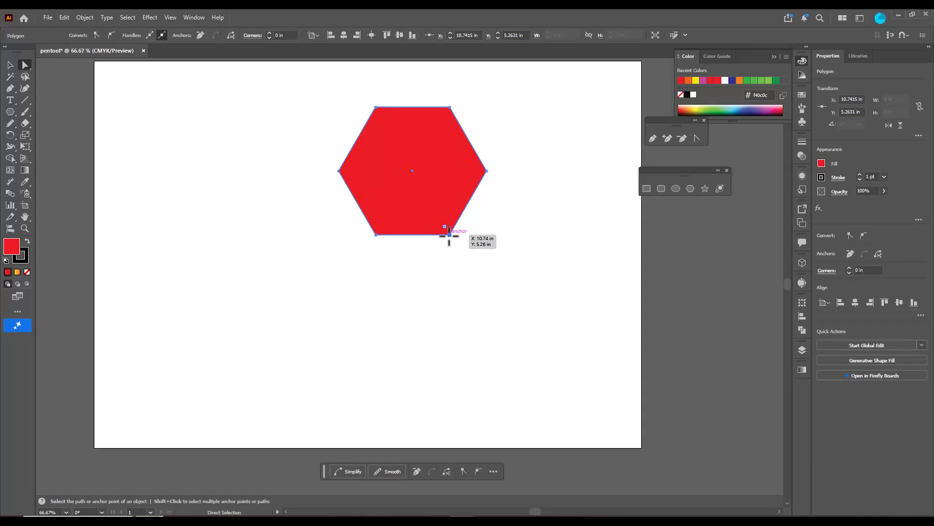
key(Delete)
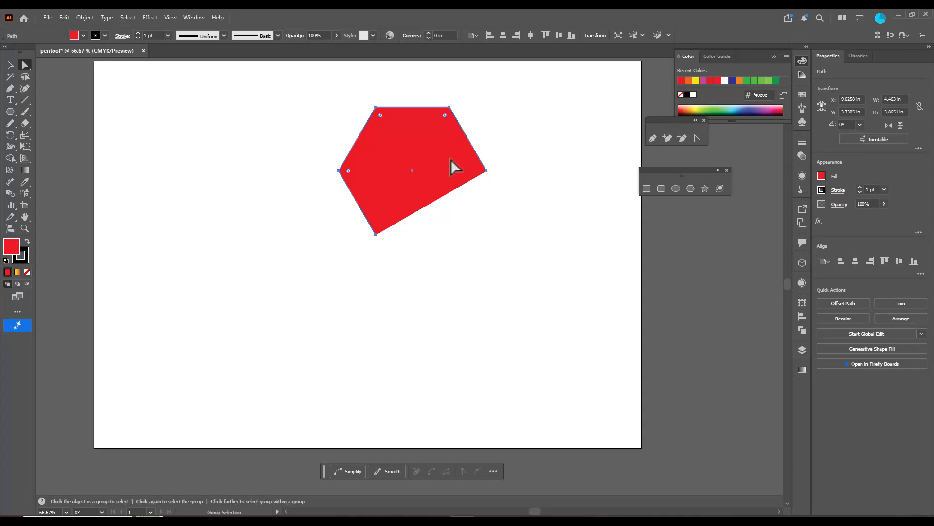
scroll(451, 159, up, 1)
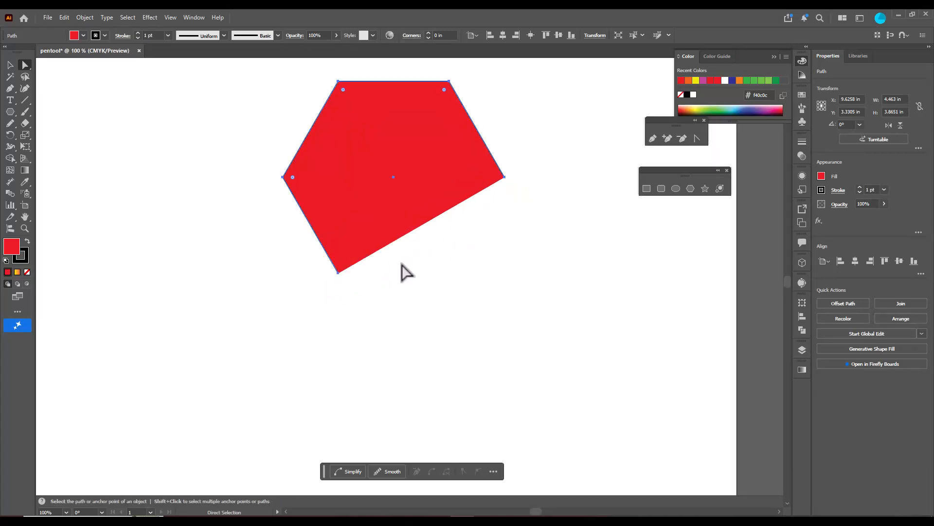
Delete the lower-left anchor point of the red shape with the Direct Selection tool, leaving an open trapezoid
click(339, 273)
key(Delete)
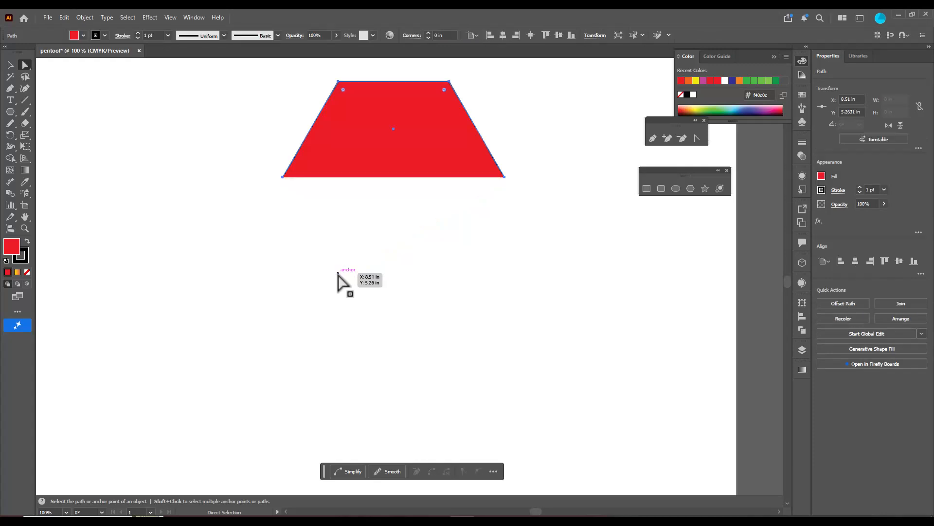
scroll(455, 211, up, 3)
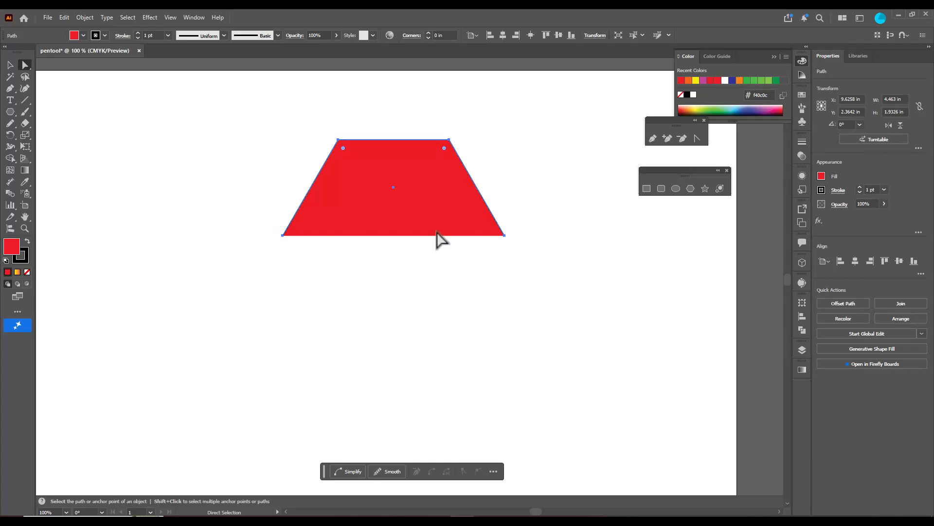
Select the trapezoid's two open bottom anchor points and join them to close the path
drag(562, 291, 257, 229)
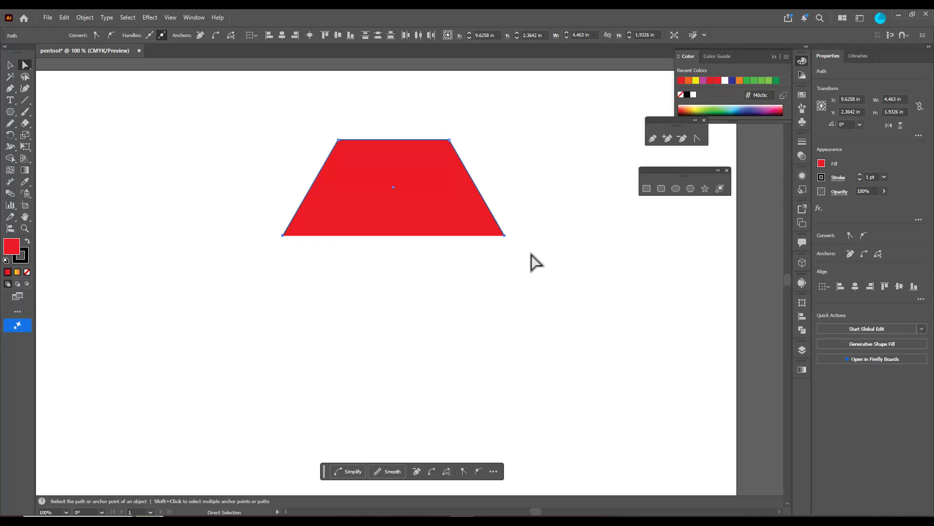
right_click(504, 238)
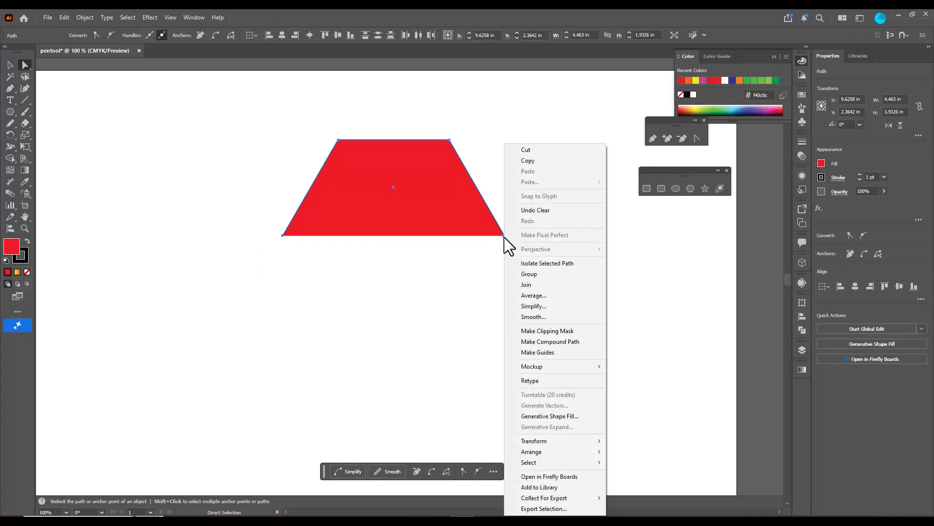
click(540, 286)
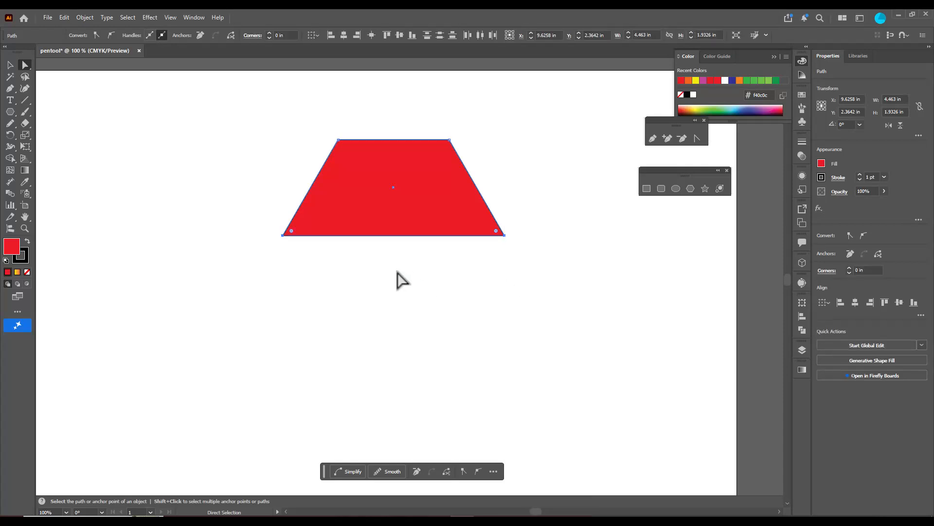
click(374, 272)
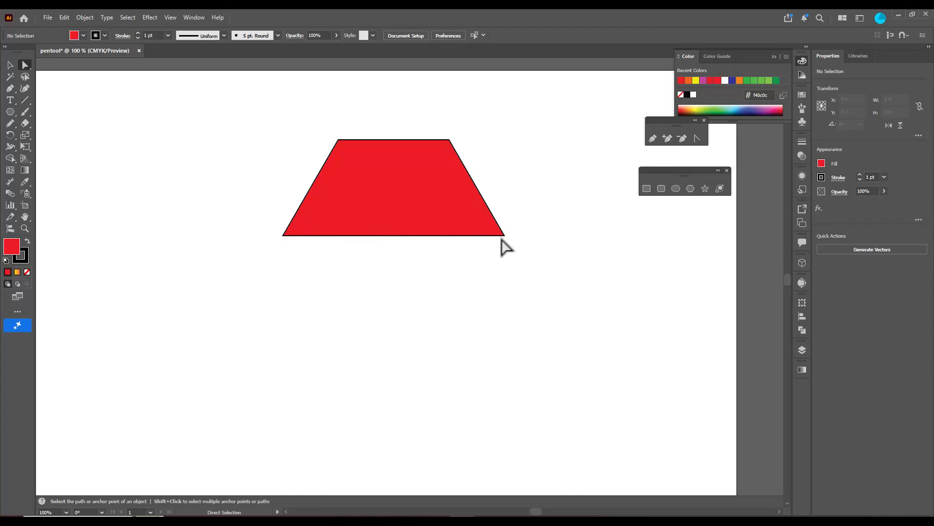
Move the trapezoid down to about X 9.56 in, Y 3.03 in and round all its corners to about 0.34 in
click(413, 219)
drag(427, 206, 424, 238)
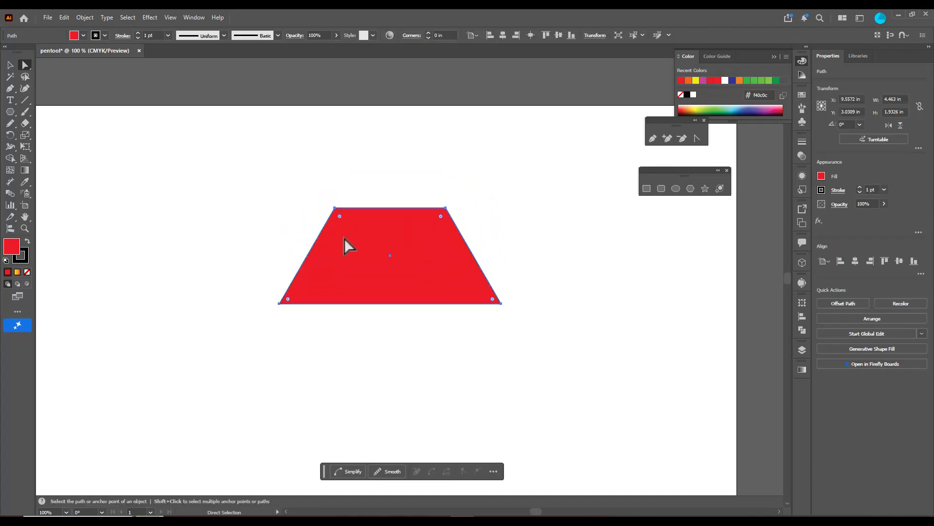
drag(340, 218, 344, 225)
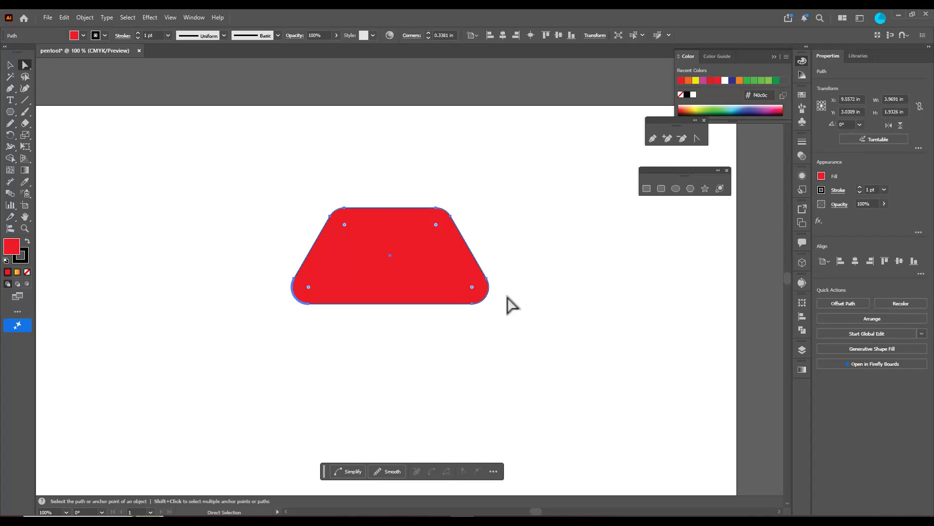
Delete the anchor points at both ends of the rounded trapezoid's bottom edge
click(472, 304)
key(Delete)
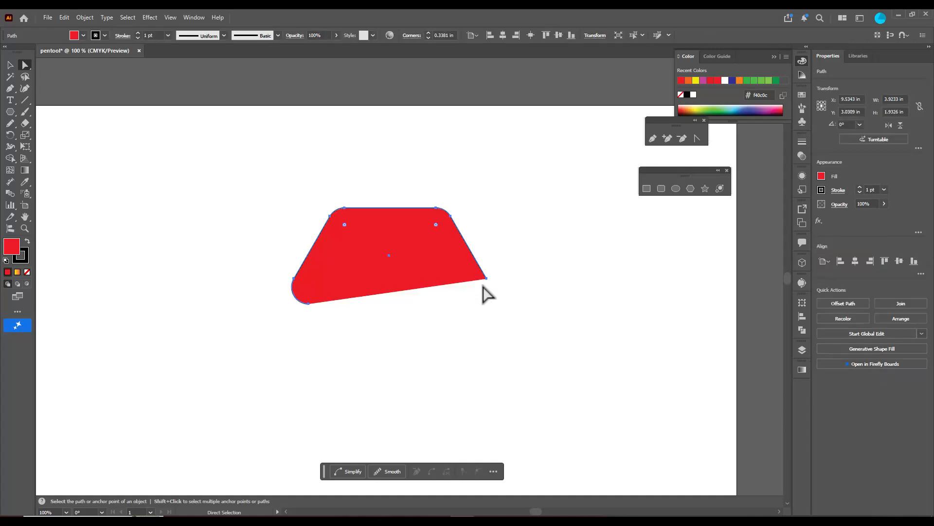
click(309, 303)
key(Delete)
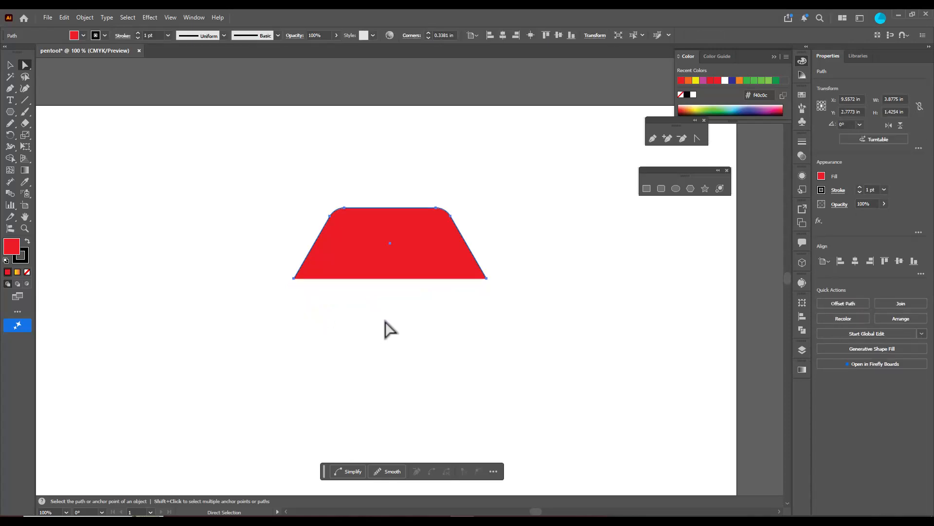
Join the two open lower anchor points of the round-topped trapezoid with a straight bottom edge
click(386, 327)
drag(259, 264, 514, 297)
right_click(486, 279)
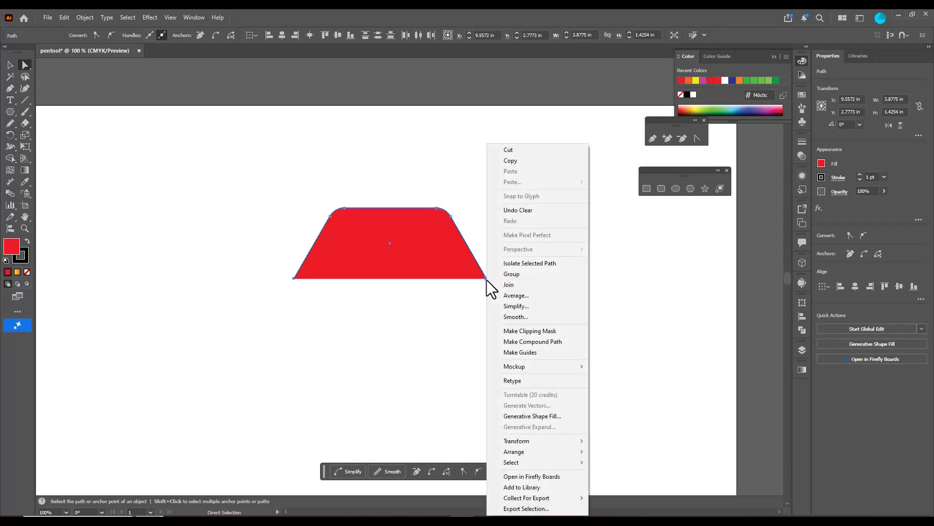
click(525, 287)
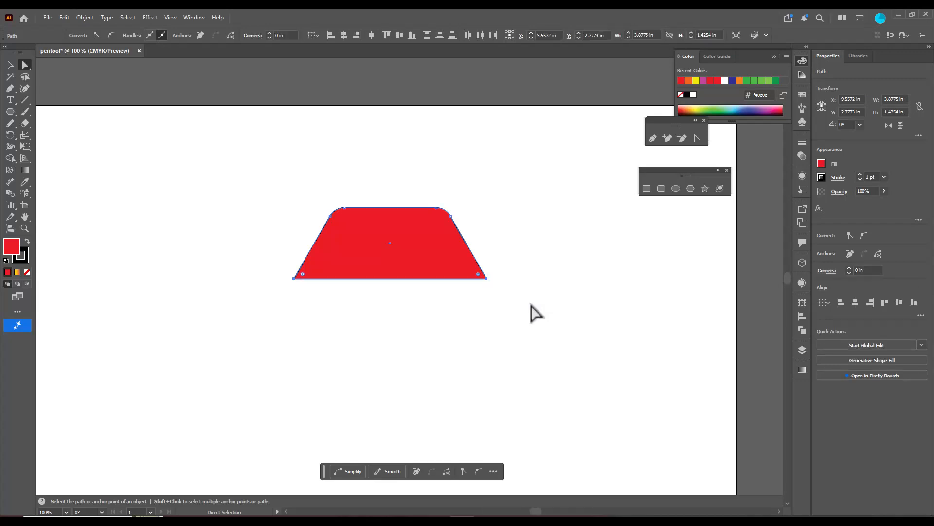
click(378, 315)
Shift the trapezoid to about X 9.73 in, Y 3.08 in and delete it from the artboard
mouse_move(407, 266)
mouse_down()
mouse_move(417, 234)
mouse_move(416, 280)
mouse_up()
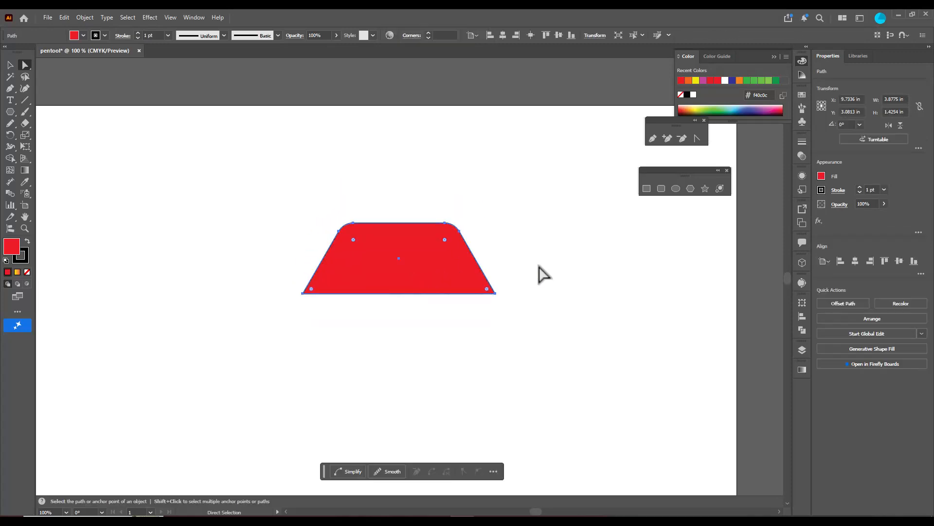
key(Delete)
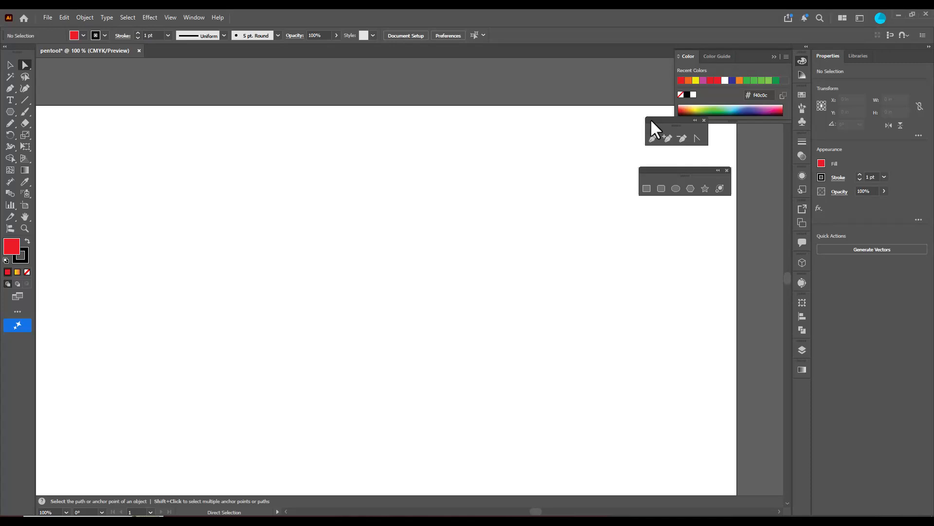
Draw an open wavy path about 7.6 in wide with the Pen tool, using no fill and one smooth middle anchor point
drag(650, 118, 559, 122)
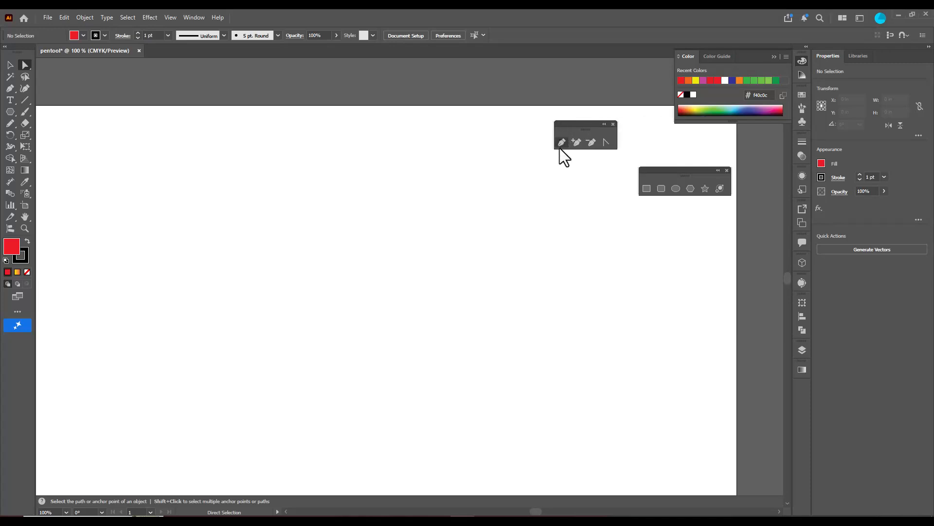
click(562, 142)
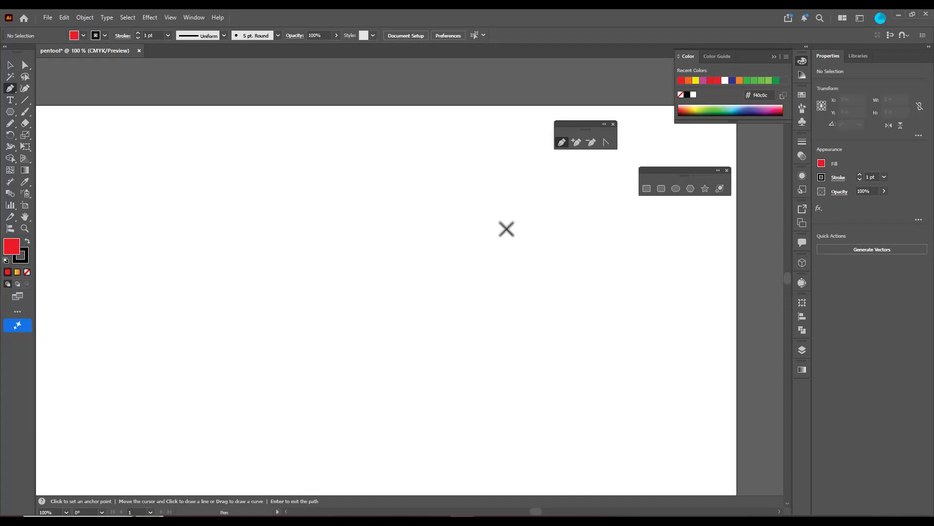
key(slash)
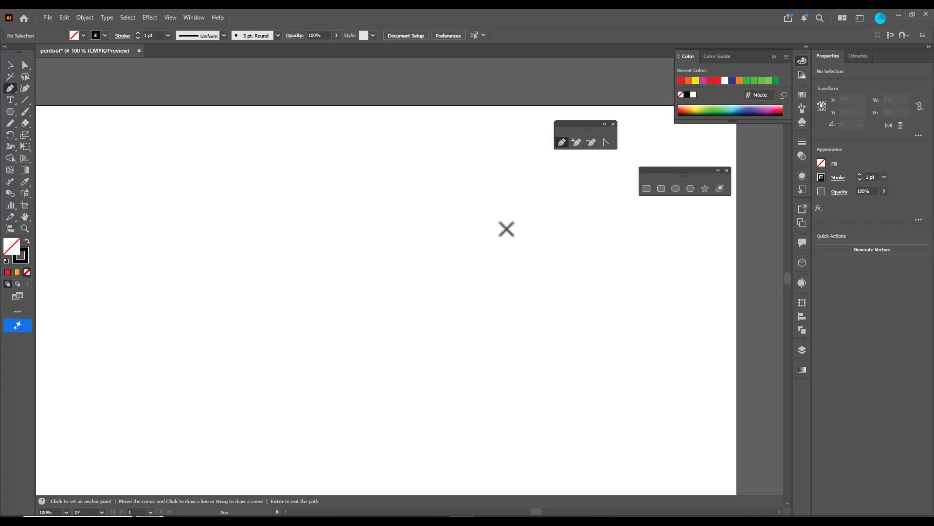
click(219, 271)
drag(364, 216, 431, 262)
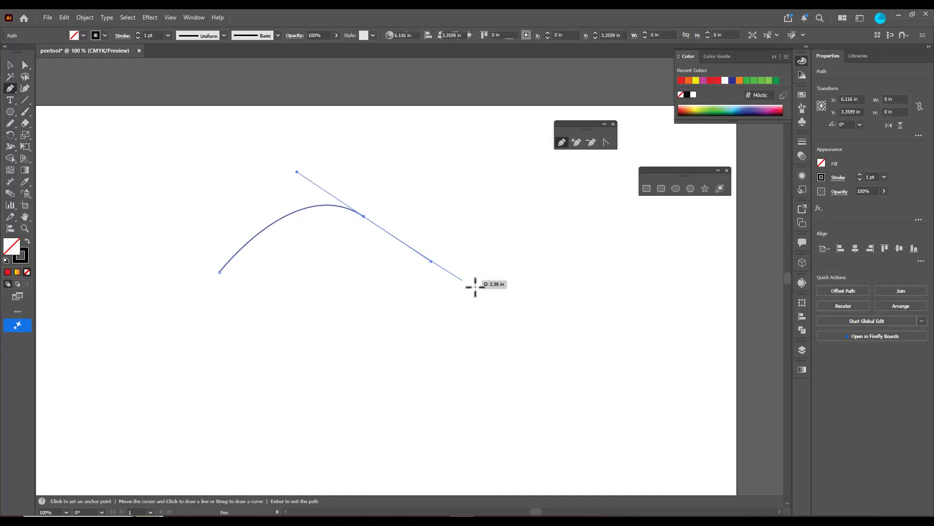
click(597, 234)
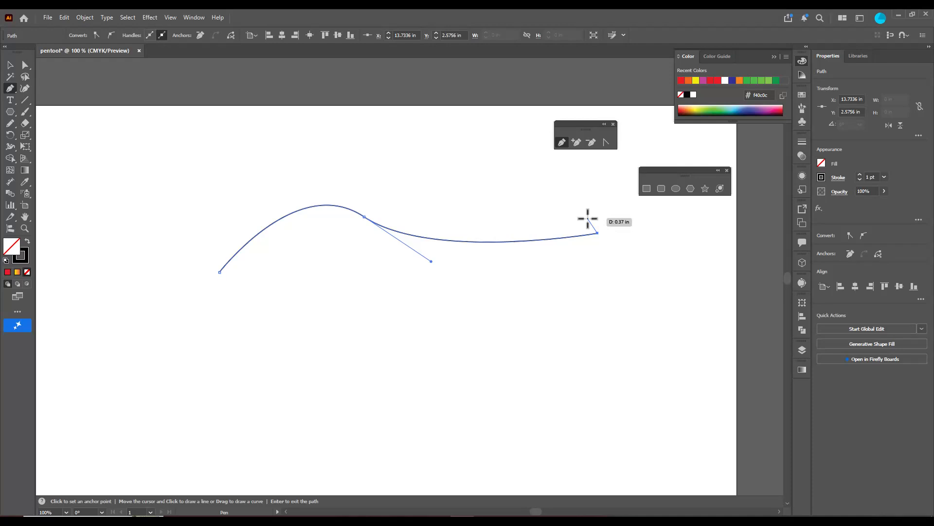
key(Return)
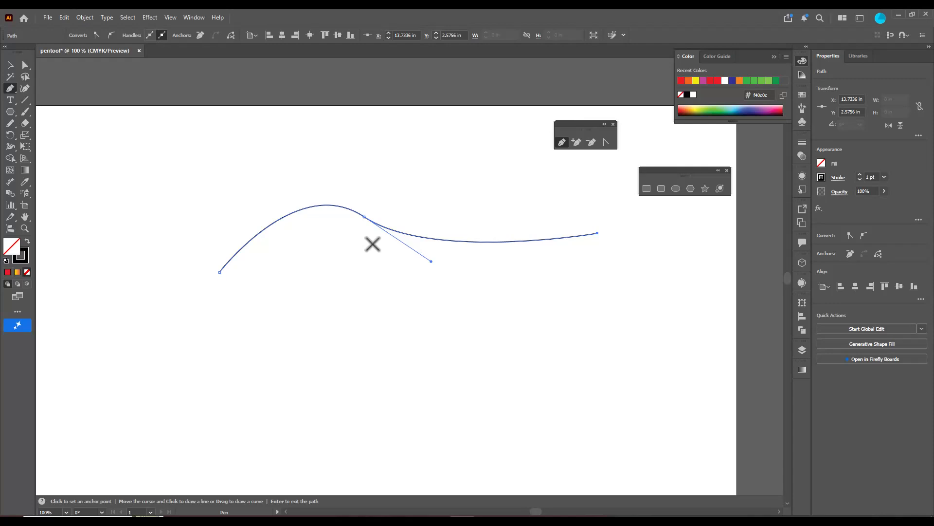
Lengthen both direction handles of the wavy path's middle anchor point to deepen the two curves
ctrl+click(364, 217)
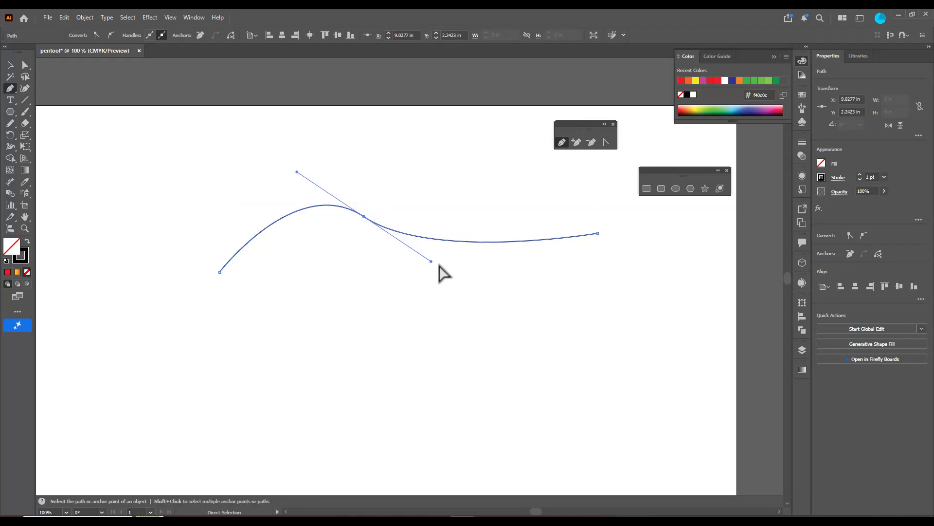
drag(433, 263, 531, 331)
drag(298, 171, 270, 157)
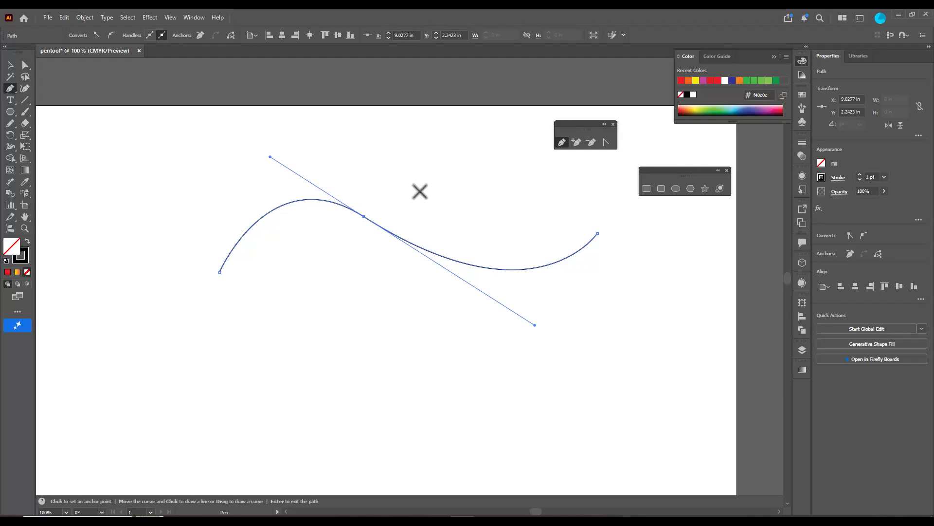
Move the wavy path slightly up and left, and place a copy below it at about X 9.58 in, Y 4.04 in
click(11, 65)
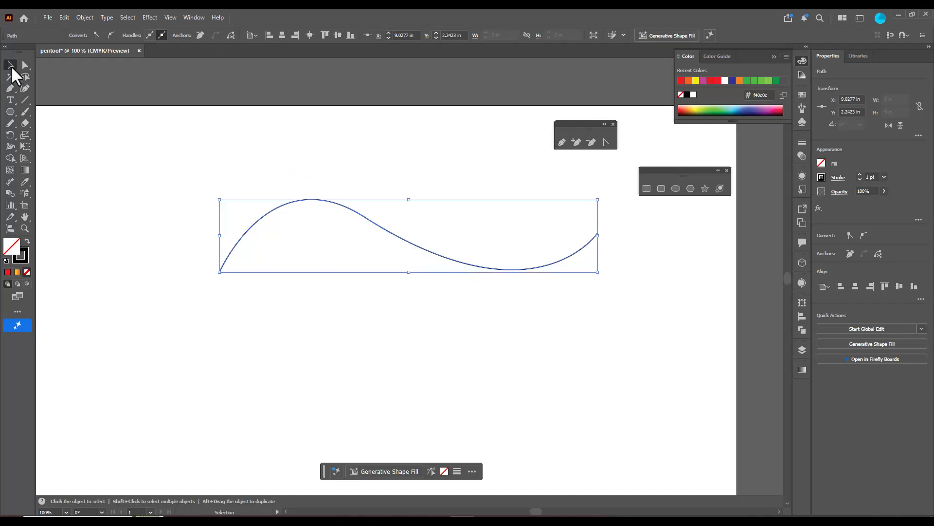
drag(366, 220, 342, 210)
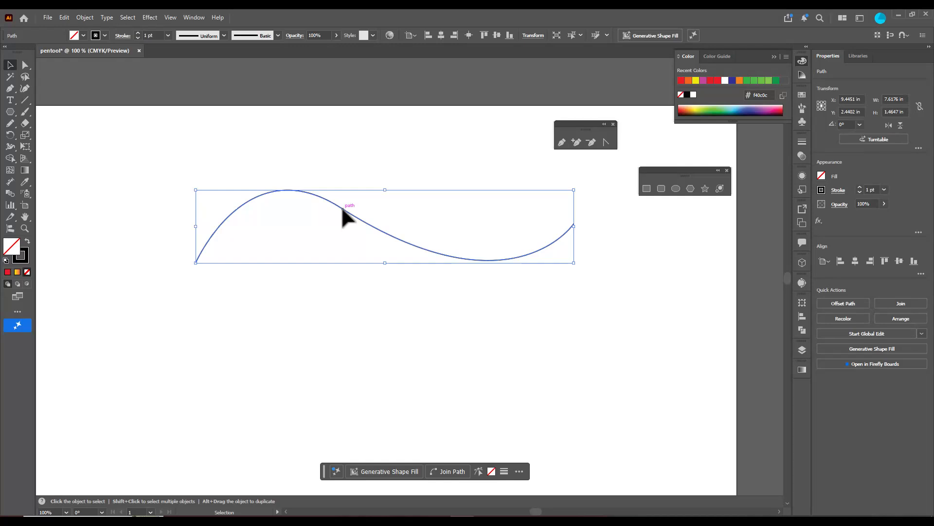
drag(342, 209, 350, 289)
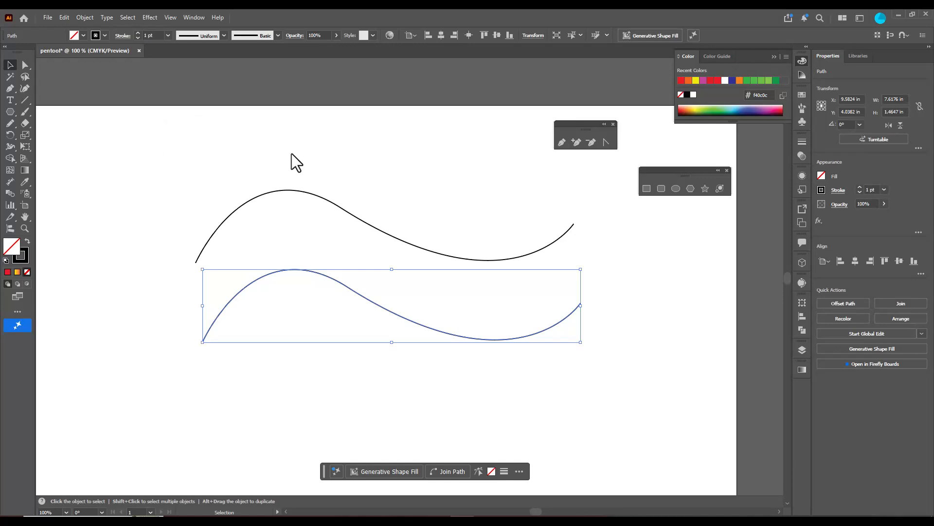
Join the right end anchor points of the two wavy paths with the Direct Selection tool
click(24, 66)
drag(563, 204, 594, 320)
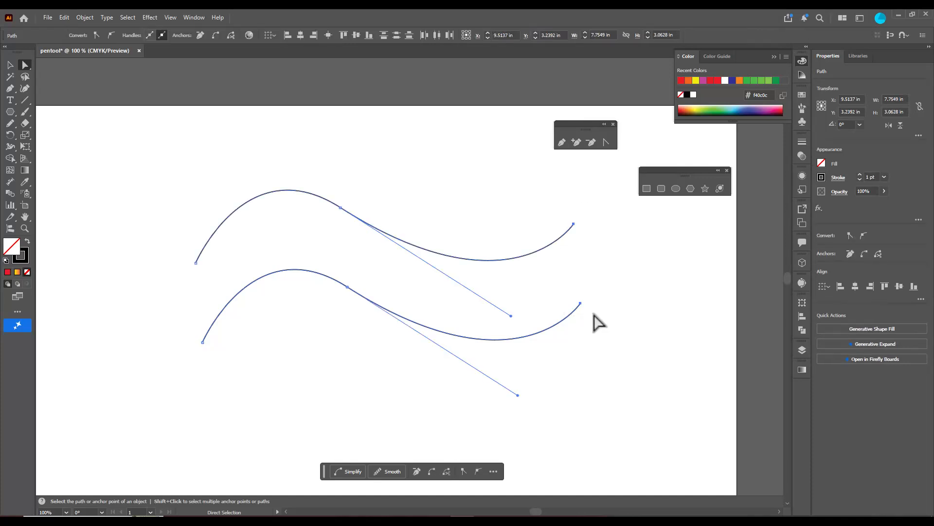
right_click(573, 224)
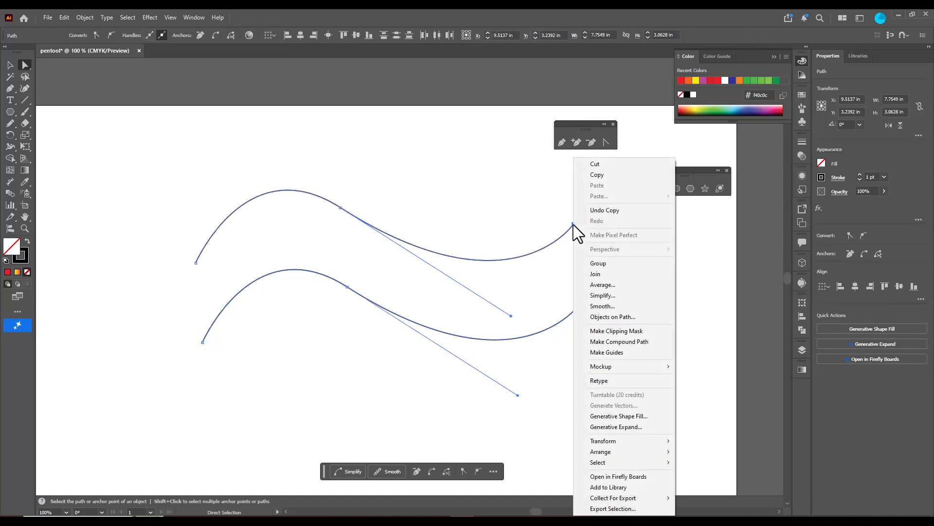
click(616, 275)
click(647, 304)
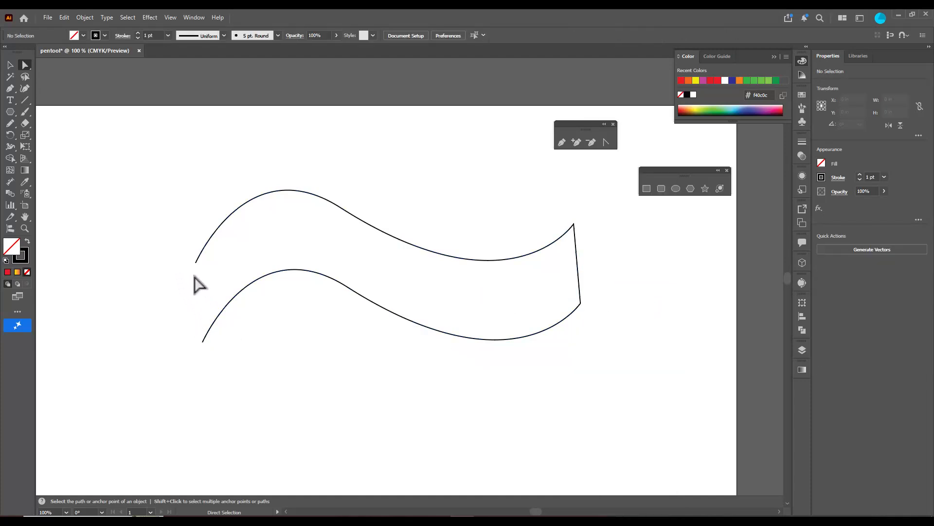
Join the left end anchor points of the two waves to close the shape
drag(181, 254, 210, 342)
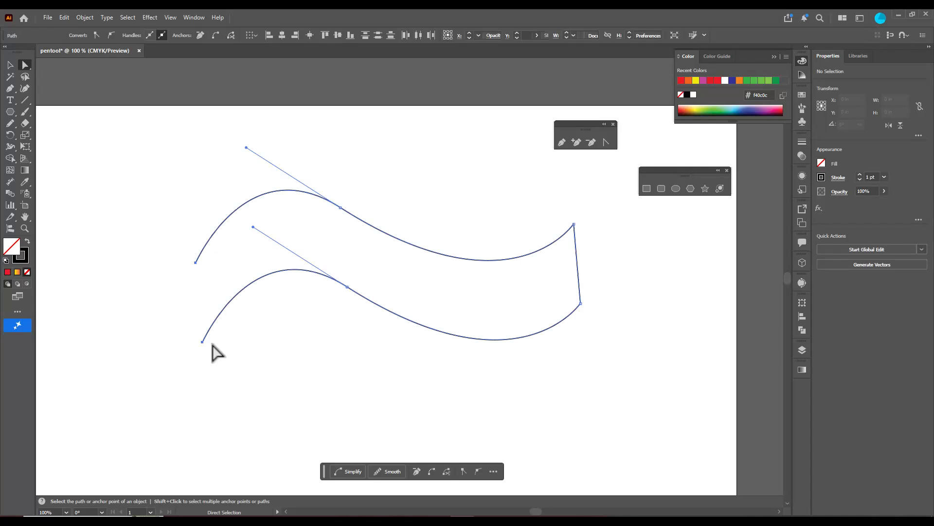
right_click(193, 267)
click(217, 285)
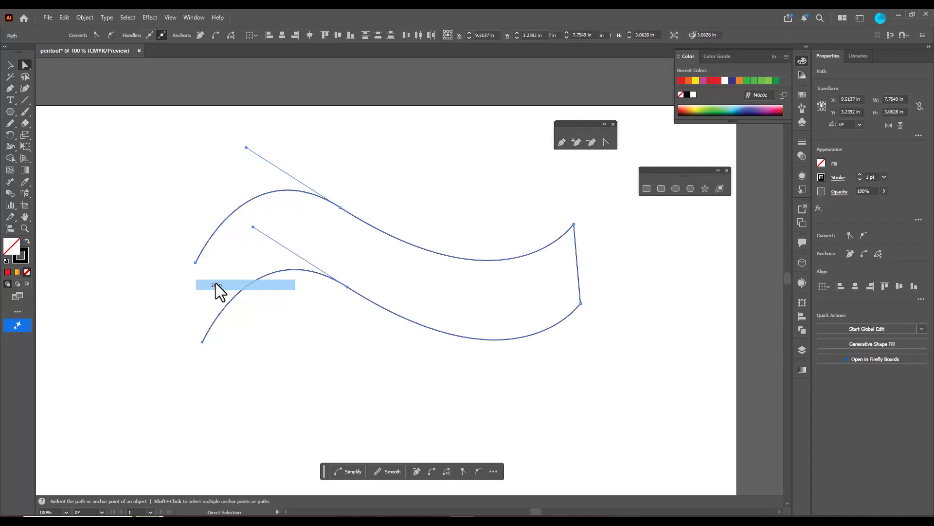
click(155, 265)
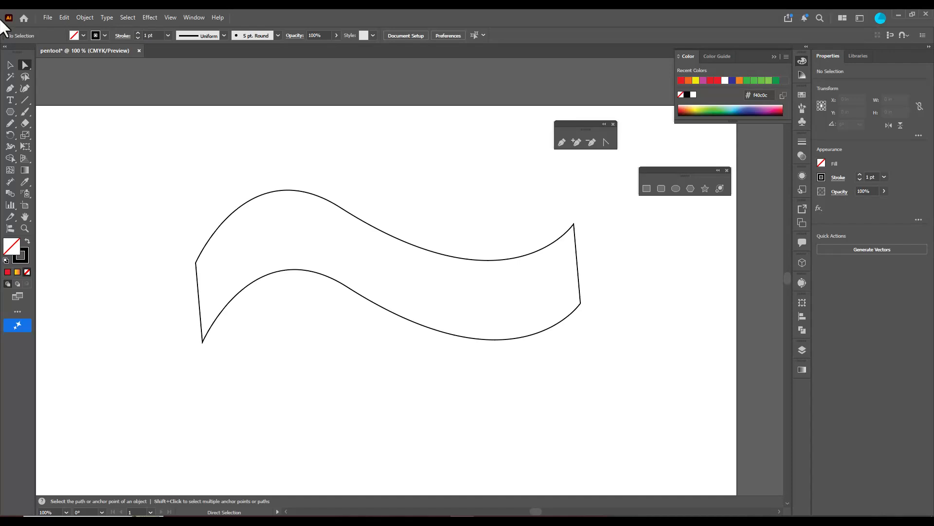
Select the closed wavy shape and apply the last used solid fill color to it
click(9, 65)
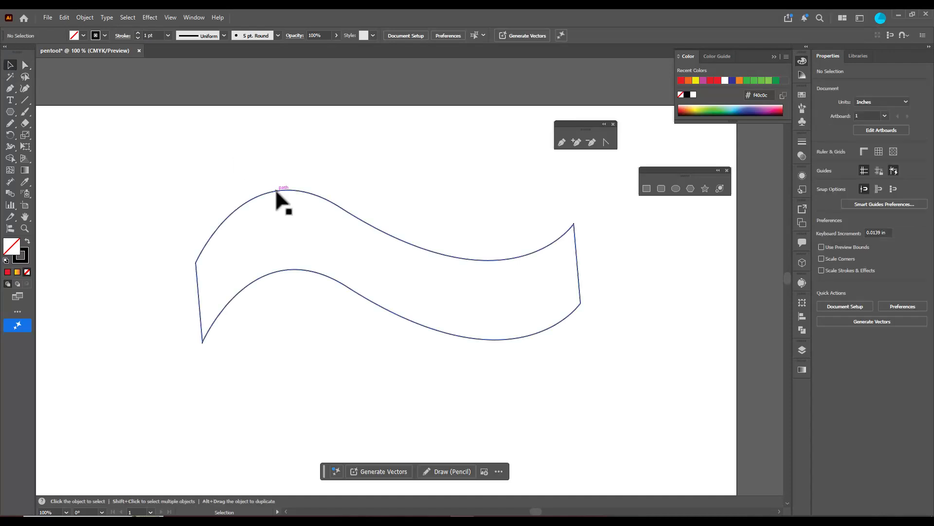
click(275, 188)
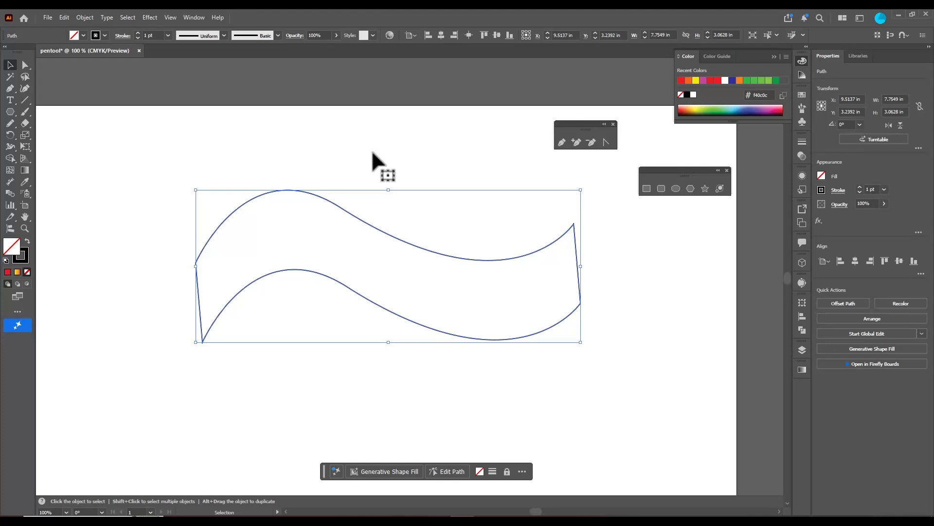
key(comma)
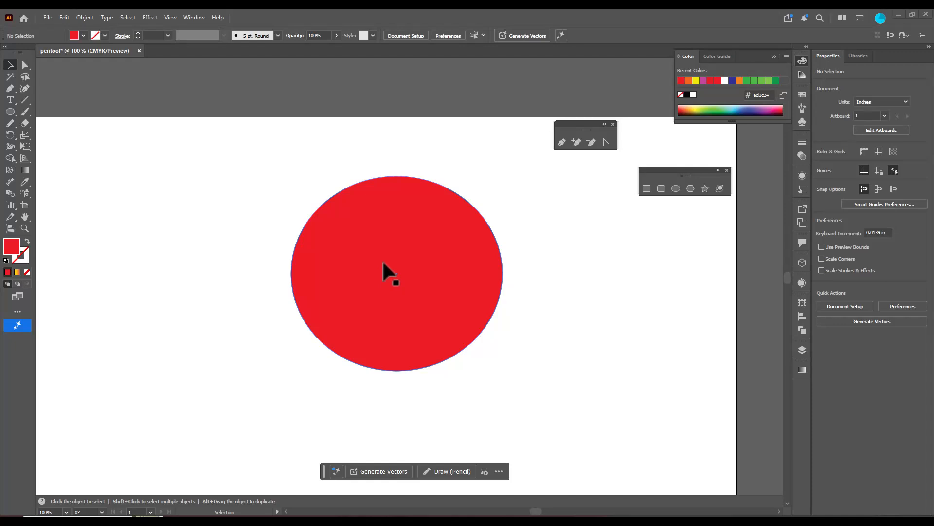
Select the red ellipse and move it slightly down to about X 9.67 in, Y 3.20 in
click(384, 263)
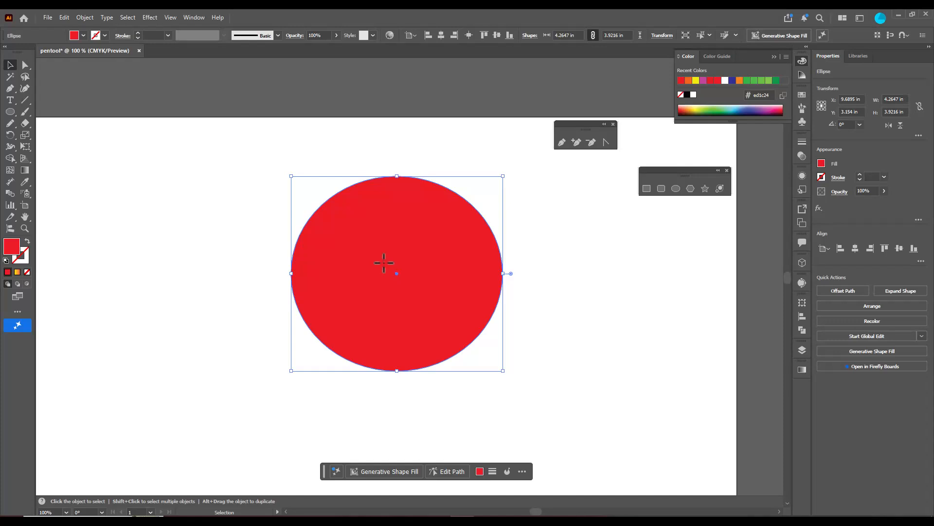
mouse_move(469, 243)
mouse_down()
mouse_move(465, 253)
mouse_move(453, 241)
mouse_move(481, 243)
mouse_move(469, 254)
mouse_up()
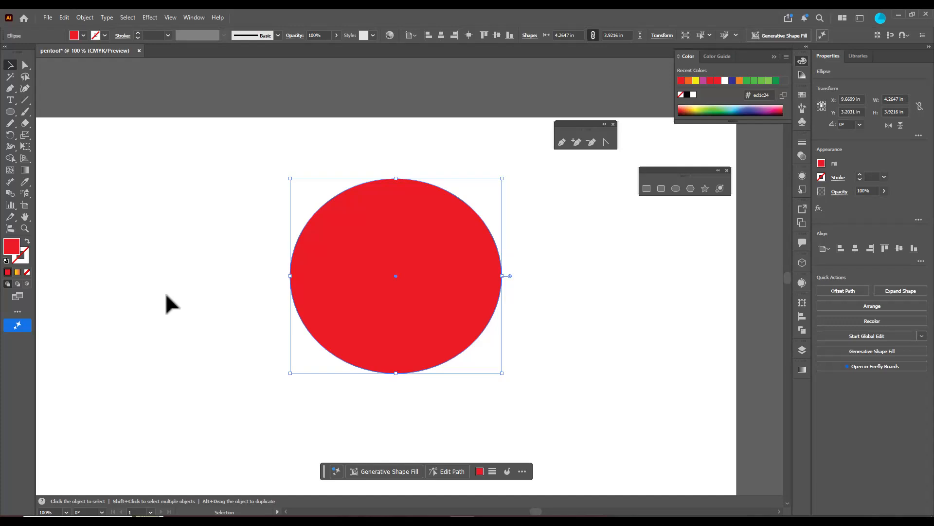
Activate the Gradient tool, place the Gradient panel beside the ellipse, and fill the ellipse with the linear red-to-black gradient
key(g)
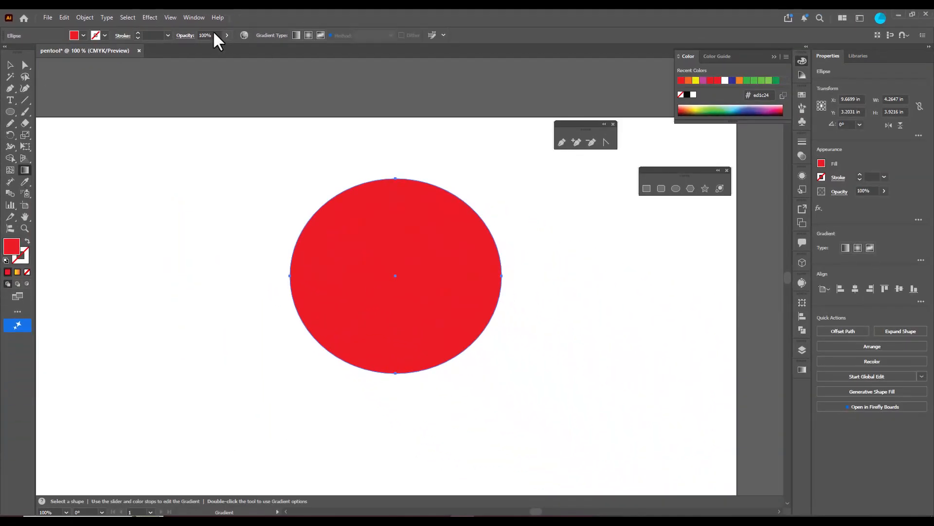
click(194, 18)
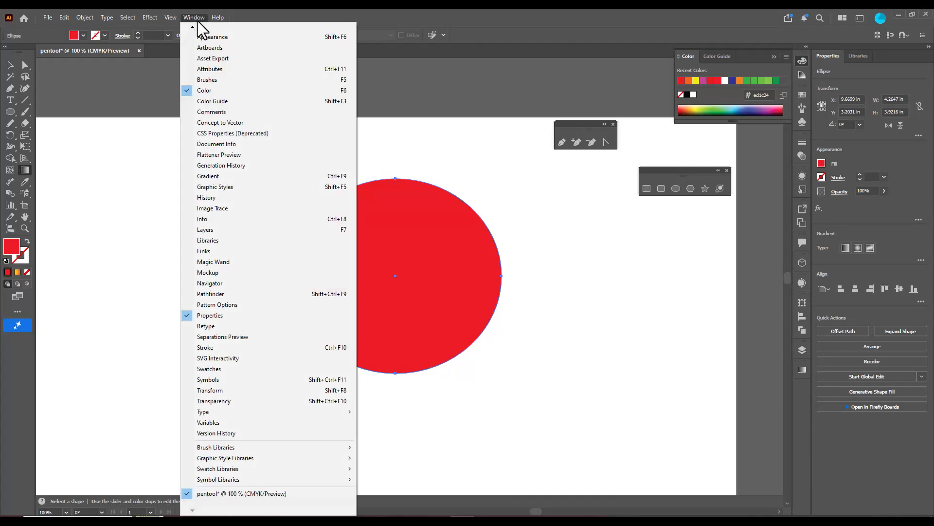
click(287, 177)
drag(705, 322, 606, 212)
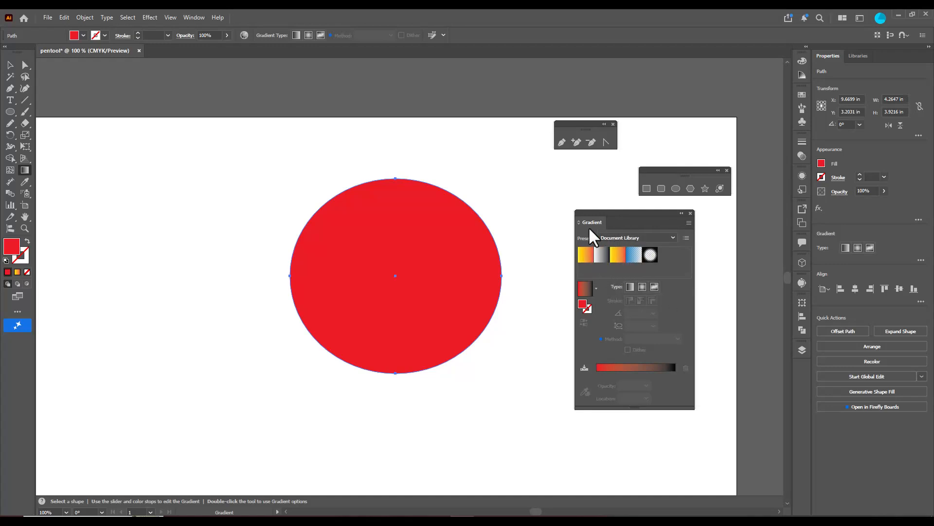
drag(591, 214, 604, 212)
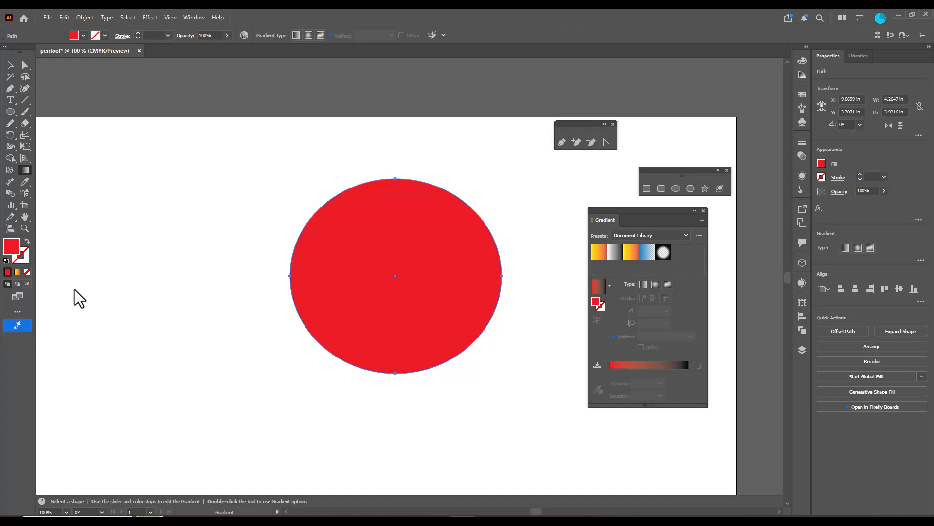
key(shift+period)
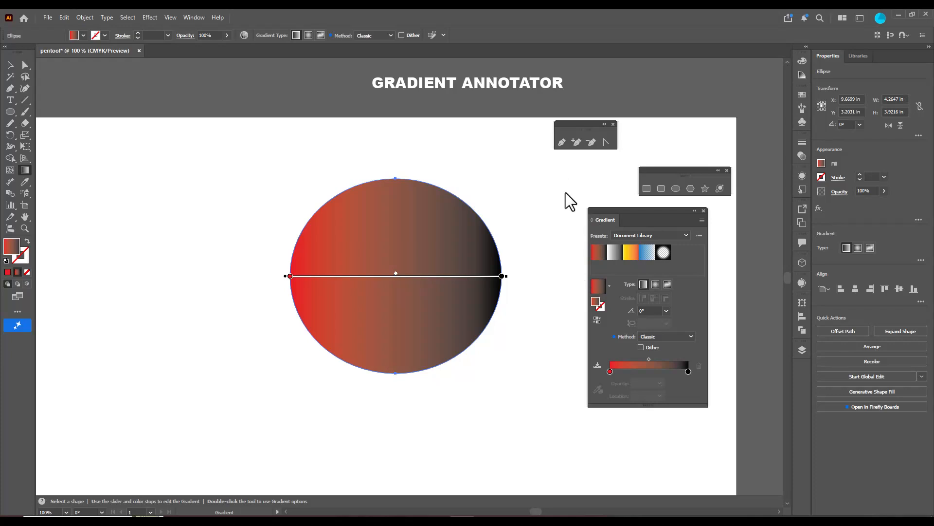
Reshape the ellipse's gradient with the annotator, placing the black stop at about 79% and rotating the gradient to about 38°
mouse_move(502, 276)
mouse_down()
mouse_move(447, 276)
mouse_move(523, 276)
mouse_move(443, 275)
mouse_move(574, 275)
mouse_up()
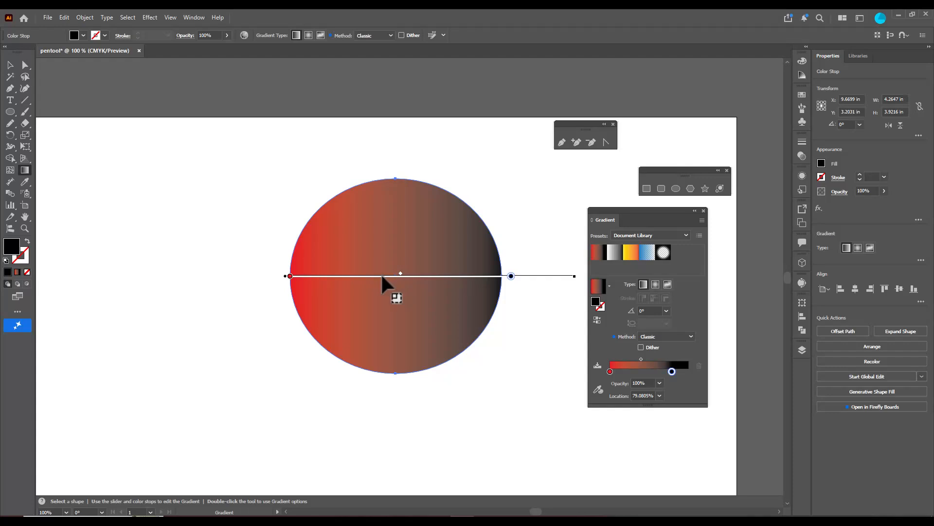
mouse_move(380, 277)
mouse_down()
mouse_move(377, 229)
mouse_move(361, 353)
mouse_move(369, 271)
mouse_move(366, 278)
mouse_up()
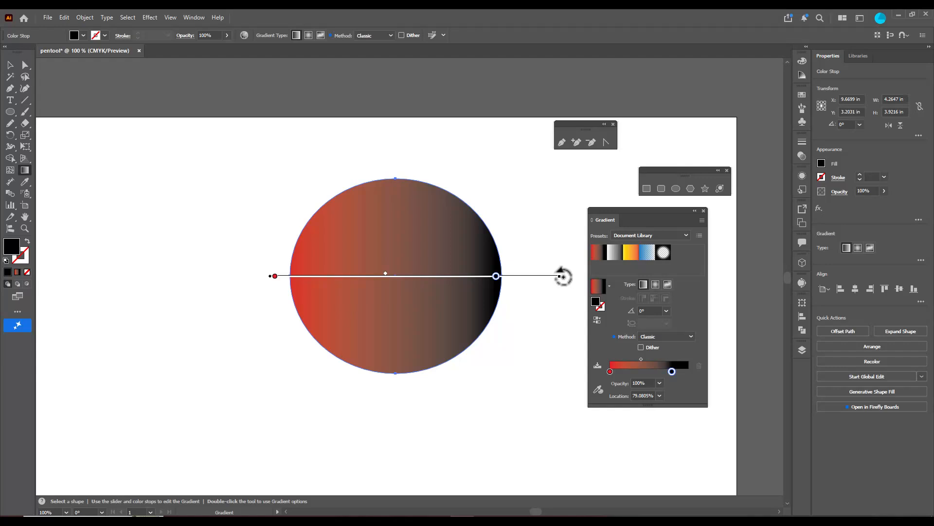
drag(563, 277, 479, 117)
mouse_move(521, 177)
mouse_down()
mouse_move(422, 224)
mouse_move(496, 188)
mouse_move(507, 194)
mouse_move(492, 177)
mouse_move(477, 199)
mouse_up()
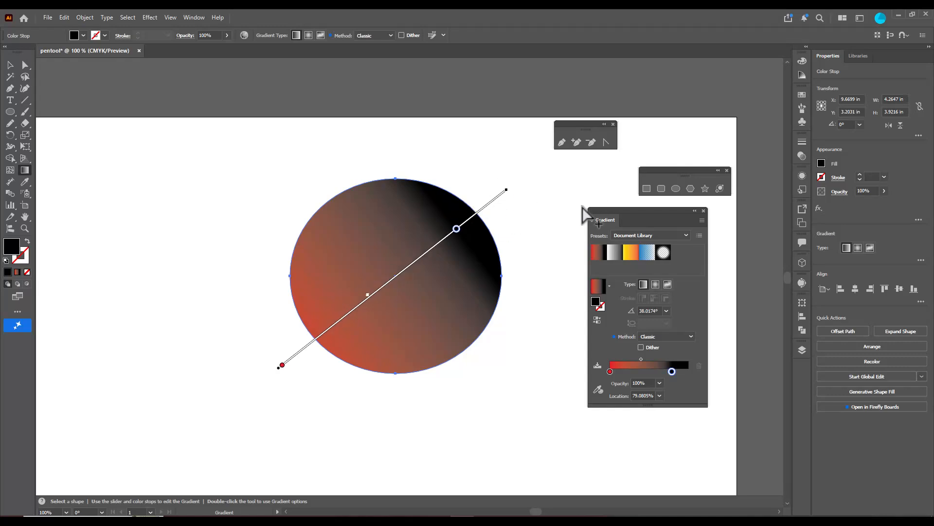
Apply the Orange, Yellow preset gradient to the ellipse and adjust the yellow stops near the start of the gradient slider
drag(610, 209, 560, 213)
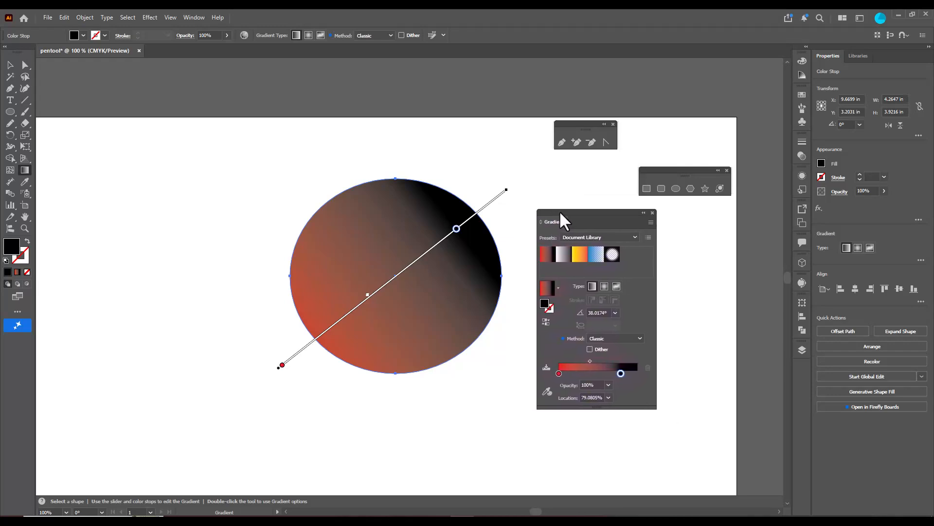
click(580, 253)
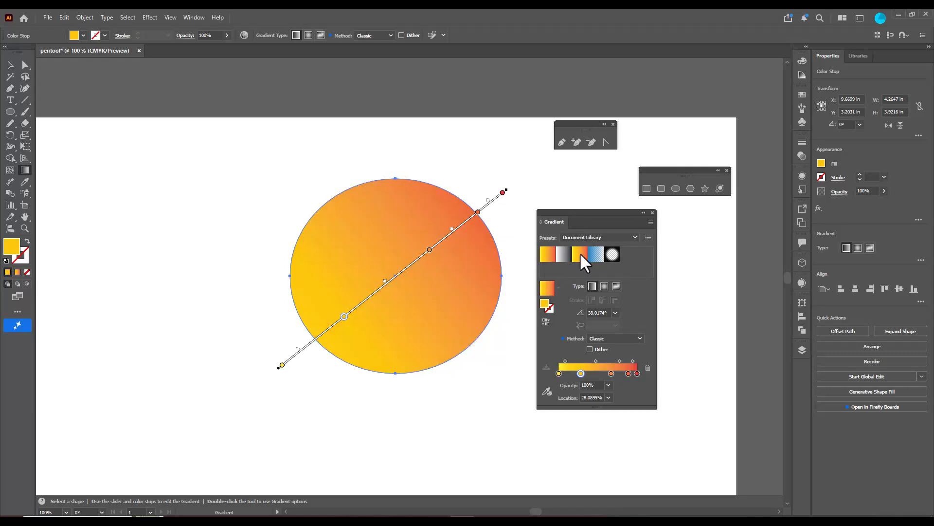
drag(580, 211, 576, 163)
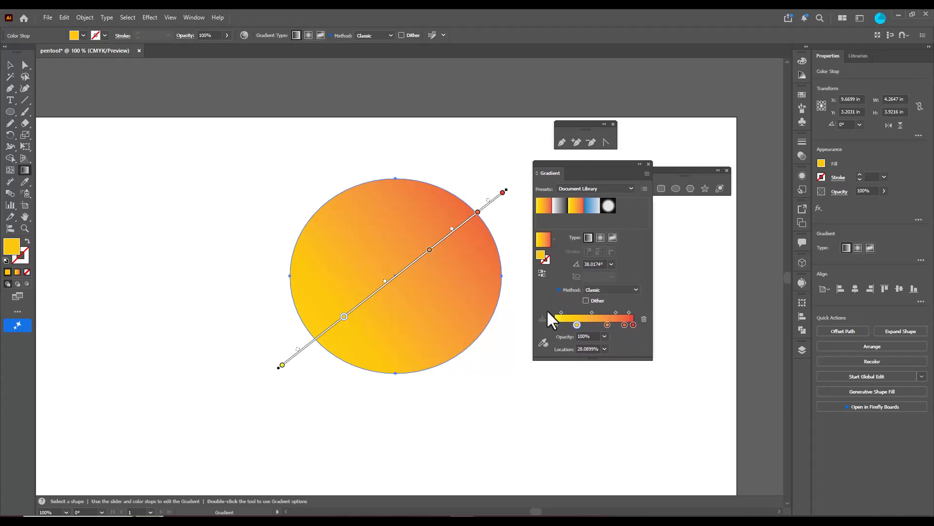
drag(577, 325, 557, 325)
Recolor the orange gradient stop at about 67% to blue #046c9f
click(606, 323)
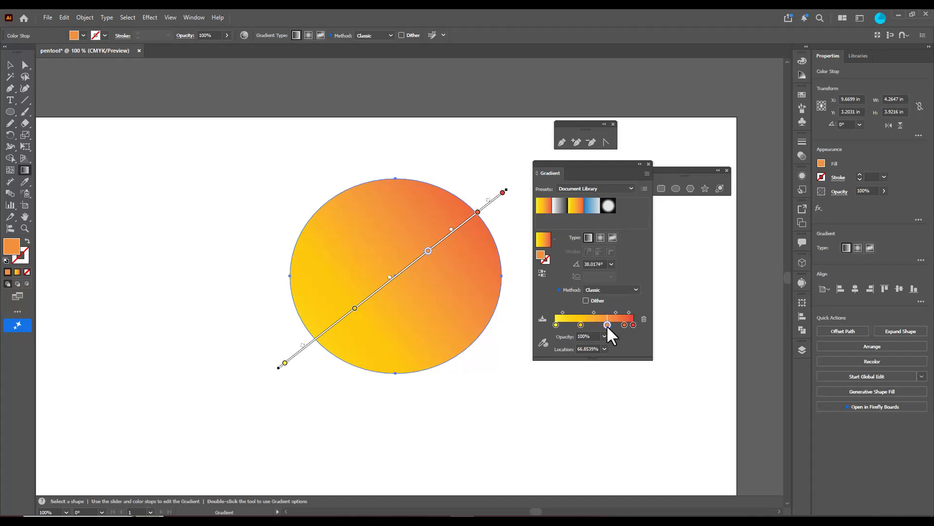
double_click(606, 324)
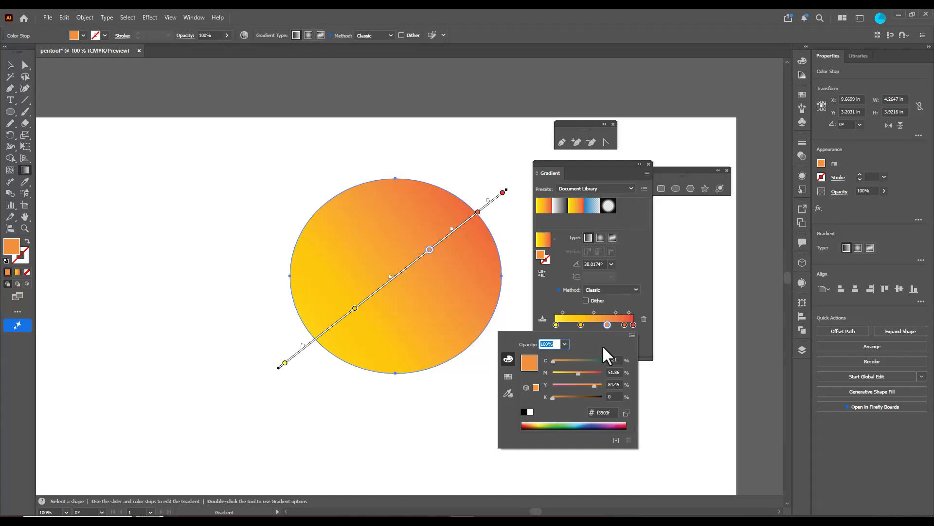
click(583, 424)
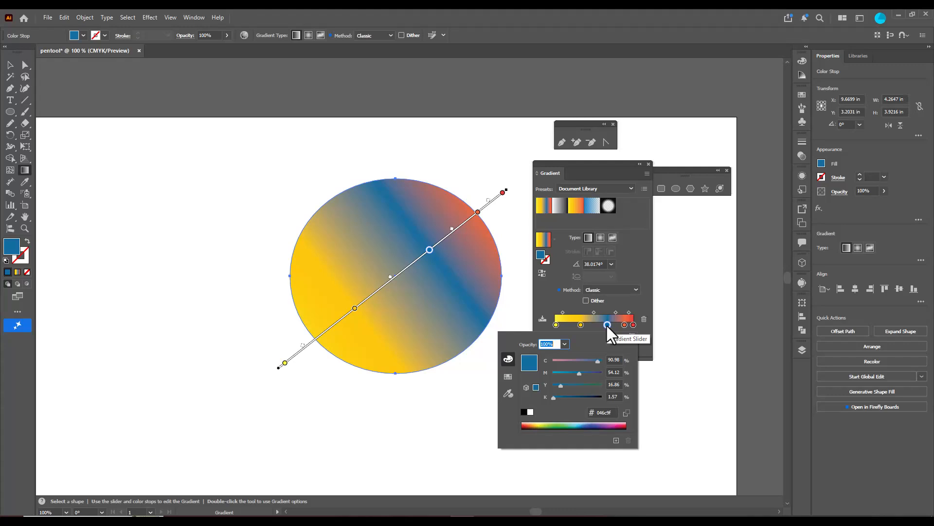
key(Escape)
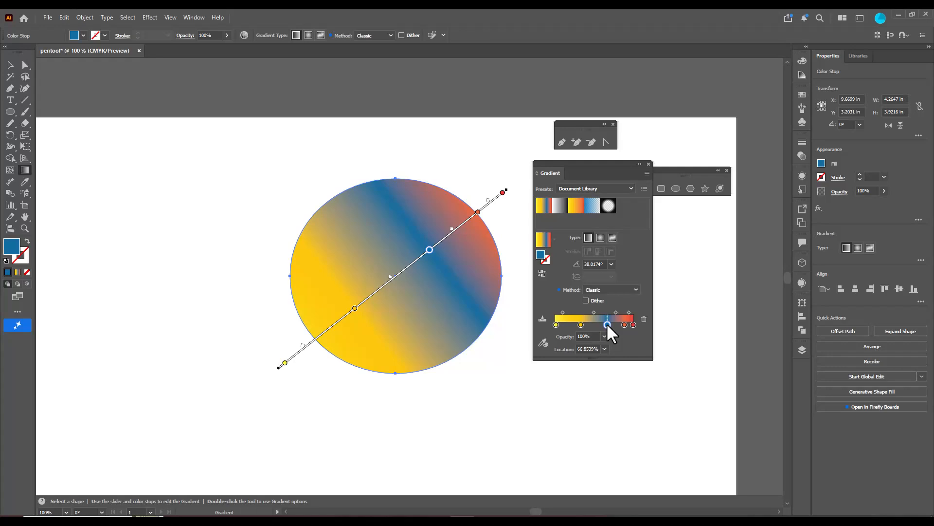
Remove the three middle color stops and set the midpoint between the yellow and red stops to about 49%
drag(606, 322, 609, 405)
drag(580, 326, 618, 362)
drag(623, 325, 626, 407)
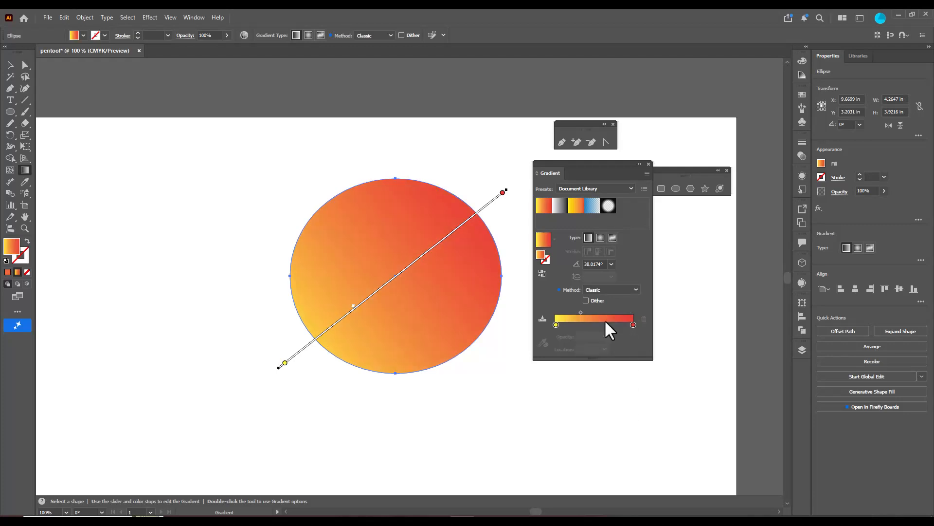
drag(581, 311, 593, 311)
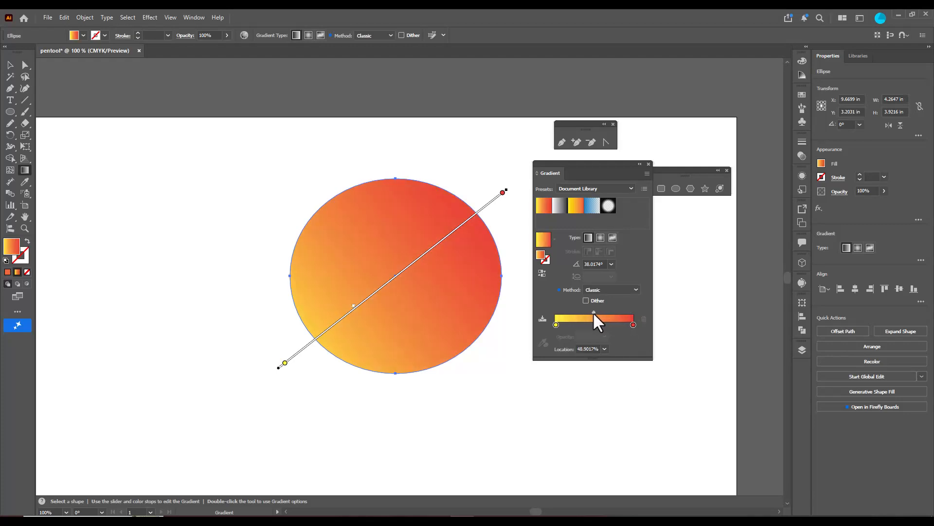
Recolor the red end stop to blue #34409a and the yellow start stop to green #69bd45
click(632, 324)
double_click(632, 324)
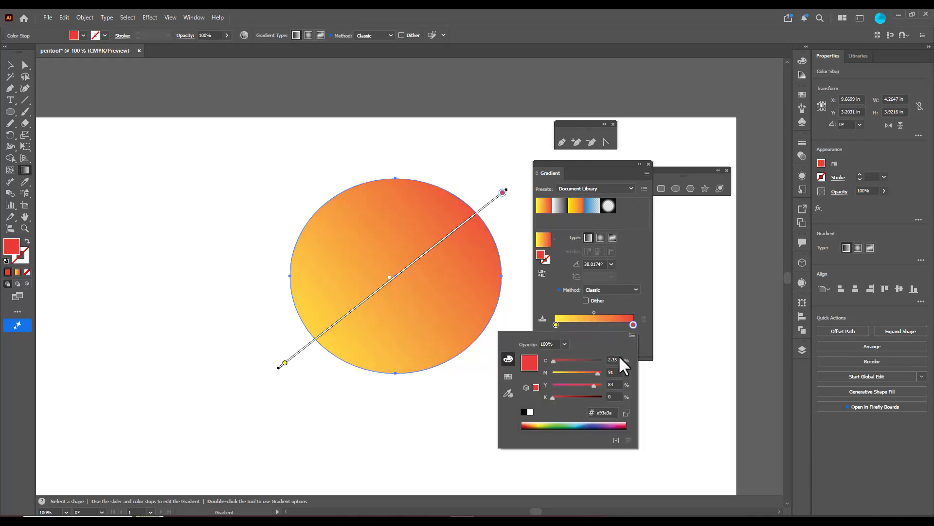
click(595, 424)
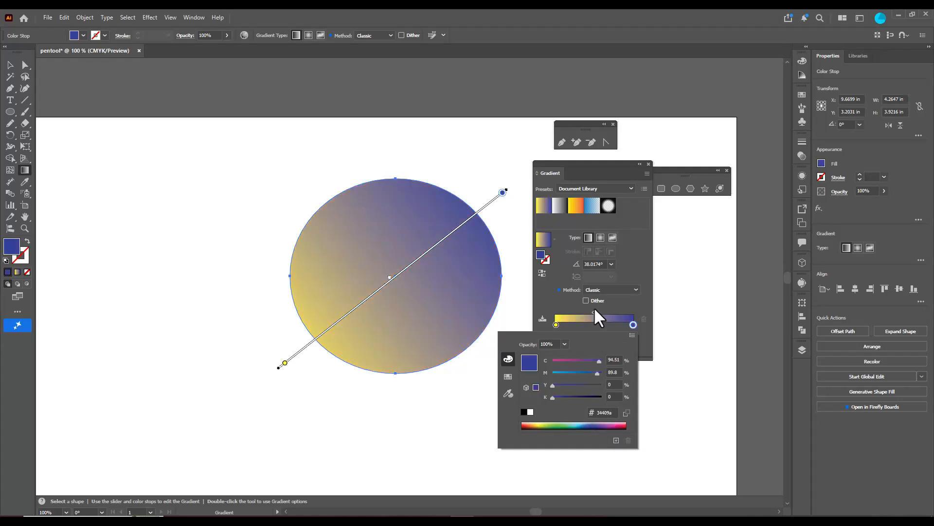
double_click(555, 325)
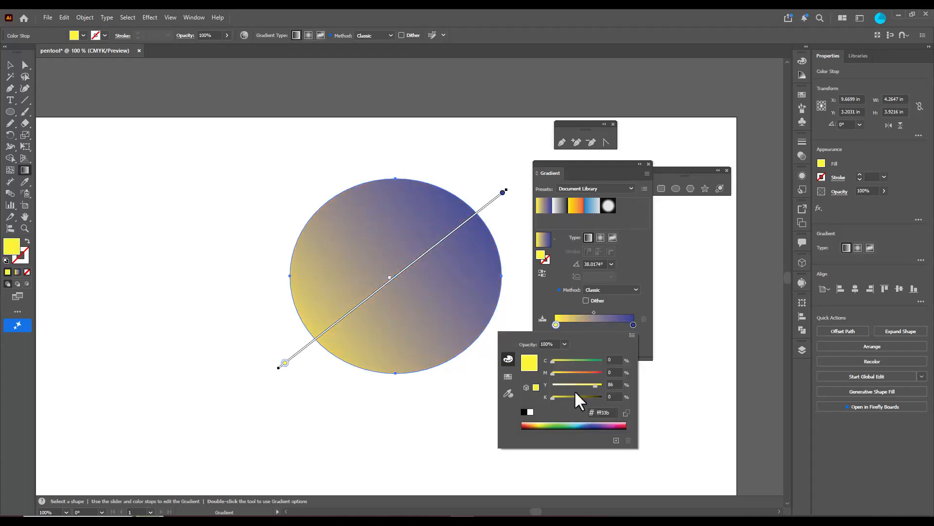
click(560, 425)
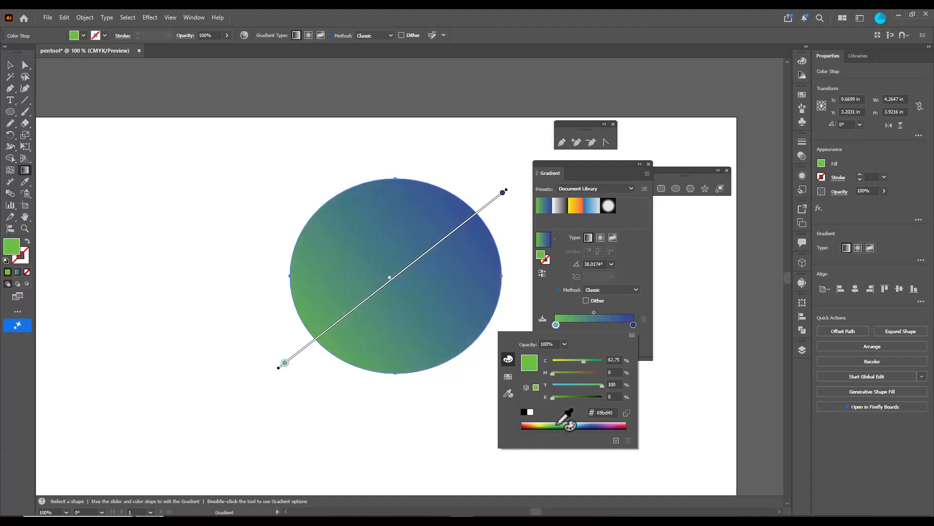
Shift the green-to-blue gradient's midpoint to about 54% and move the Gradient panel slightly away from the ellipse
click(594, 312)
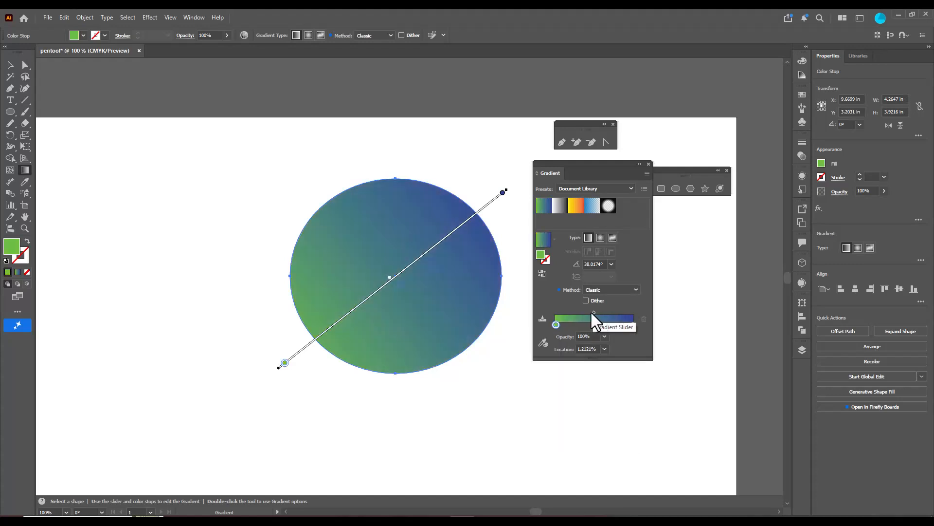
drag(594, 312, 597, 313)
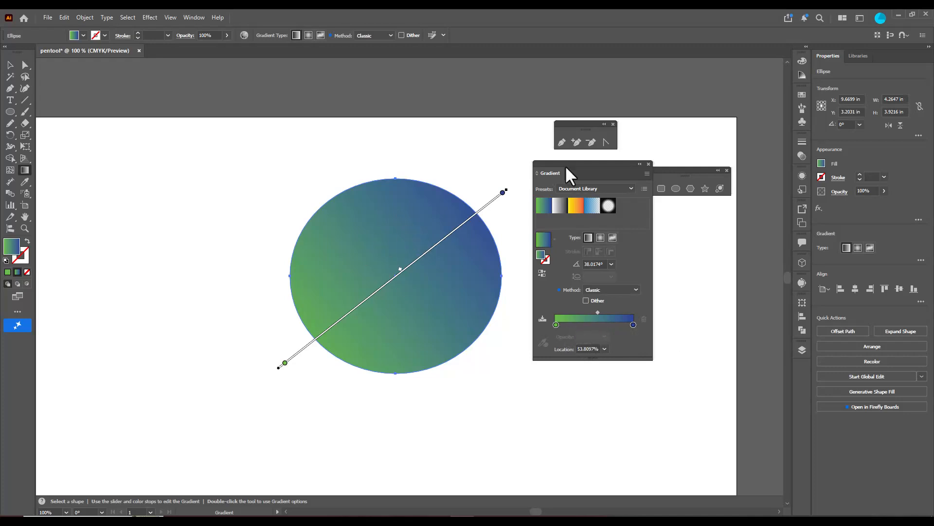
drag(542, 164, 555, 164)
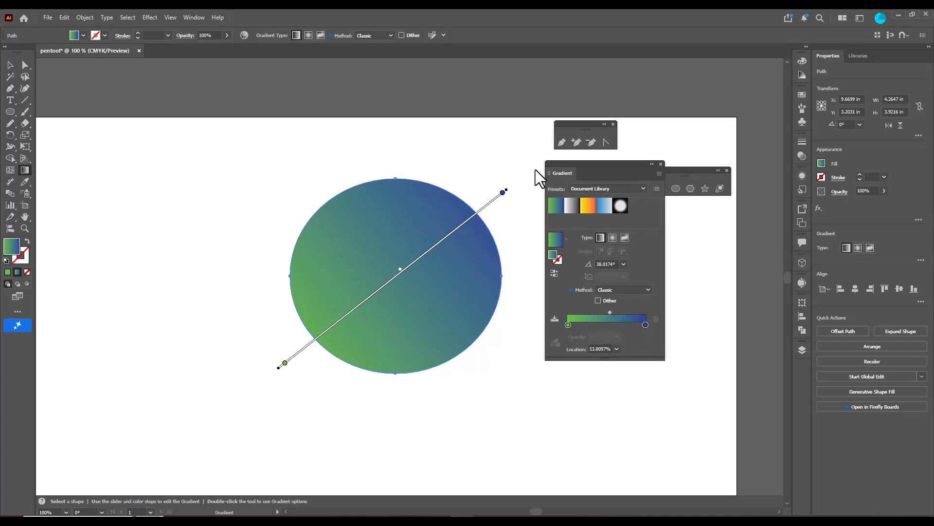
Slide the blue stop to about 82% and the green stop inward to the ellipse's edge on the gradient annotator
click(499, 195)
mouse_move(500, 194)
mouse_down()
mouse_move(463, 224)
mouse_move(472, 222)
mouse_move(463, 237)
mouse_up()
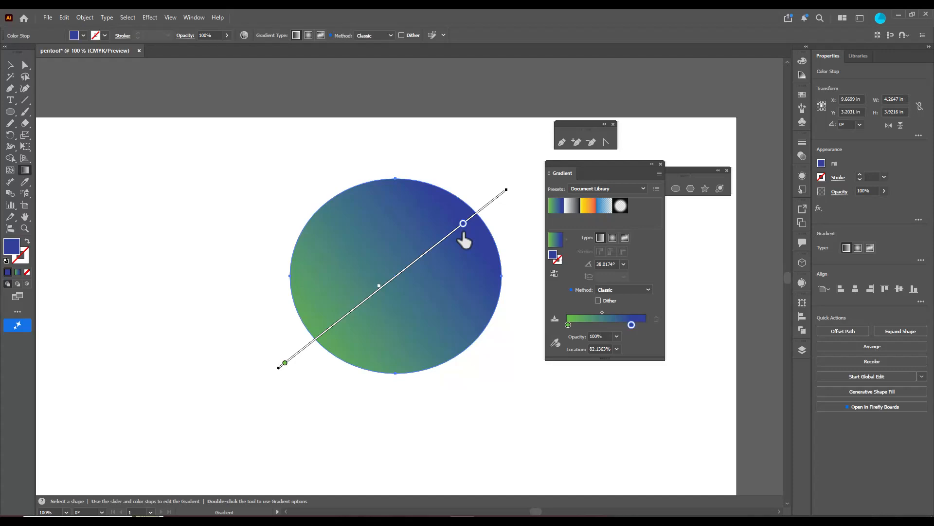
drag(286, 363, 311, 342)
Recolor the blue stop on the annotator to yellow (C 5.1, M 0, Y 93.33, K 0) and move it to about 83%
double_click(463, 224)
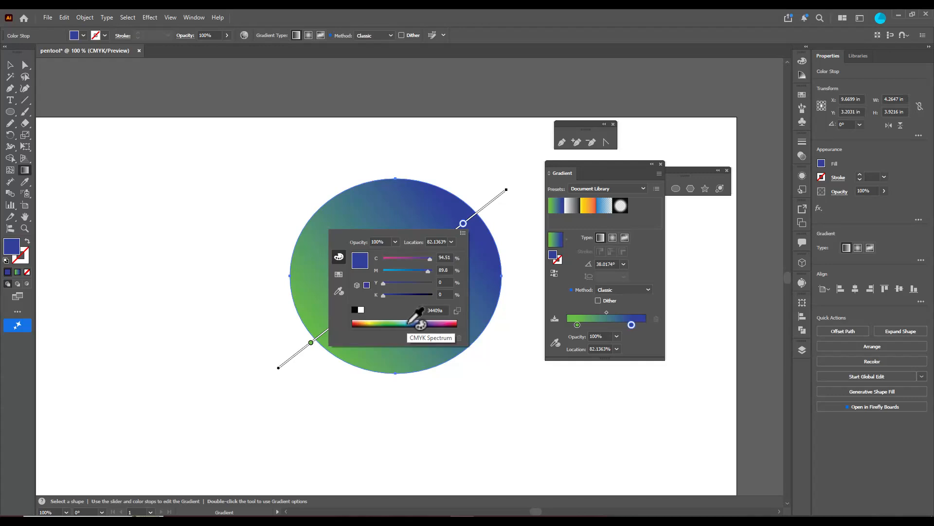
click(371, 323)
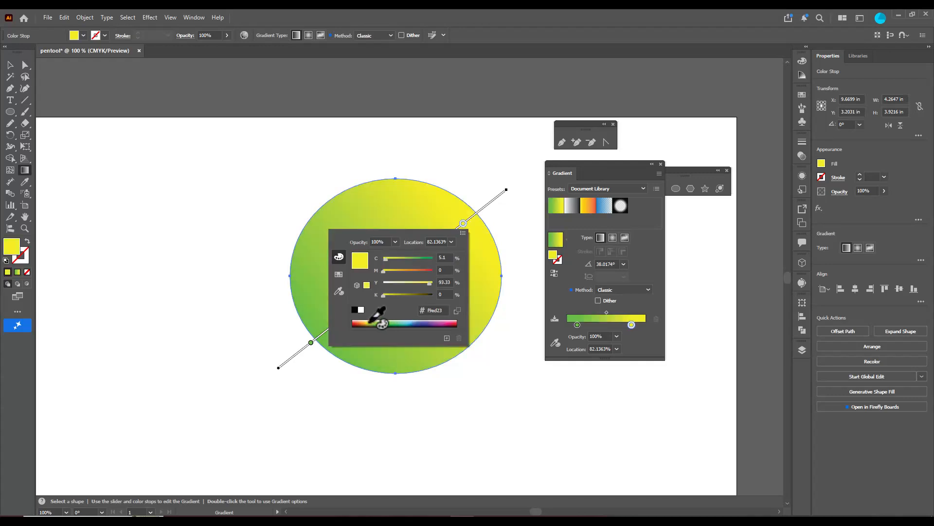
click(462, 224)
drag(466, 222, 466, 222)
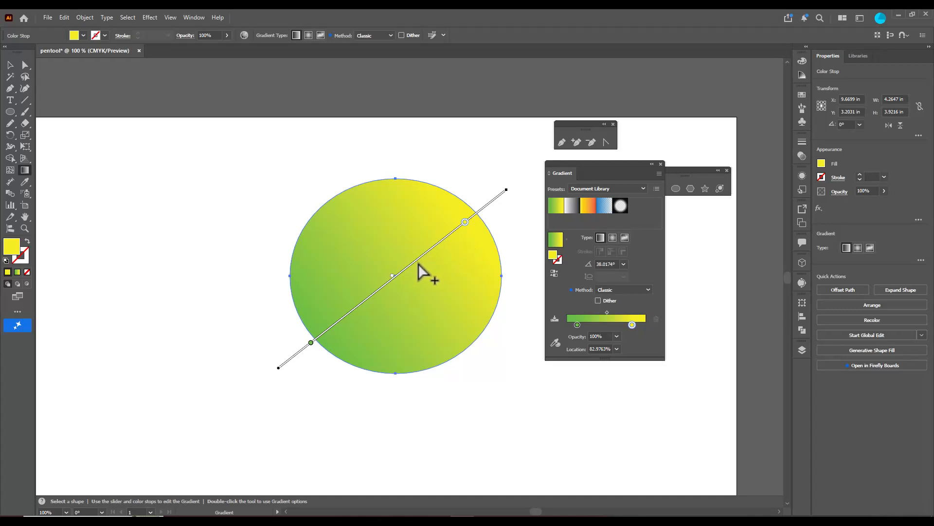
Add a color stop near the middle of the annotator, color it red, and move it to about 51%
drag(414, 267, 402, 271)
double_click(403, 271)
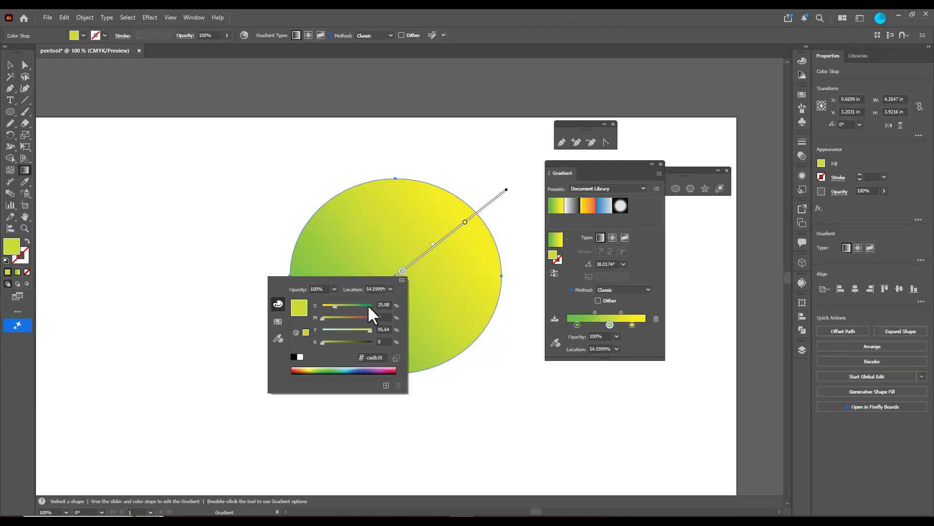
click(396, 369)
click(401, 270)
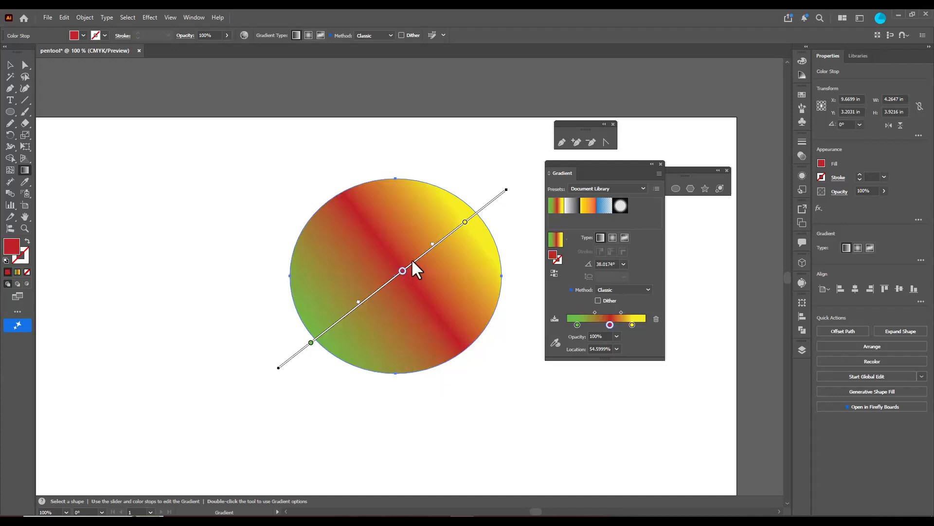
mouse_move(403, 272)
mouse_down()
mouse_move(388, 286)
mouse_move(395, 278)
mouse_up()
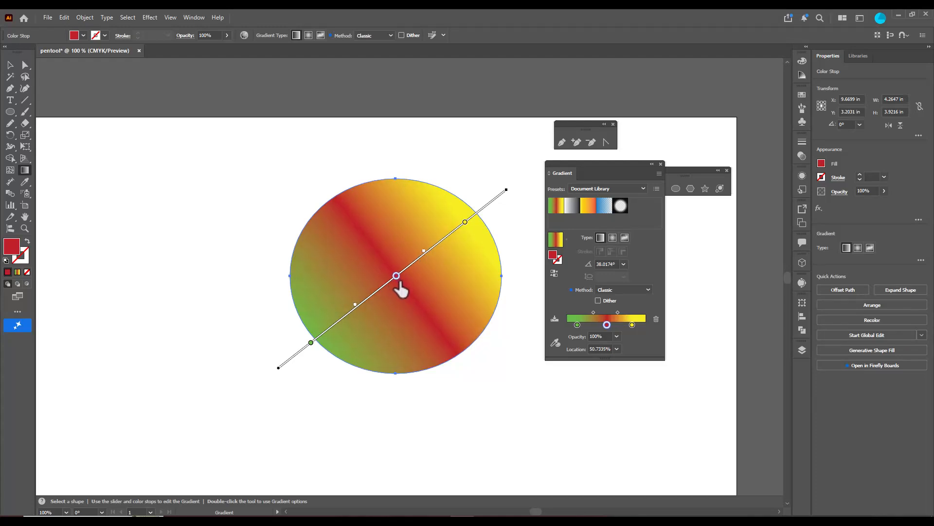
Remove the red middle stop from the annotator and move the yellow stop to about 82%
drag(394, 279, 442, 360)
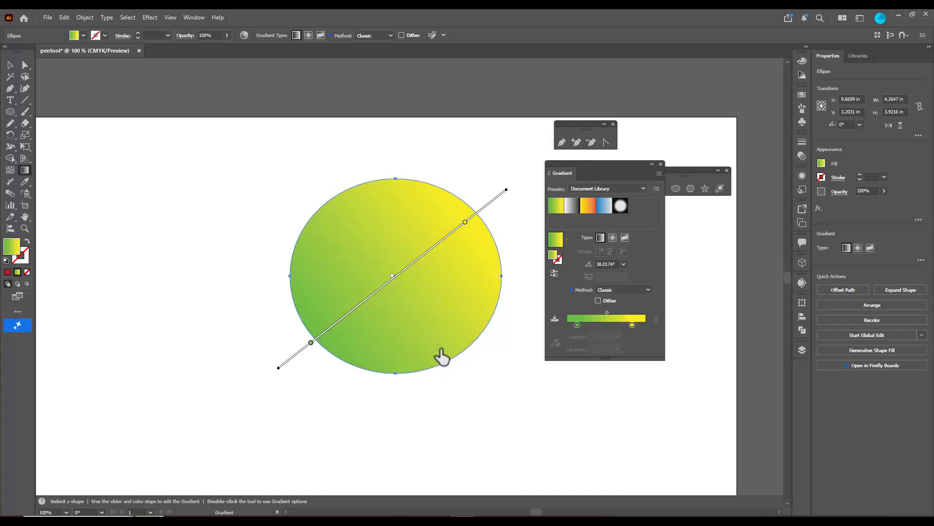
click(464, 223)
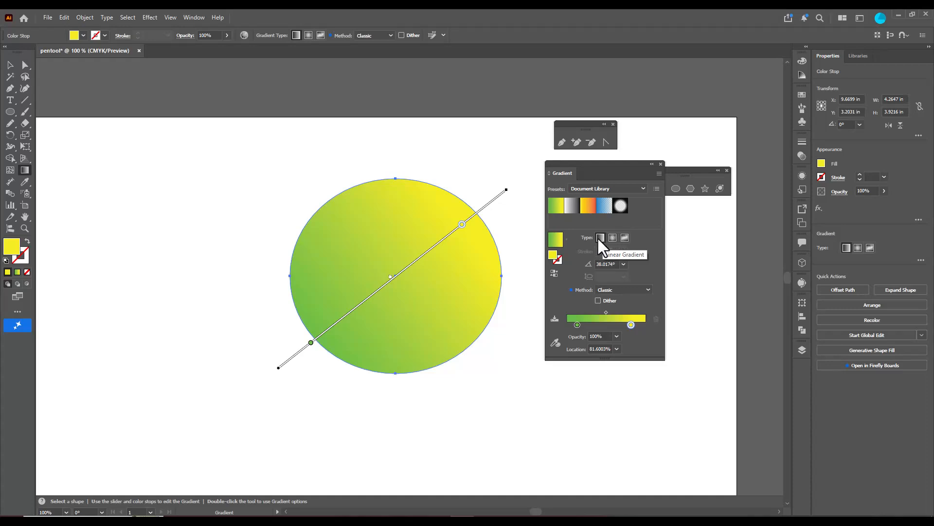
Move the yellow stop to about 59% on the annotator and rotate the linear gradient to about 2°
drag(462, 225, 412, 264)
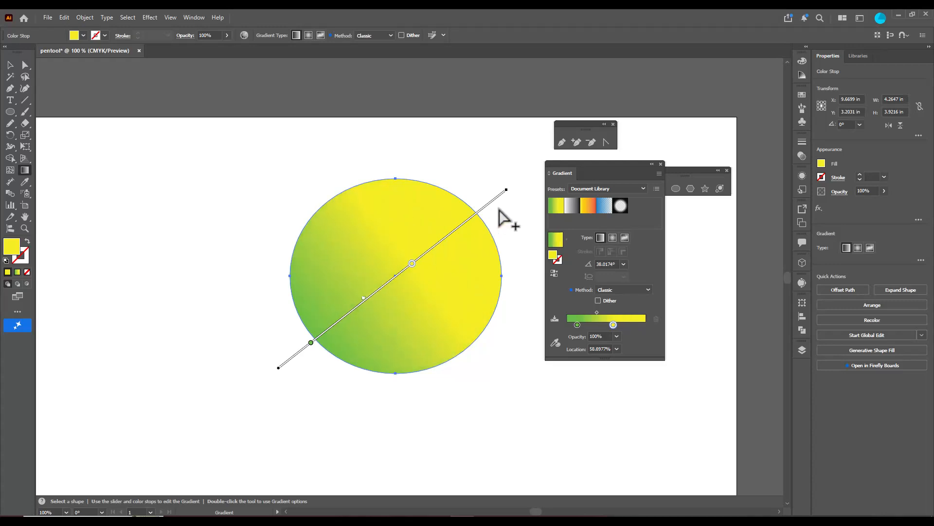
mouse_move(506, 190)
mouse_down()
mouse_move(515, 185)
mouse_move(536, 233)
mouse_move(527, 342)
mouse_move(511, 386)
mouse_move(489, 274)
mouse_move(436, 273)
mouse_move(461, 276)
mouse_move(448, 271)
mouse_up()
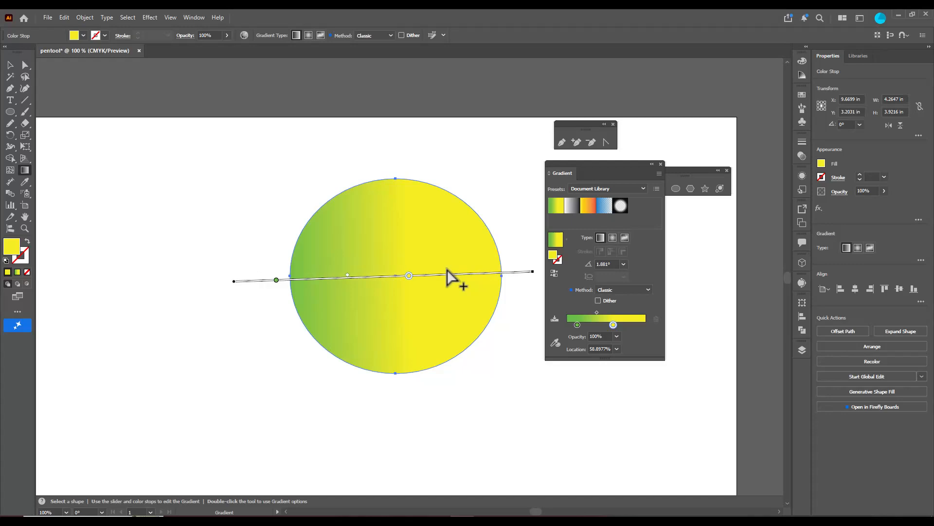
Switch the ellipse to a radial gradient, move the yellow stop to about 66%, and reverse the gradient
click(613, 238)
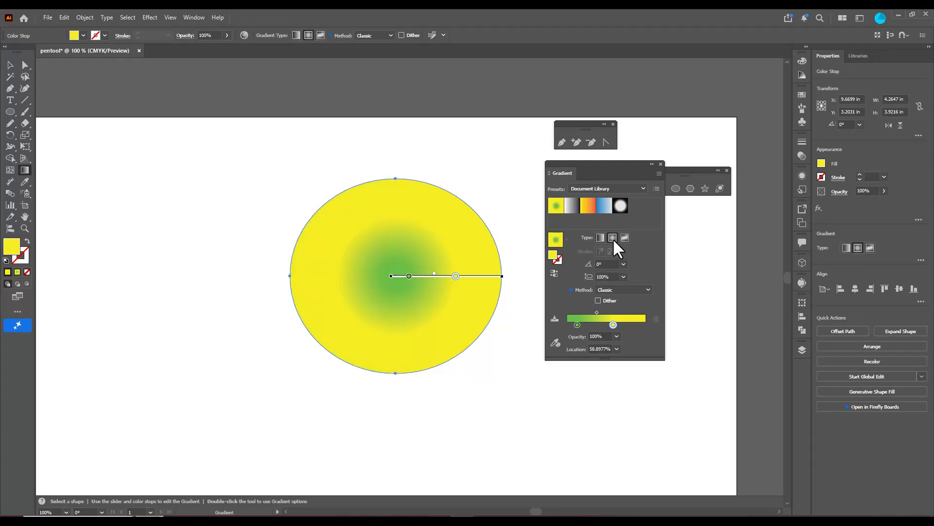
mouse_move(454, 281)
mouse_down()
mouse_move(477, 282)
mouse_move(466, 281)
mouse_up()
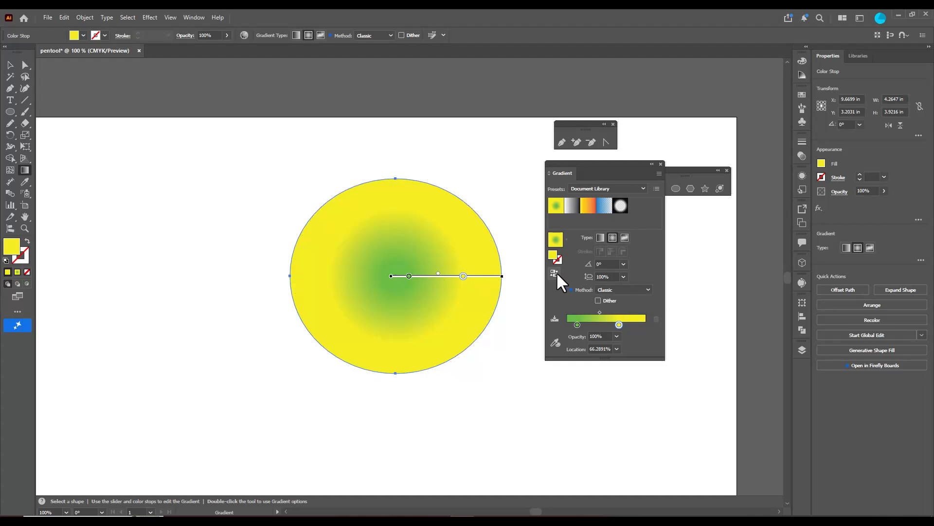
click(553, 271)
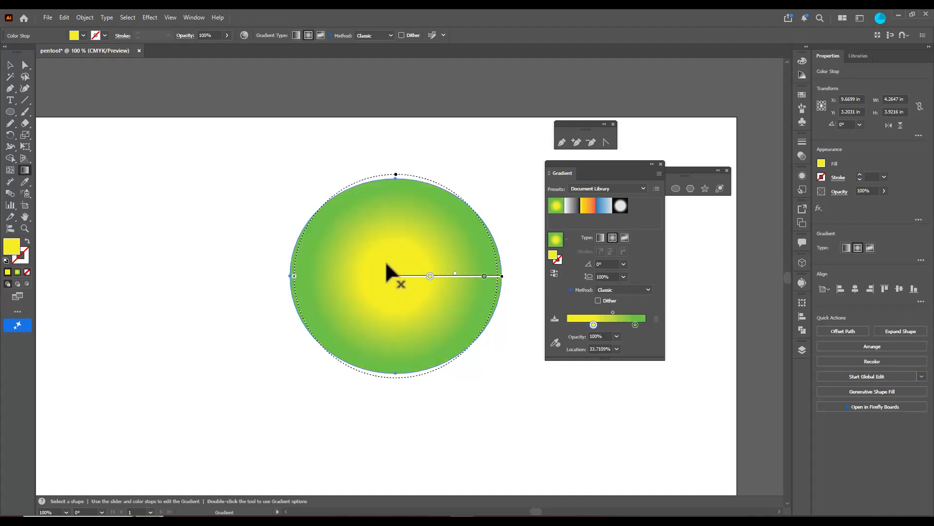
Move the Gradient panel away from the ellipse, extend and tilt the radial gradient to about 7°, and place the green stop at about 76%
mouse_move(442, 281)
mouse_down()
mouse_move(469, 283)
mouse_move(413, 282)
mouse_move(522, 276)
mouse_move(490, 278)
mouse_move(528, 260)
mouse_up()
drag(584, 168, 628, 173)
drag(523, 260, 564, 255)
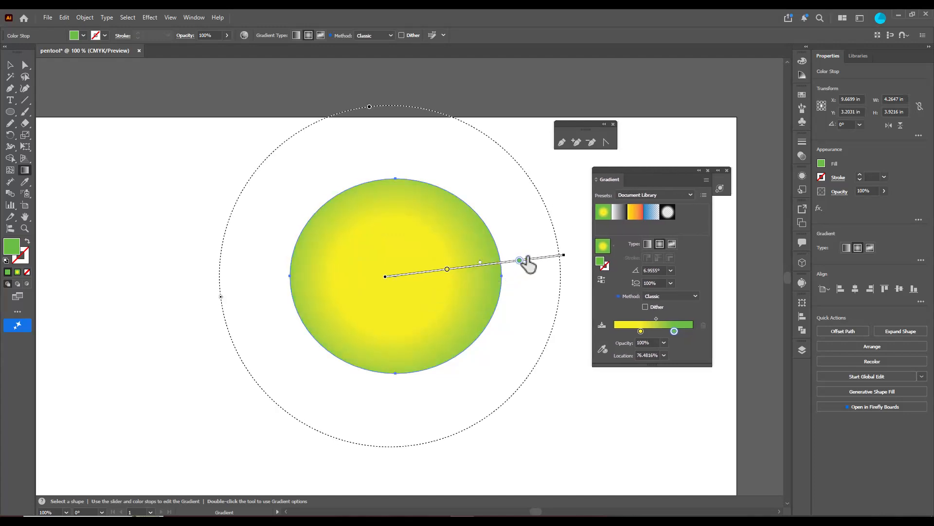
click(170, 17)
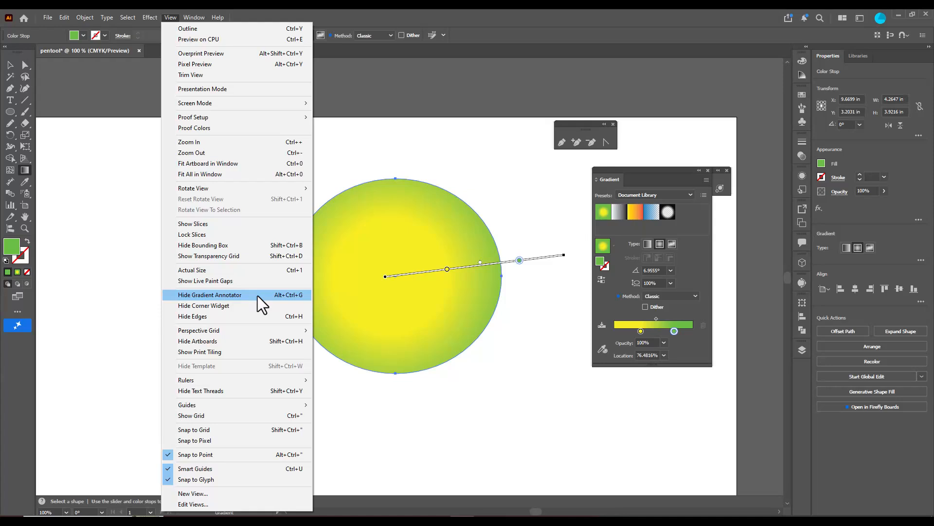
click(506, 263)
mouse_move(506, 262)
mouse_down()
mouse_move(475, 262)
mouse_move(497, 255)
mouse_move(454, 268)
mouse_move(532, 320)
mouse_move(514, 220)
mouse_move(511, 272)
mouse_up()
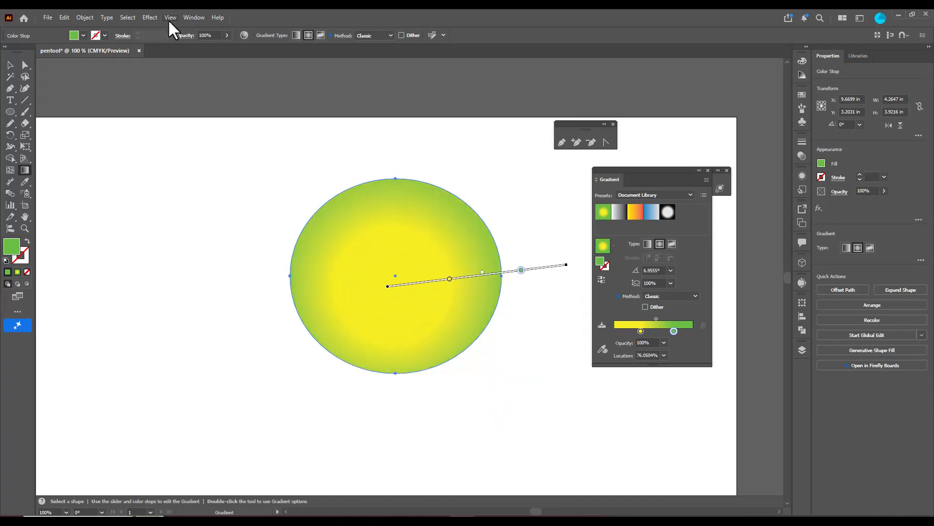
Hide the gradient annotator and show it again
click(168, 19)
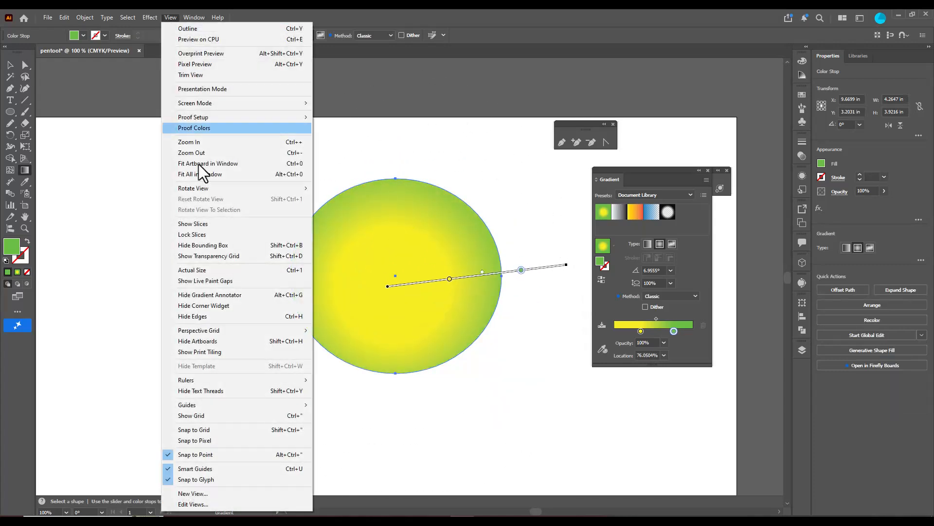
click(241, 295)
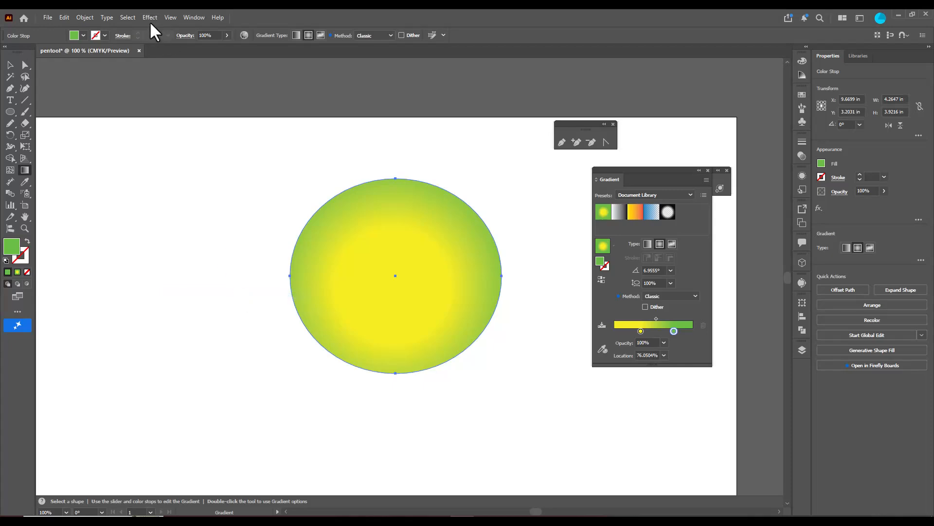
click(169, 18)
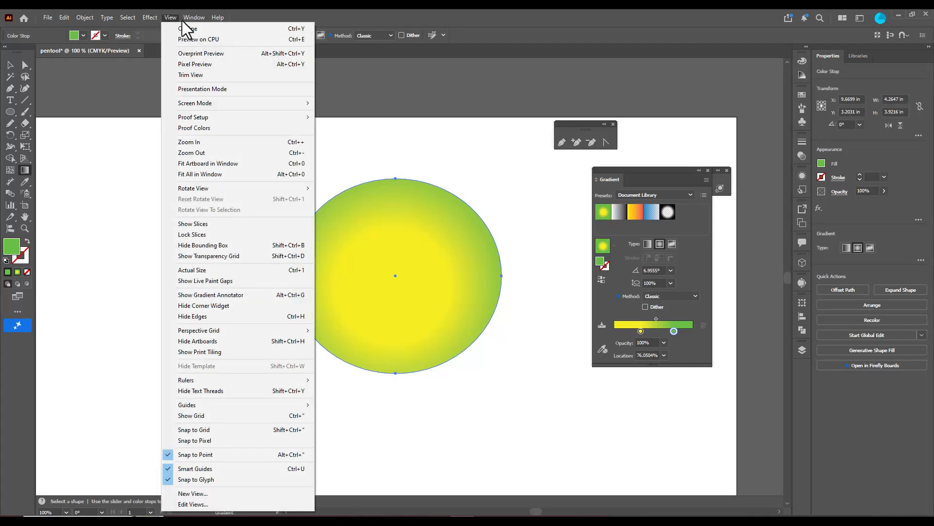
click(255, 296)
Shift the radial gradient slightly on the ellipse and move its yellow stop closer to the gradient's center
mouse_move(537, 268)
mouse_down()
mouse_move(504, 269)
mouse_move(528, 264)
mouse_up()
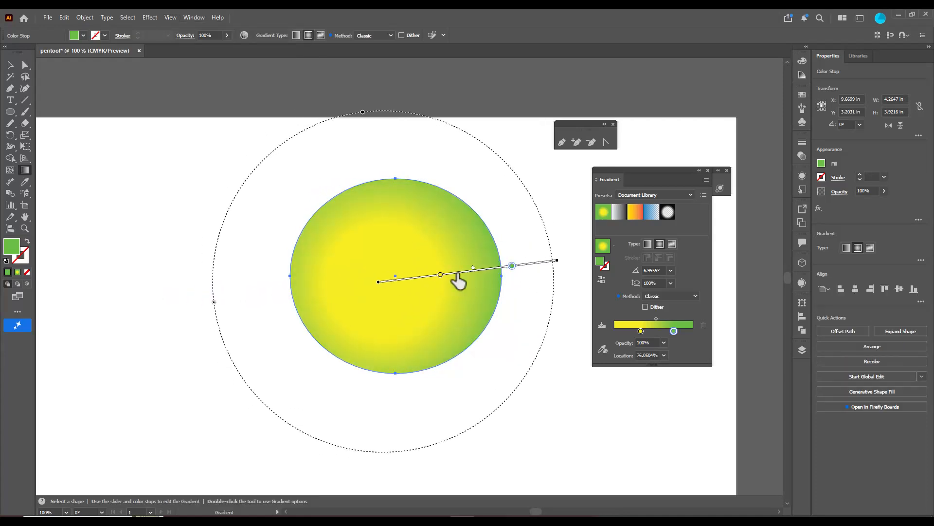
drag(440, 275, 425, 277)
mouse_move(486, 270)
mouse_down()
mouse_move(501, 264)
mouse_move(489, 257)
mouse_move(483, 267)
mouse_move(518, 262)
mouse_up()
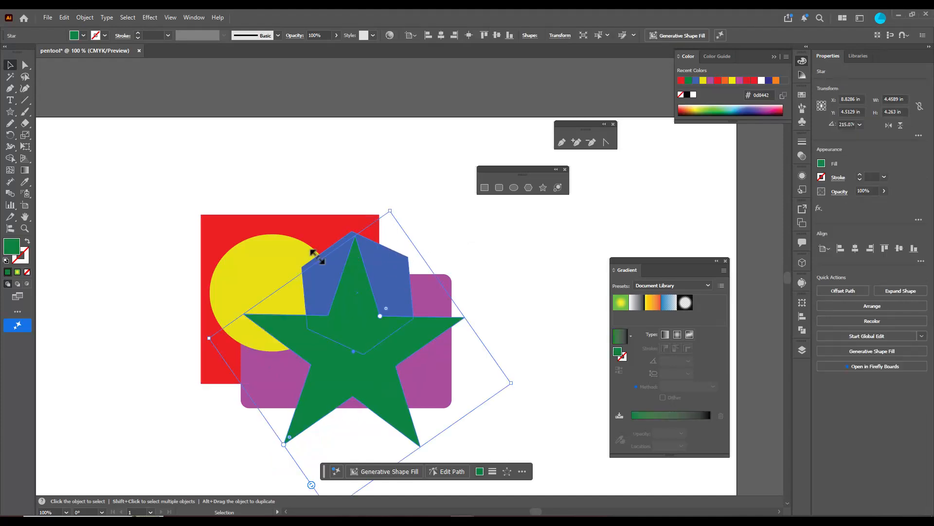
Examine the Arrange stacking options for the yellow circle, including Send to Back, and deselect it
click(309, 250)
right_click(288, 249)
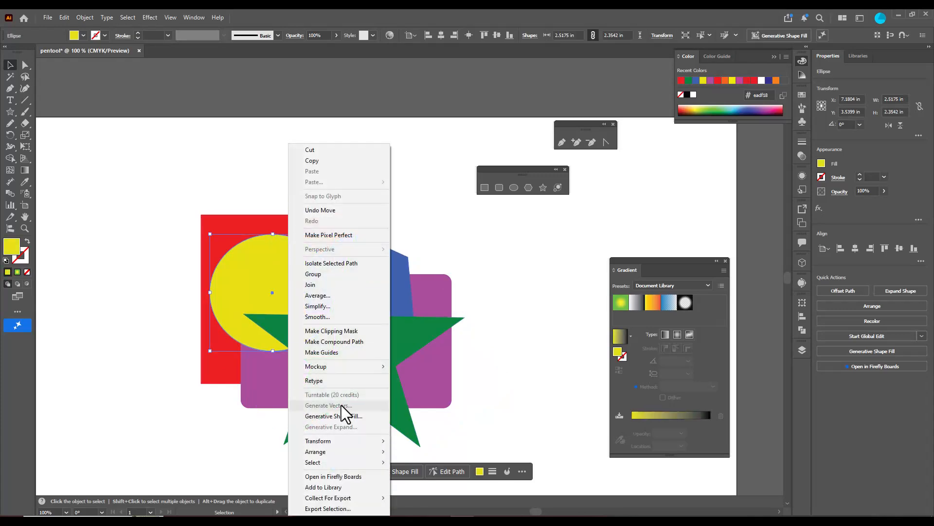
mouse_move(347, 451)
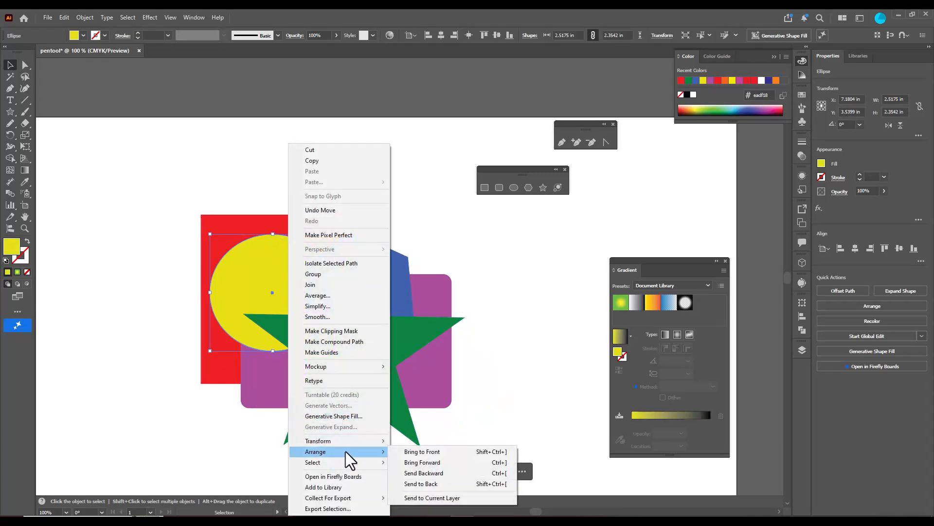
click(448, 482)
click(492, 365)
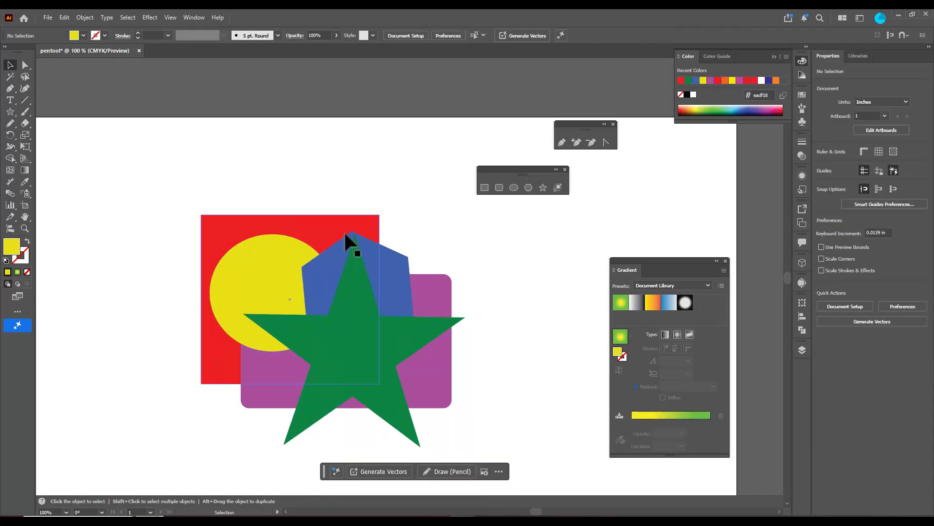
Move the red square up and to the right, shift the green star to the right, and reselect the square
drag(318, 229, 359, 188)
drag(365, 359, 417, 362)
click(366, 199)
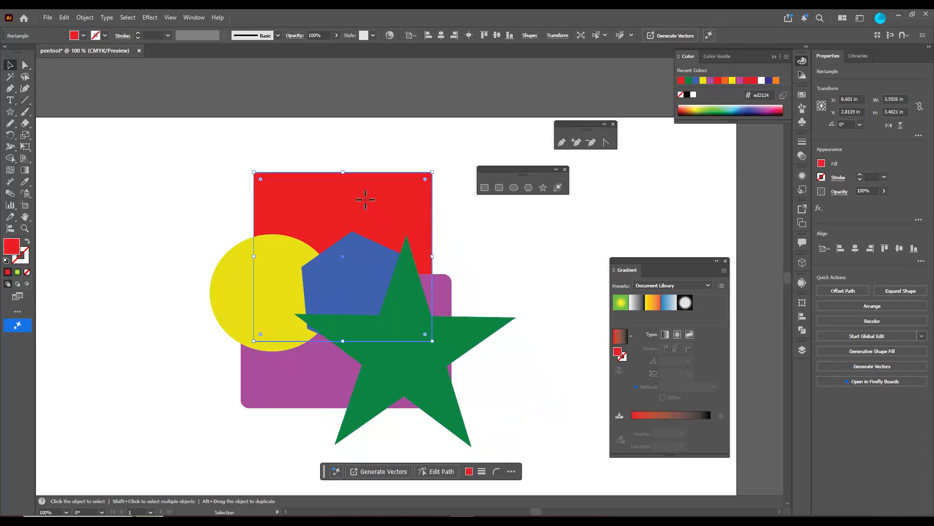
drag(361, 188, 367, 191)
Bring the red square to the front and move it down over the other shapes
right_click(367, 192)
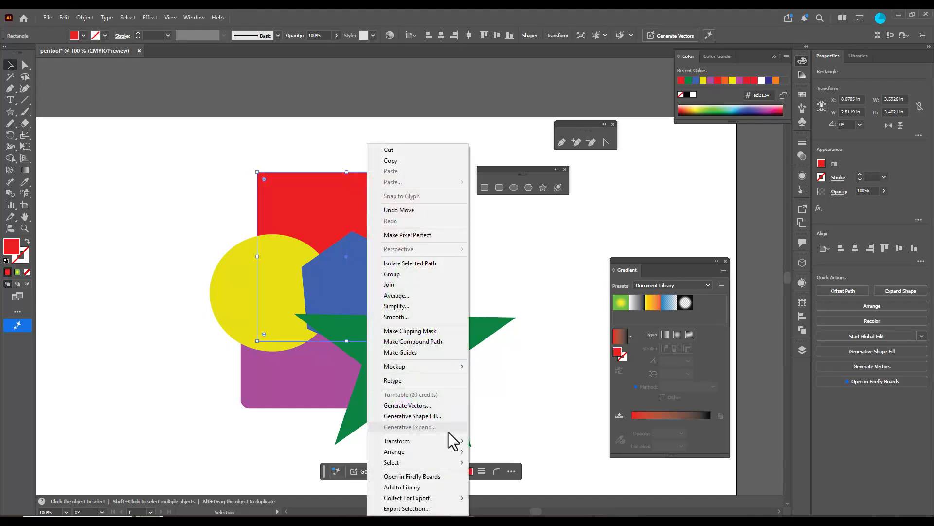
mouse_move(433, 454)
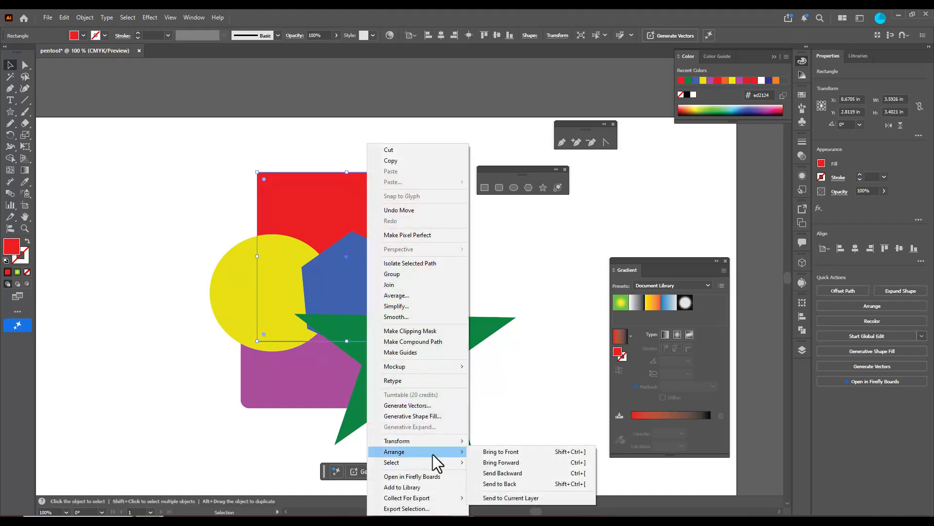
click(536, 452)
drag(357, 268, 373, 388)
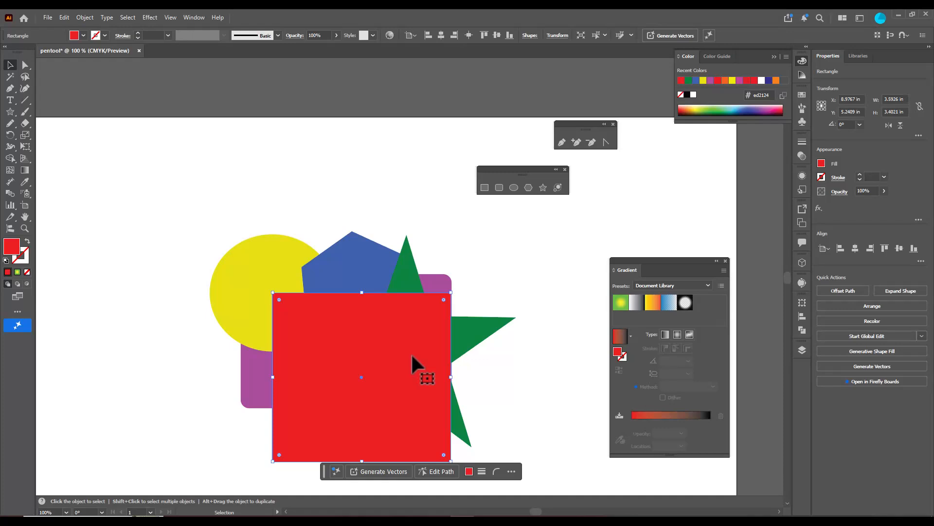
Move the green star up, send it to the back, and place it behind the yellow circle
click(407, 265)
drag(406, 265, 405, 227)
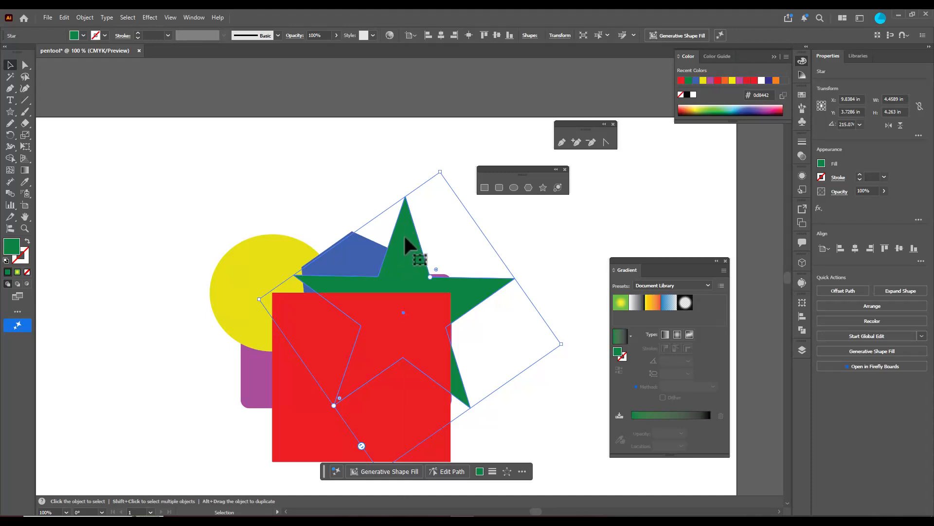
right_click(404, 234)
mouse_move(468, 451)
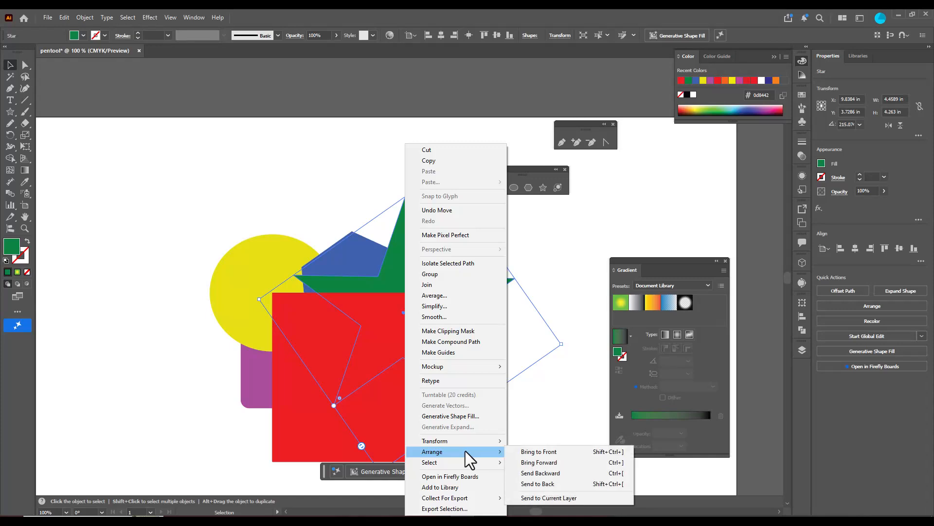
click(565, 485)
drag(408, 231, 279, 194)
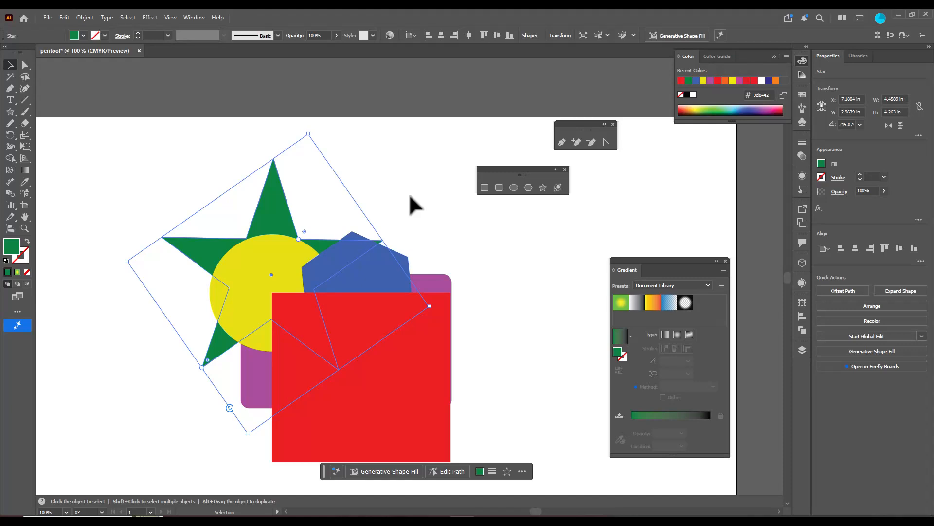
click(416, 219)
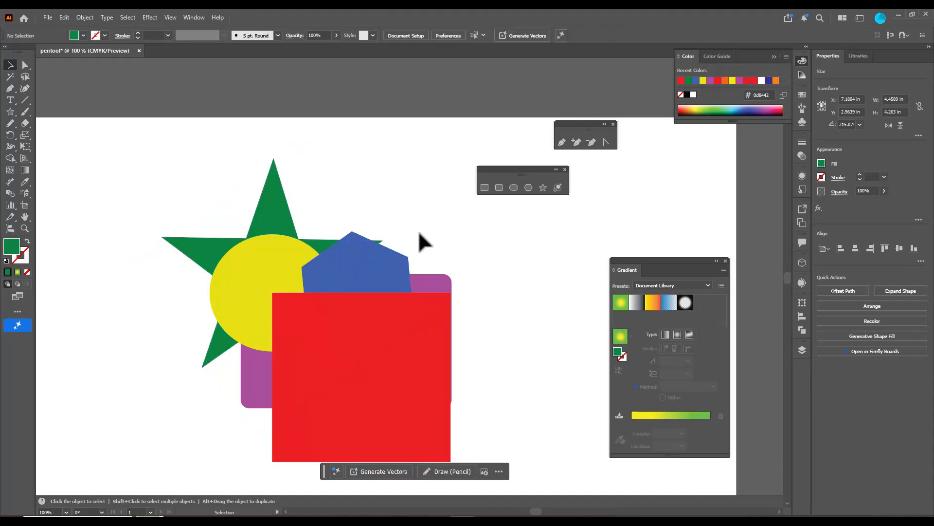
Move the purple rounded rectangle up behind the blue polygon and bring it forward one level, above the yellow circle
drag(442, 283, 490, 216)
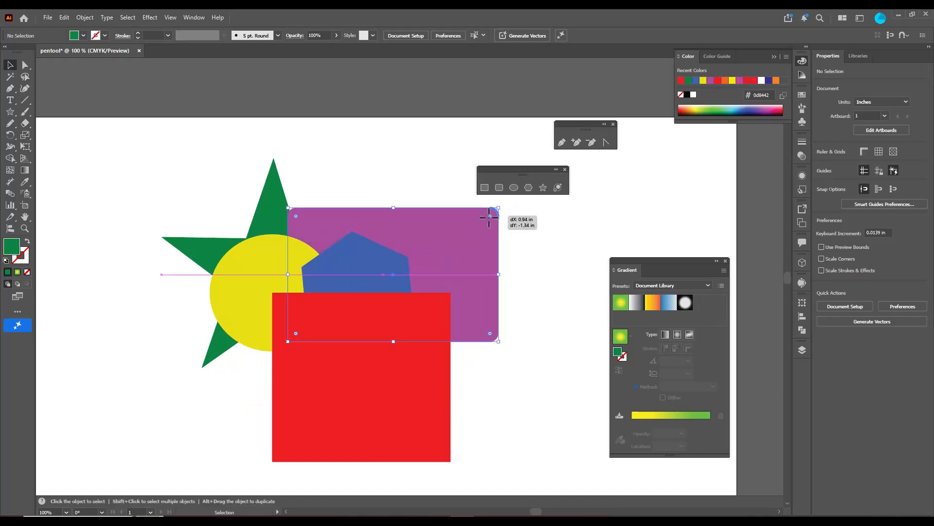
right_click(359, 218)
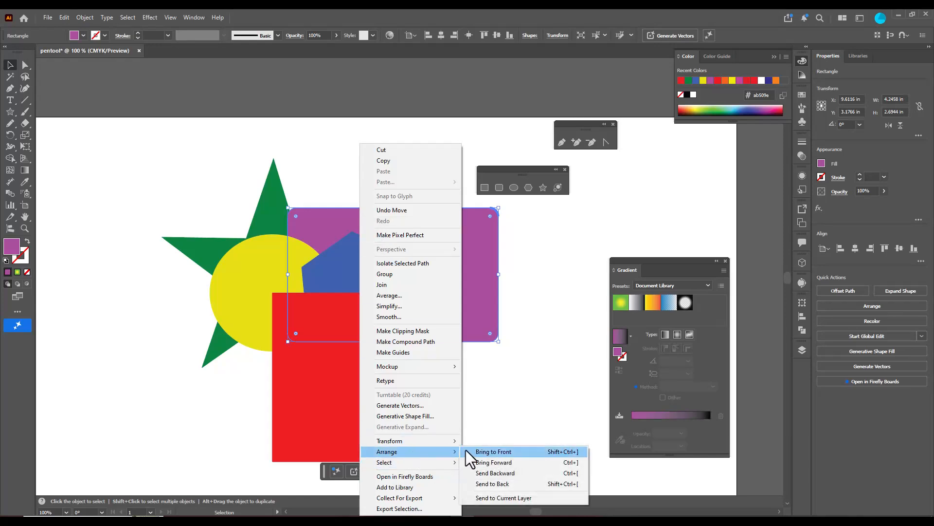
click(522, 462)
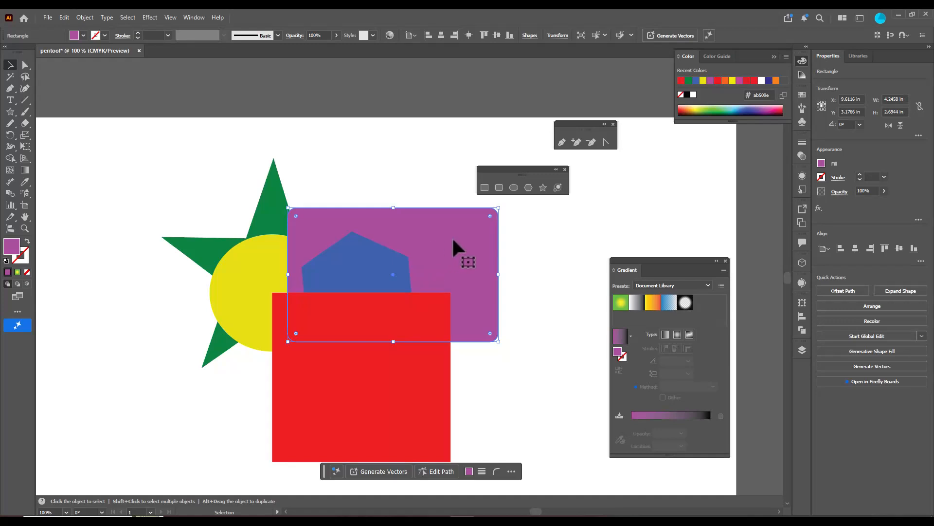
drag(452, 240, 437, 225)
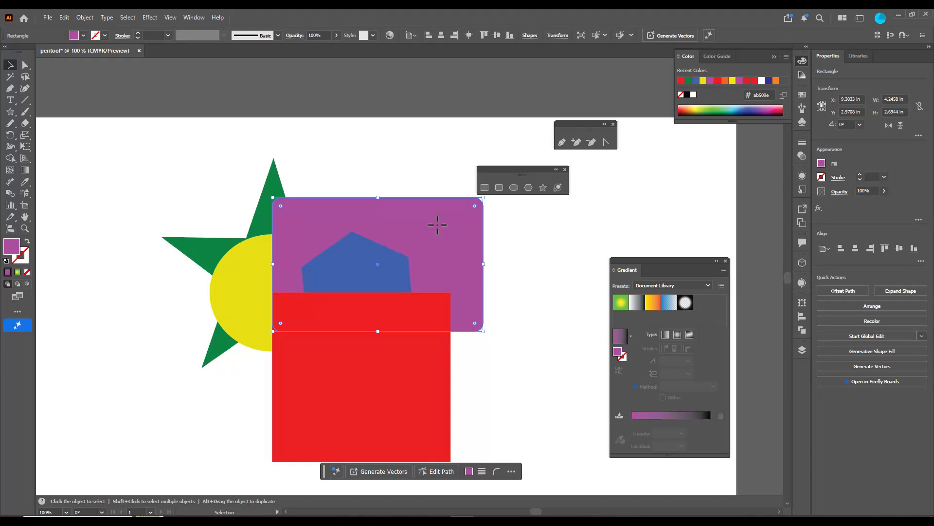
drag(445, 234, 481, 238)
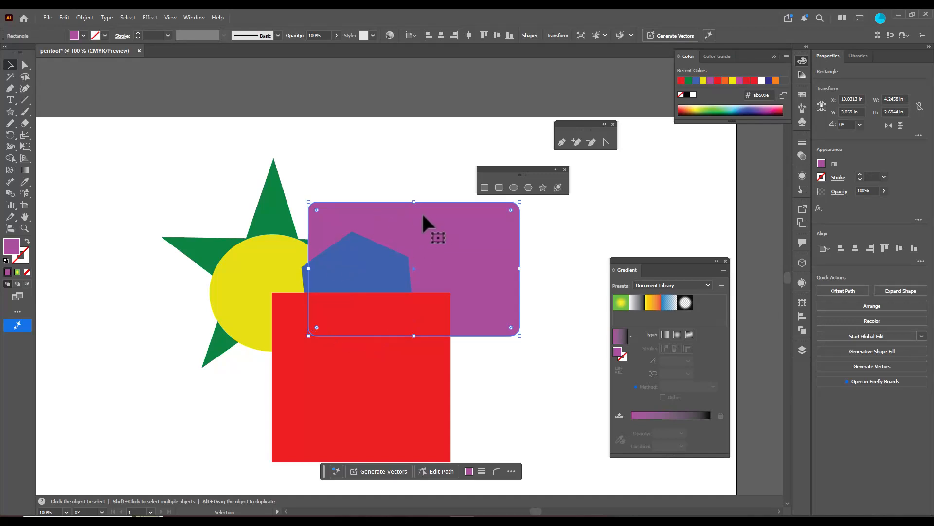
Bring the purple rectangle forward one more level, above the blue polygon, and move it to the right
right_click(410, 217)
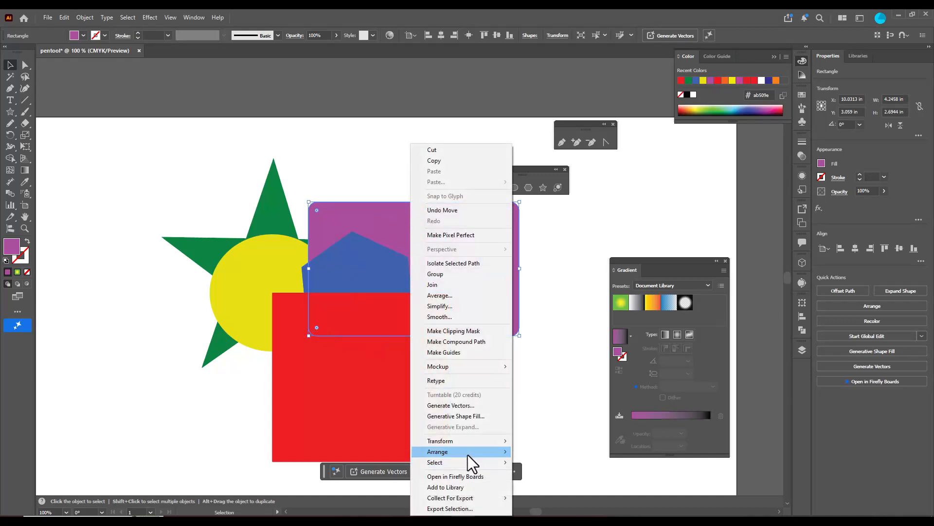
mouse_move(468, 454)
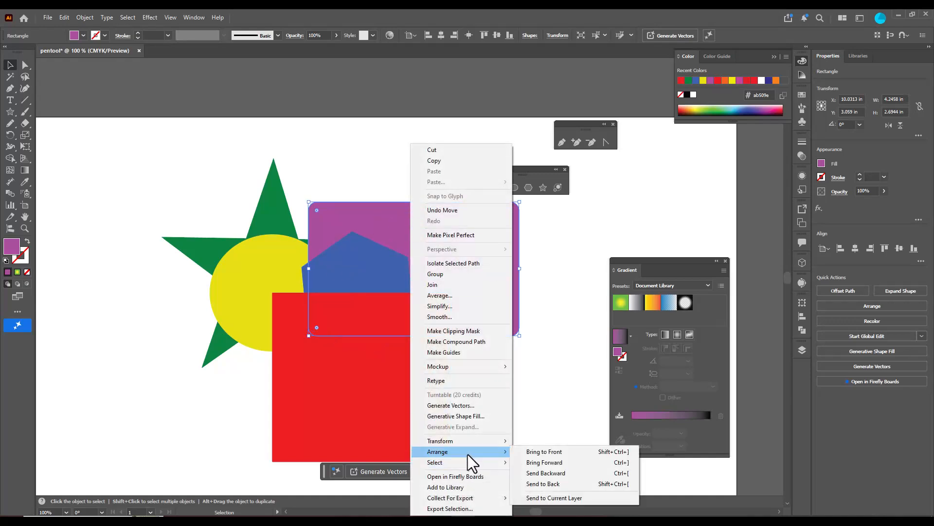
click(570, 463)
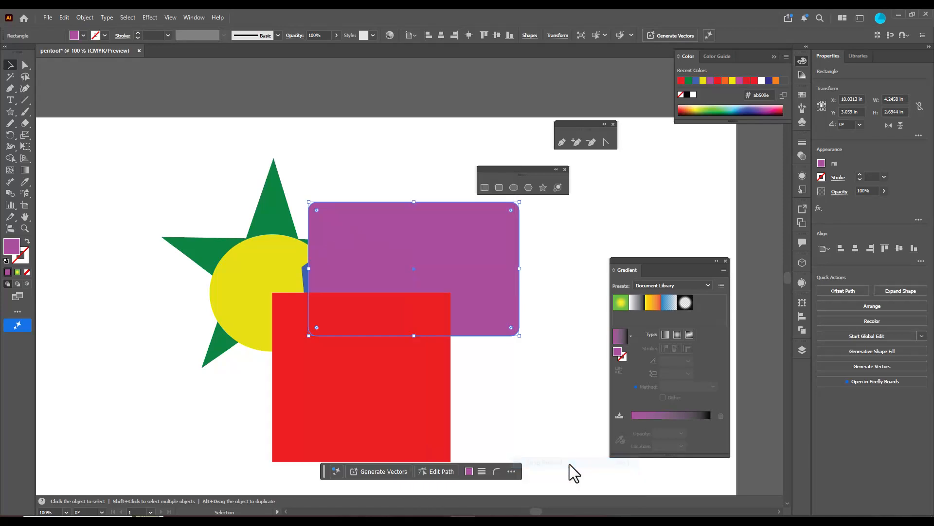
drag(433, 254, 485, 272)
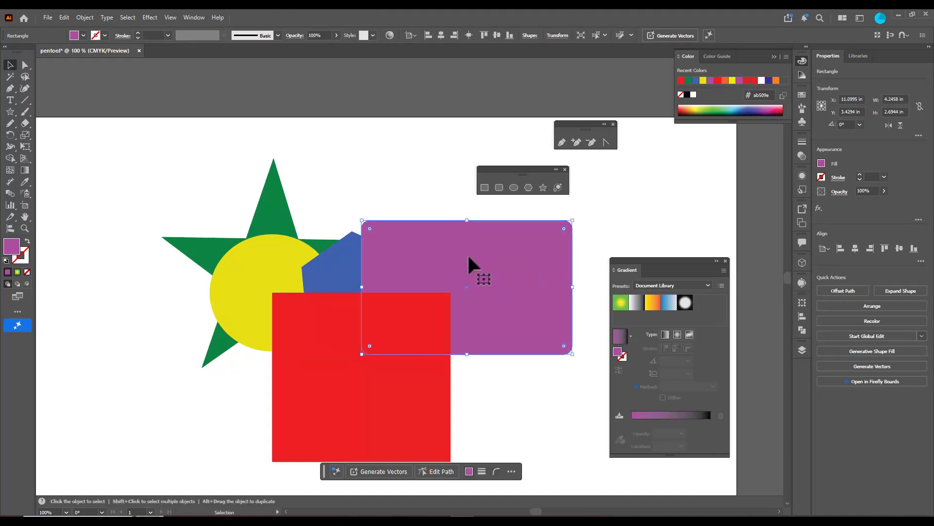
Bring the purple rectangle forward above the red square and move it down over the square's lower-left part
right_click(469, 257)
mouse_move(551, 451)
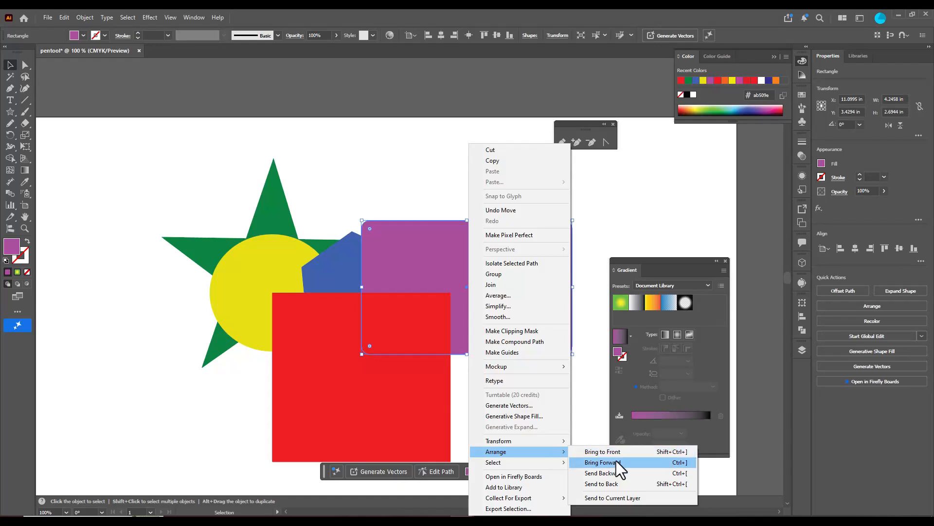
click(629, 464)
drag(499, 299, 323, 398)
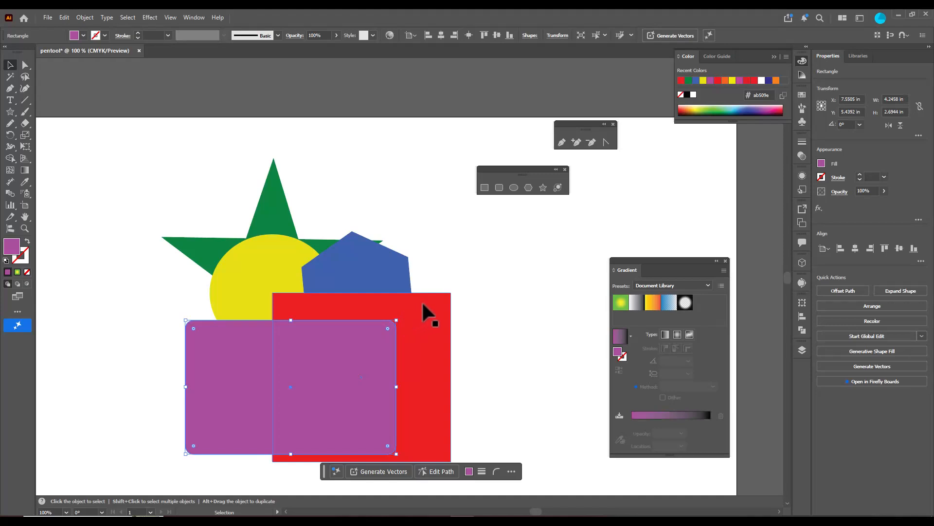
Send the red square backward one level so it sits behind the blue polygon
click(427, 319)
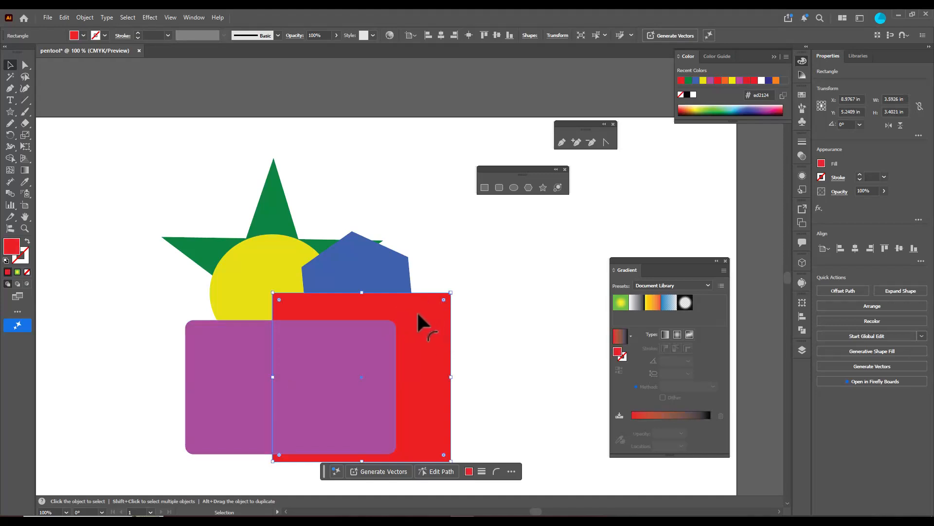
right_click(415, 314)
mouse_move(470, 452)
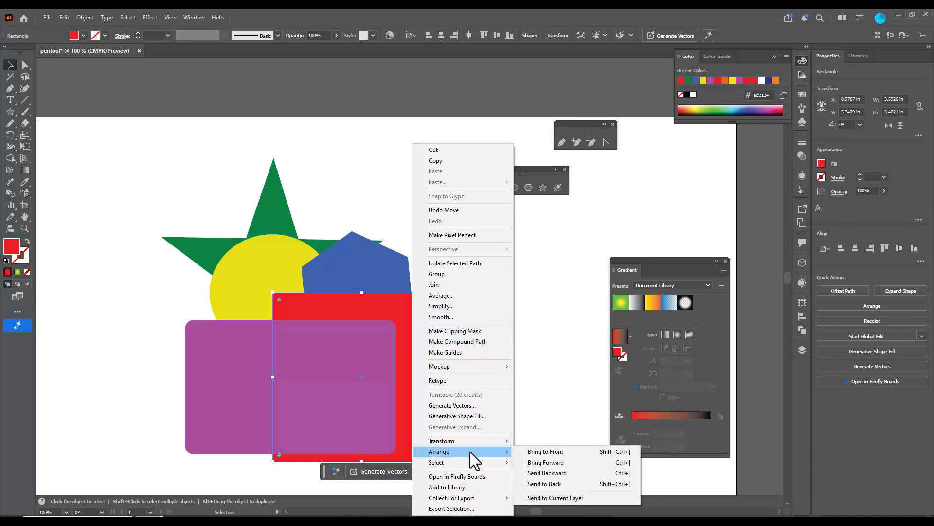
click(577, 473)
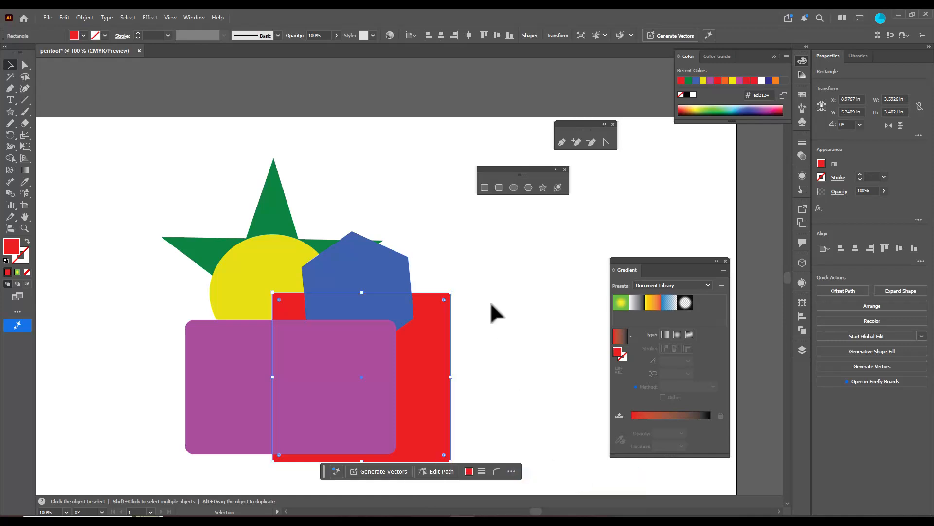
Send the yellow circle backward behind the green star and move it up and to the left
click(275, 260)
right_click(273, 257)
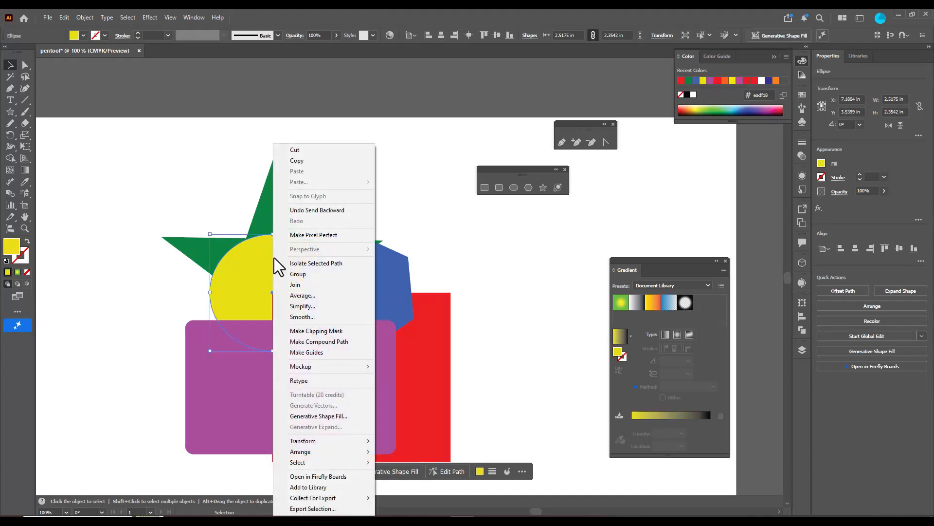
mouse_move(335, 451)
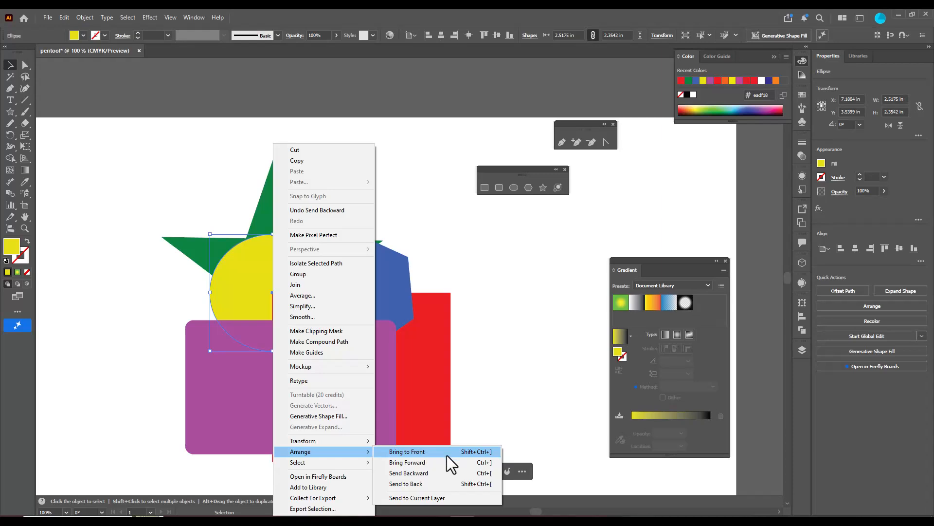
click(440, 477)
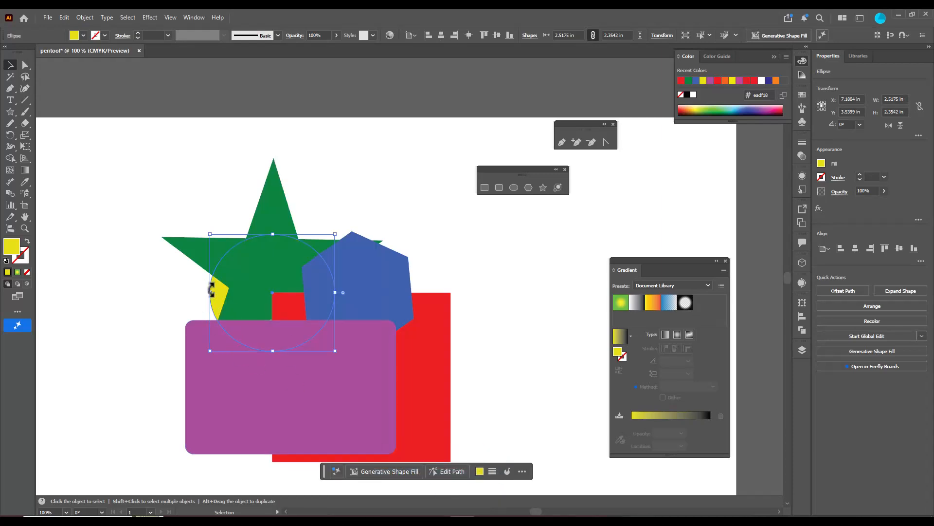
drag(221, 292, 164, 262)
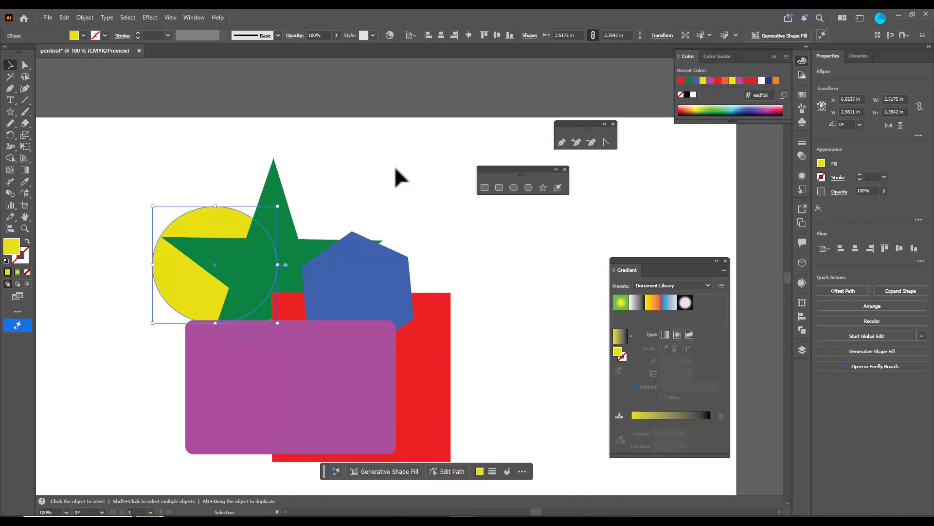
Show the list of layers and float its panel over the empty area beside the shapes
drag(654, 262, 608, 298)
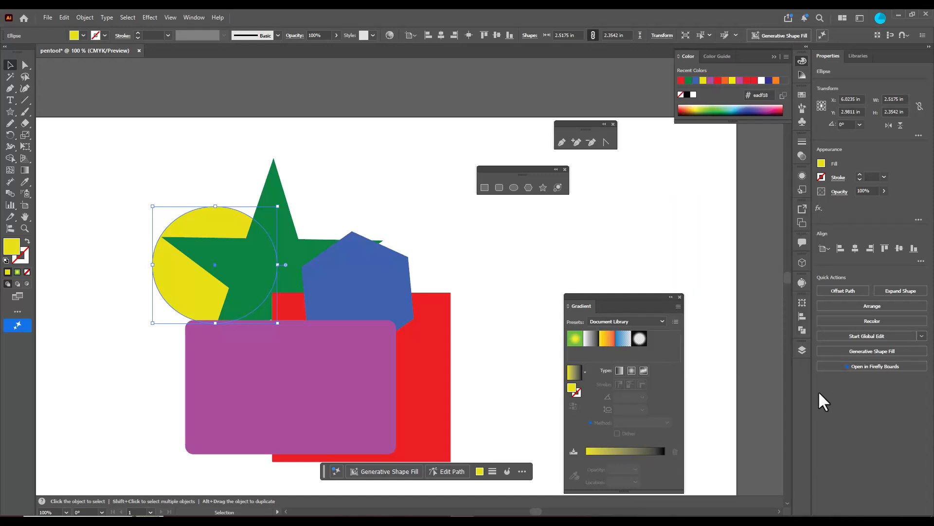
click(802, 350)
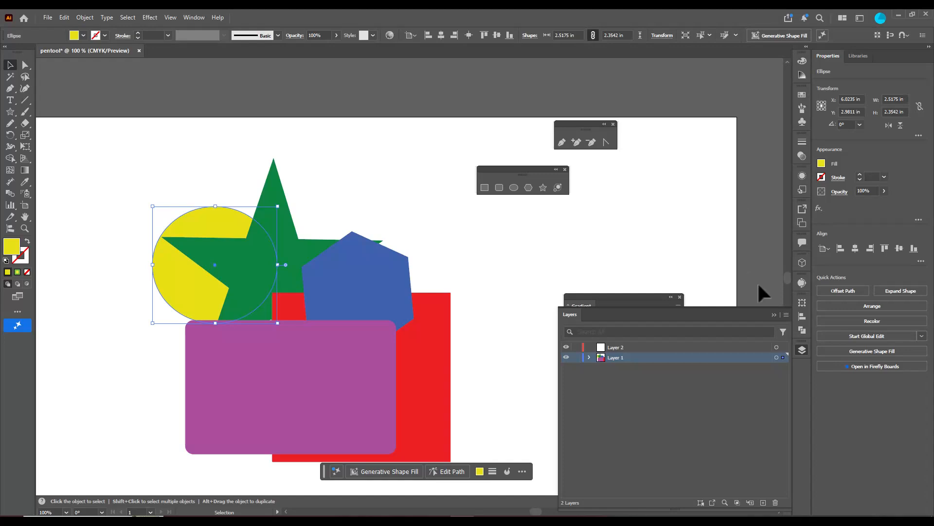
click(196, 19)
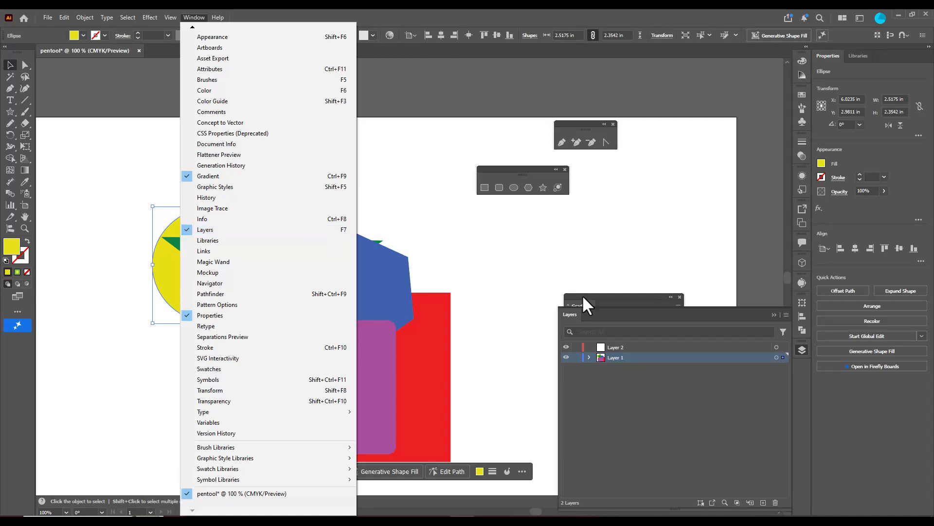
click(712, 313)
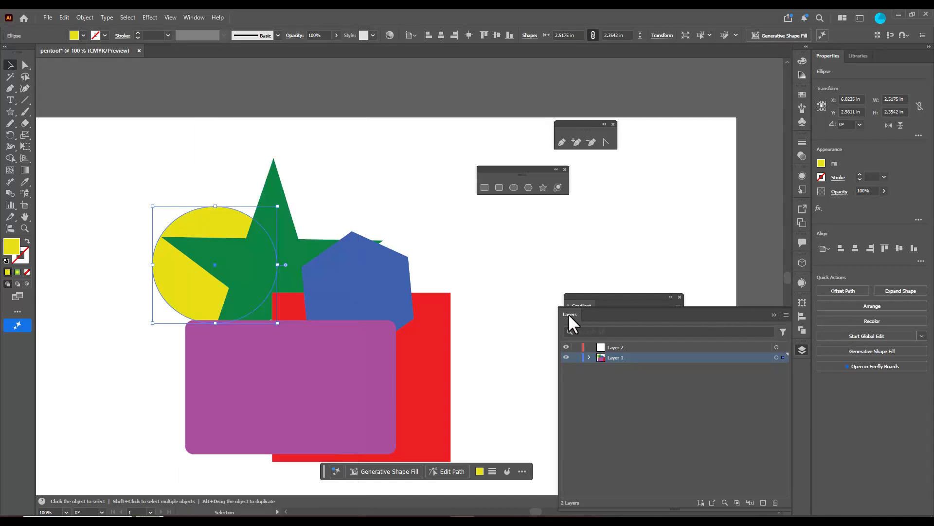
drag(571, 316, 507, 217)
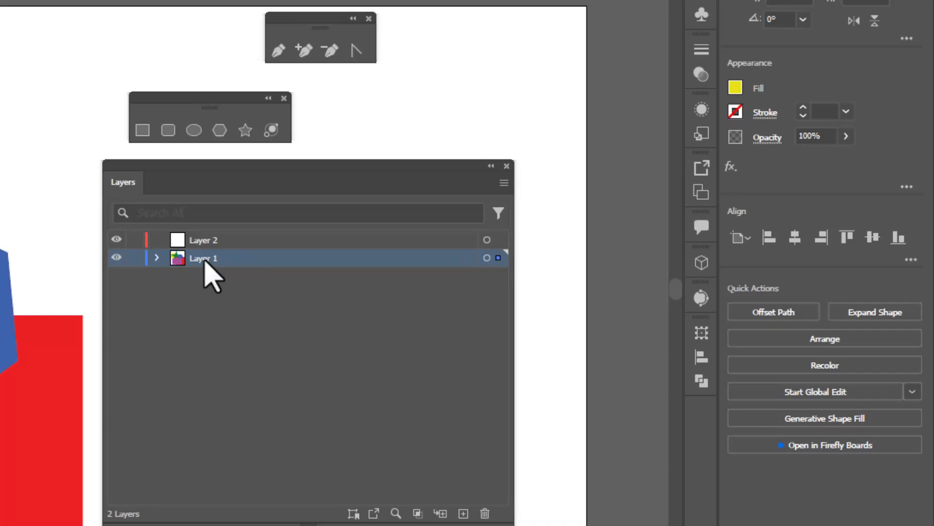
Make Layer 1 the active layer and expand it to list its objects
click(225, 245)
click(223, 257)
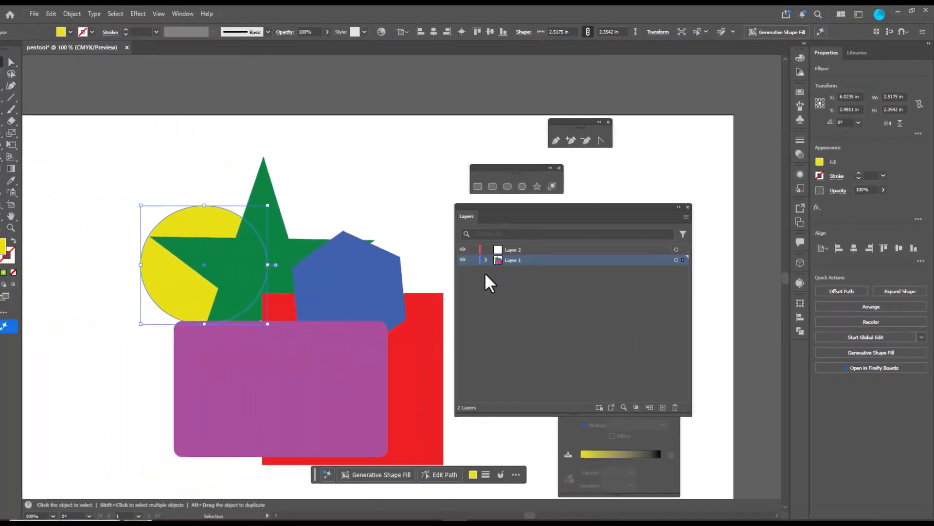
drag(516, 215, 511, 215)
click(488, 260)
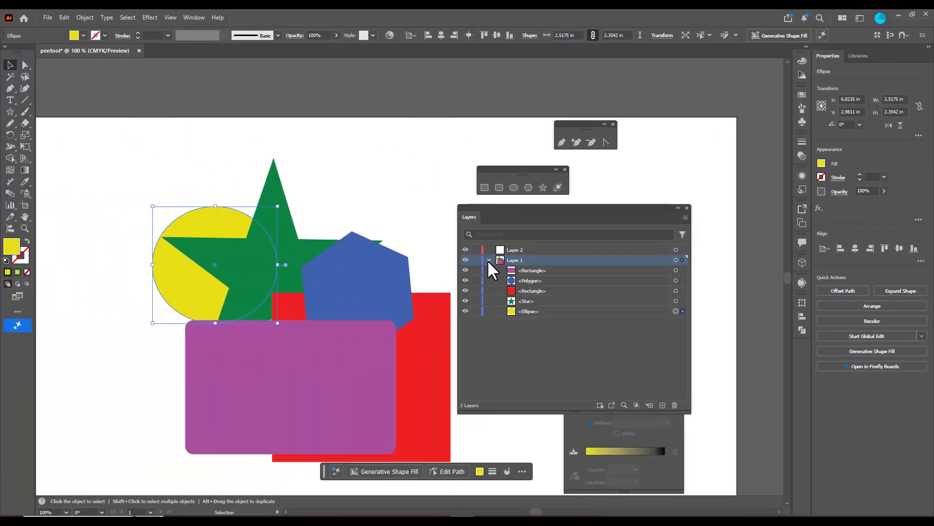
Examine the stacking order of Layer 1's objects, comparing the purple rectangle, polygon and red rectangle entries
click(550, 270)
click(544, 279)
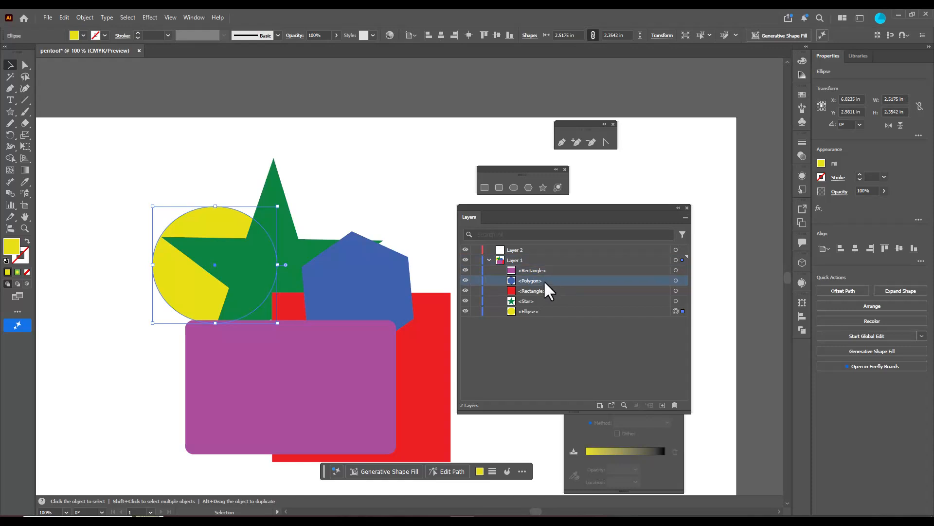
click(550, 270)
click(544, 282)
click(542, 290)
click(551, 271)
click(550, 281)
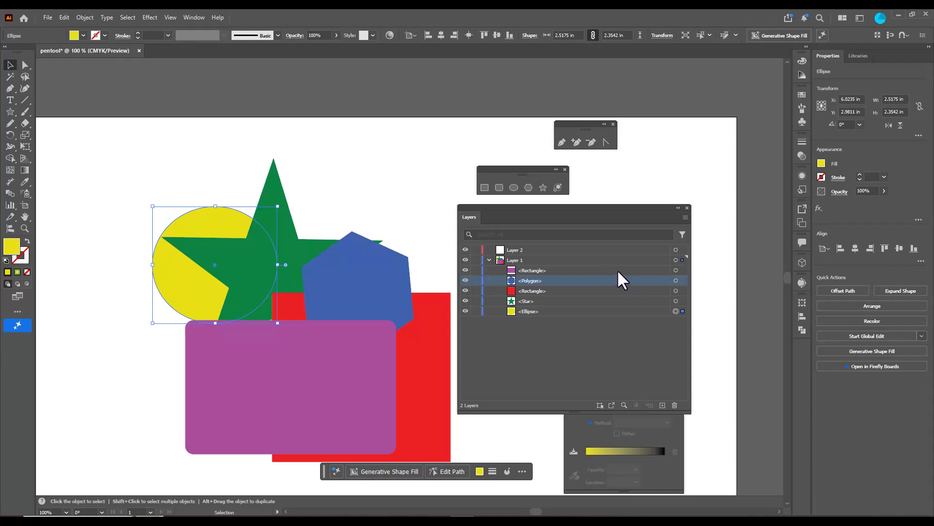
click(671, 272)
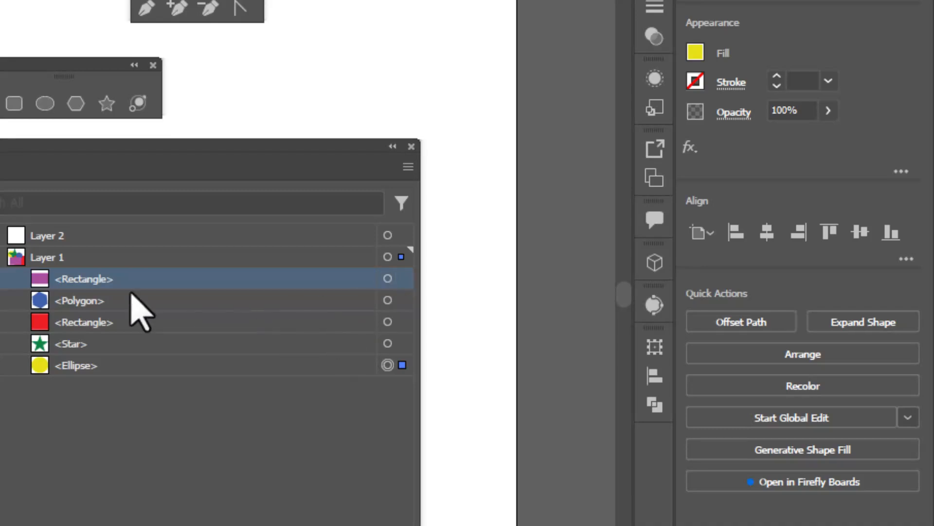
Using their layer entries, select and move the red rectangle to the artboard's lower left and the yellow ellipse to the upper right of the star
click(100, 323)
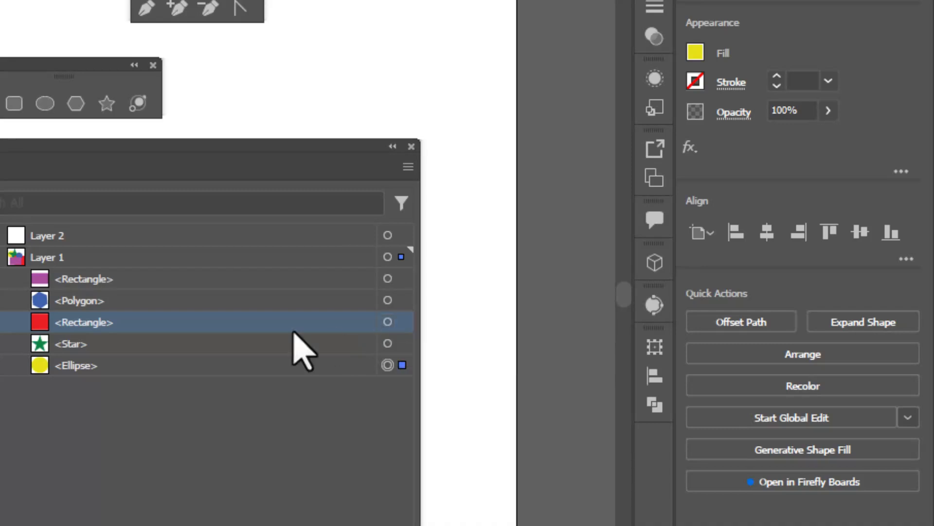
click(387, 321)
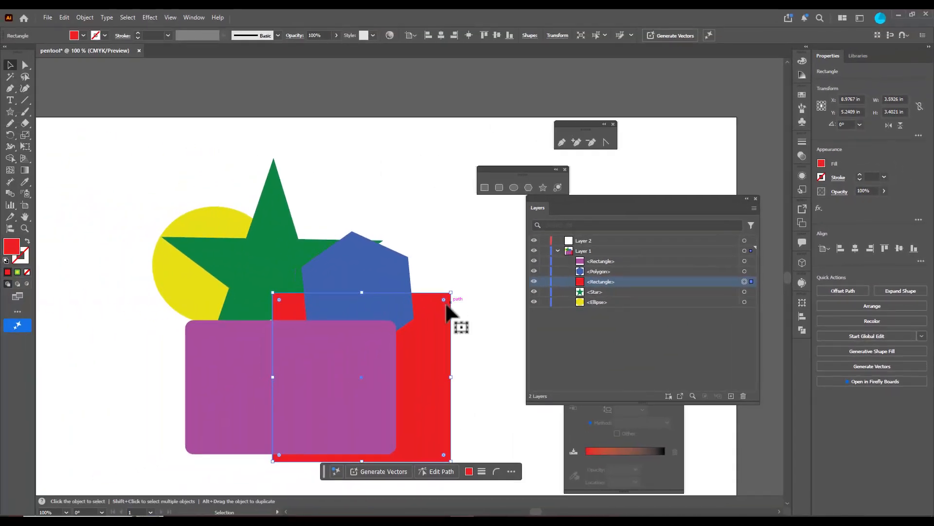
drag(448, 302, 143, 344)
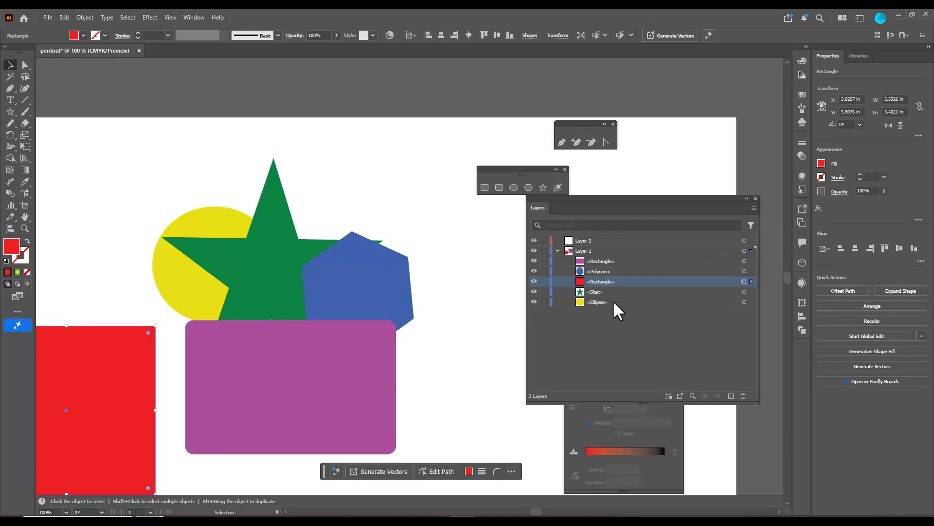
click(744, 302)
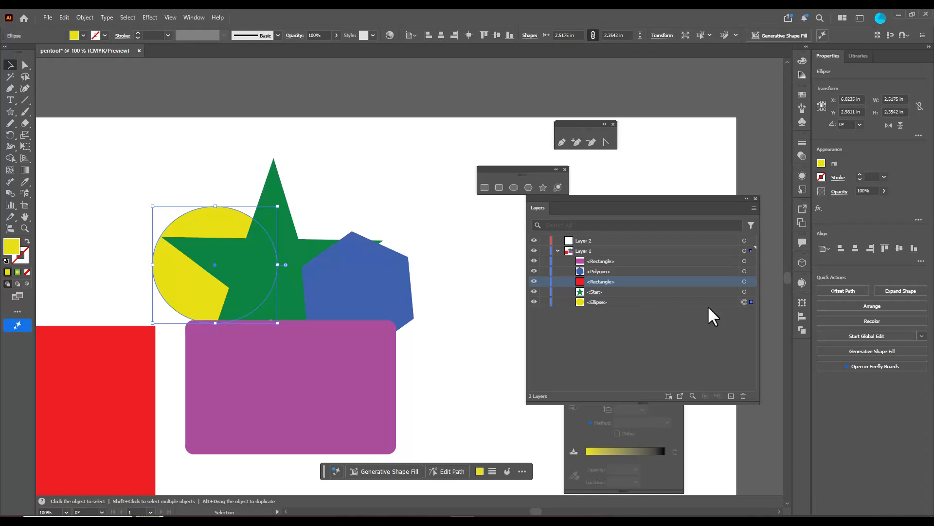
drag(197, 224, 412, 150)
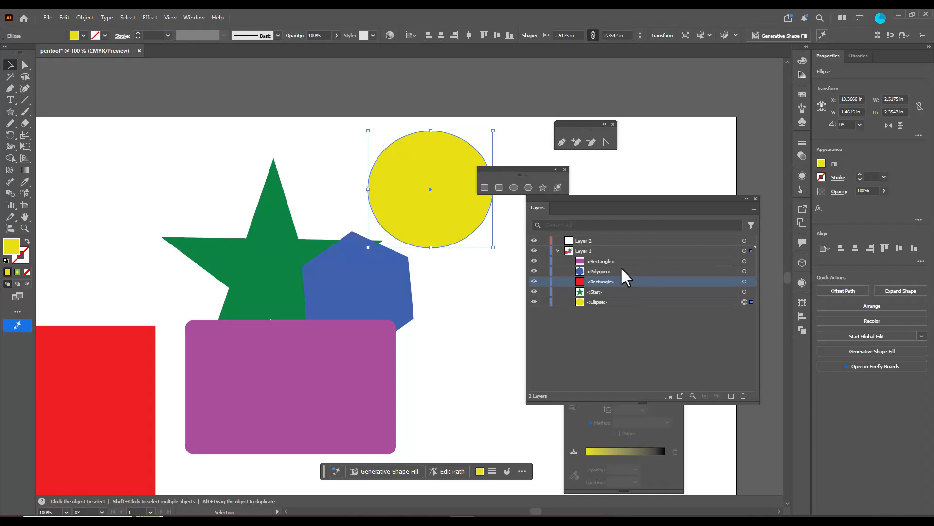
Select all objects on Layer 1 together, move them down the artboard, and deselect them
click(610, 251)
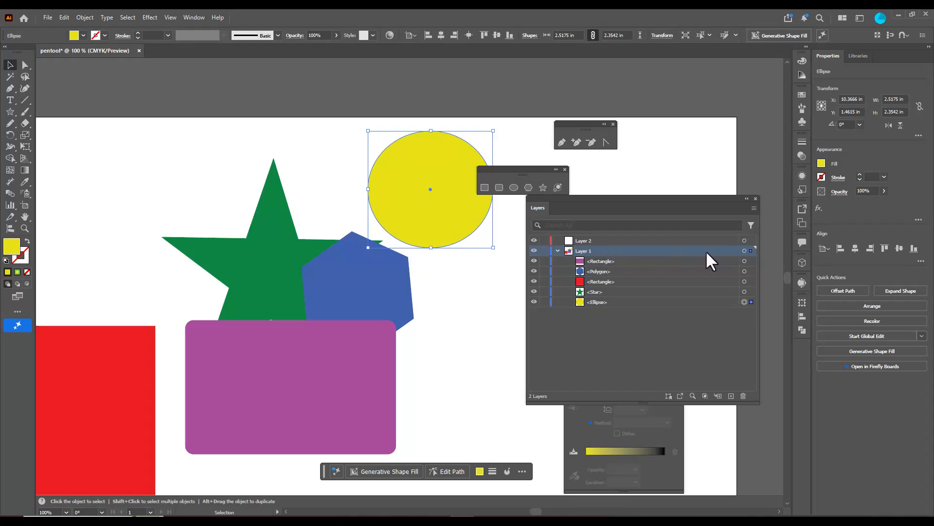
click(744, 251)
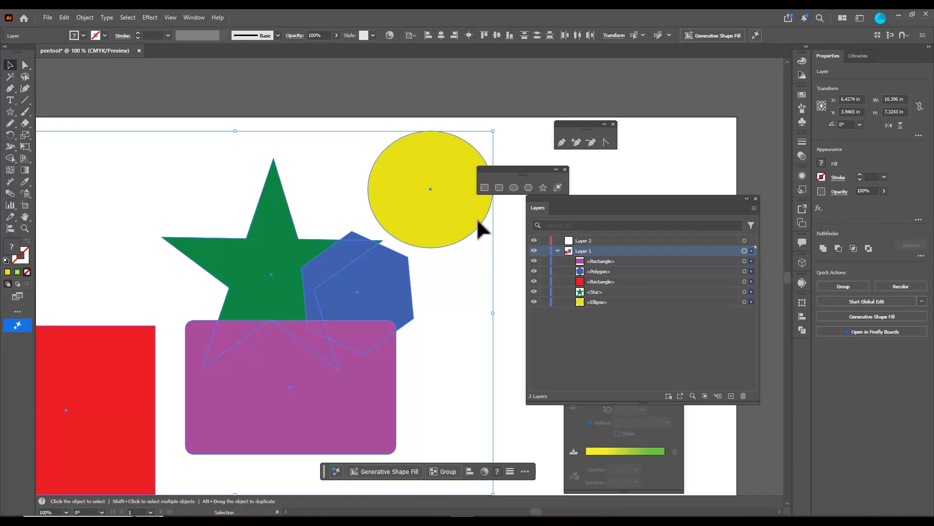
scroll(412, 234, down, 2)
drag(422, 232, 419, 264)
click(487, 338)
Collapse Layer 1, create a new layer directly above it, and name the new layer SOMEOBJECTS
click(558, 250)
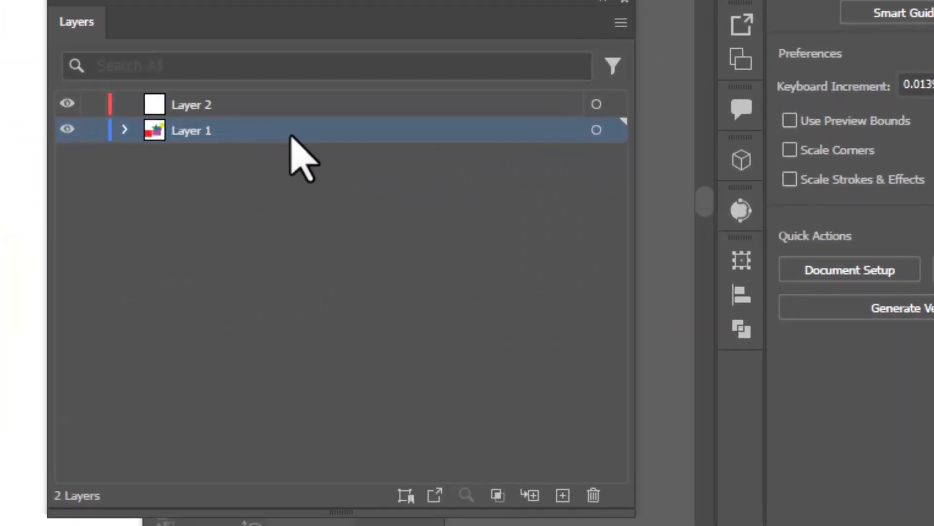
drag(287, 5, 165, 29)
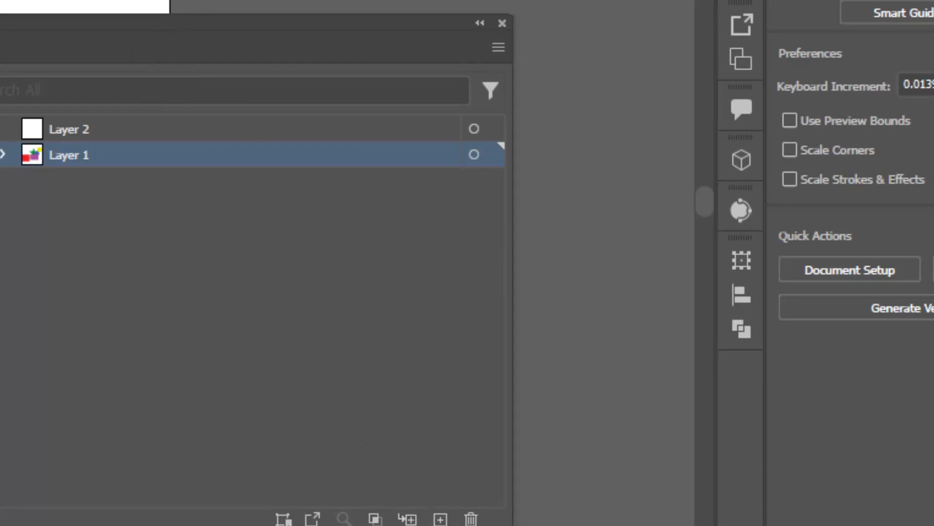
click(440, 442)
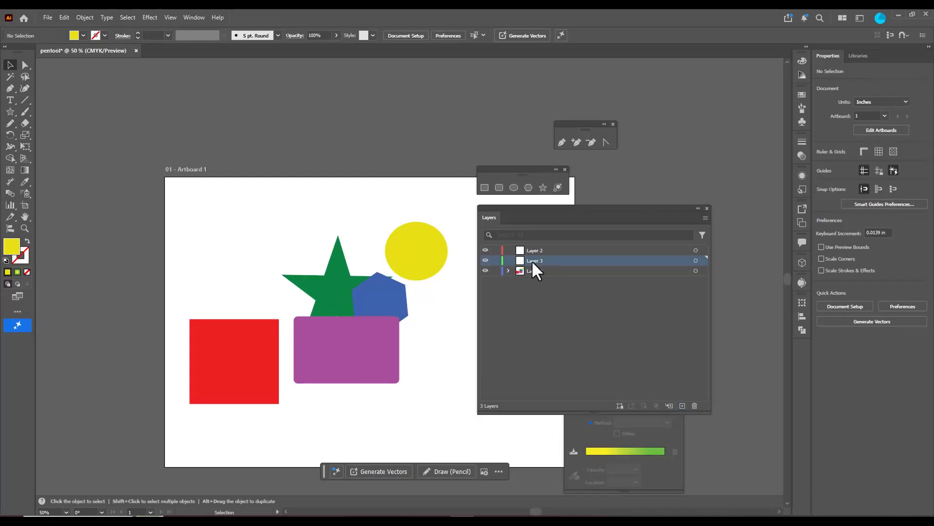
double_click(533, 261)
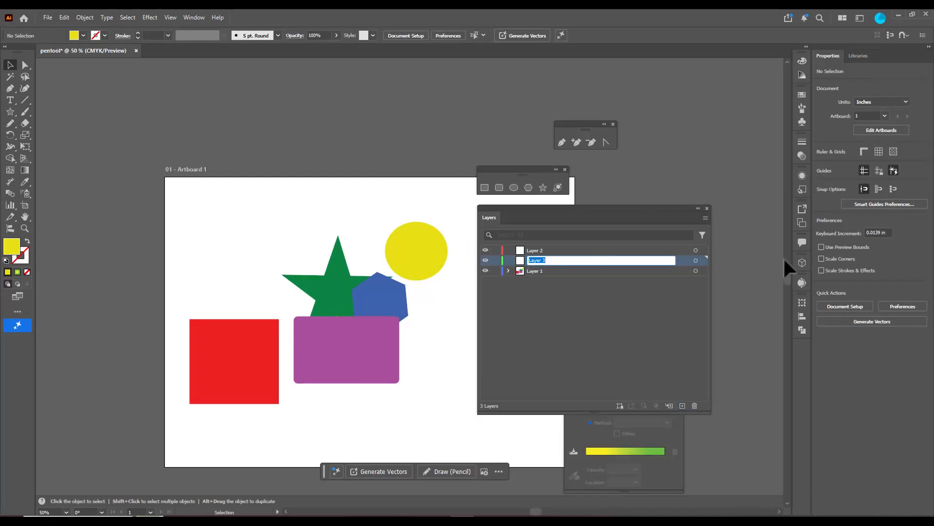
text(SOMEOBJECTS)
click(578, 299)
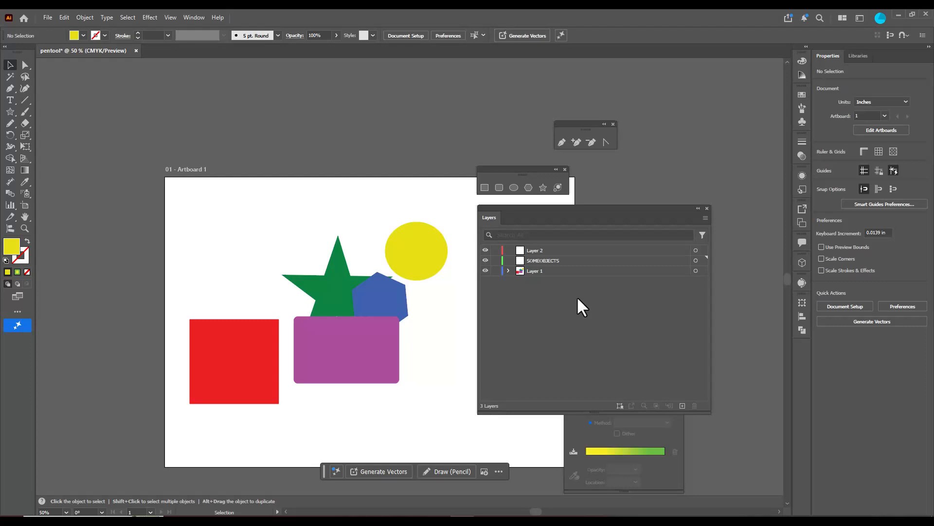
Move the star from Layer 1 into the SOMEOBJECTS layer and expand that layer to list its contents
click(581, 263)
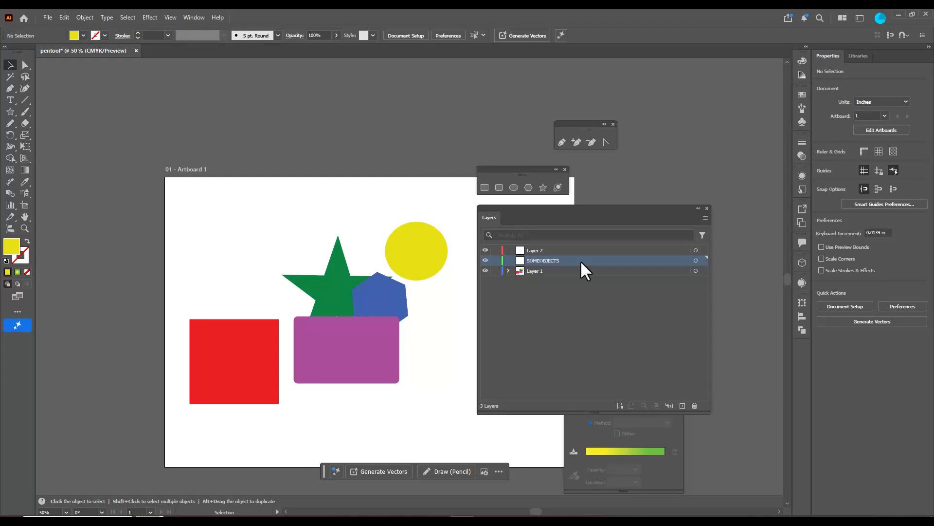
click(508, 270)
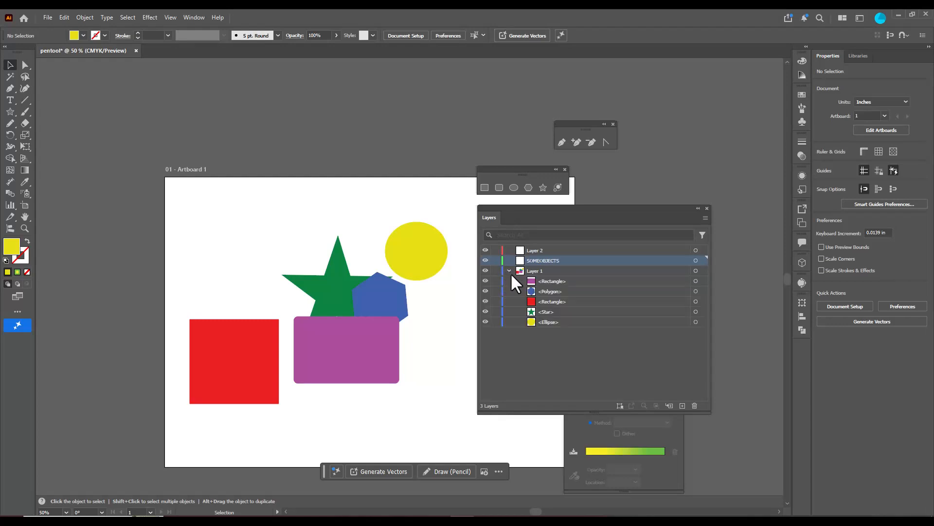
click(552, 310)
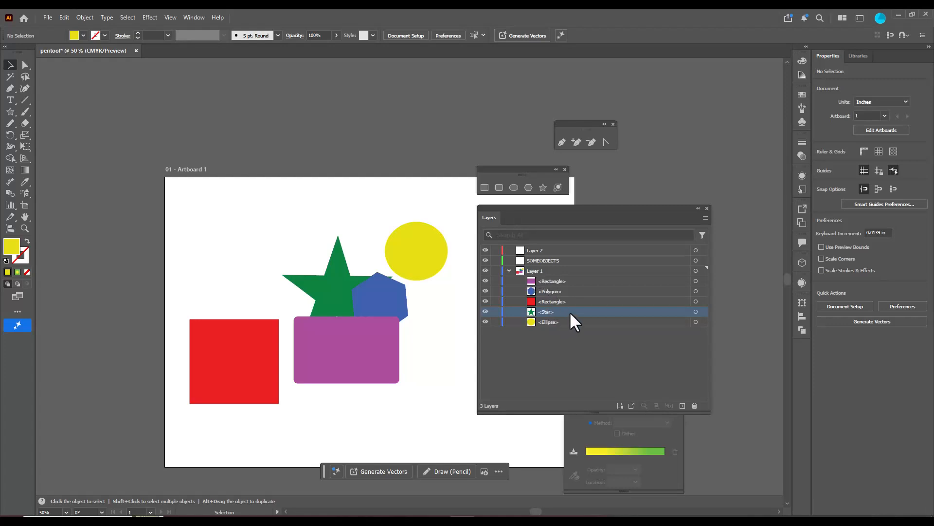
drag(569, 311, 573, 262)
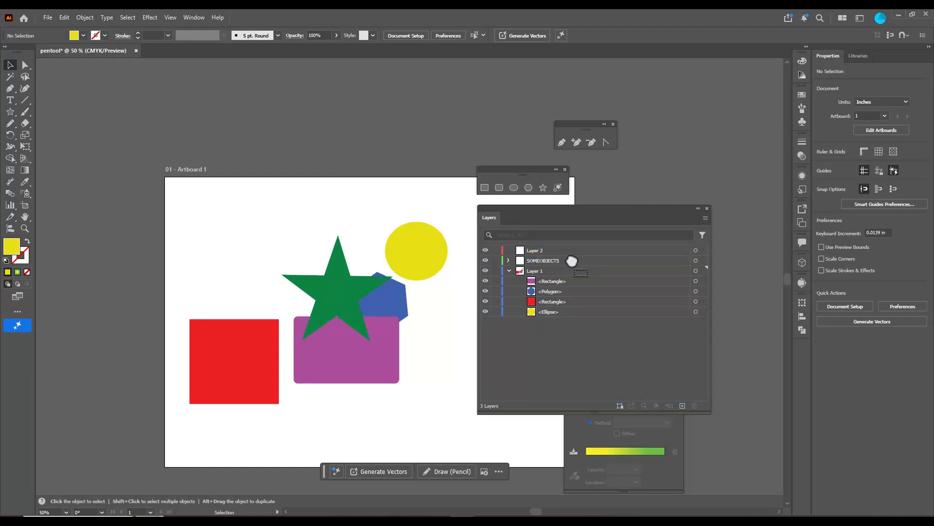
click(559, 262)
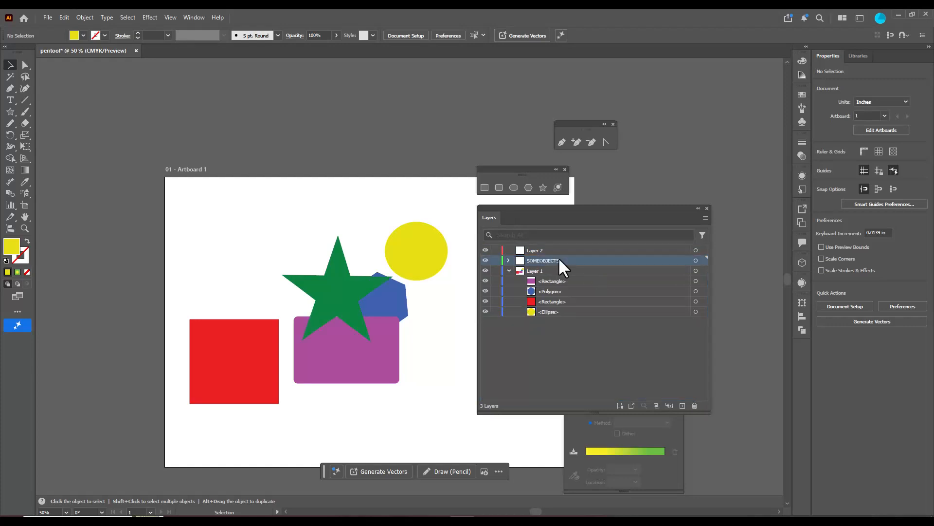
click(509, 261)
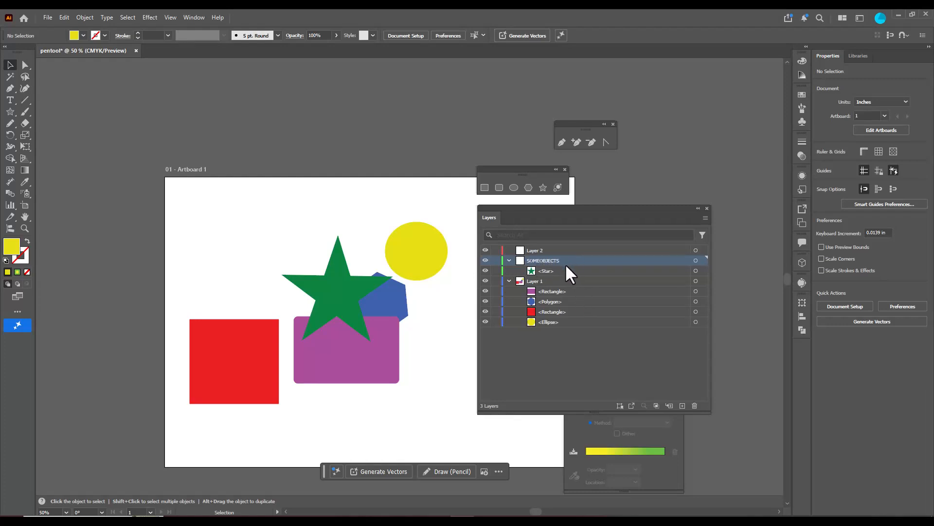
Move the red rectangle from Layer 1 into Layer 2 and expand Layer 2 to list its contents
click(544, 251)
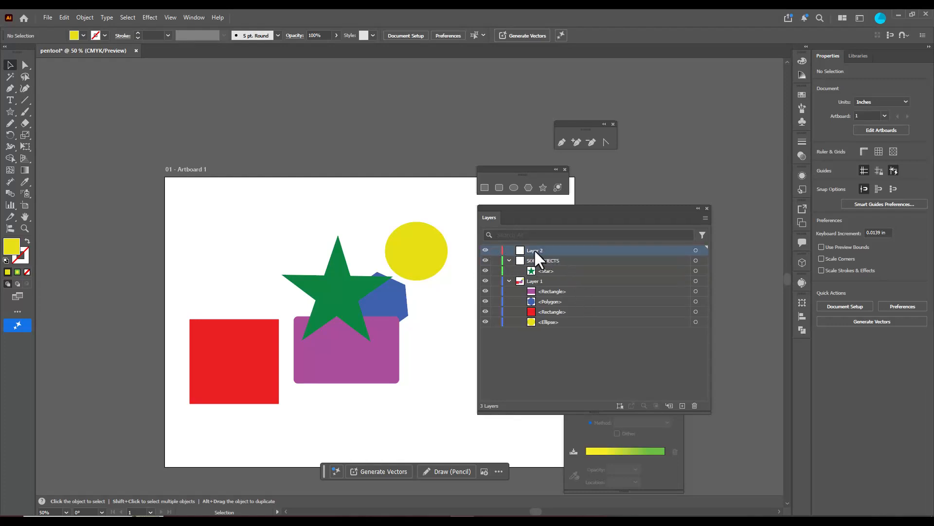
click(567, 312)
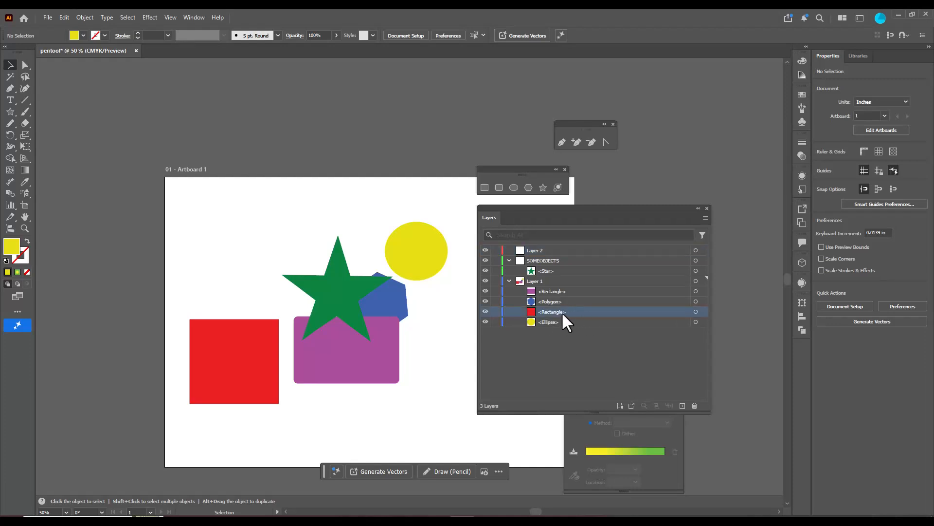
drag(576, 312, 575, 252)
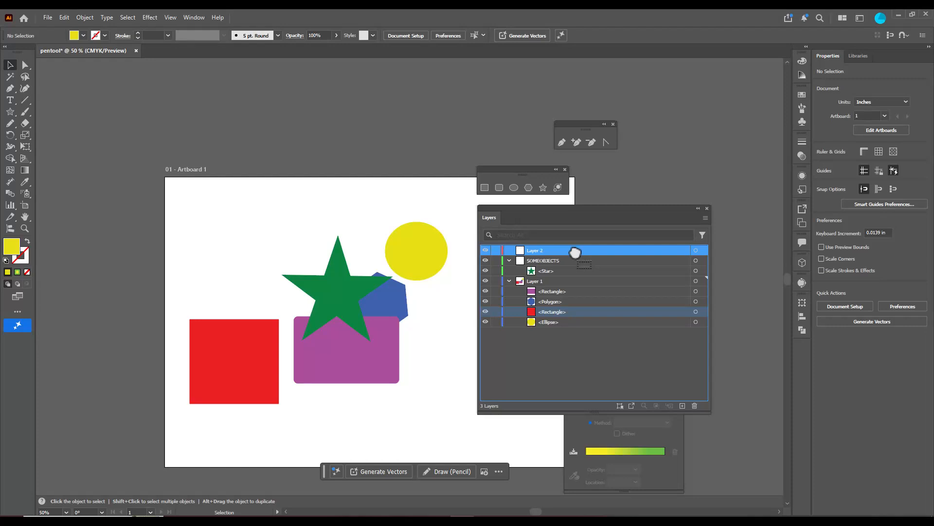
drag(575, 251, 578, 253)
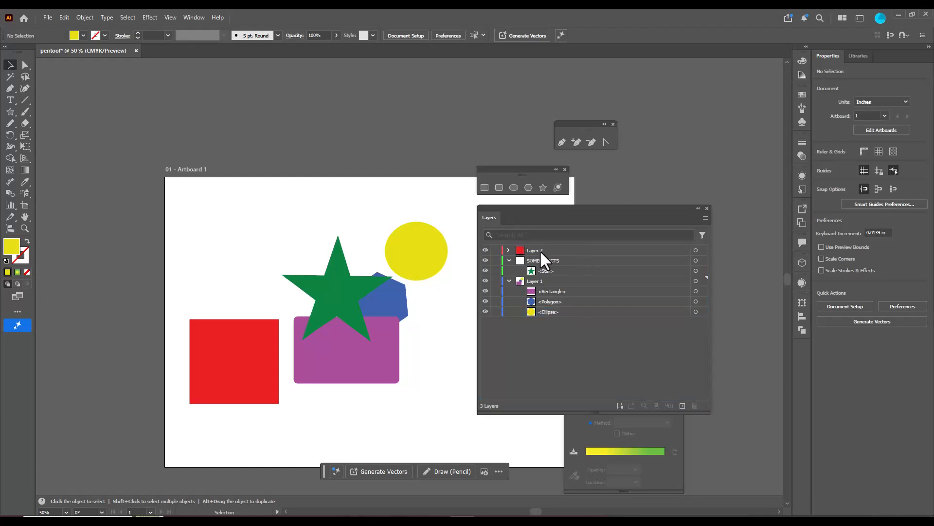
click(508, 249)
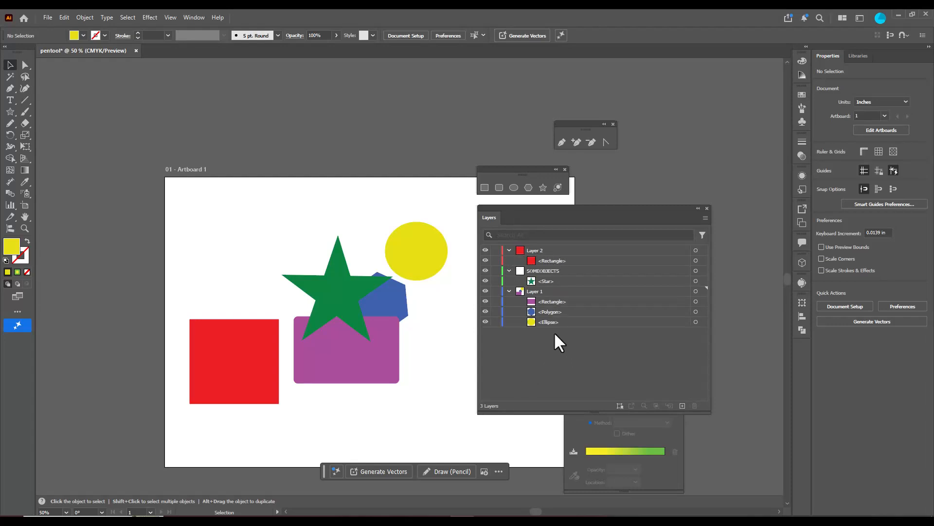
Collapse SOMEOBJECTS, Layer 1 and Layer 2, and shift the layer list slightly away from the artwork
click(509, 270)
click(508, 281)
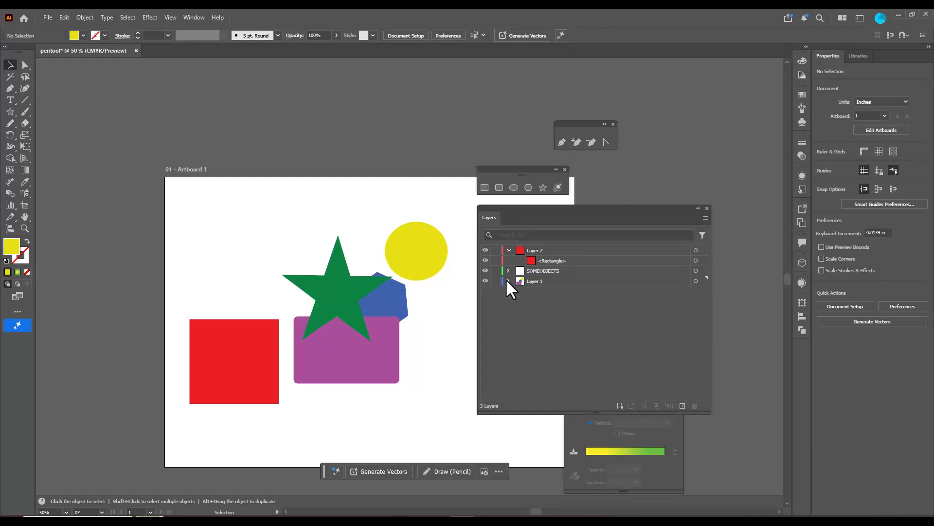
click(508, 249)
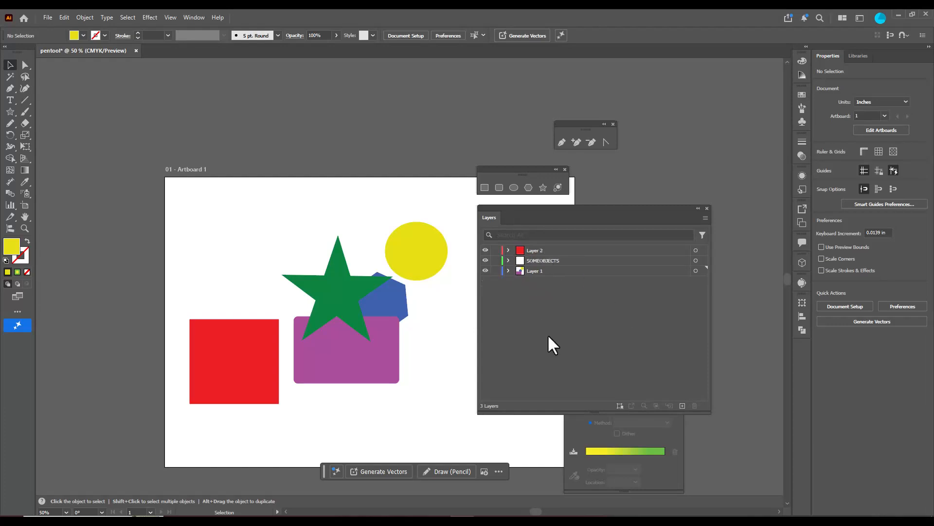
drag(554, 224, 574, 223)
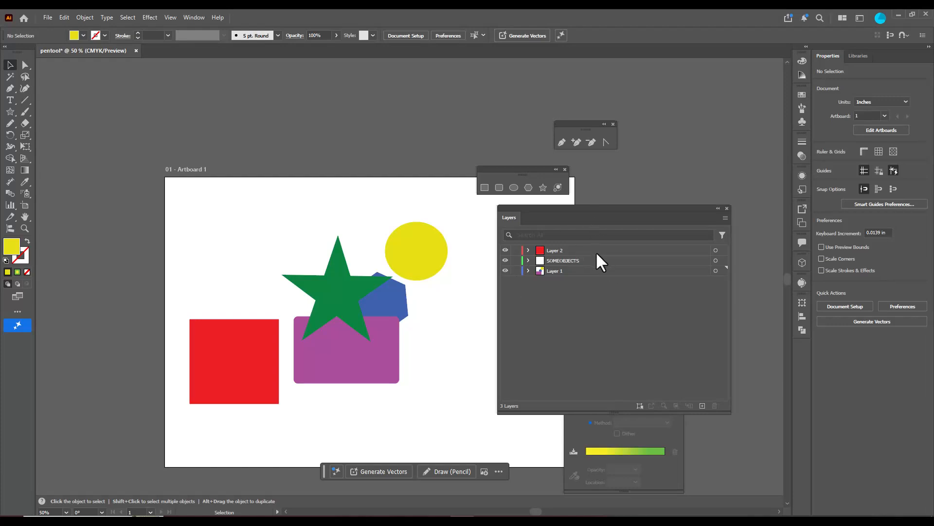
Move the red rectangle from the artboard's lower left onto the star, blue polygon and purple rectangle
drag(242, 353, 378, 316)
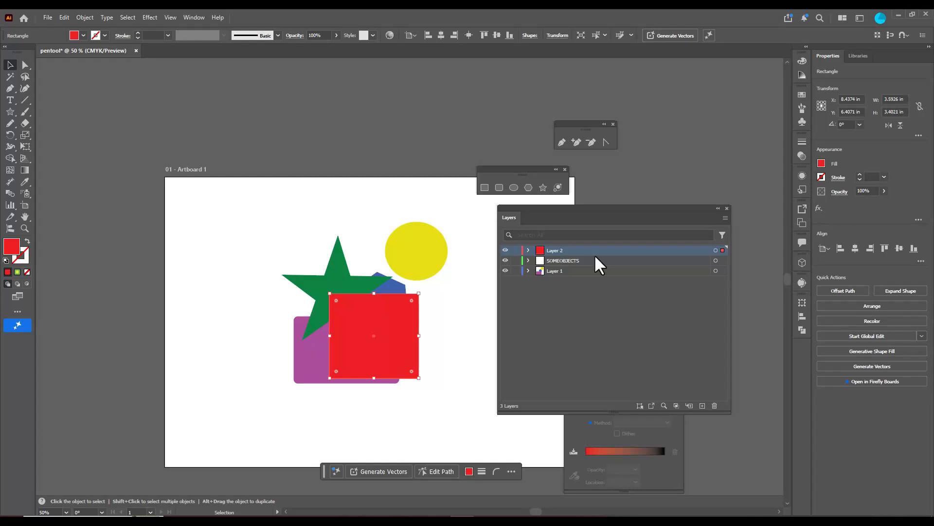
right_click(380, 329)
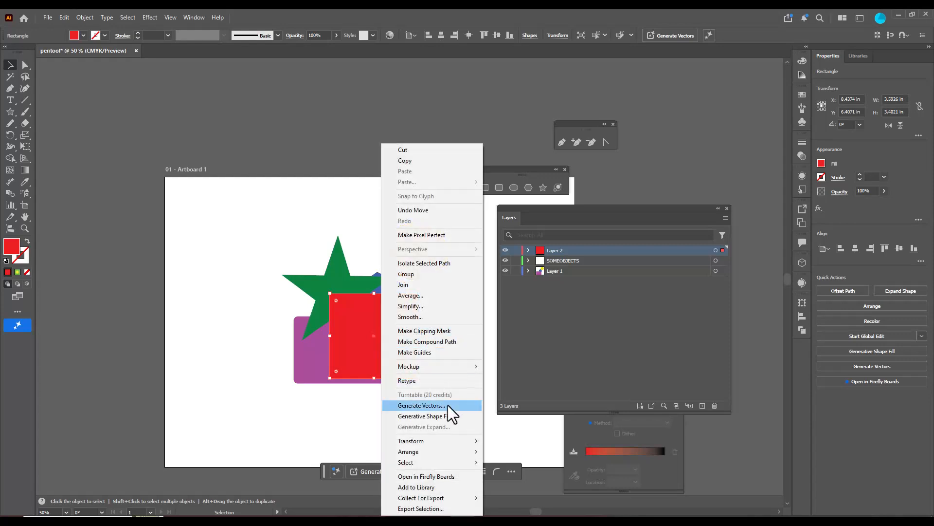
click(623, 323)
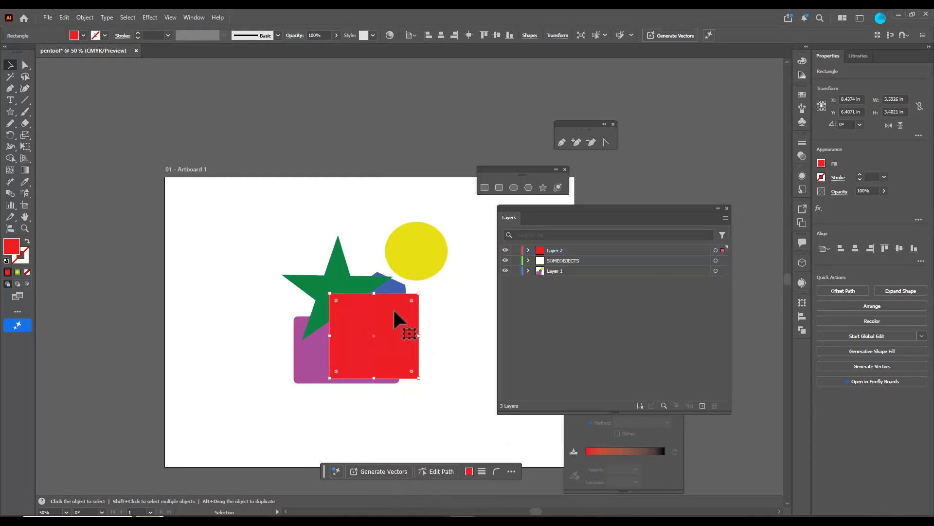
Reorder Layer 2 below Layer 1 and move the red rectangle up behind the star
click(582, 249)
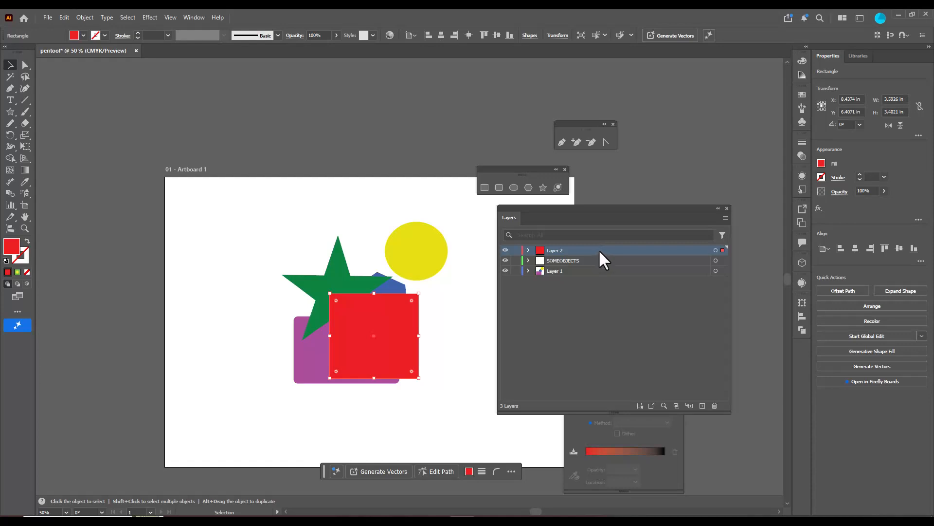
drag(600, 251, 599, 273)
drag(410, 321, 371, 300)
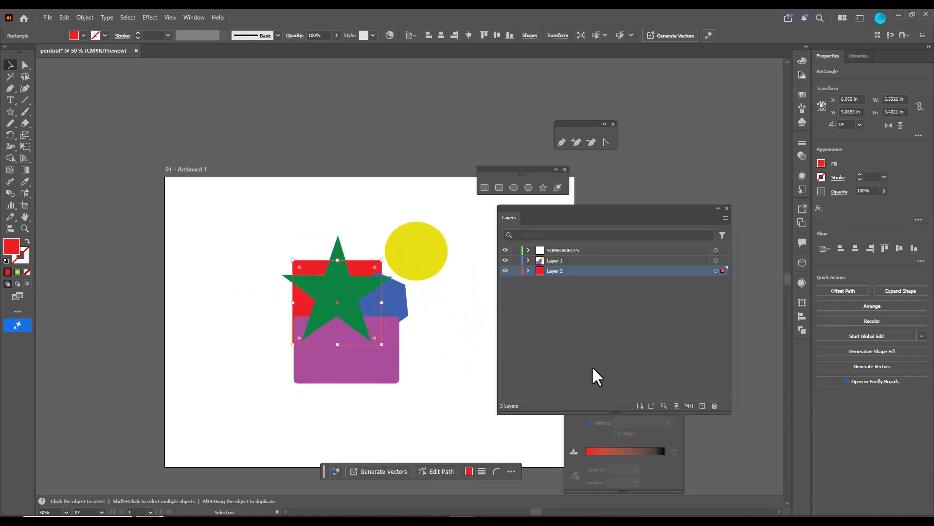
Lock Layer 1, inspect its contents, try to select the yellow ellipse on the artboard, and unlock the layer
click(553, 260)
click(529, 261)
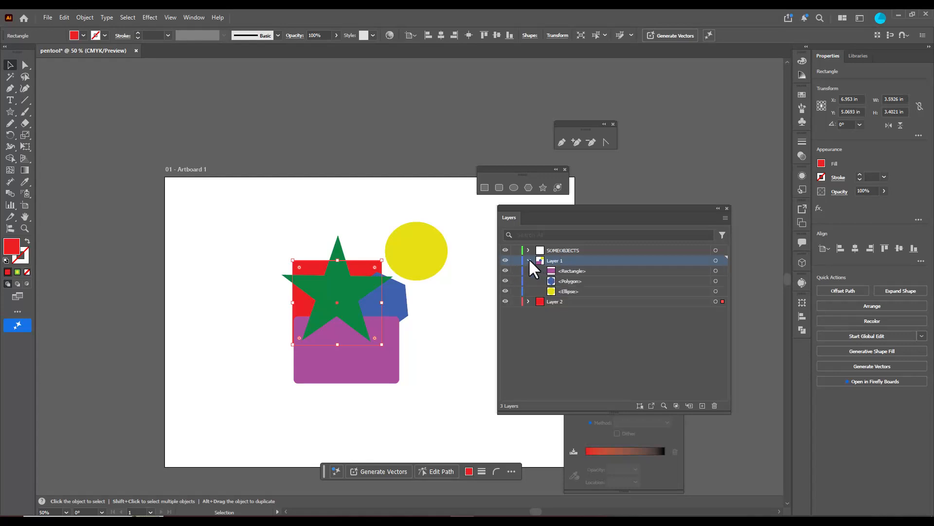
click(529, 260)
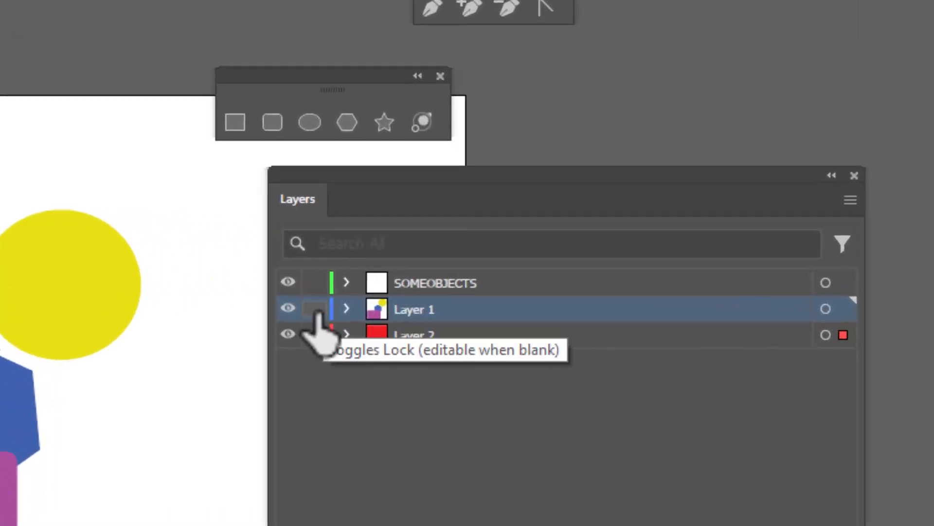
click(315, 308)
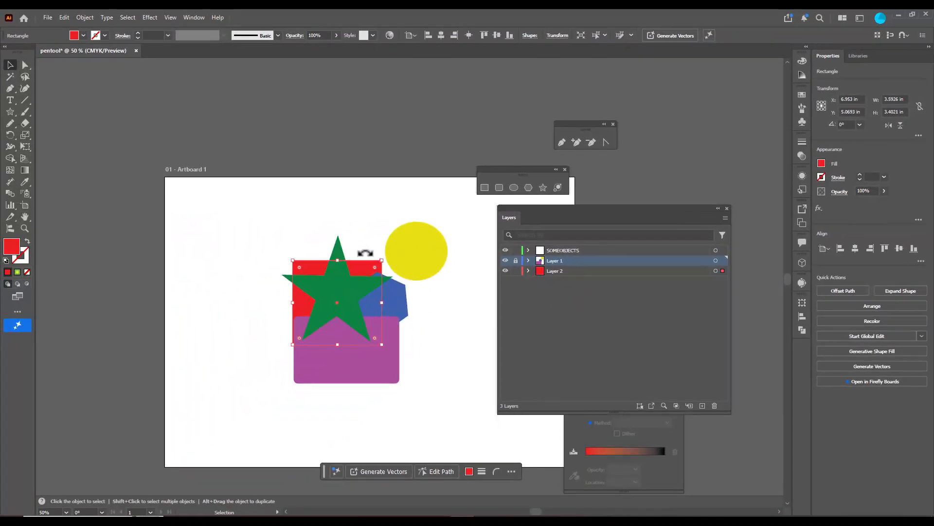
click(527, 260)
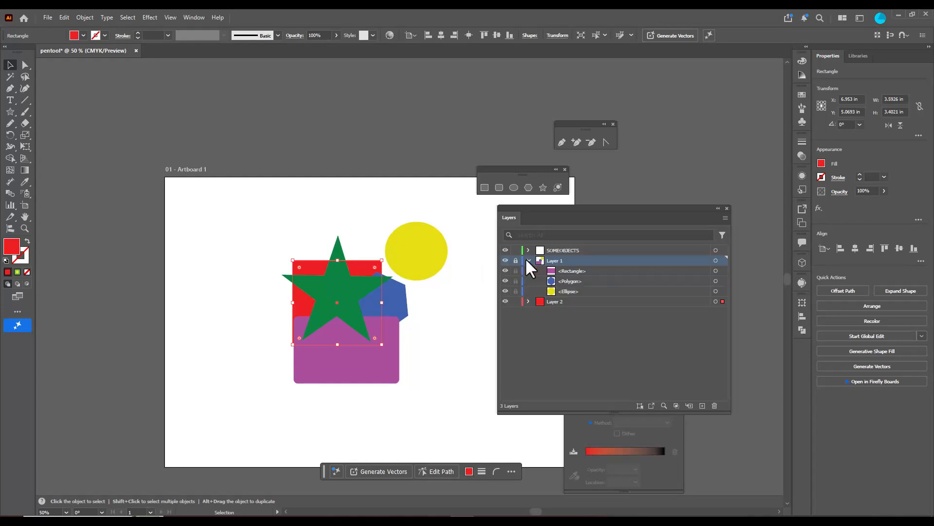
click(528, 260)
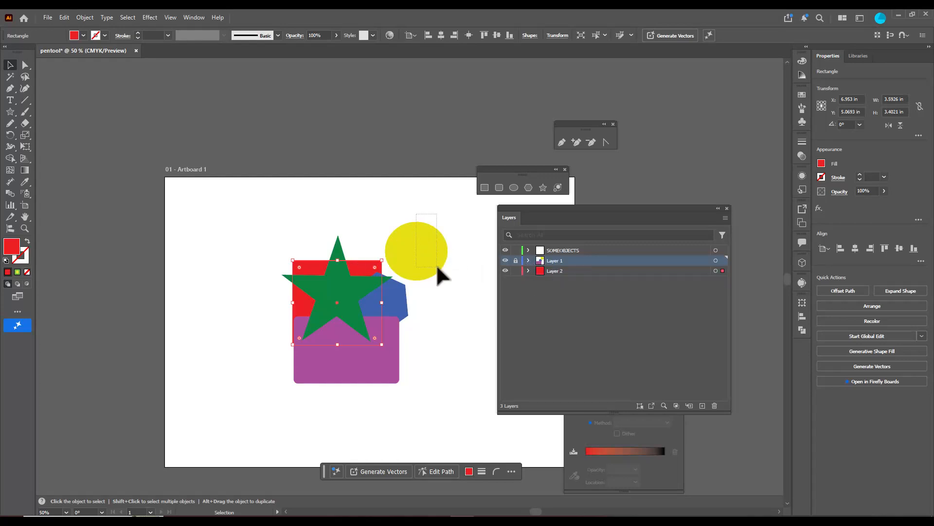
drag(436, 263, 436, 262)
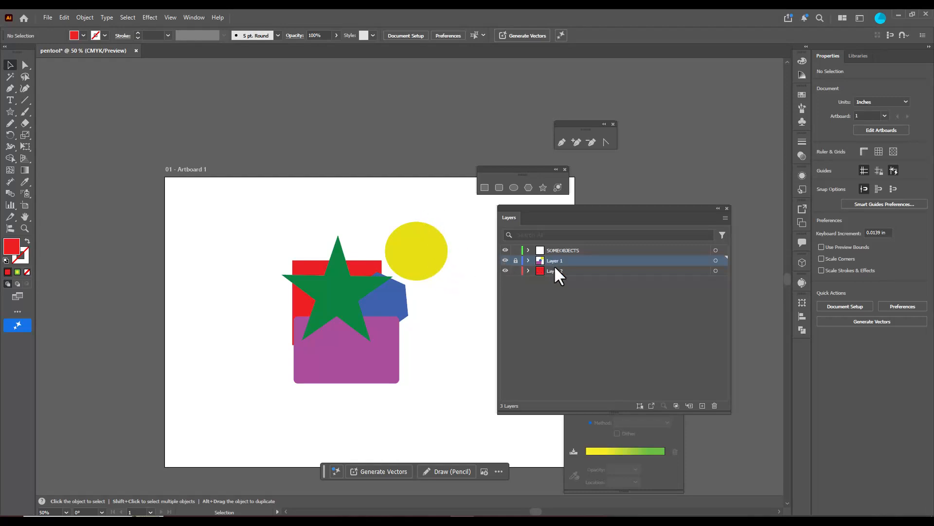
click(516, 261)
Move the yellow ellipse slightly up and to the right, expand Layer 1, and move its blue polygon clear of the star
mouse_move(428, 242)
mouse_down()
mouse_move(286, 167)
mouse_move(412, 195)
mouse_move(431, 237)
mouse_up()
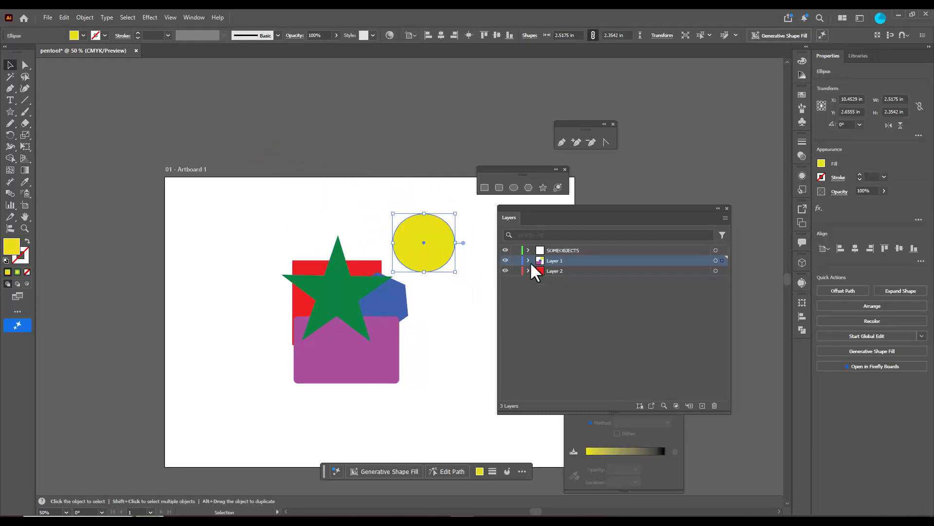
click(528, 260)
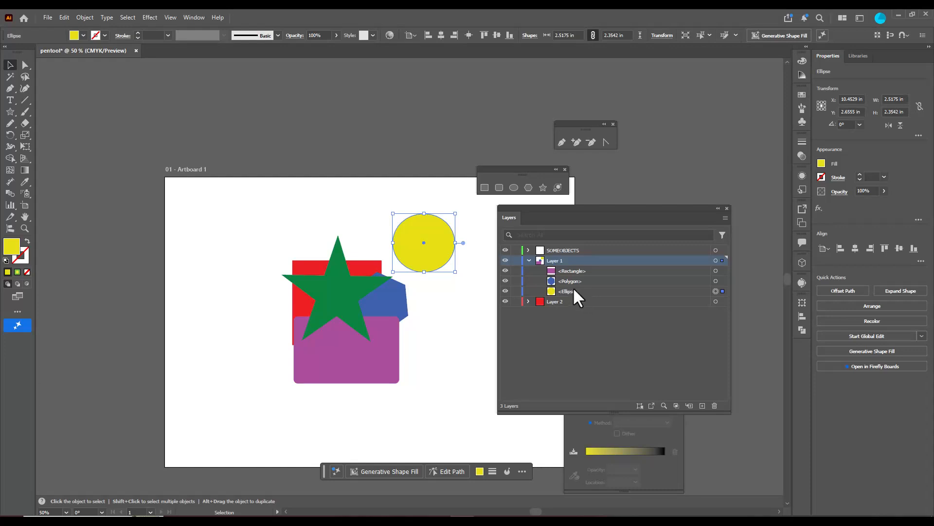
click(585, 281)
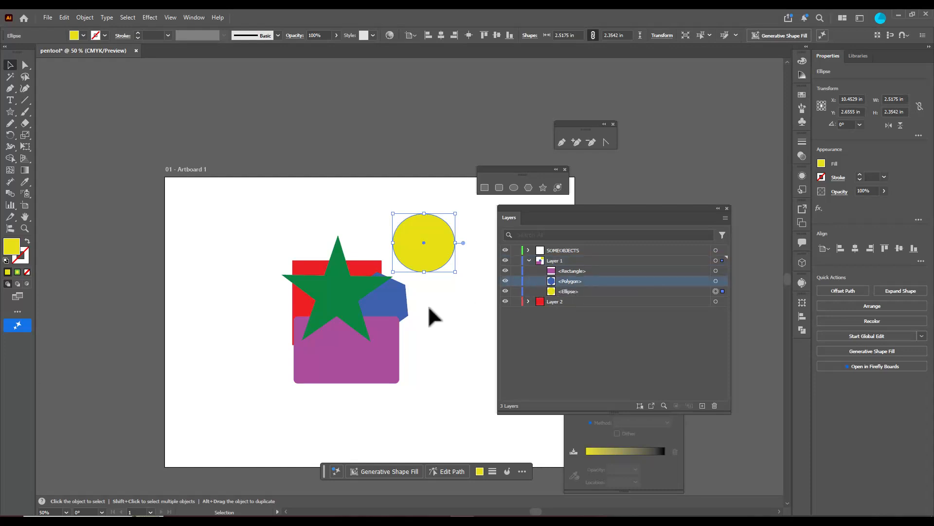
drag(400, 312, 452, 318)
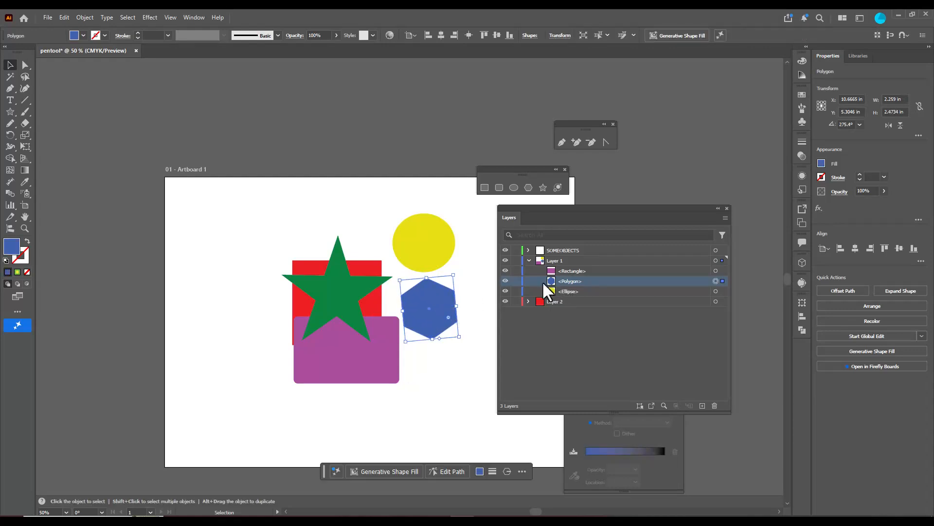
Lock only the blue polygon within Layer 1, try to move it on the artboard, and unlock it
click(516, 281)
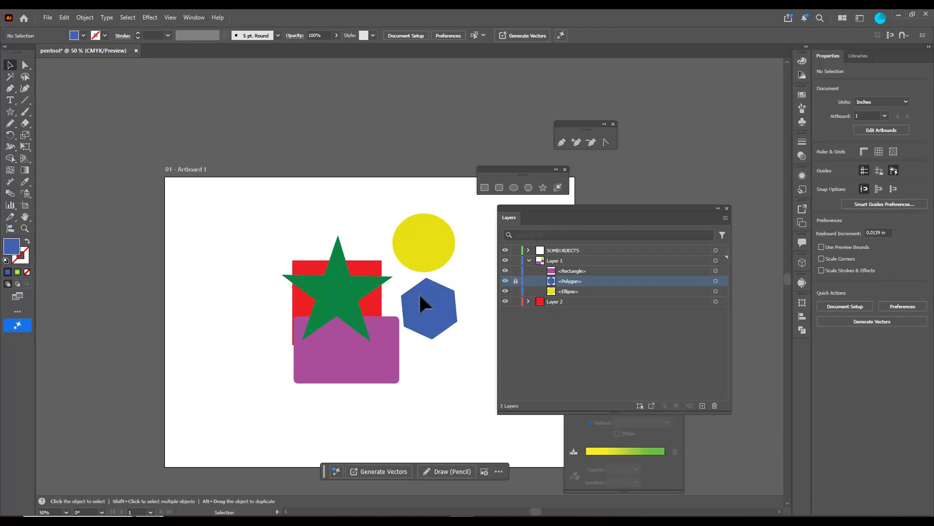
drag(419, 289, 453, 340)
click(516, 283)
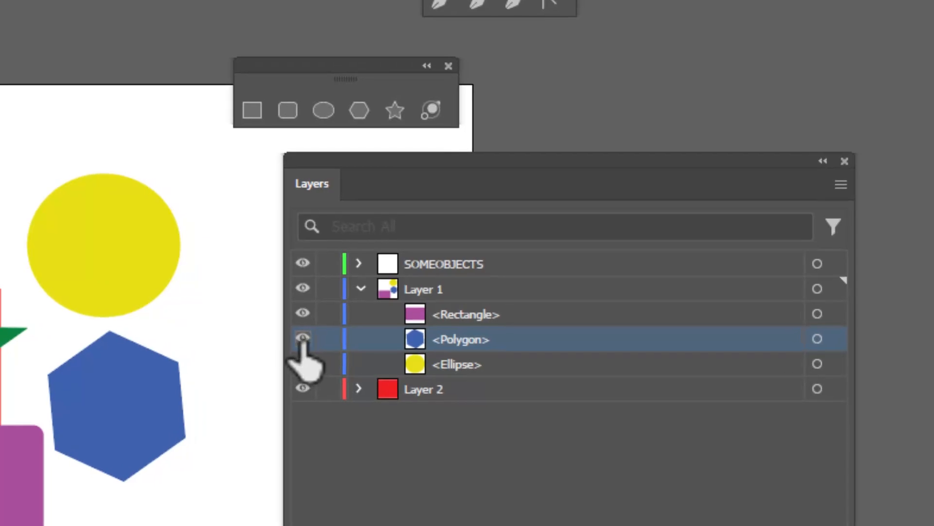
Hide the polygon, purple rectangle and ellipse individually, as well as the whole Layer 2 and SOMEOBJECTS layers
click(303, 338)
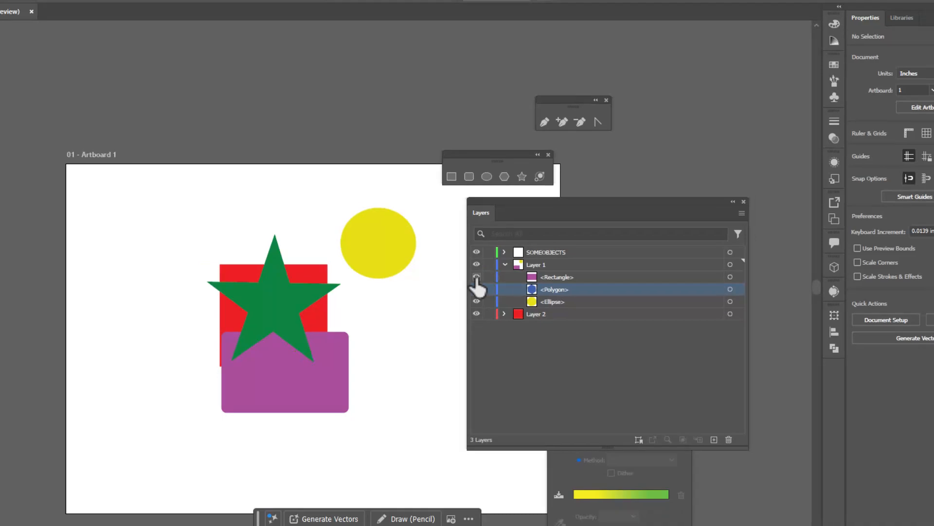
click(476, 277)
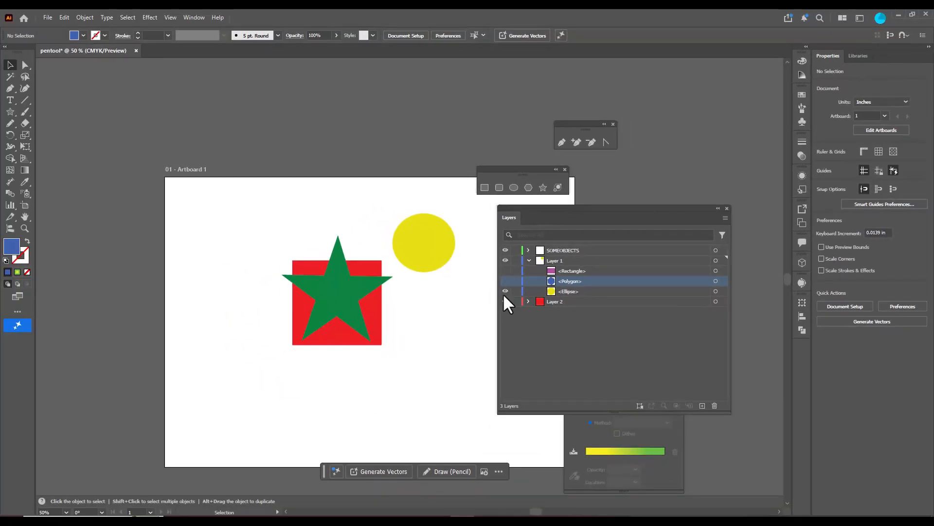
click(476, 301)
click(505, 301)
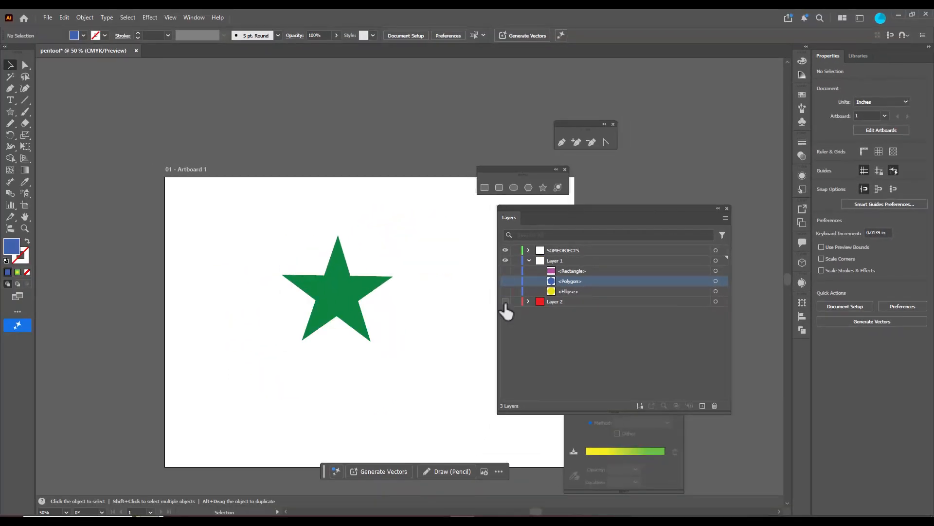
click(506, 250)
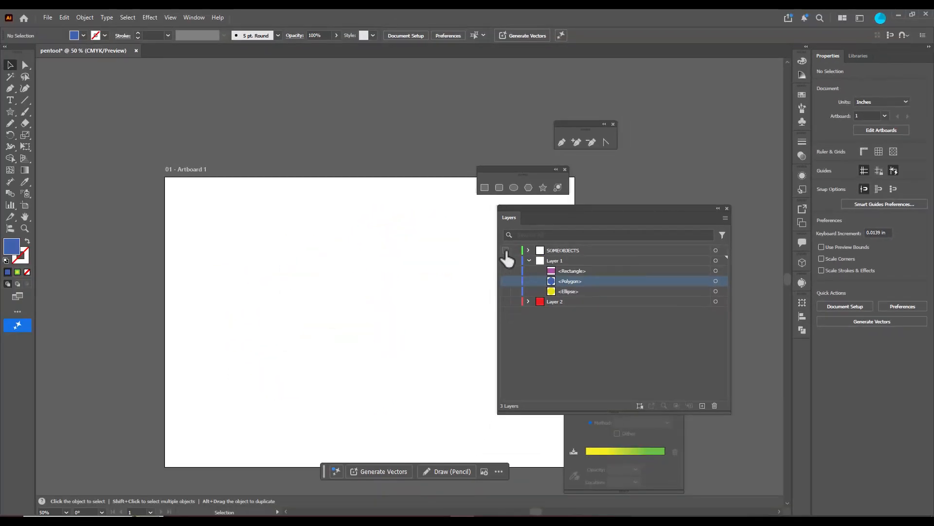
Show the SOMEOBJECTS layer, the polygon, purple rectangle and ellipse in Layer 1, and Layer 2 again
click(505, 250)
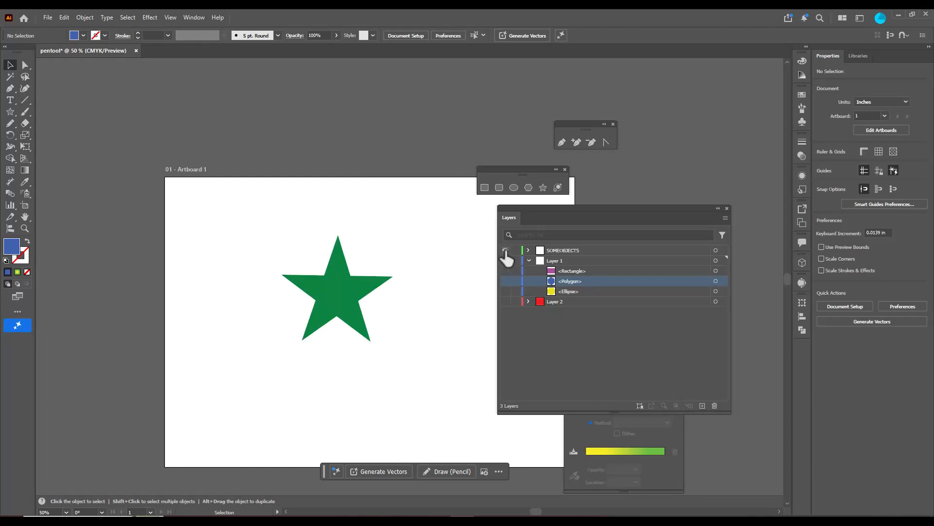
click(505, 281)
click(505, 271)
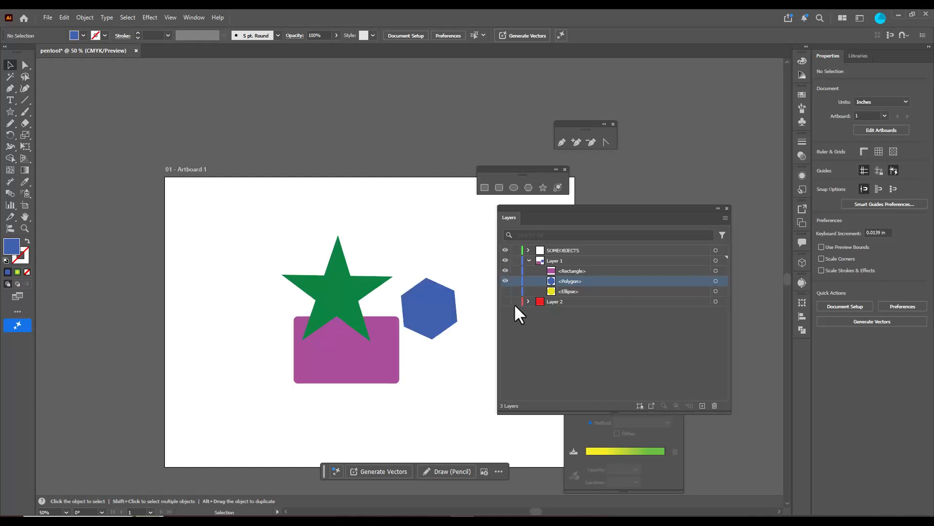
click(505, 291)
click(505, 301)
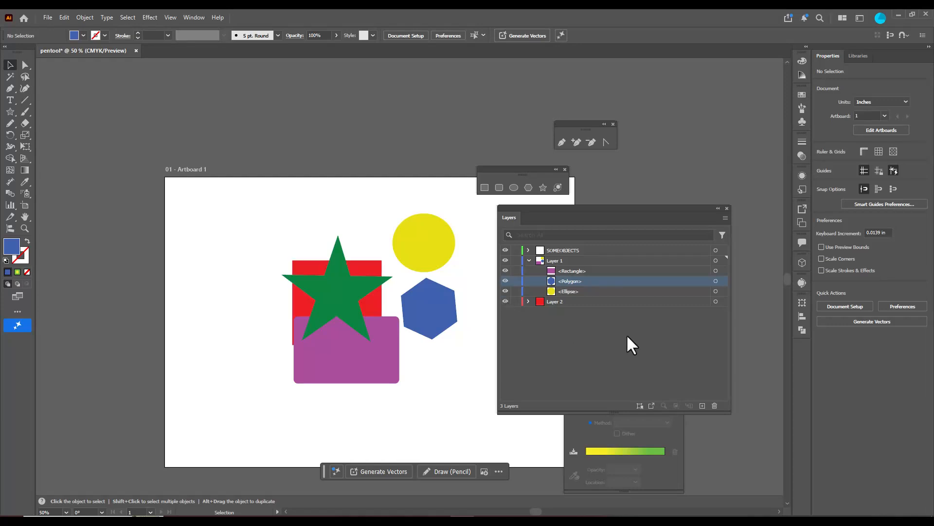
Collapse and select Layer 1, hide the entire layer, and show it again
click(528, 260)
click(563, 262)
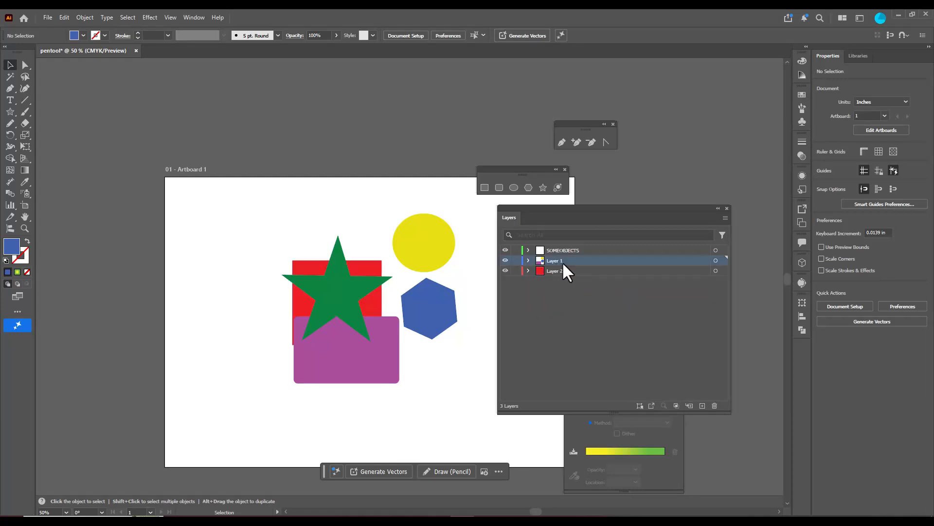
click(505, 260)
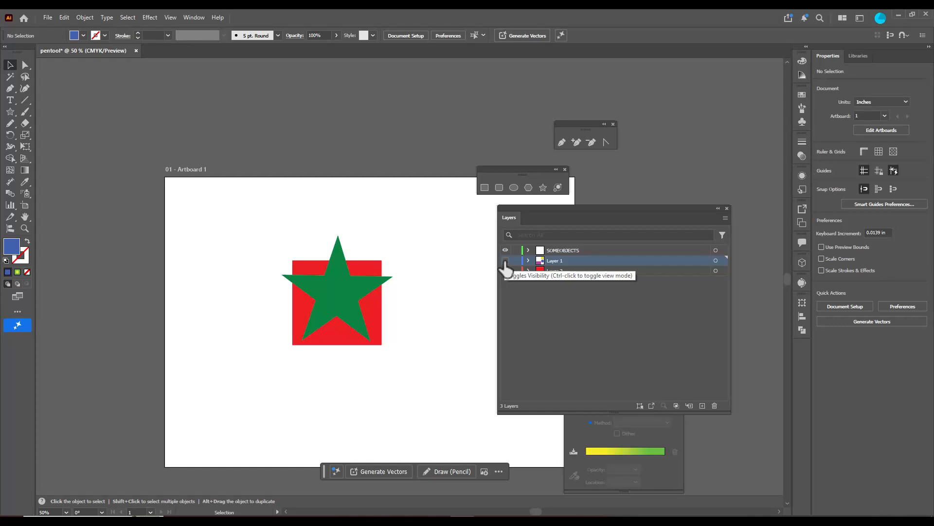
click(505, 261)
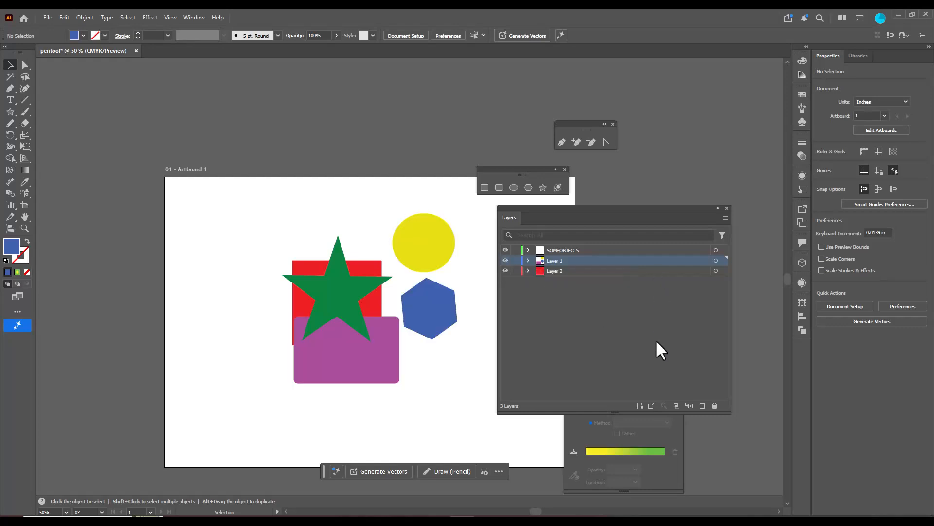
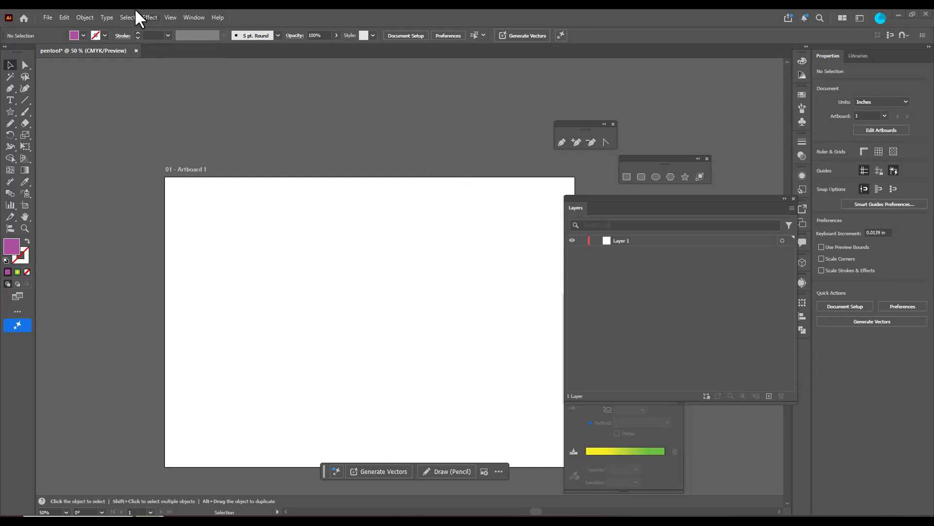
Place the cutepuppy image from the rscourses folder onto the artboard as a linked file
click(47, 20)
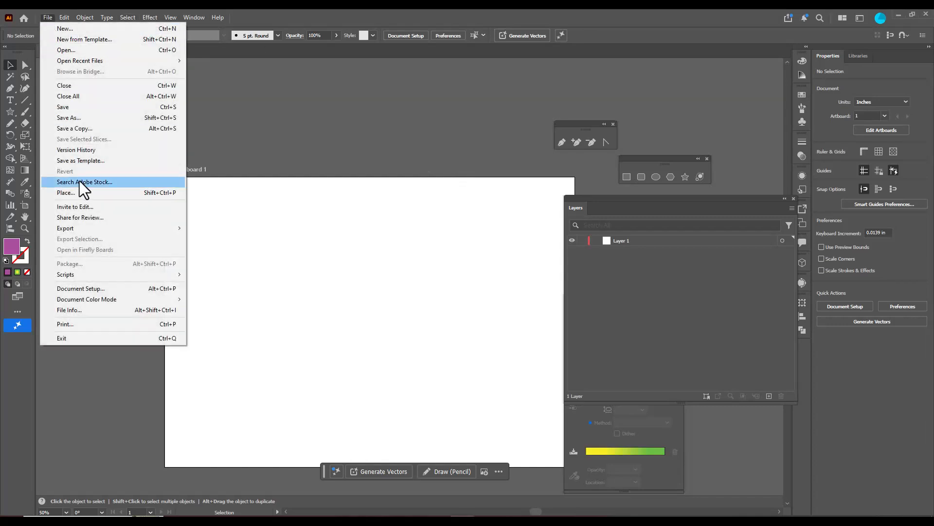
click(114, 193)
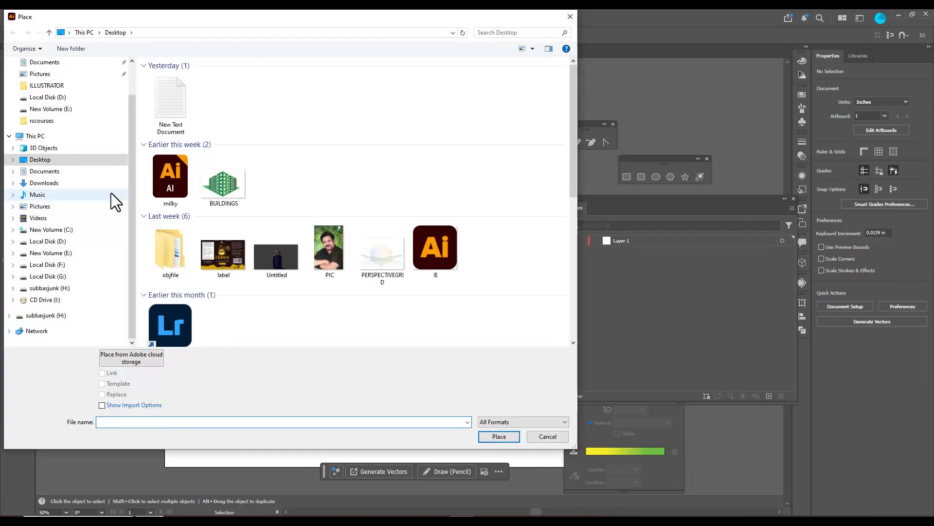
click(49, 86)
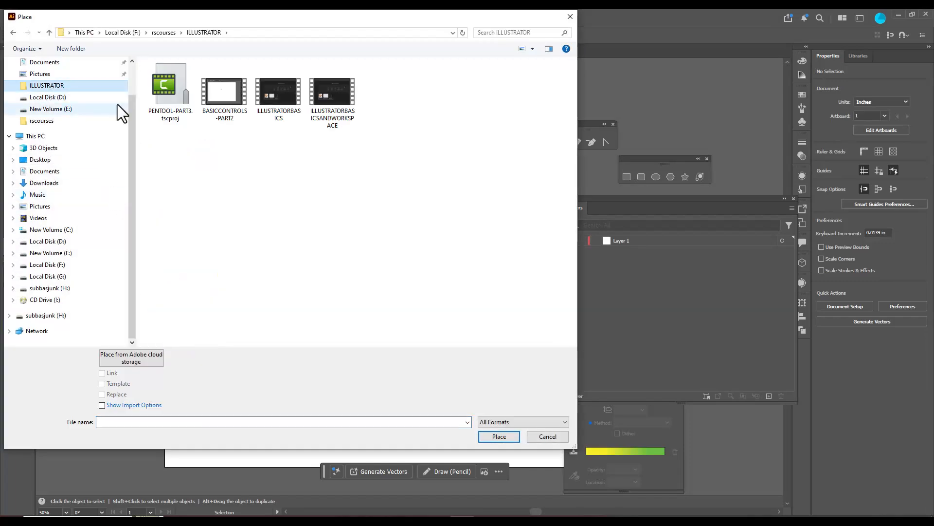
click(174, 34)
click(564, 93)
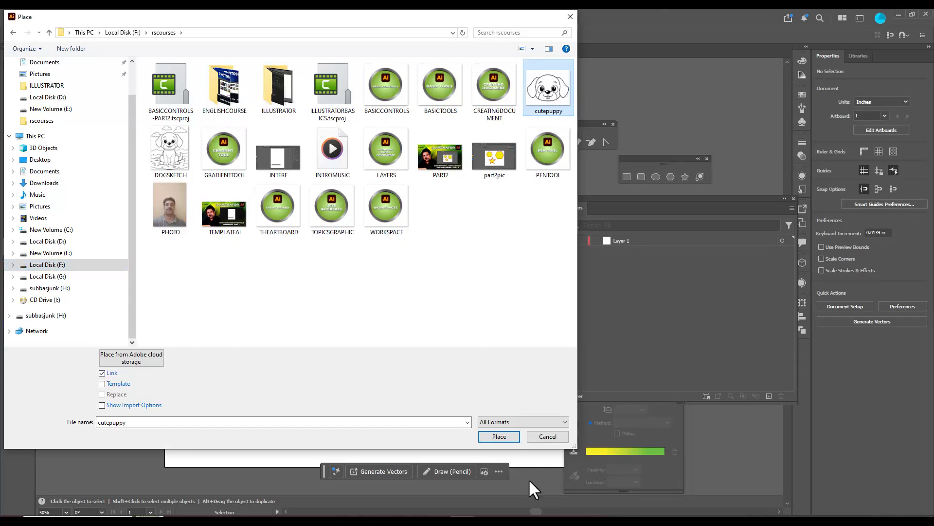
click(505, 436)
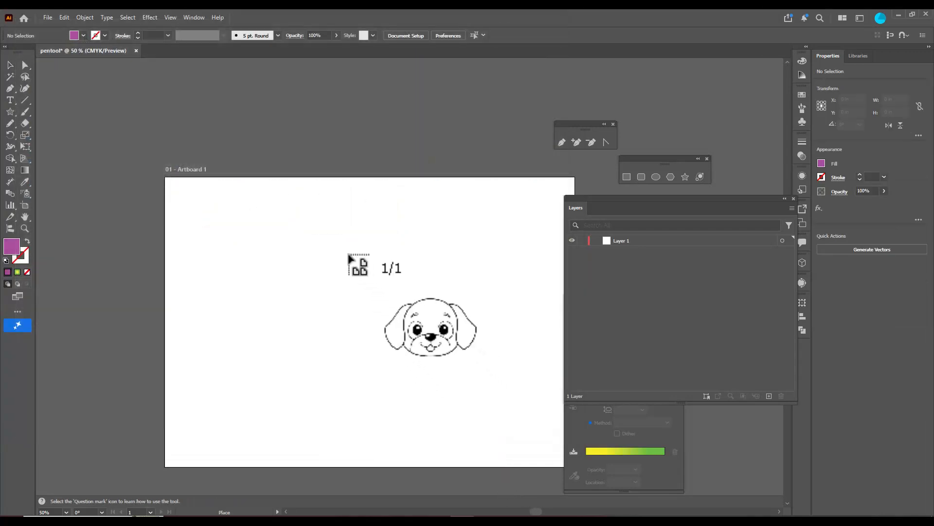
click(349, 255)
Reposition the puppy image near the artboard's centre and enlarge it to about 13.15 by 10.47 in
drag(472, 340, 360, 296)
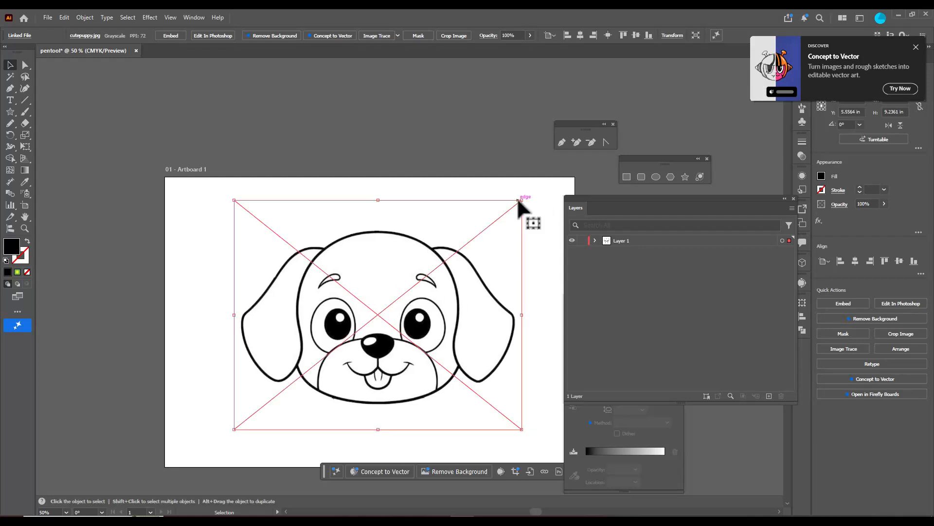
drag(522, 200, 544, 184)
drag(437, 264, 430, 269)
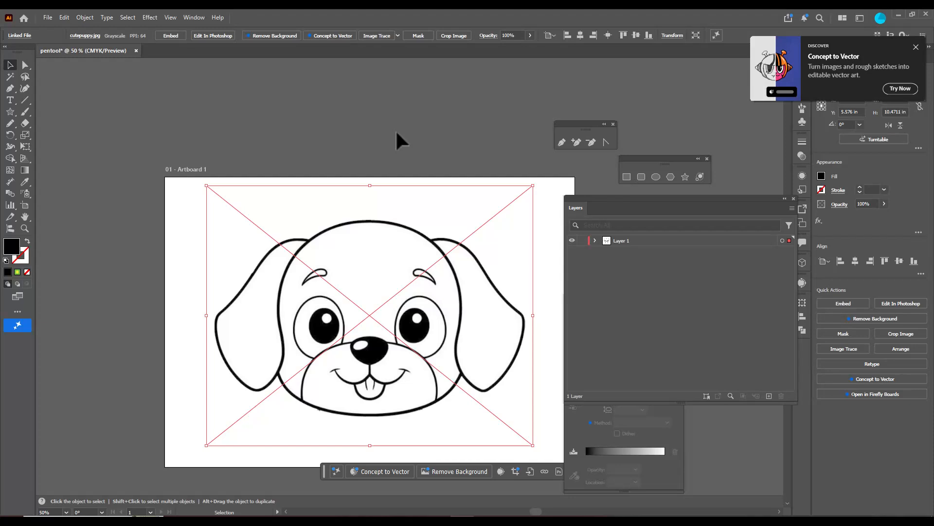
Move the floating panels clear of the artwork and lower the puppy image's opacity to 26%
drag(623, 199, 626, 199)
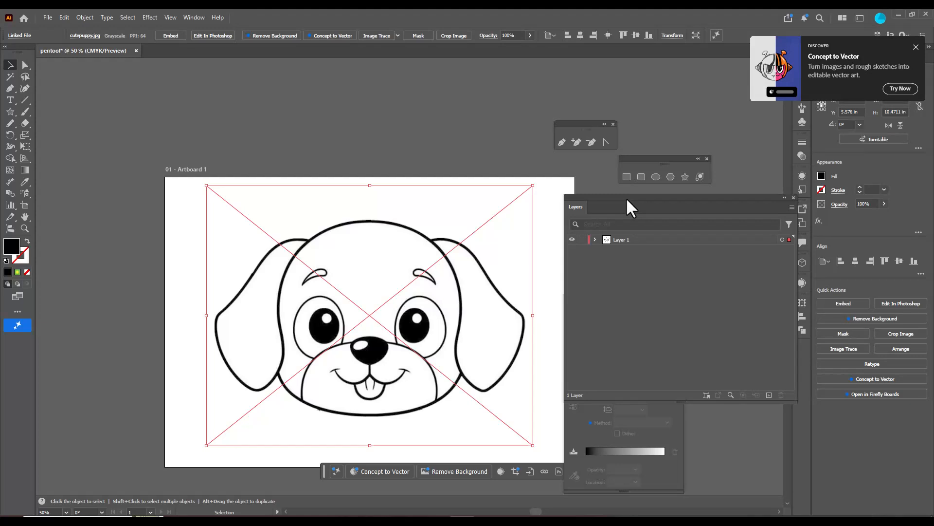
click(641, 241)
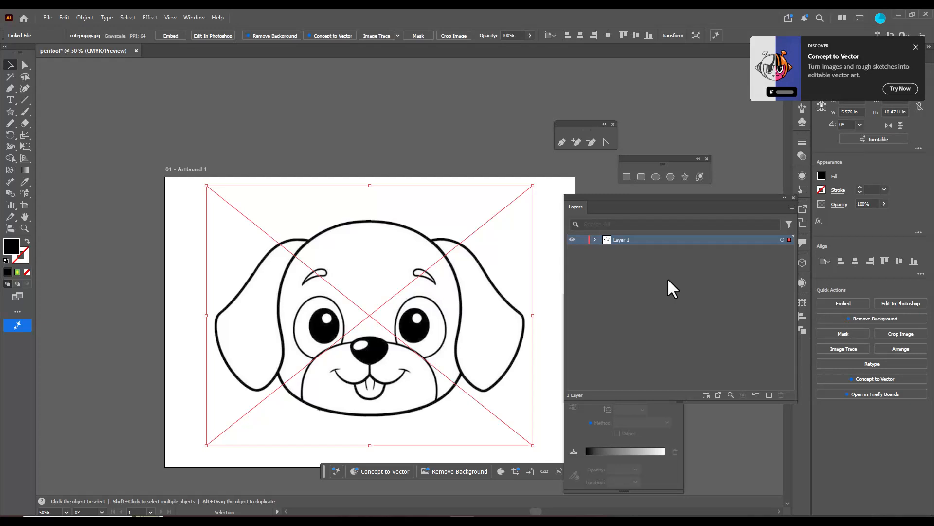
drag(572, 124, 501, 119)
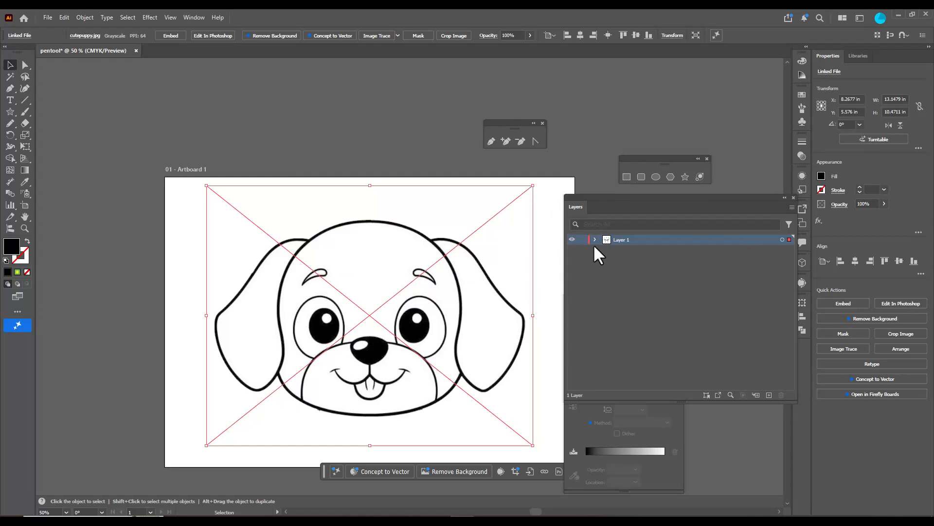
click(382, 167)
click(391, 241)
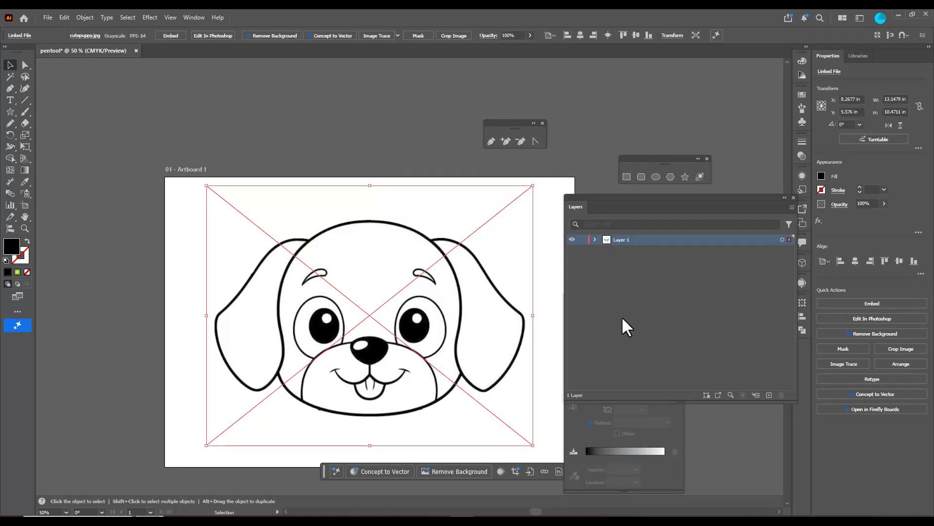
click(528, 36)
drag(527, 47, 501, 47)
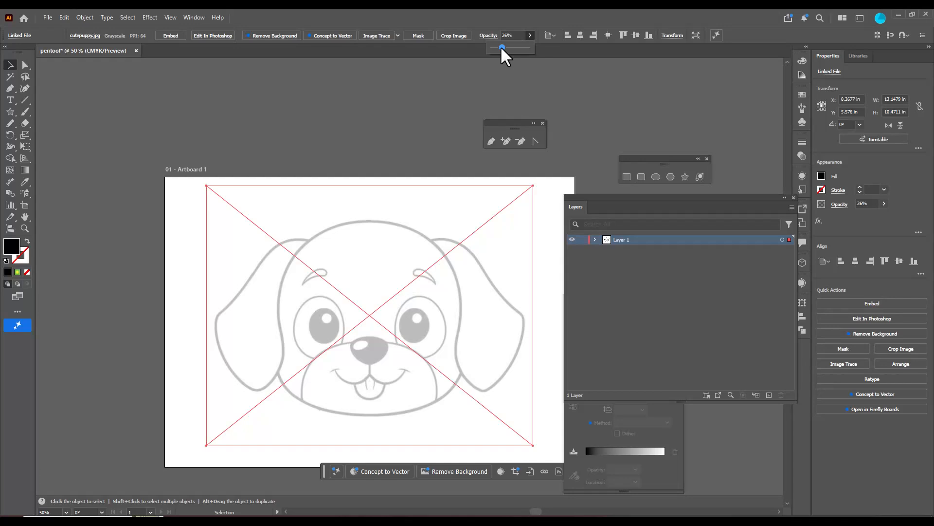
Rename Layer 1, which holds the puppy image, as referencelayer
double_click(621, 239)
text(referencelayer)
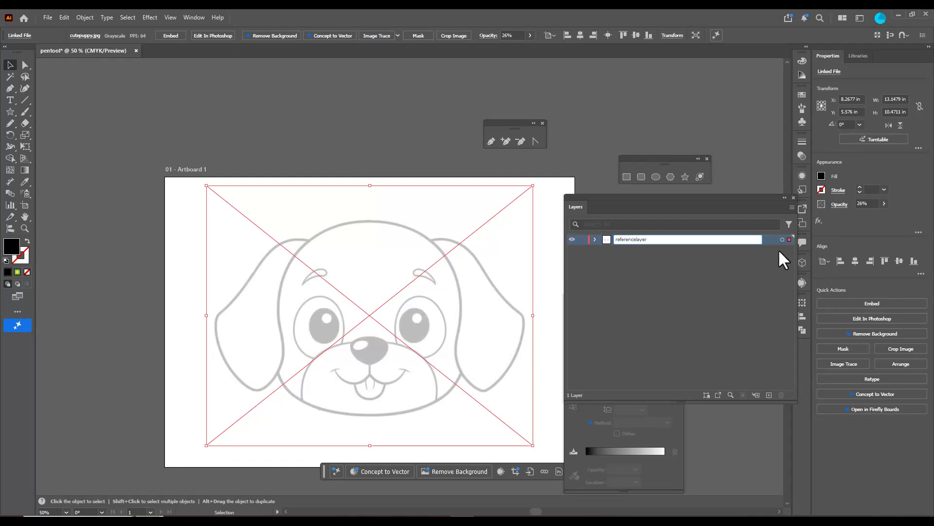
click(746, 265)
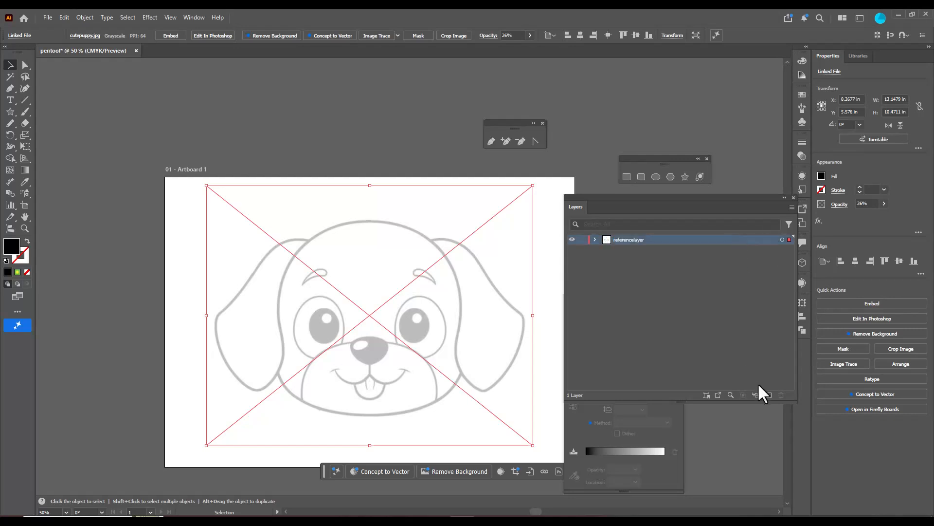
Add a new layer above referencelayer and lock referencelayer
click(768, 395)
click(583, 250)
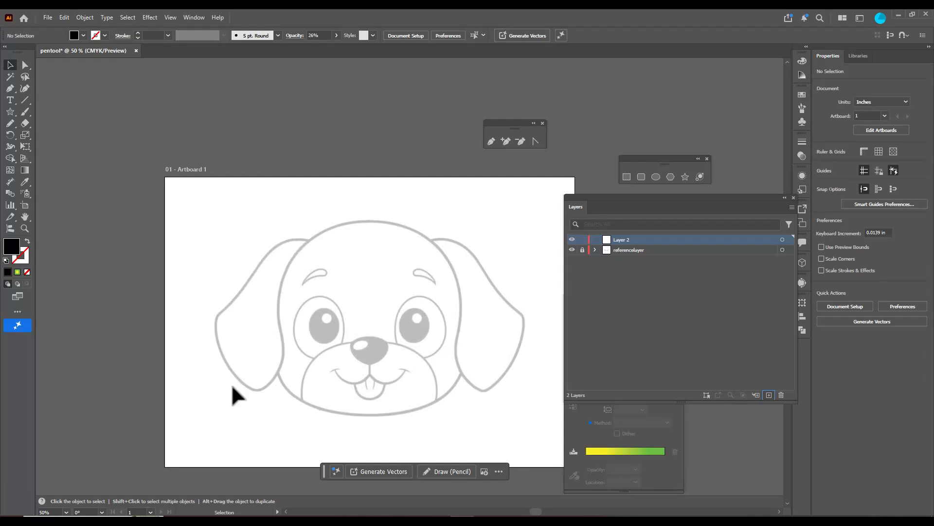
Prepare the Pen tool for tracing with no fill and a solid black 1 pt stroke
click(490, 140)
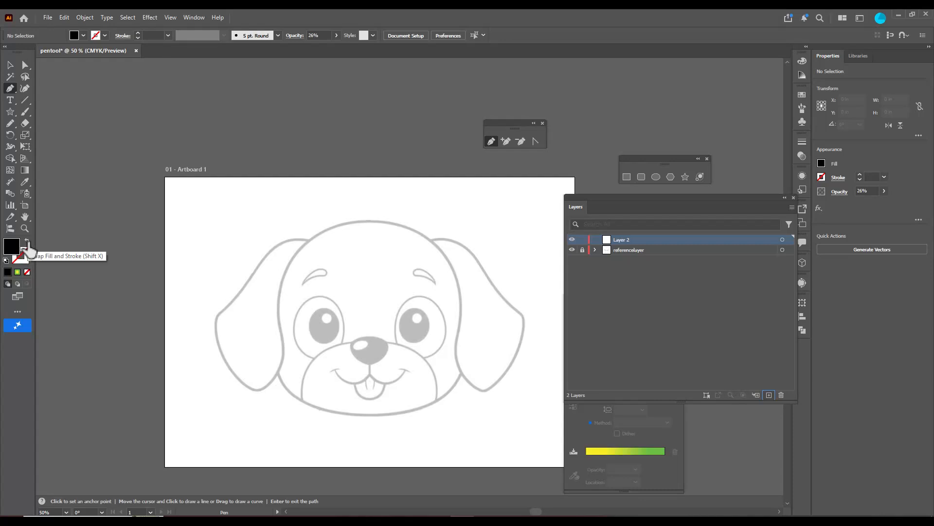
key(x)
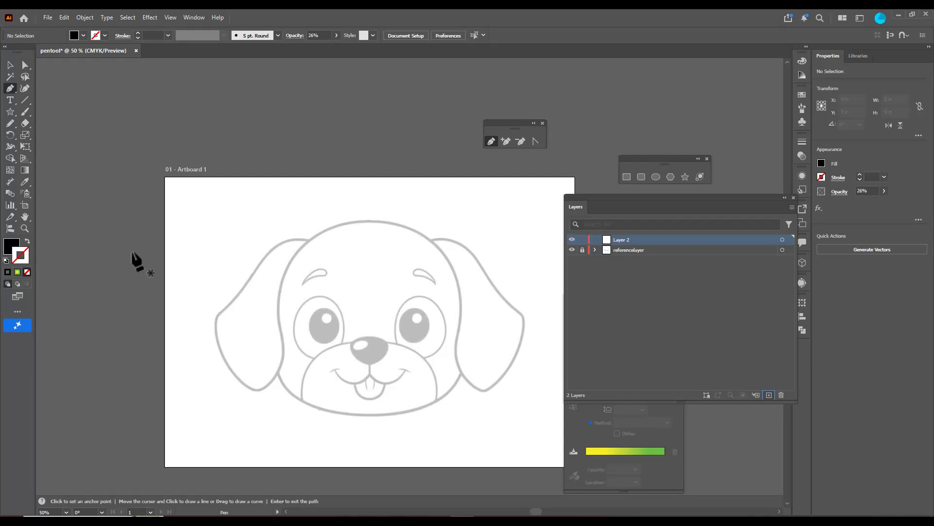
key(comma)
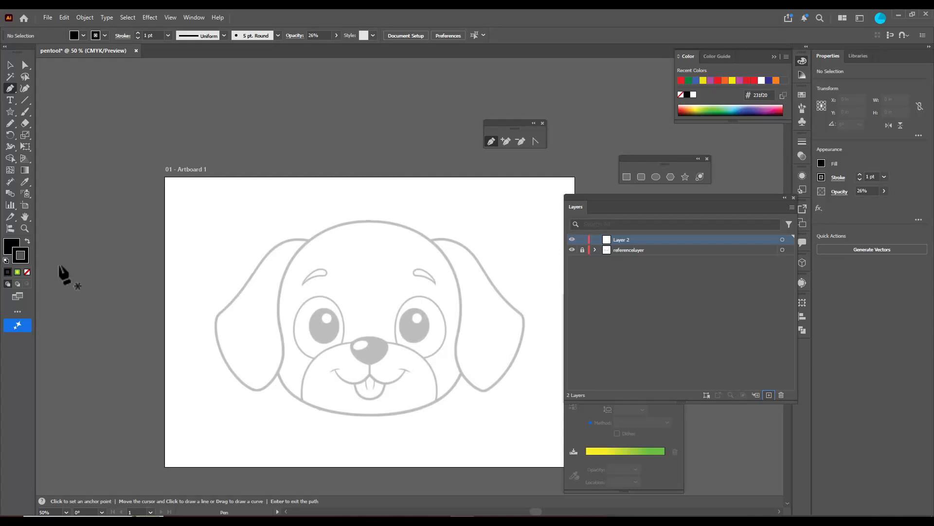
key(x)
key(slash)
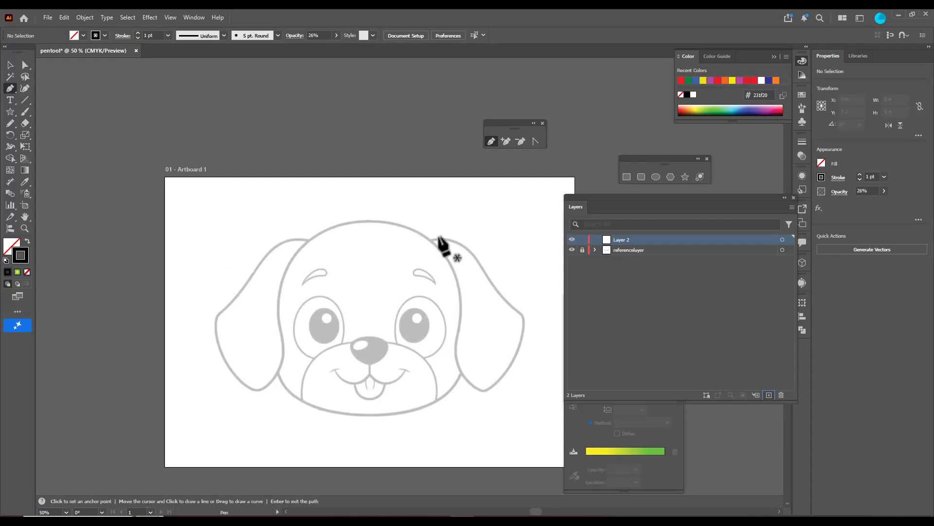
Trace the left ear's upper outer edge from the head joint to its outermost corner, shortening the curve handles
click(306, 239)
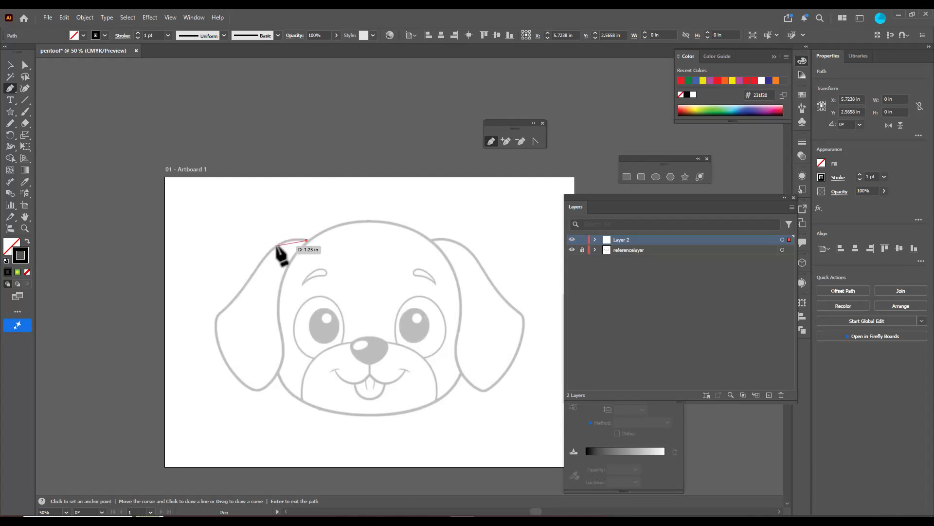
scroll(275, 247, up, 1)
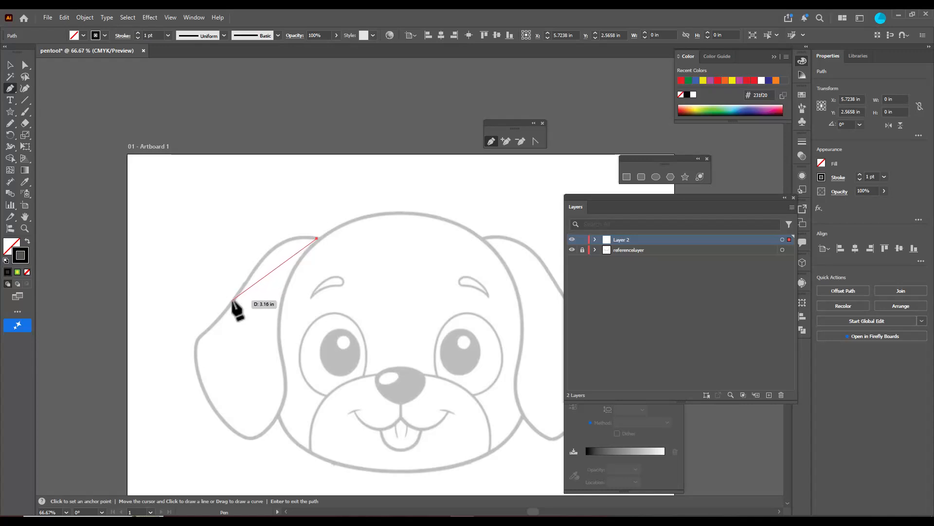
drag(232, 300, 183, 377)
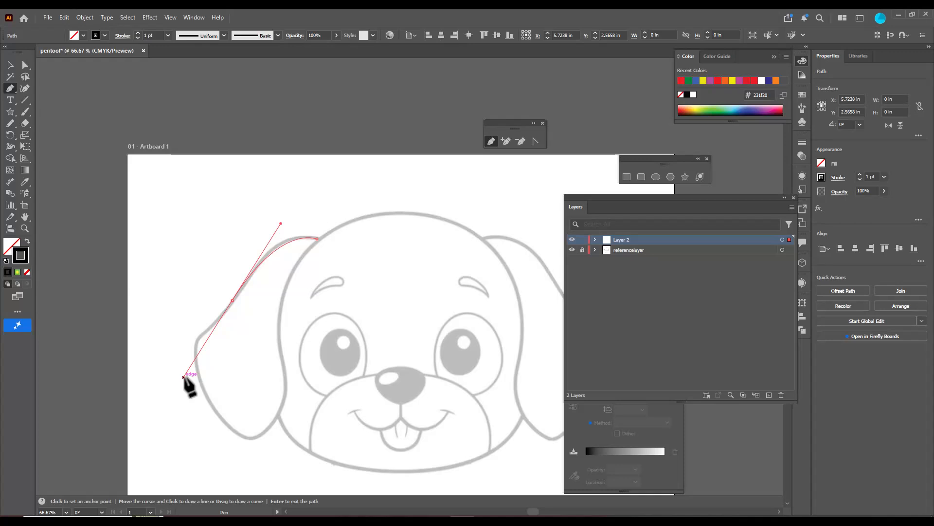
drag(184, 377, 182, 376)
drag(183, 376, 220, 318)
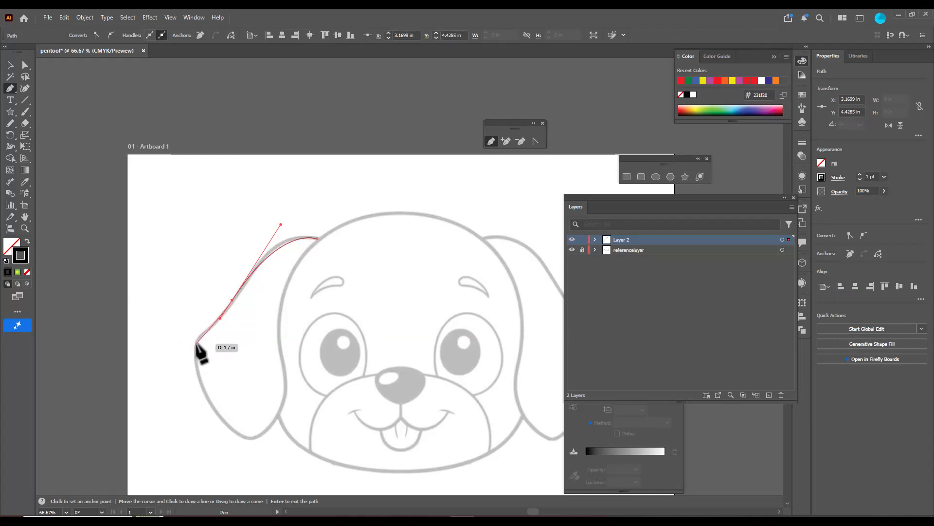
drag(196, 345, 195, 355)
drag(195, 356, 195, 356)
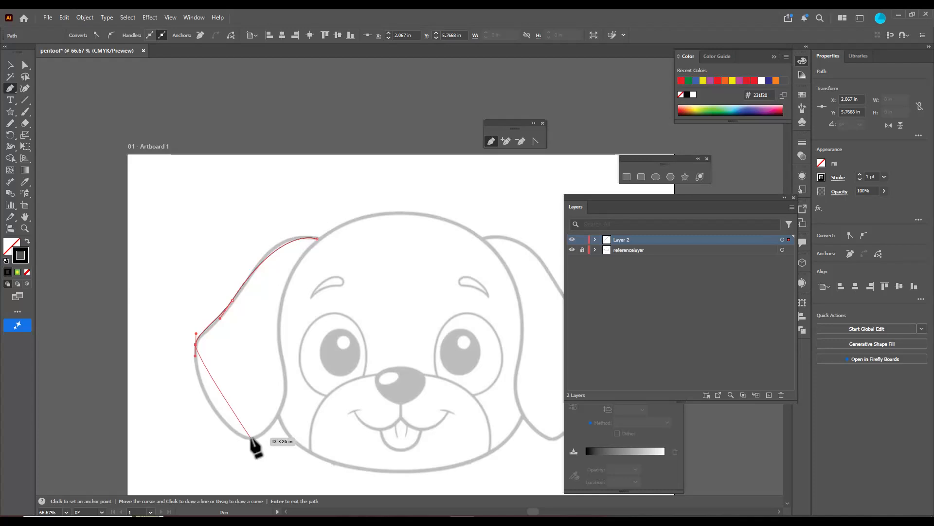
Continue the ear path around its lower tip and up the inner edge, closing it at the starting anchor
drag(251, 438, 302, 452)
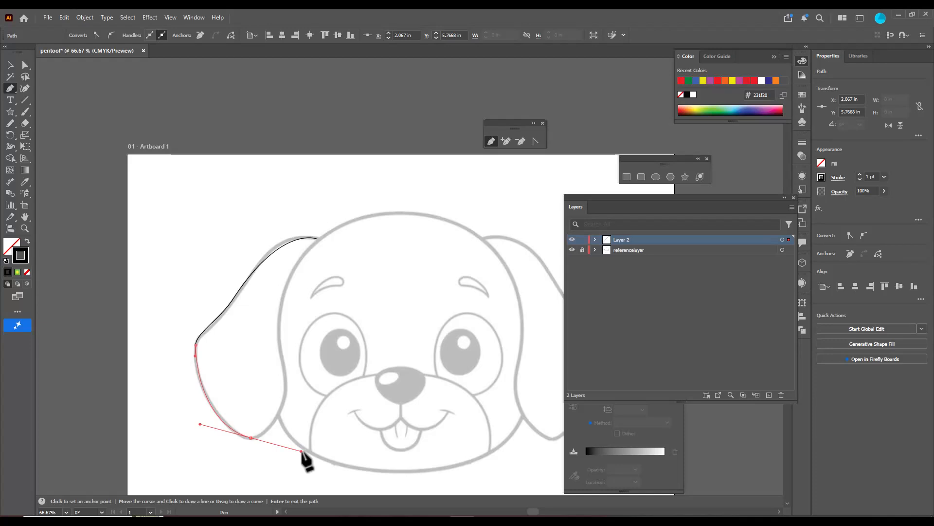
drag(302, 451, 263, 440)
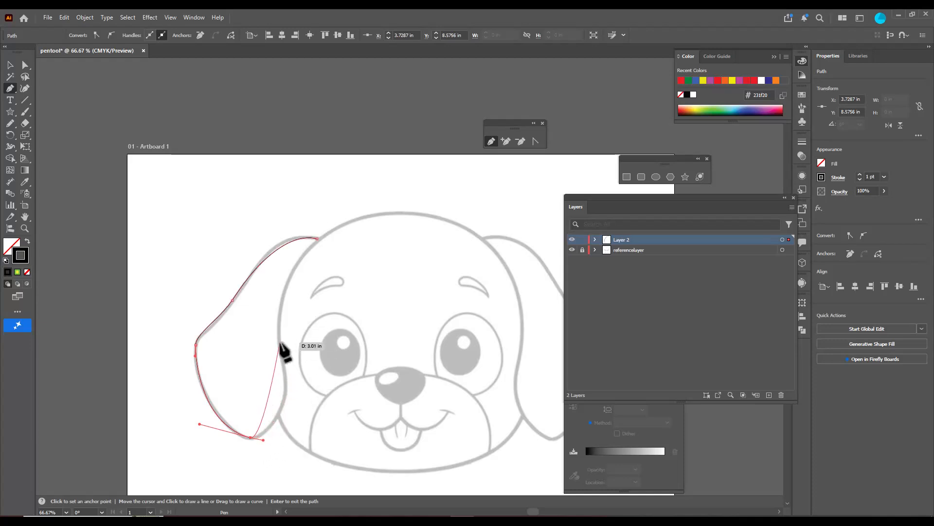
drag(280, 343, 259, 279)
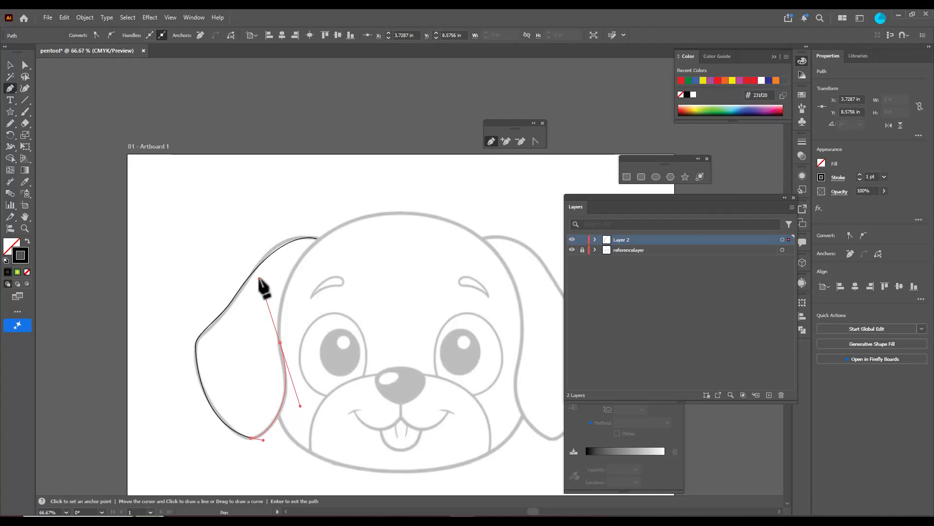
drag(259, 278, 274, 324)
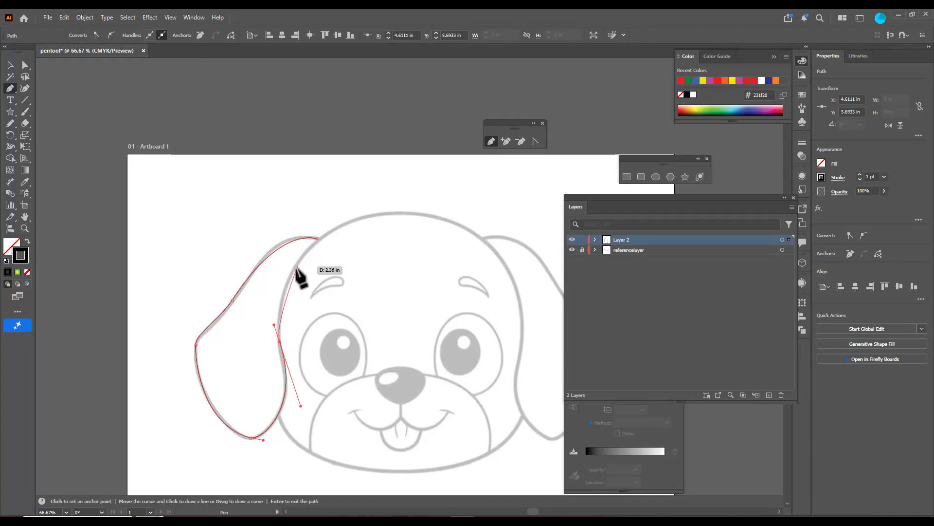
click(287, 281)
drag(289, 282, 298, 264)
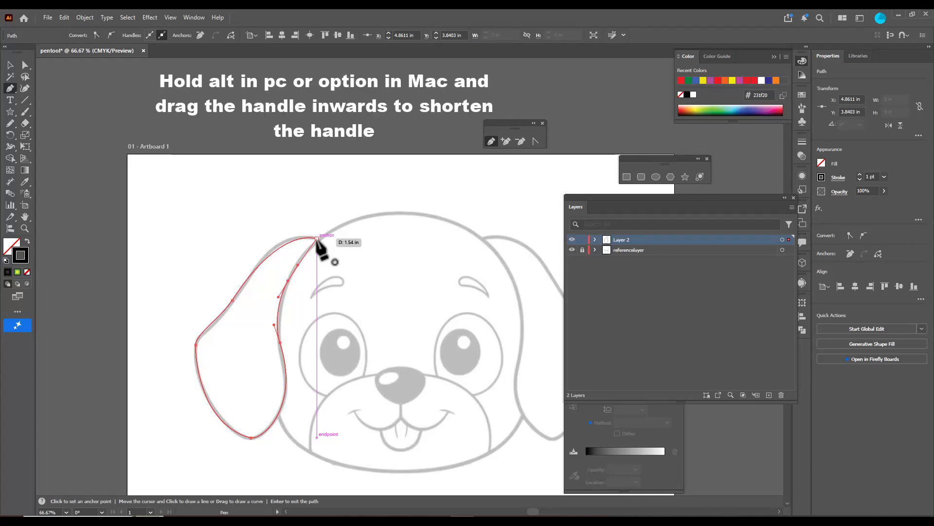
click(317, 239)
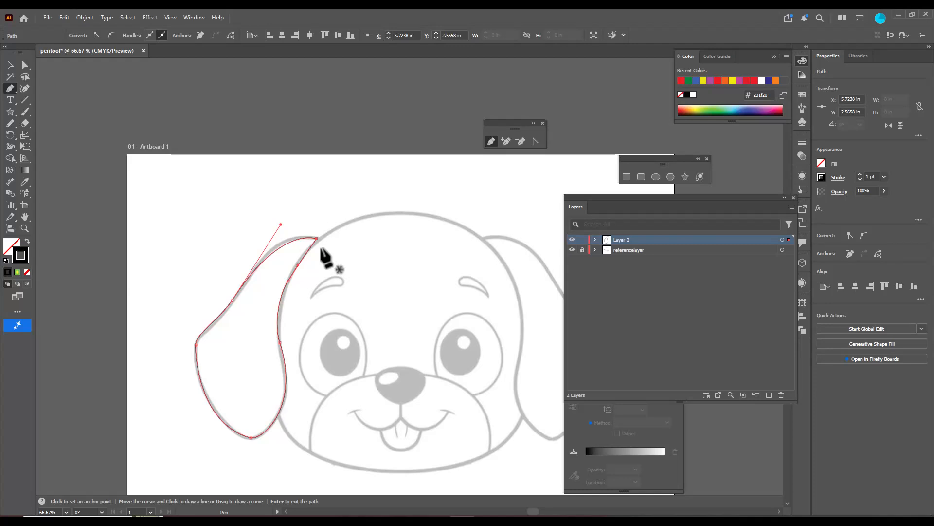
Adjust the anchors and handles at the ear's top and outer corner to follow the reference sketch more closely
key(ctrl)
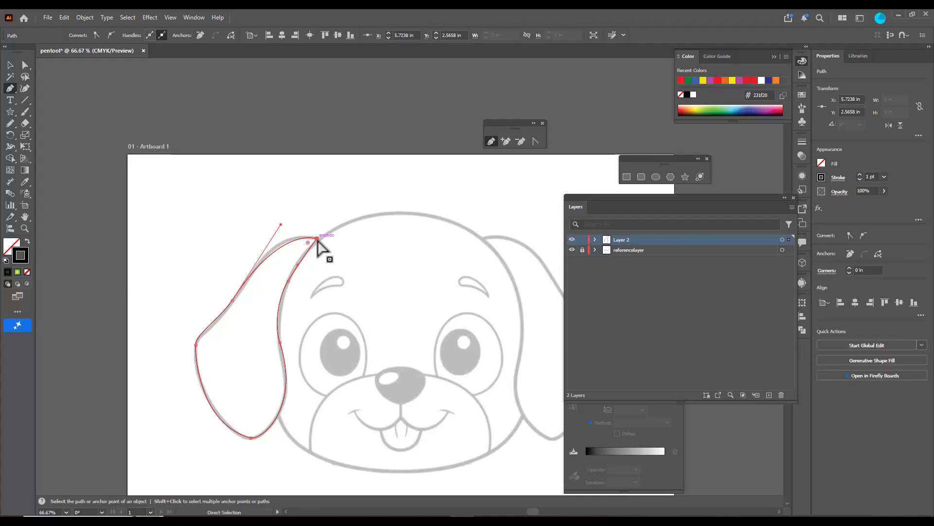
drag(317, 239, 281, 217)
drag(232, 302, 231, 301)
mouse_move(196, 334)
mouse_down()
mouse_move(201, 324)
mouse_move(196, 347)
mouse_up()
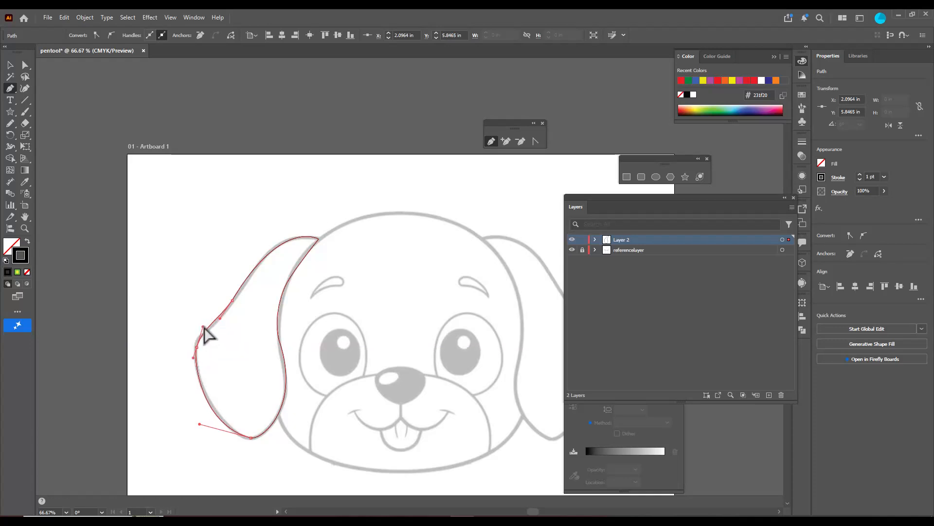
drag(220, 319, 195, 347)
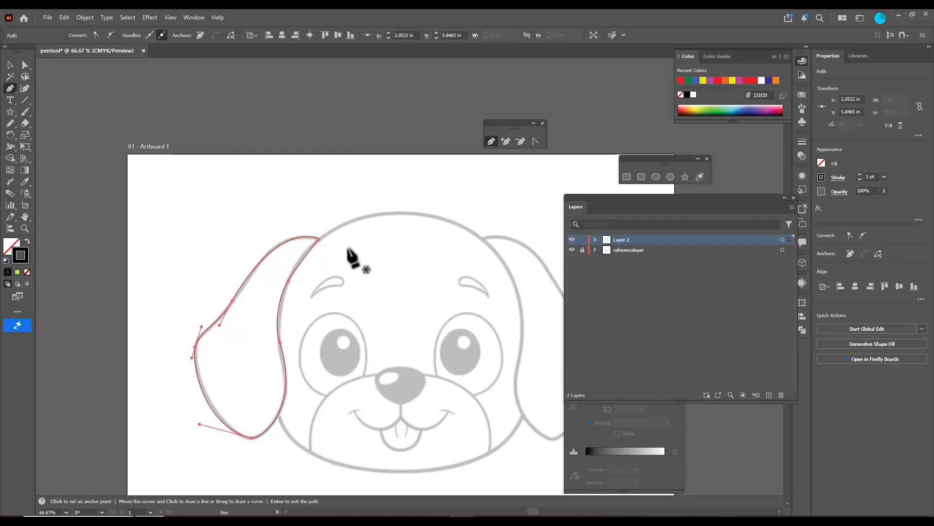
Hide referencelayer to view the traced ear alone, and switch to the Selection tool
click(572, 250)
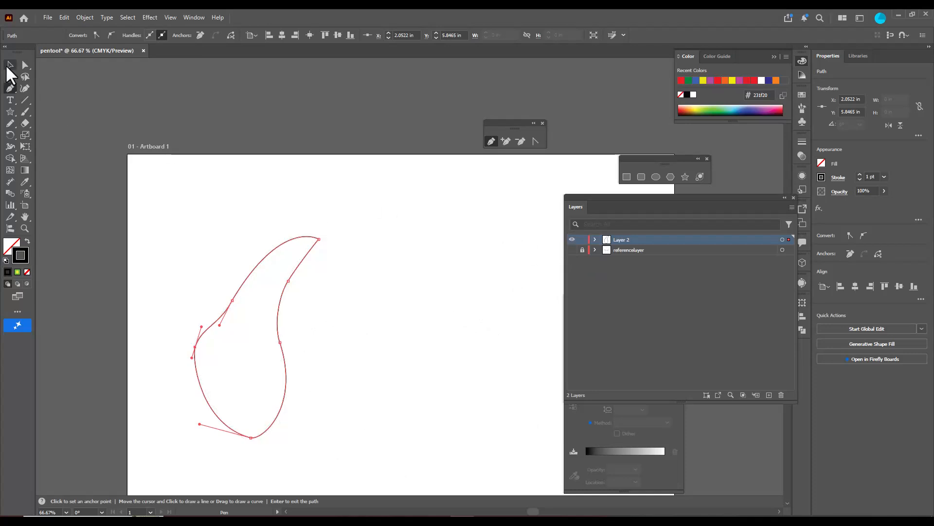
click(9, 65)
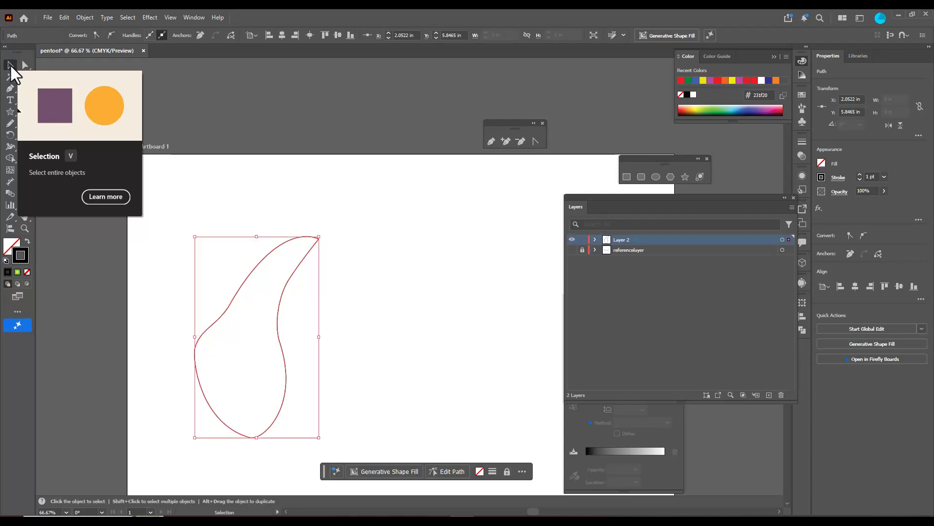
Set the traced ear's stroke weight to 4 pt and deselect it
click(246, 117)
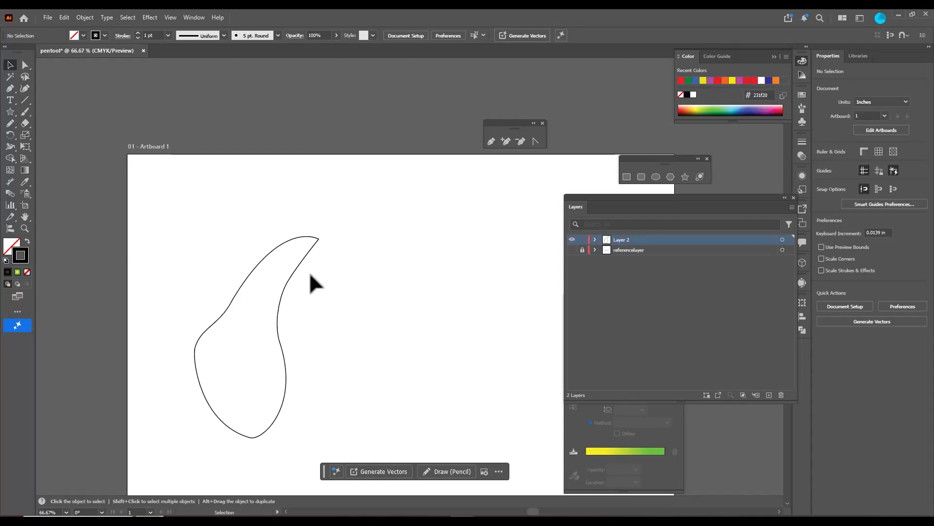
click(305, 257)
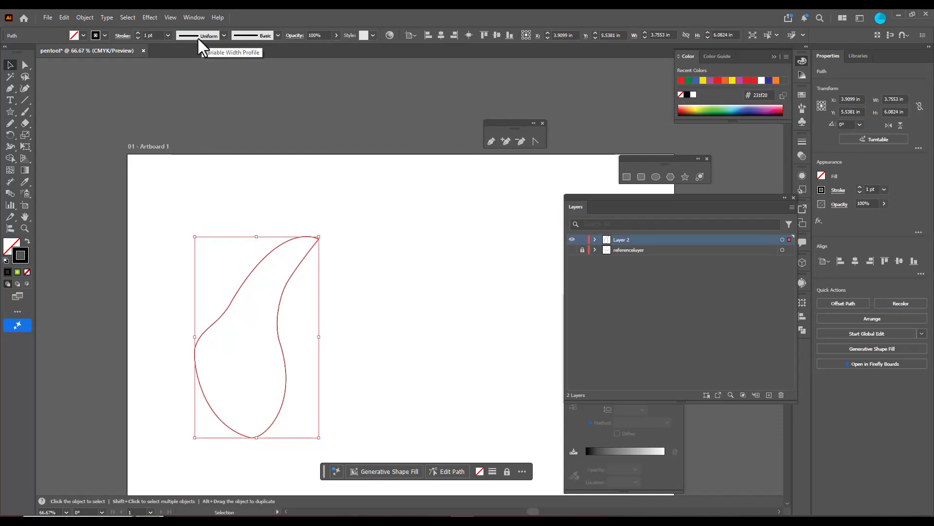
click(137, 33)
click(136, 33)
click(138, 33)
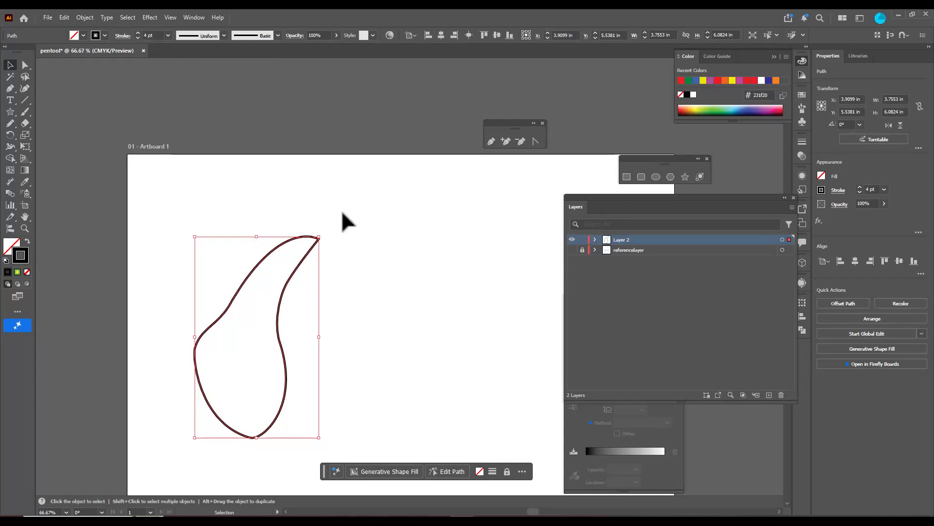
click(365, 251)
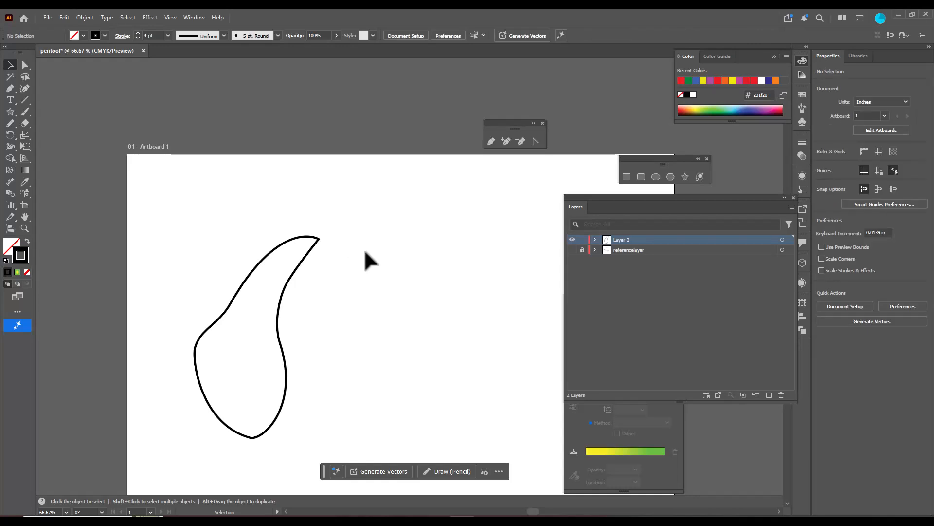
Apply the tapered Width Profile 1 to the ear's stroke
click(298, 267)
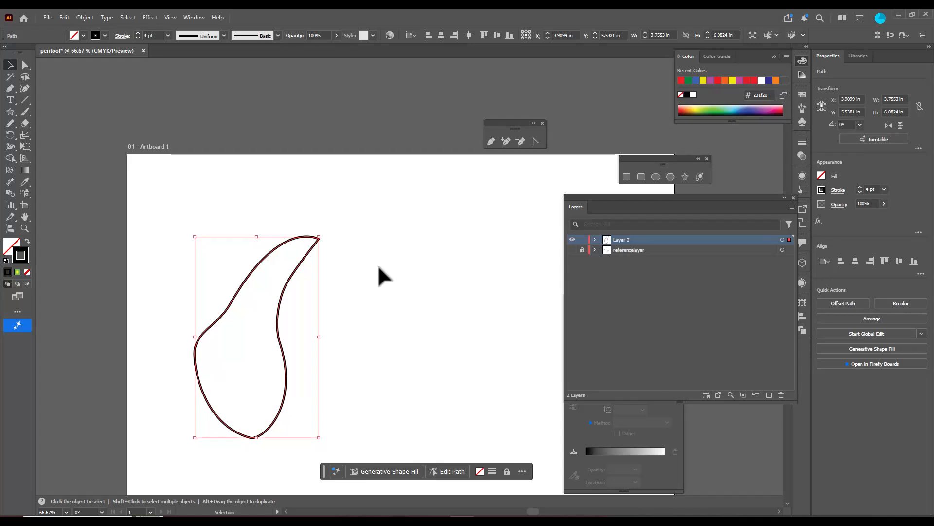
click(223, 36)
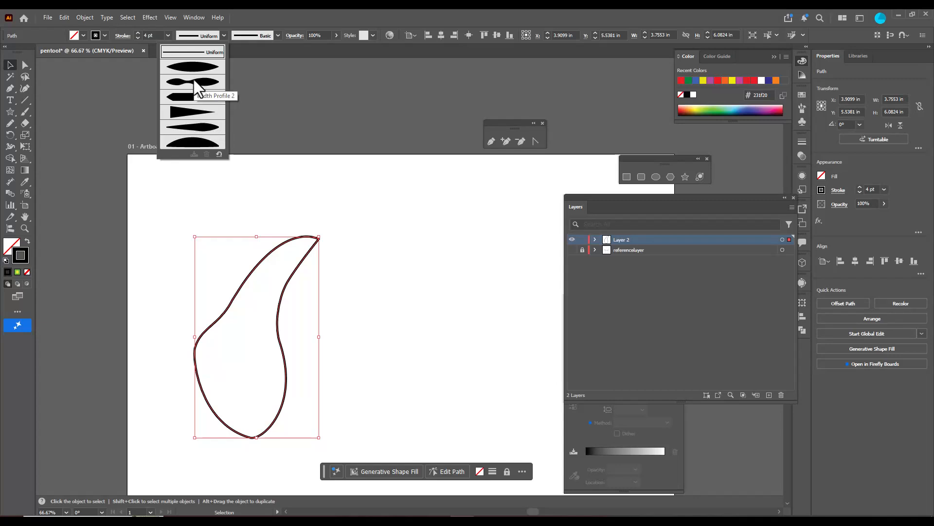
click(187, 129)
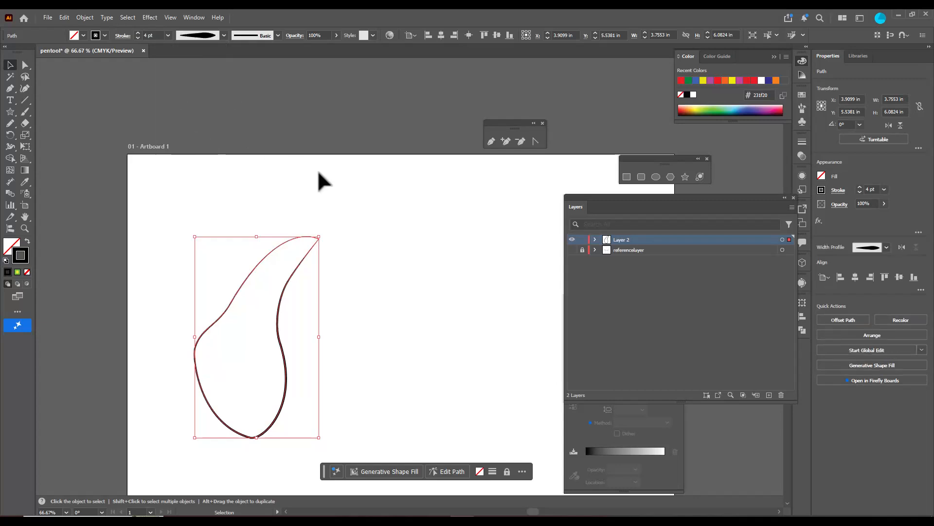
click(223, 35)
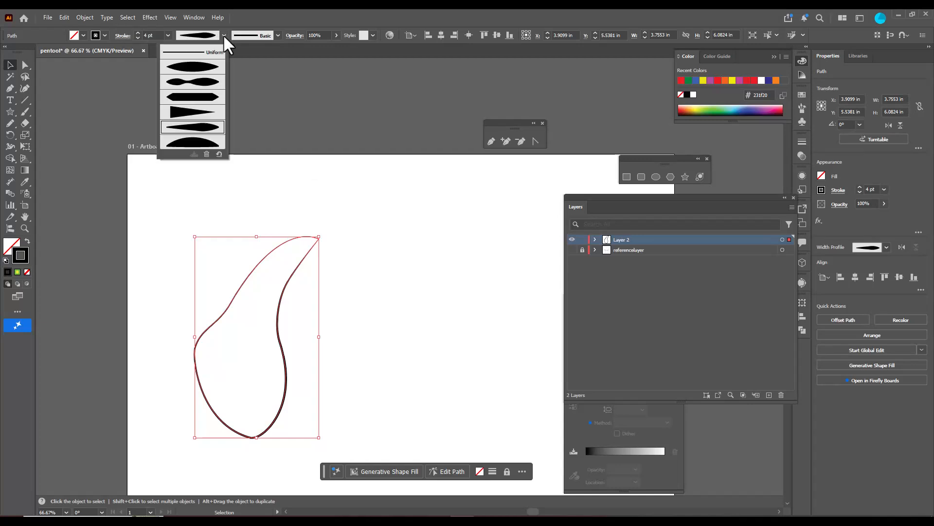
click(192, 69)
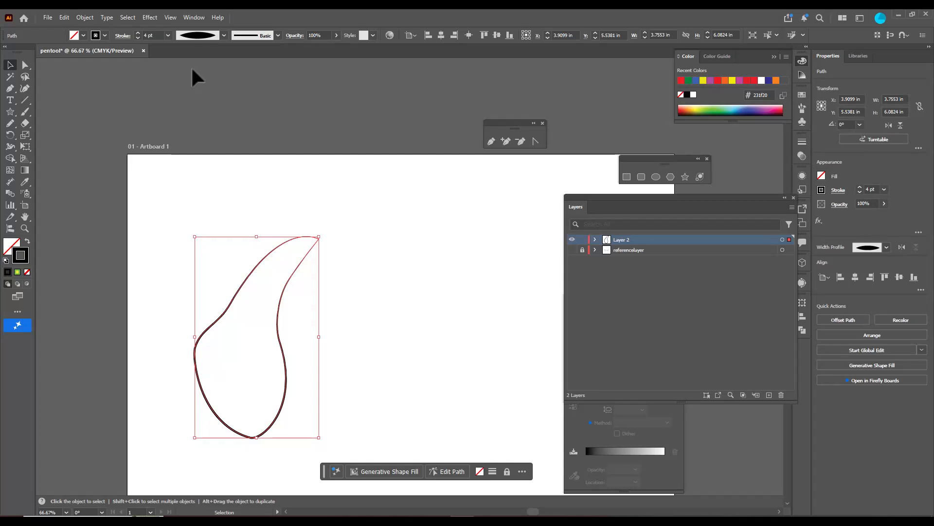
Increase the ear's stroke weight to 7 pt and deselect the path
click(138, 33)
click(138, 33)
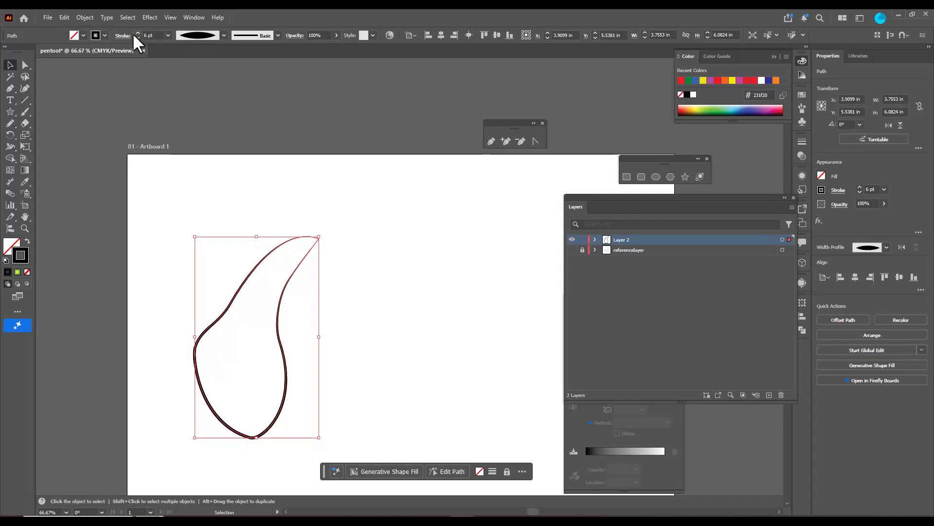
click(137, 34)
click(290, 168)
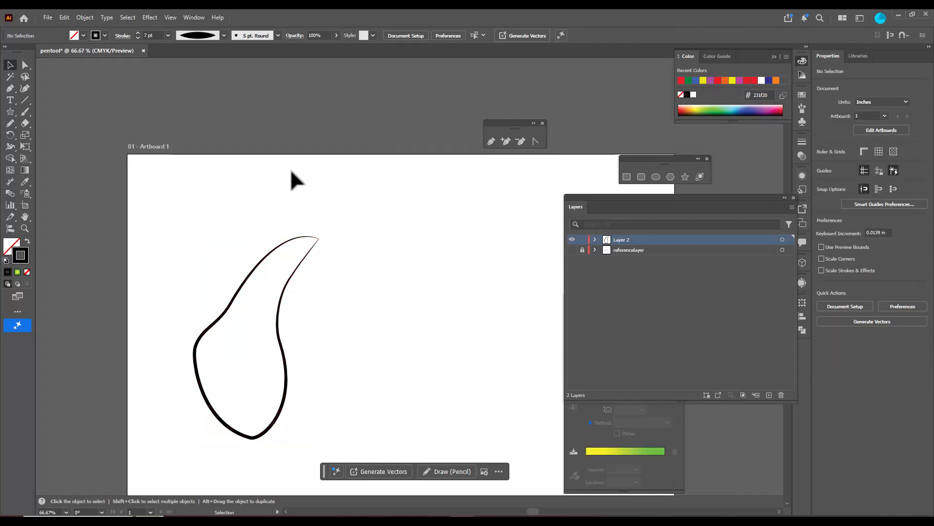
Show referencelayer again and lock the ear path inside Layer 2
click(572, 250)
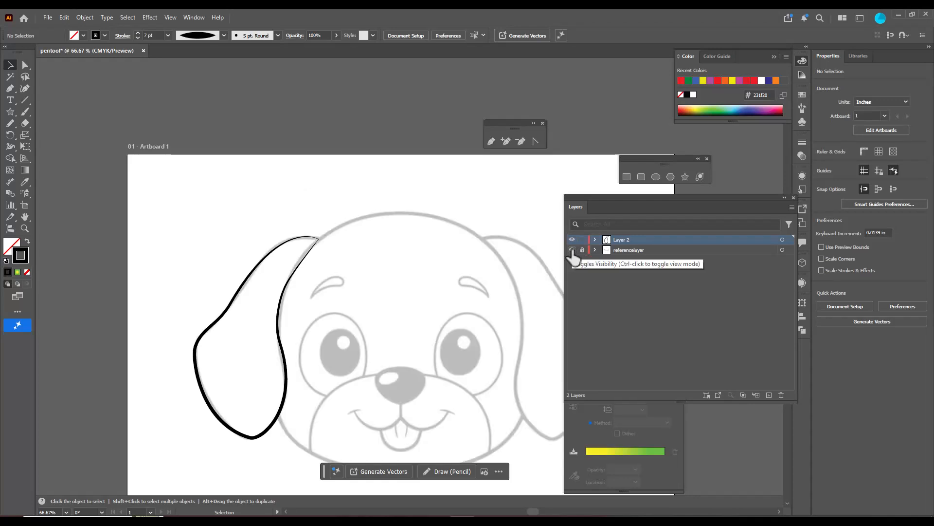
click(595, 240)
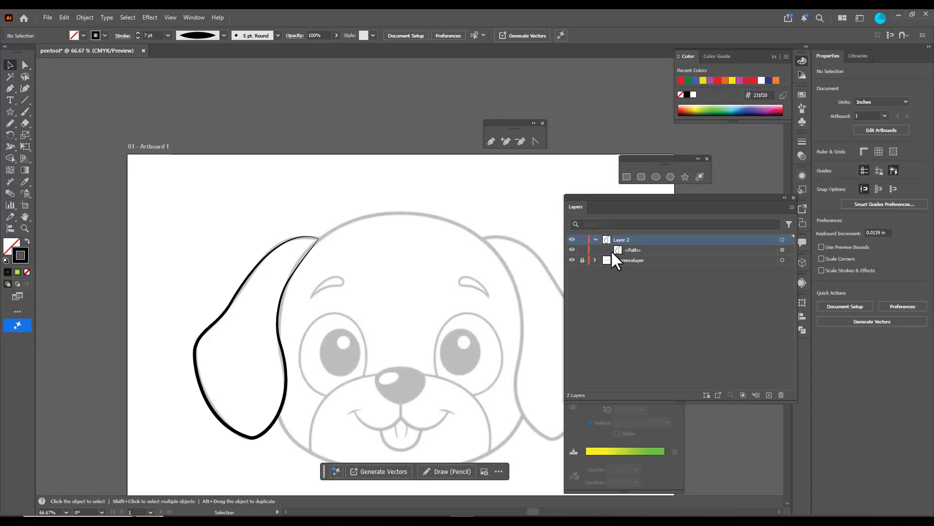
click(582, 249)
click(638, 250)
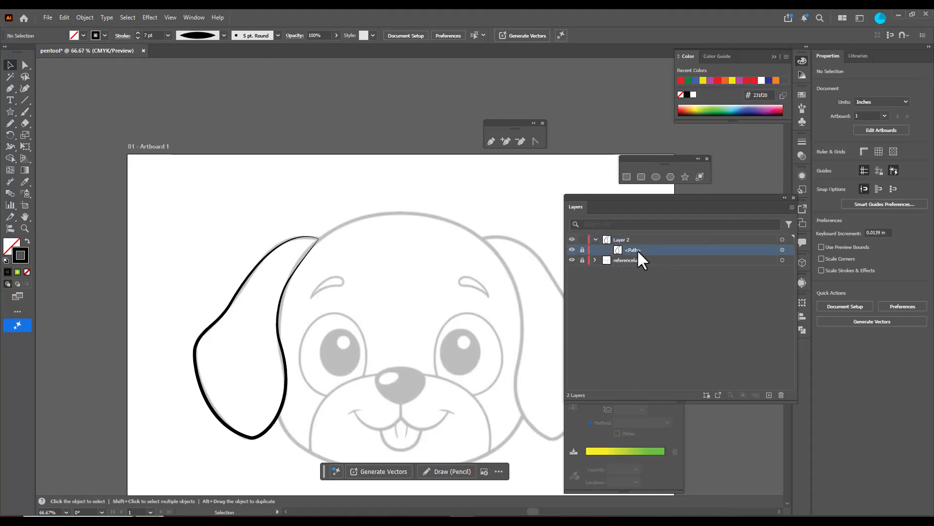
Create a new layer above Layer 2 for the head outline and collapse Layer 2's contents
scroll(389, 214, down, 2)
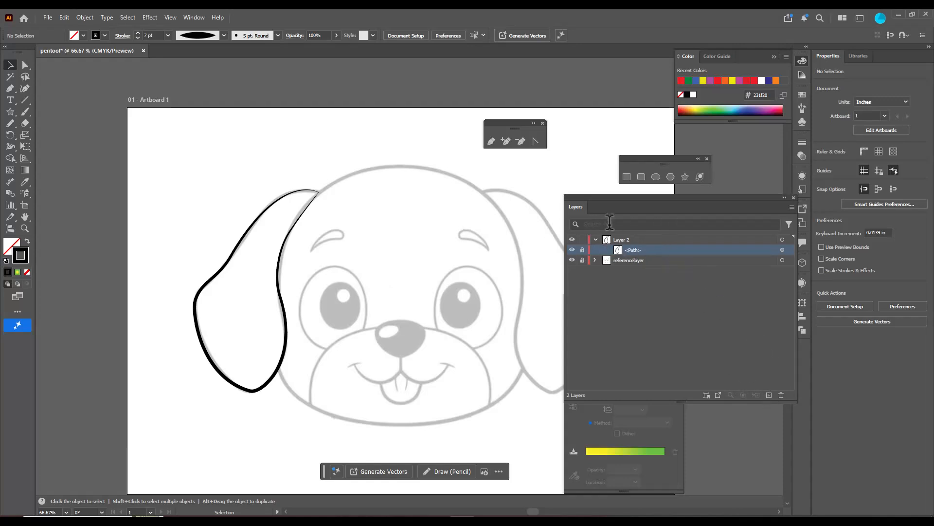
click(768, 395)
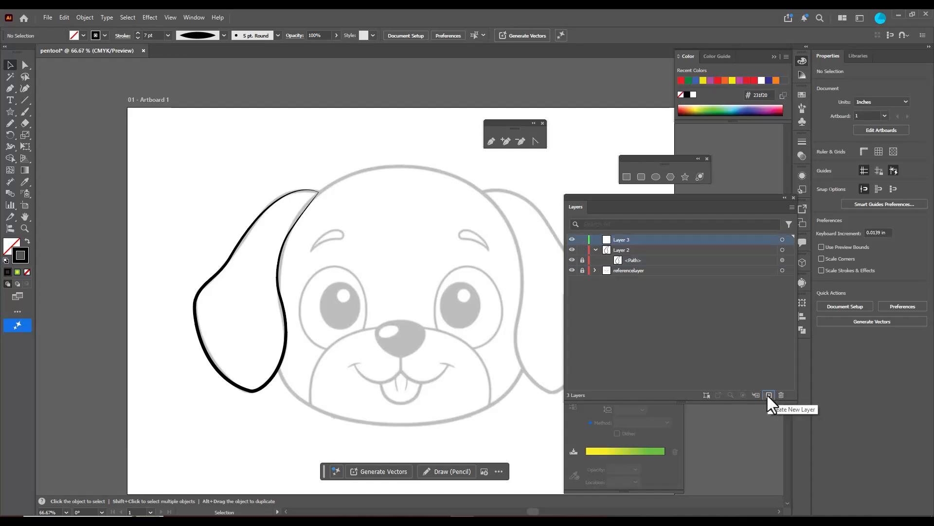
mouse_move(647, 239)
mouse_down()
mouse_move(645, 254)
mouse_move(645, 240)
mouse_up()
click(595, 249)
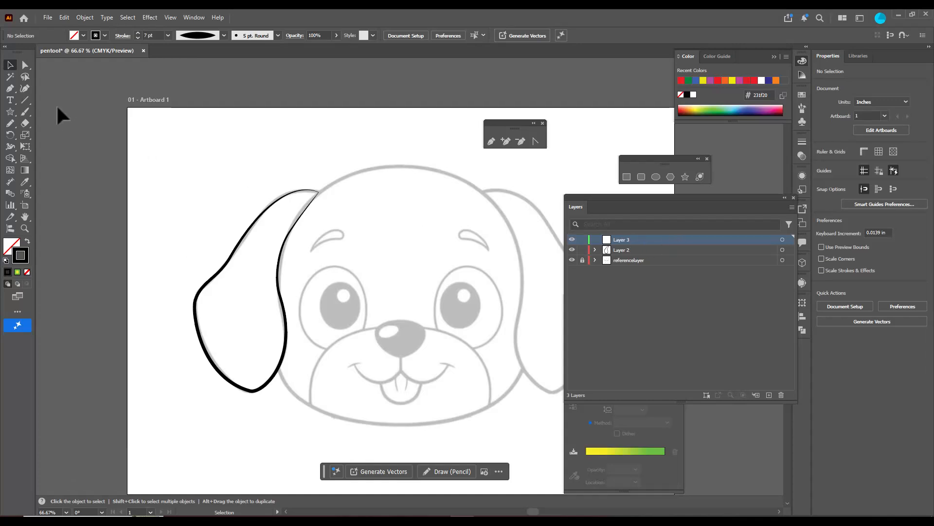
Activate the Pen tool and hide Layer 2 so that only the reference sketch shows
click(9, 88)
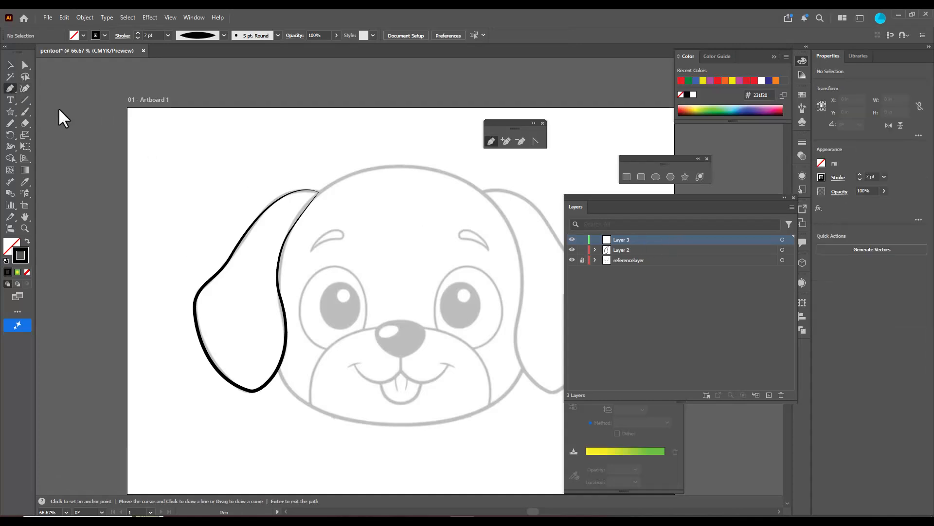
click(393, 166)
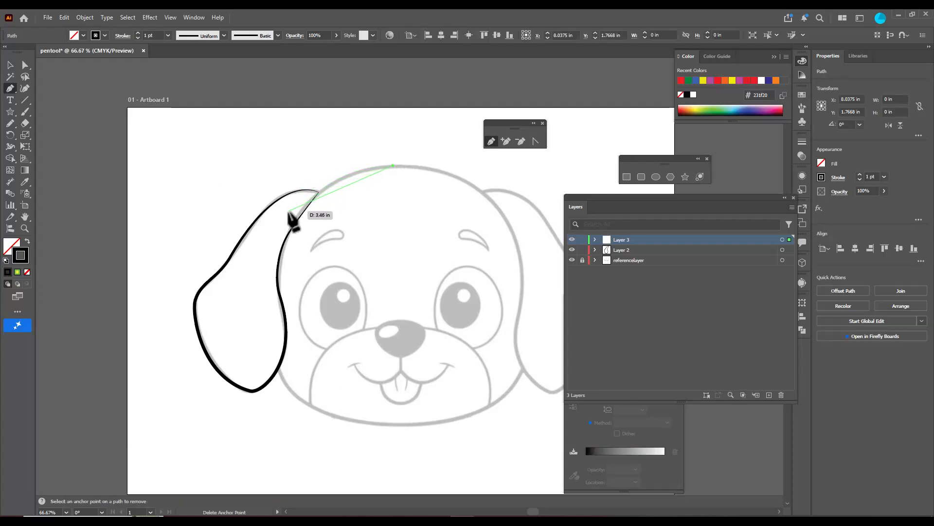
key(Escape)
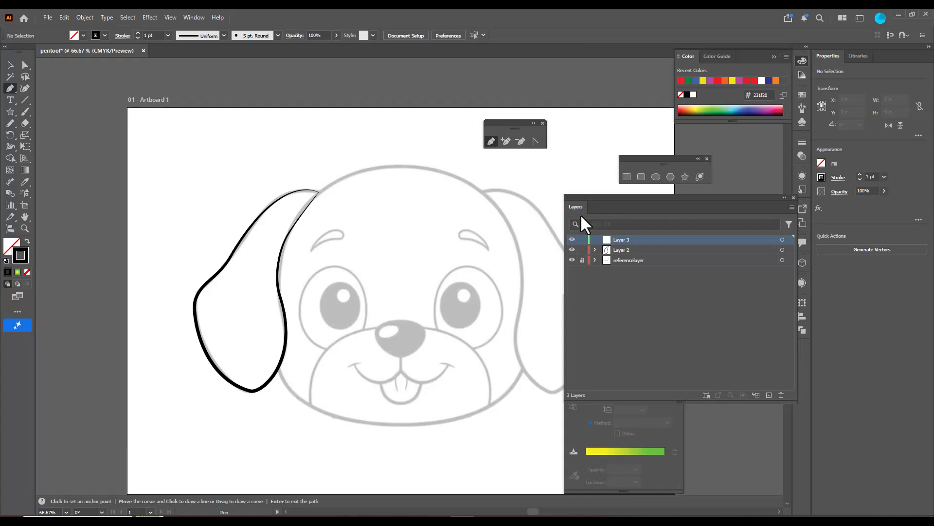
click(573, 250)
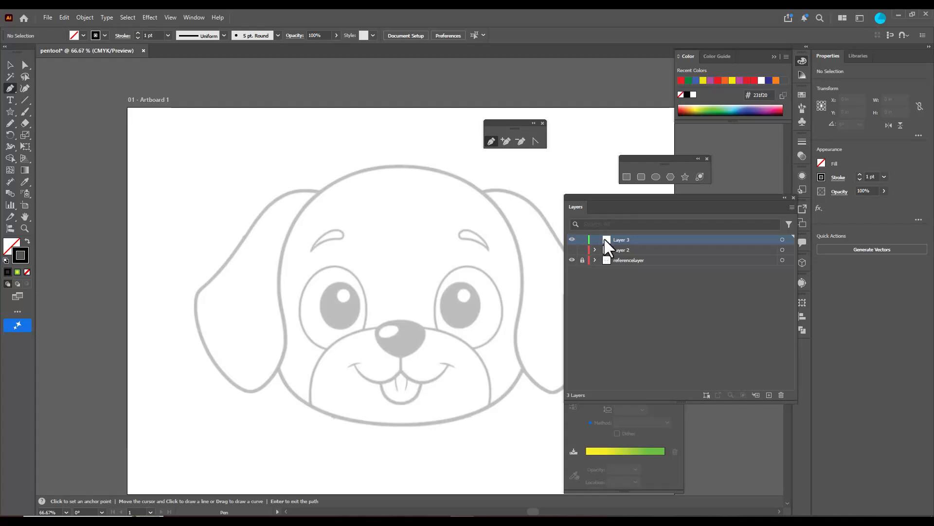
On Layer 3, trace the head's left side from the top center to the lower cheek, shortening the handle at the temple
click(393, 166)
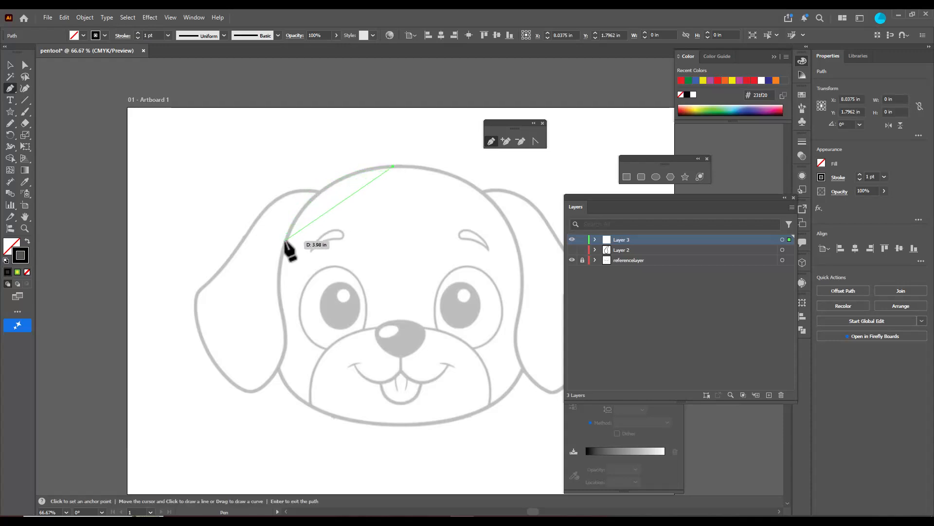
drag(286, 240, 267, 310)
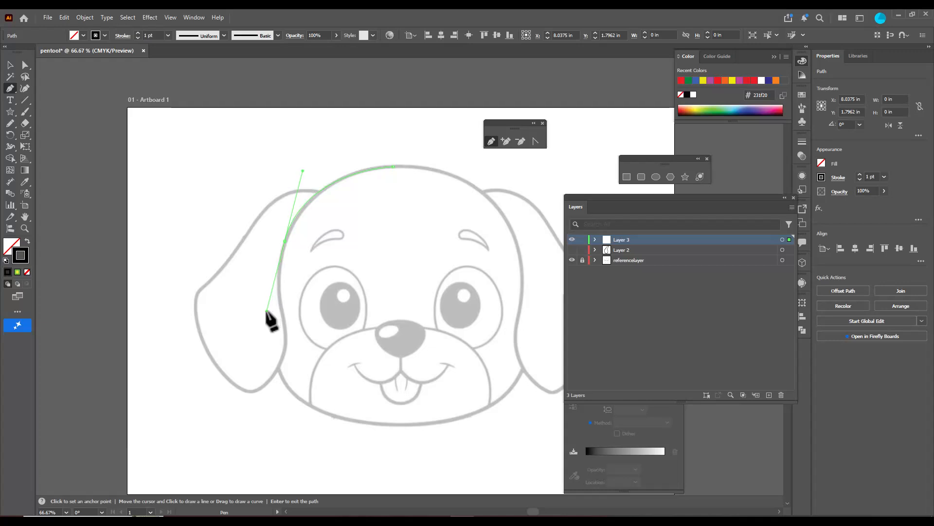
drag(267, 310, 282, 254)
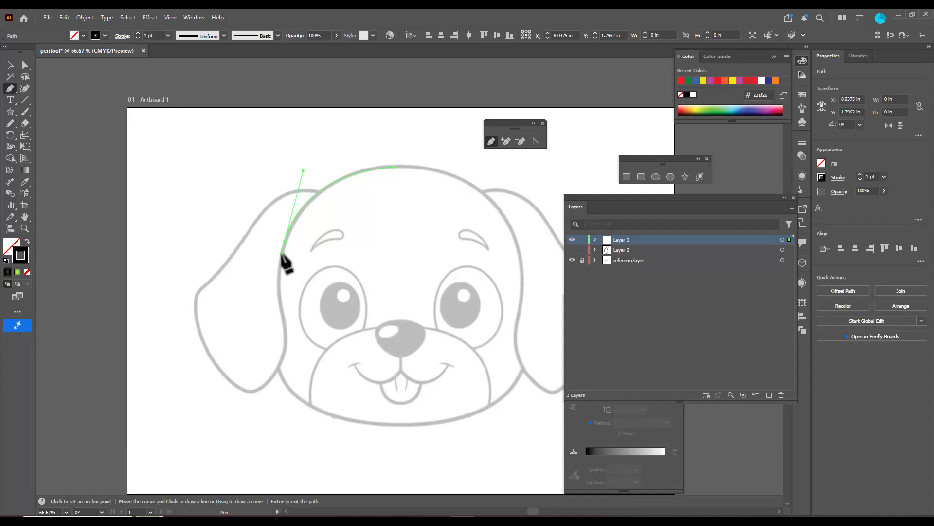
click(285, 384)
drag(285, 384, 312, 410)
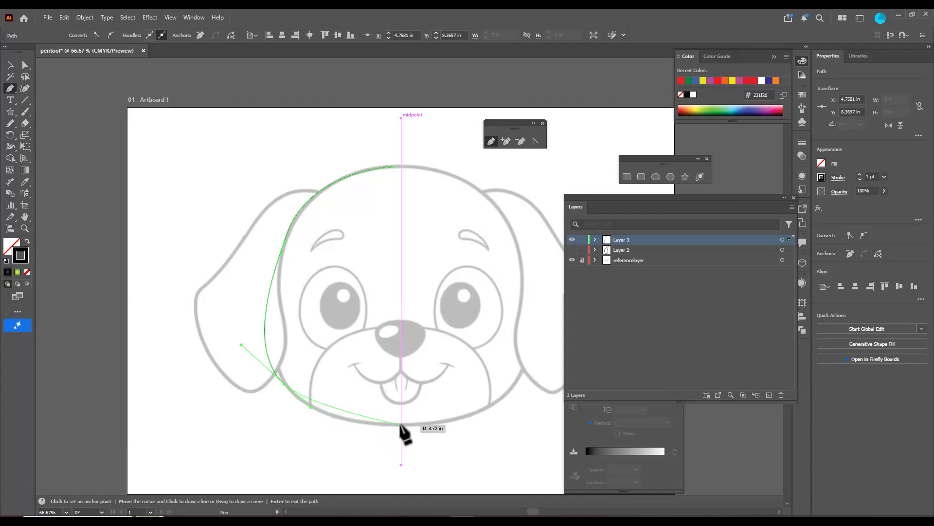
Extend the head path from the lower cheek to the chin's bottom center, undoing and redrawing that curve once
mouse_move(401, 425)
mouse_down()
mouse_move(454, 424)
mouse_move(418, 428)
mouse_up()
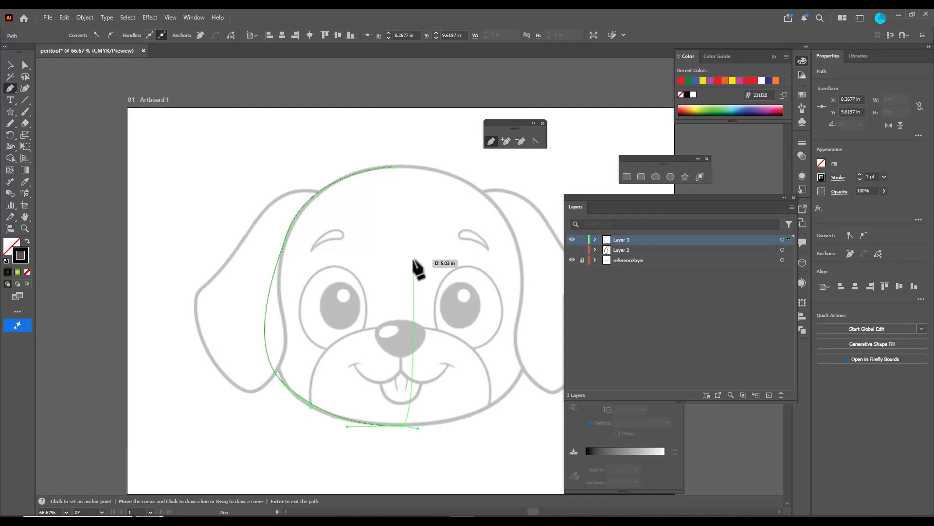
key(ctrl+z)
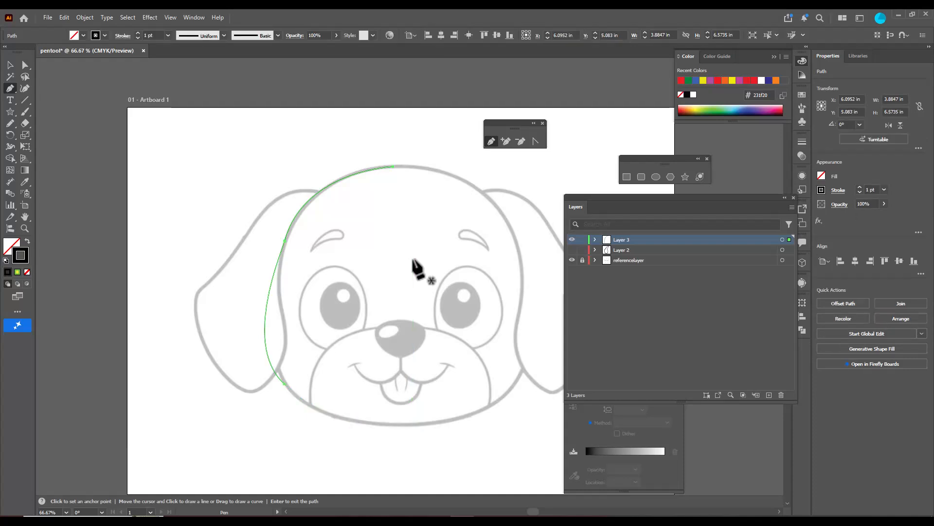
drag(285, 384, 424, 426)
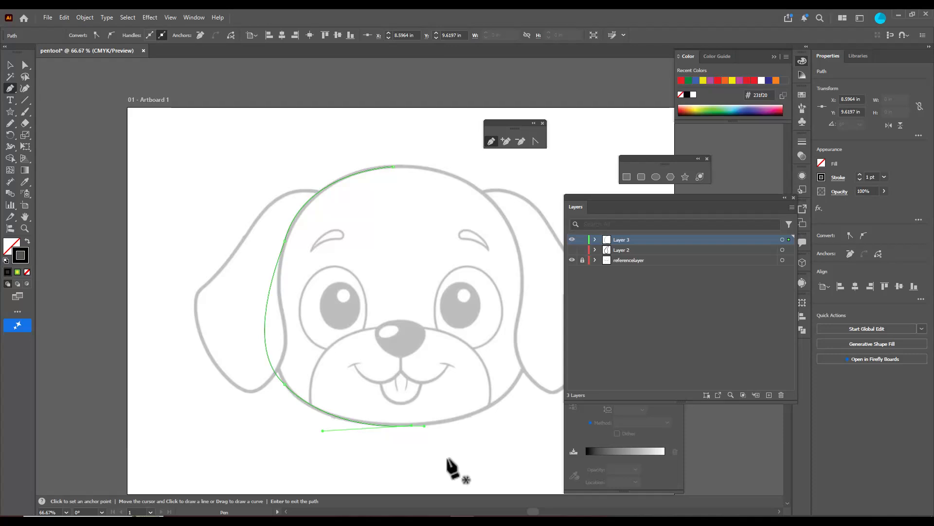
Adjust the lower cheek anchor's upper handle and shift the chin anchor slightly to fit the head outline
key(ctrl)
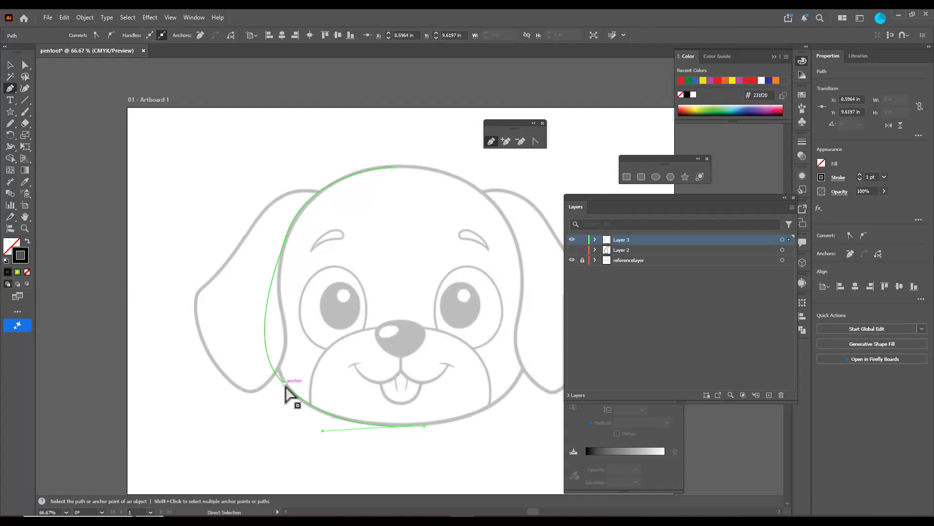
ctrl+click(285, 385)
drag(240, 345, 258, 344)
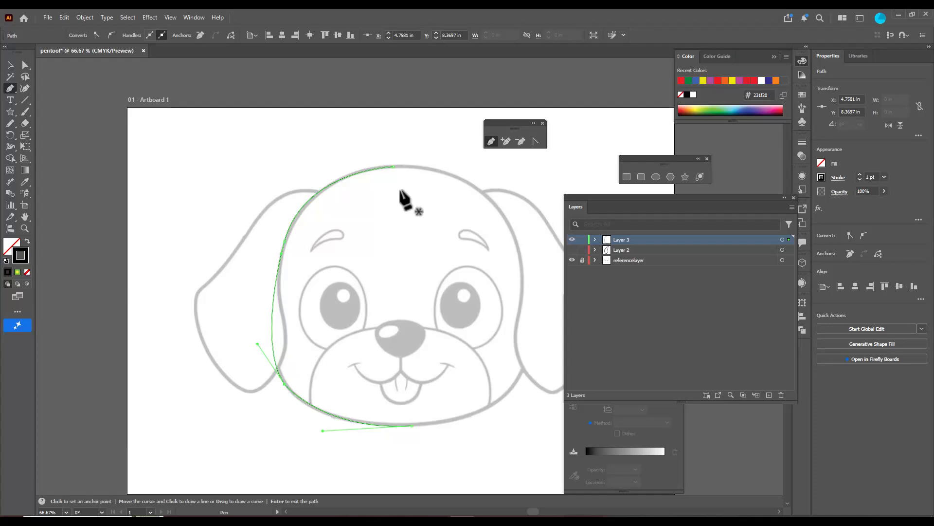
key(ctrl)
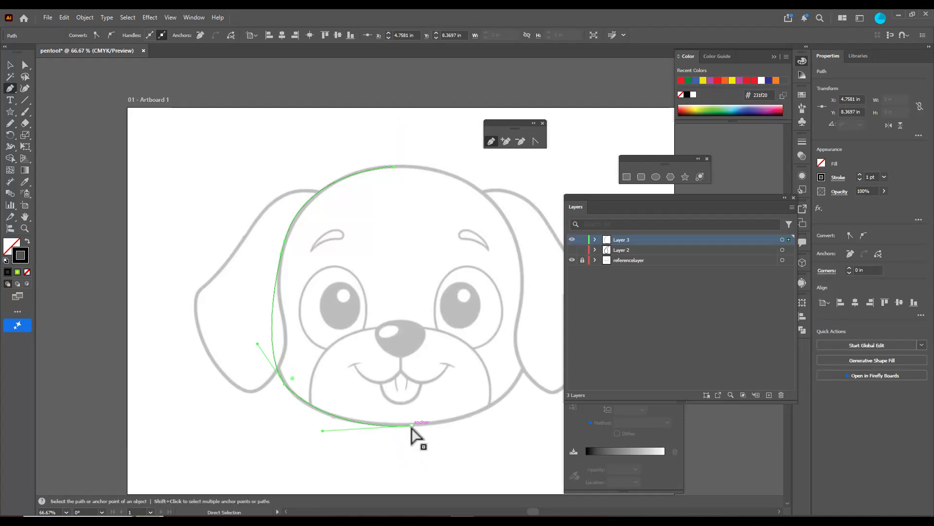
drag(411, 426, 407, 426)
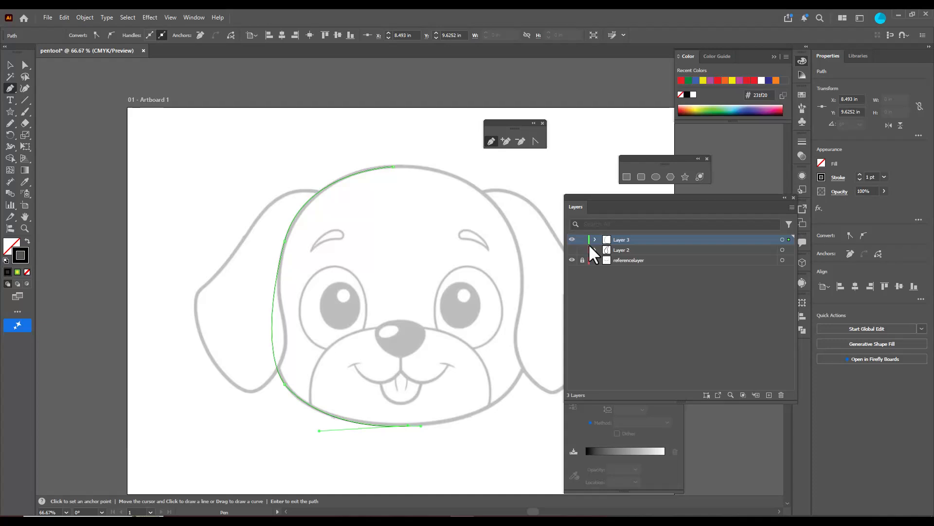
Hide referencelayer and set the half-head path's stroke weight to 4 pt
click(572, 260)
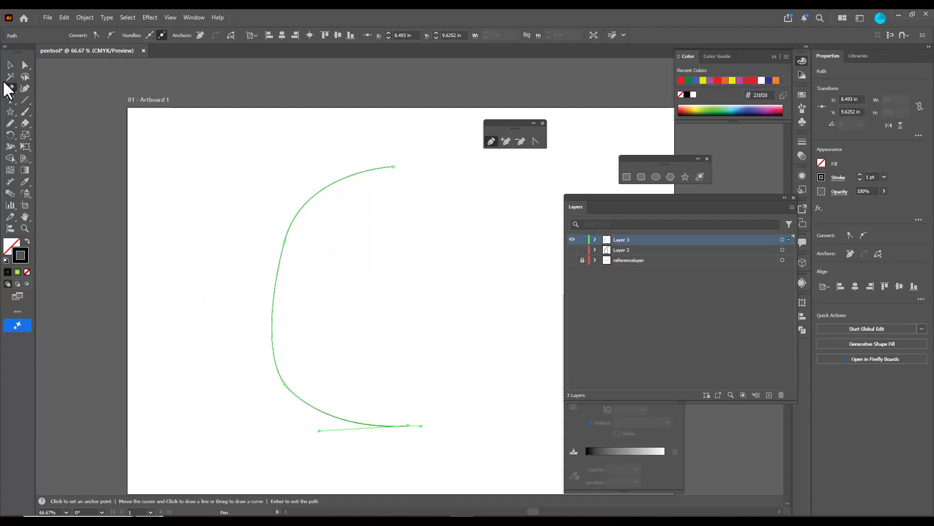
click(9, 65)
click(330, 185)
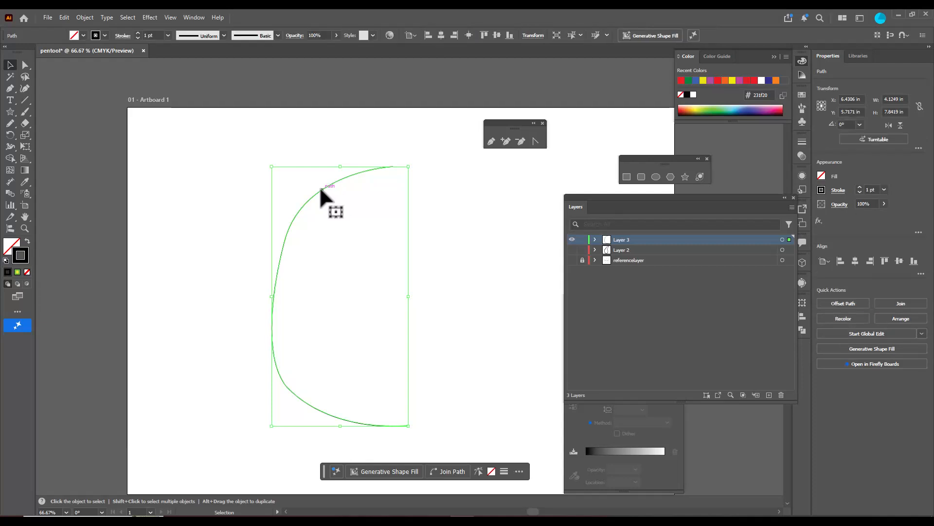
click(138, 34)
click(138, 33)
click(138, 33)
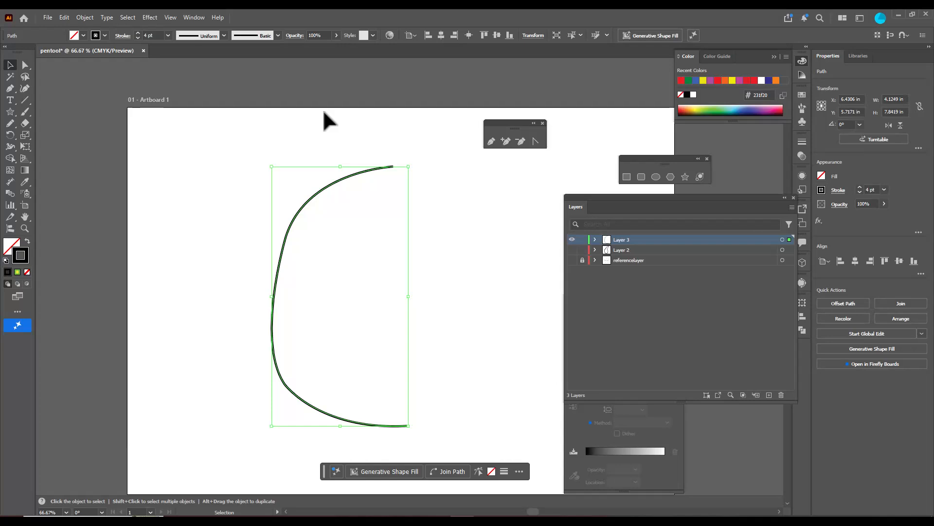
Apply the symmetric lens-shaped width profile to the half-head path's stroke, and make Layer 2 and referencelayer visible
click(336, 138)
click(343, 180)
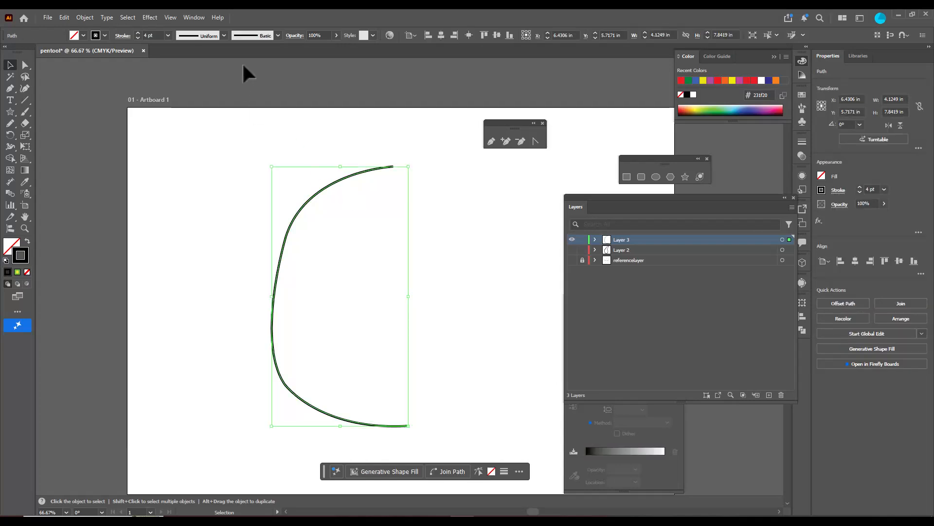
click(223, 36)
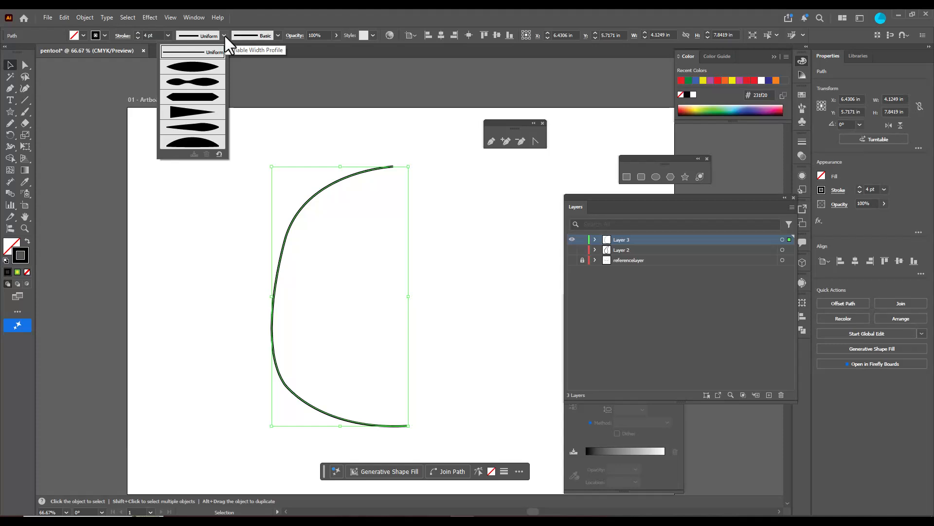
click(190, 68)
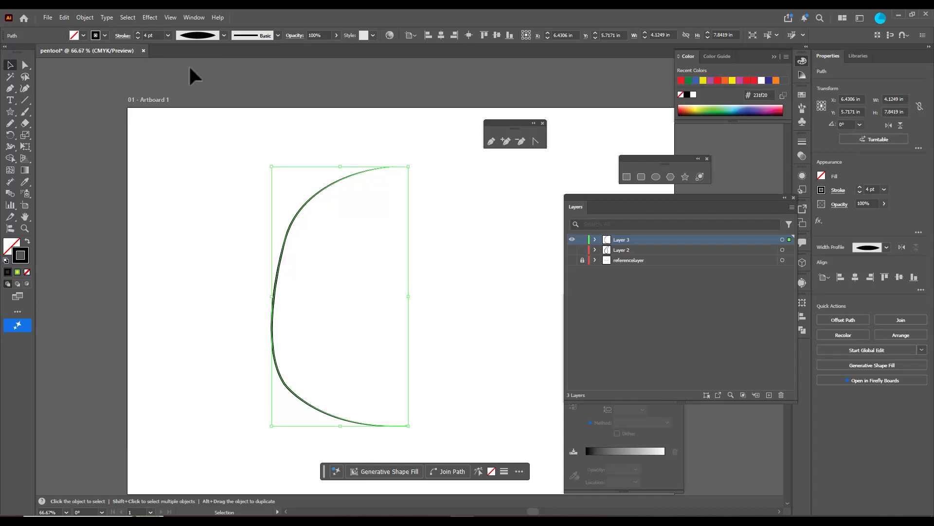
click(245, 137)
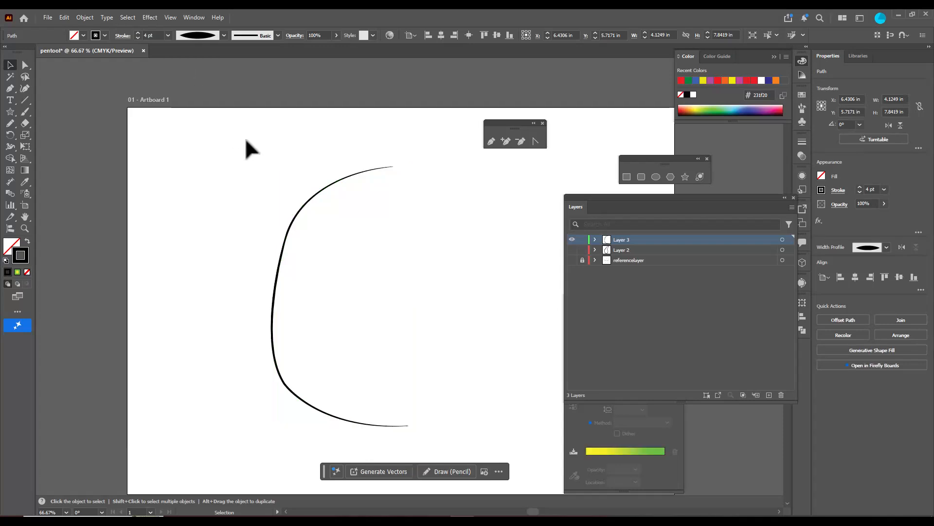
click(572, 250)
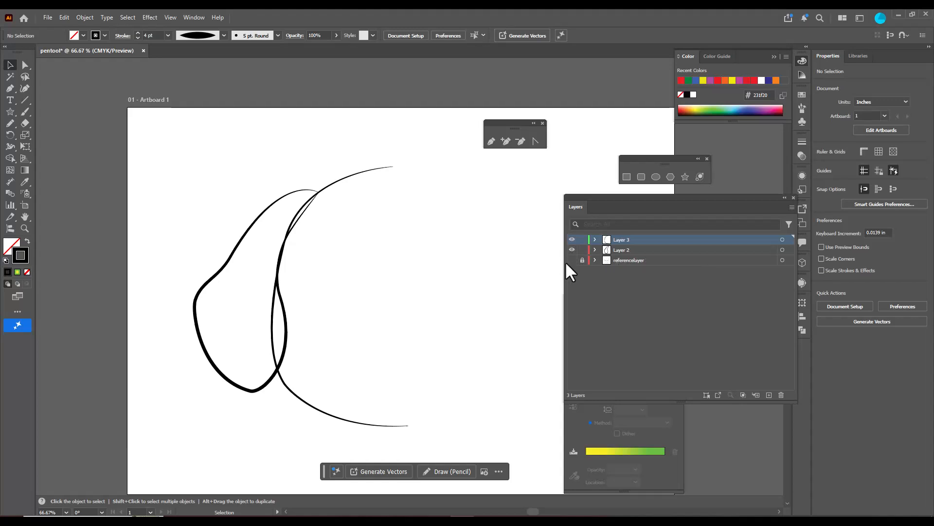
click(573, 260)
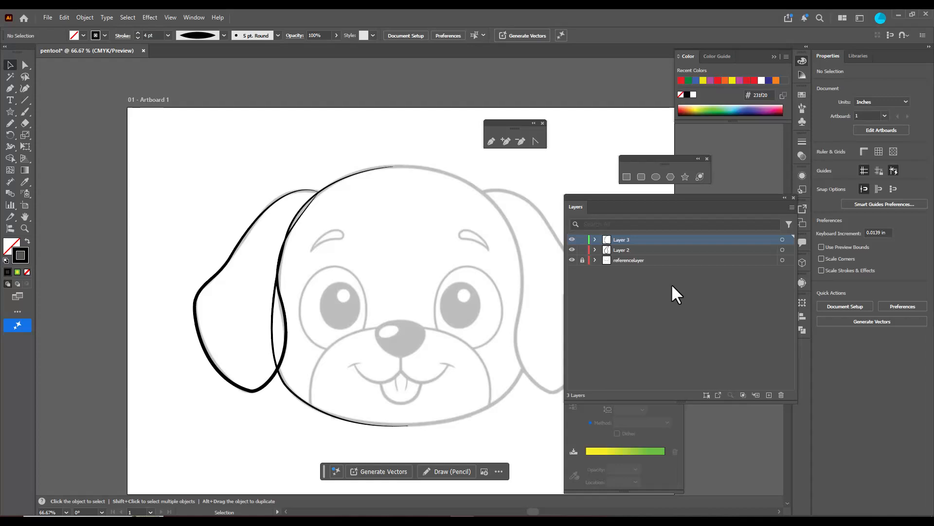
Rename Layer 2 as "ear" and Layer 3 as "face"
double_click(623, 249)
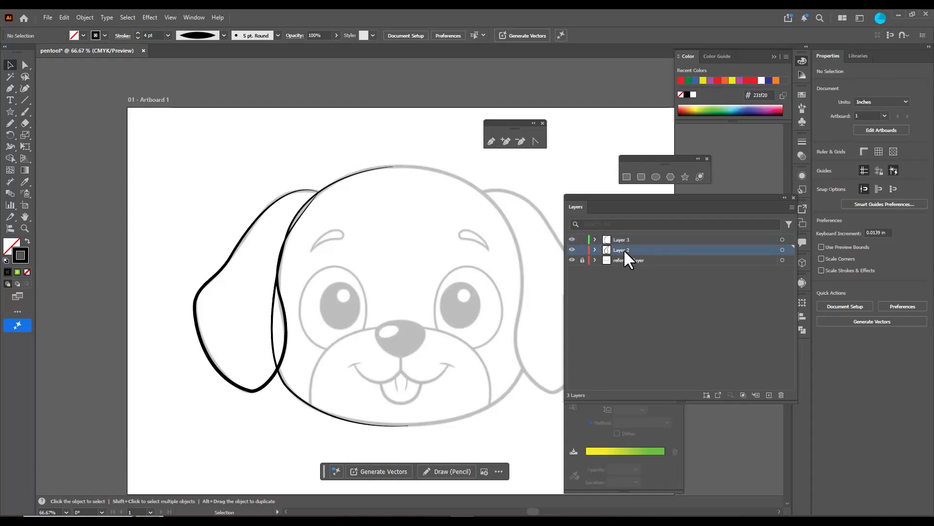
text(ear)
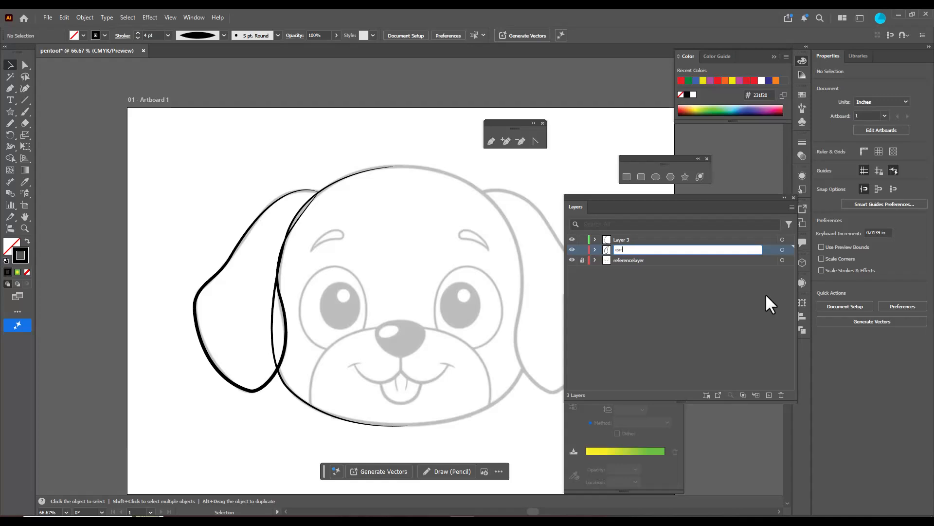
key(Return)
click(625, 239)
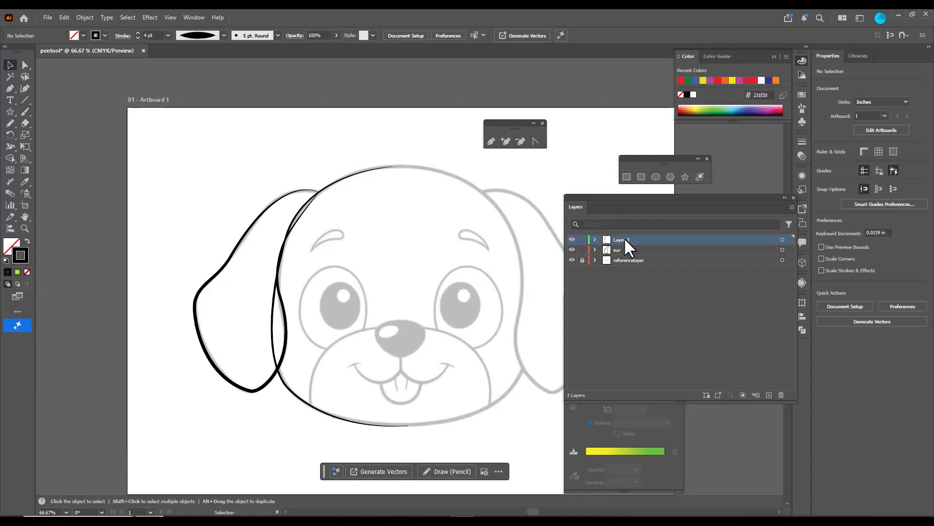
double_click(624, 238)
text(face)
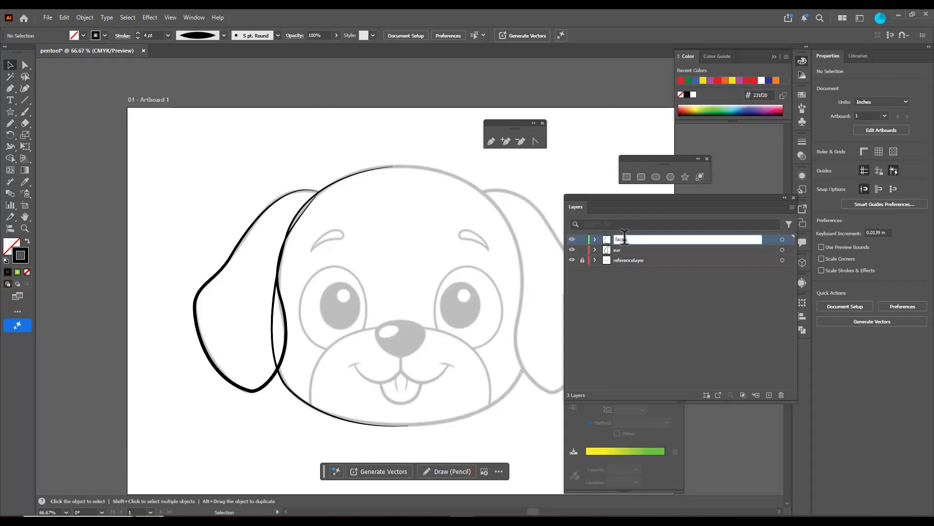
key(Return)
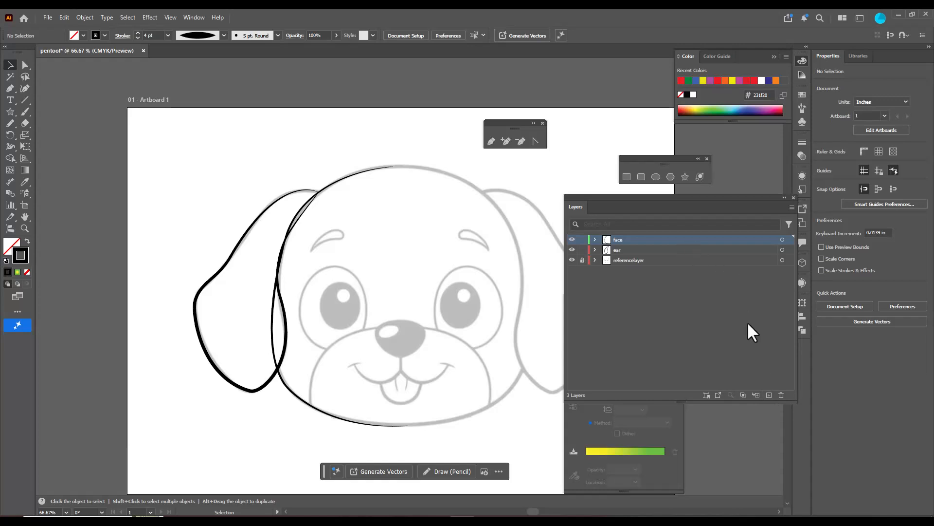
Add a new layer named "mouth" above face, and lock the face and ear layers
click(768, 394)
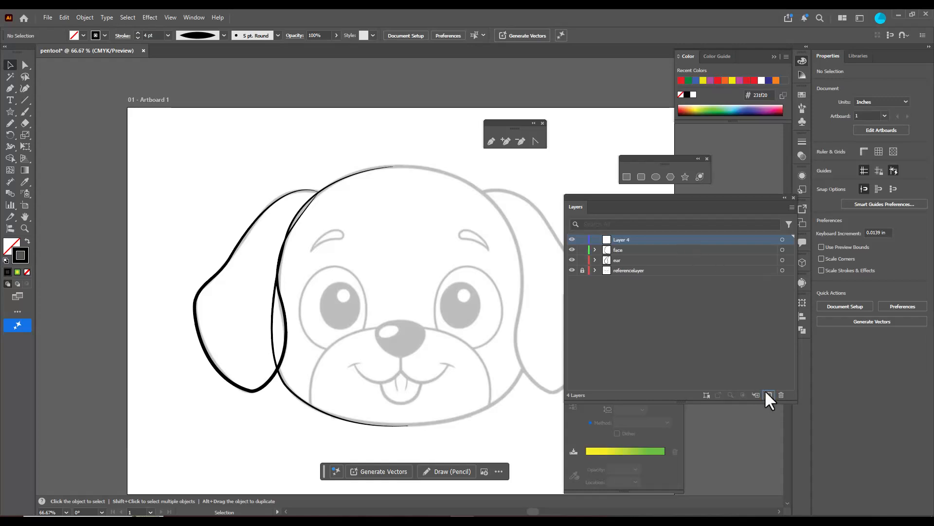
click(582, 249)
click(582, 260)
click(582, 270)
double_click(622, 239)
text(mouth)
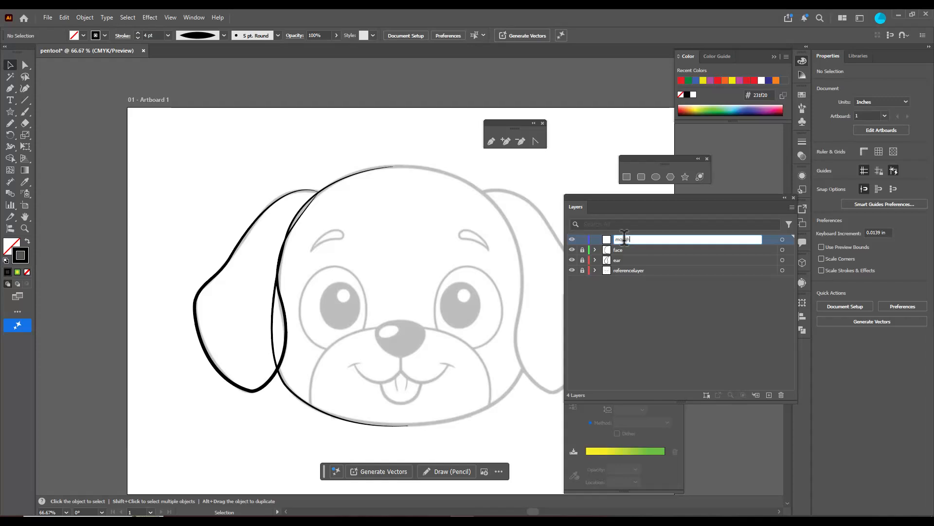
key(Return)
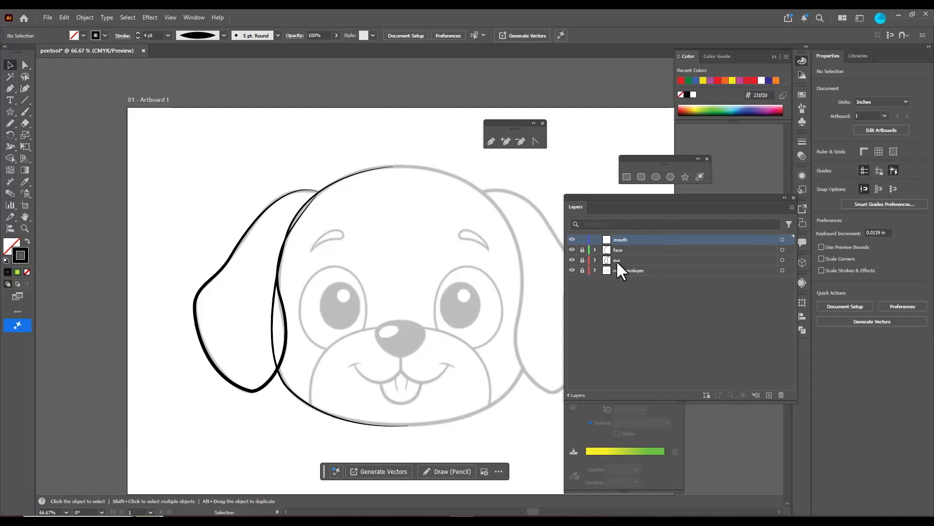
On the mouth layer, trace the muzzle's left curve with the Pen tool from the nose down to the lower head outline
click(490, 141)
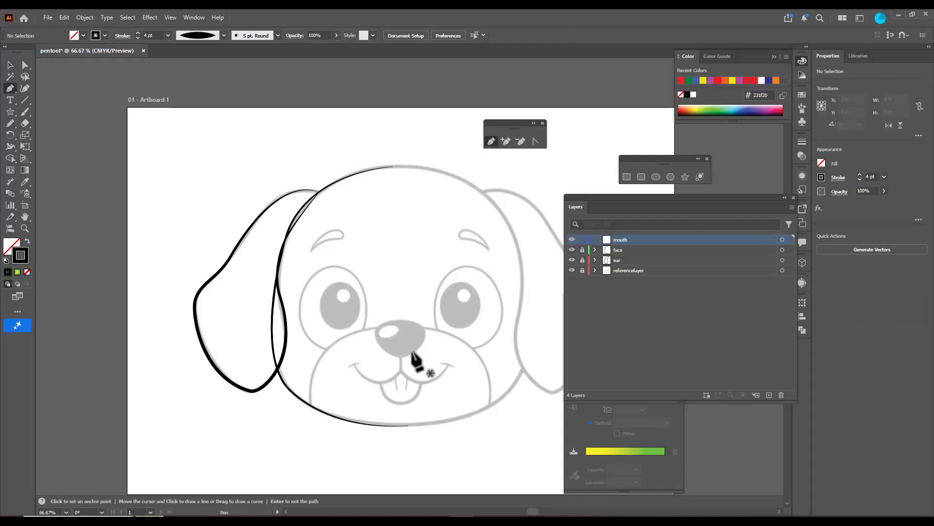
click(396, 325)
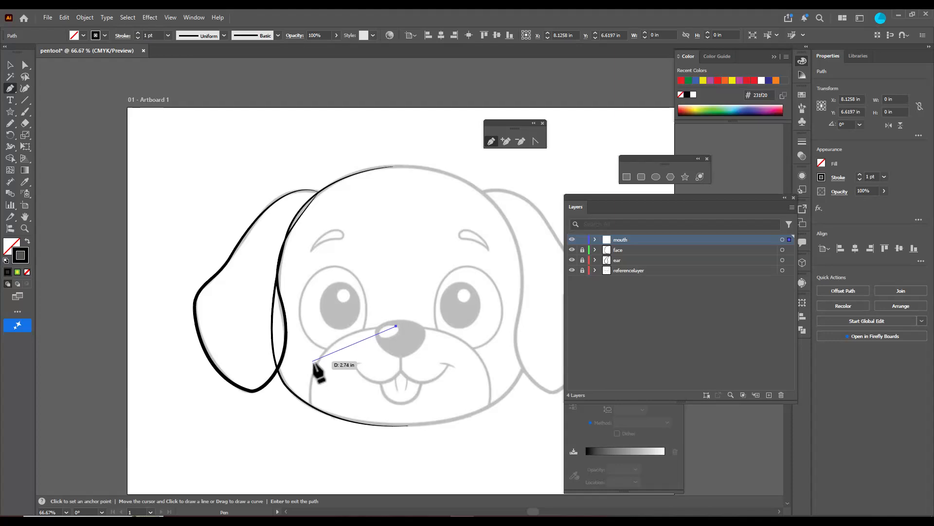
mouse_move(316, 363)
mouse_down()
mouse_move(306, 399)
mouse_move(311, 375)
mouse_up()
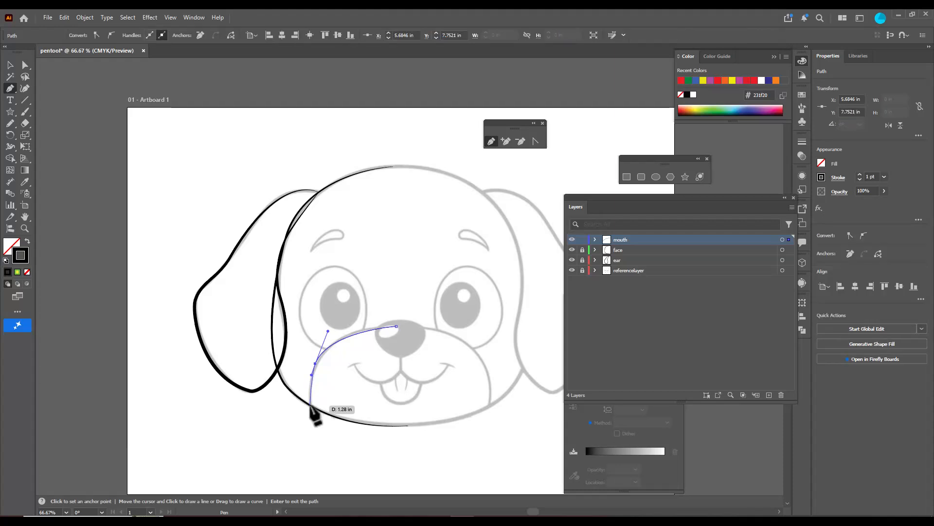
click(310, 404)
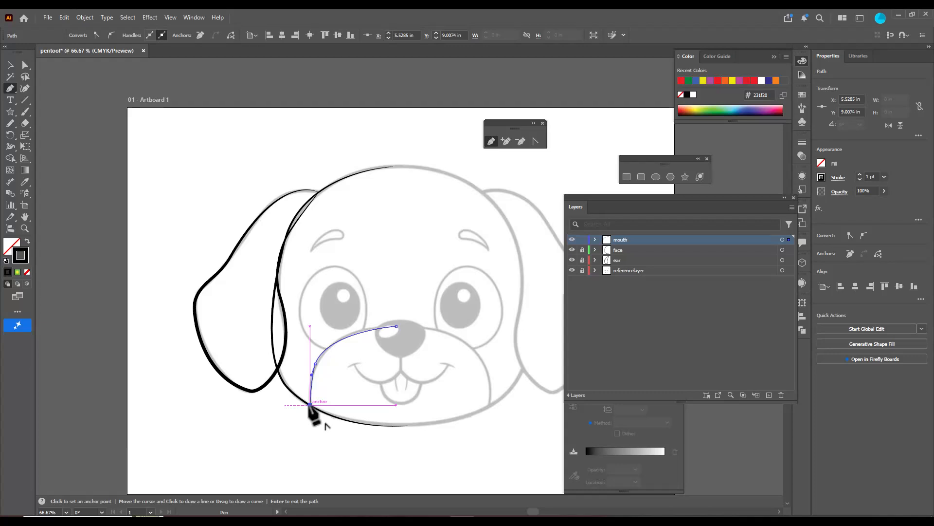
key(Return)
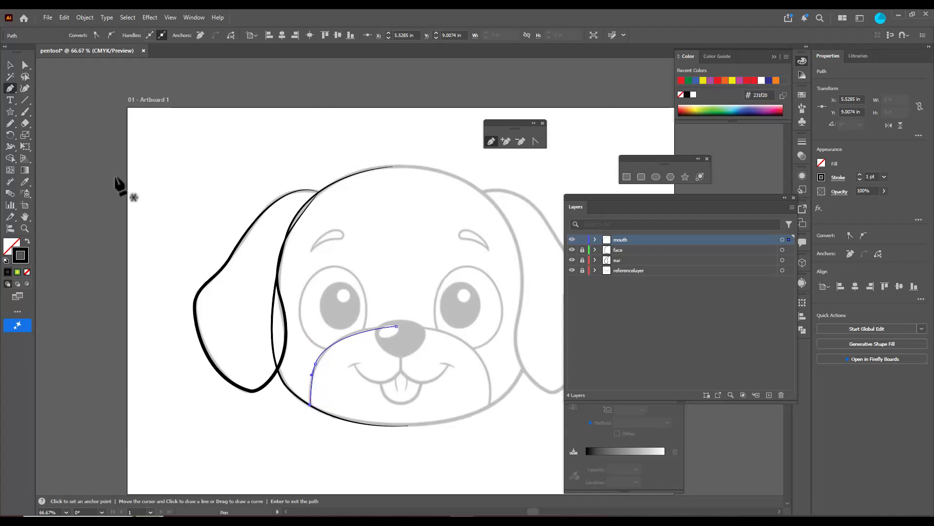
Give the muzzle path the asymmetric tapered width profile and a 6 pt stroke, hiding referencelayer while styling and showing it again
click(9, 65)
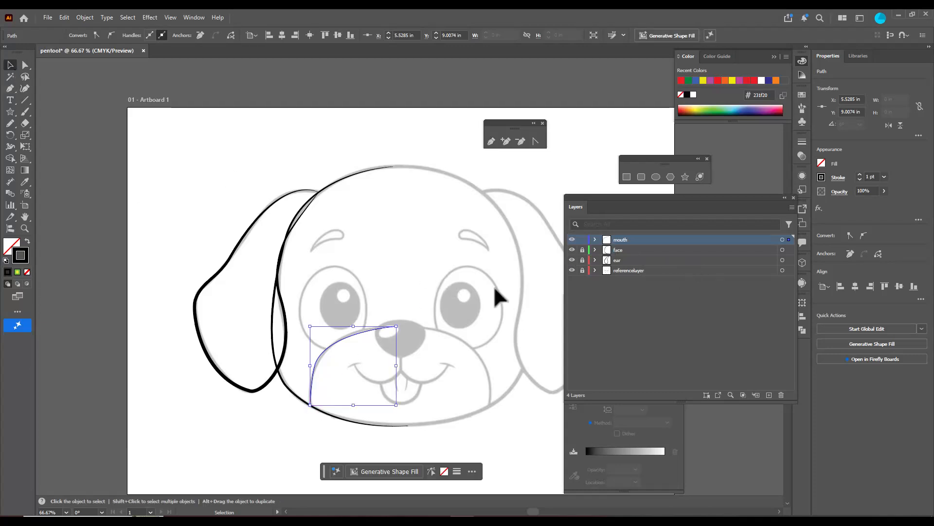
click(572, 271)
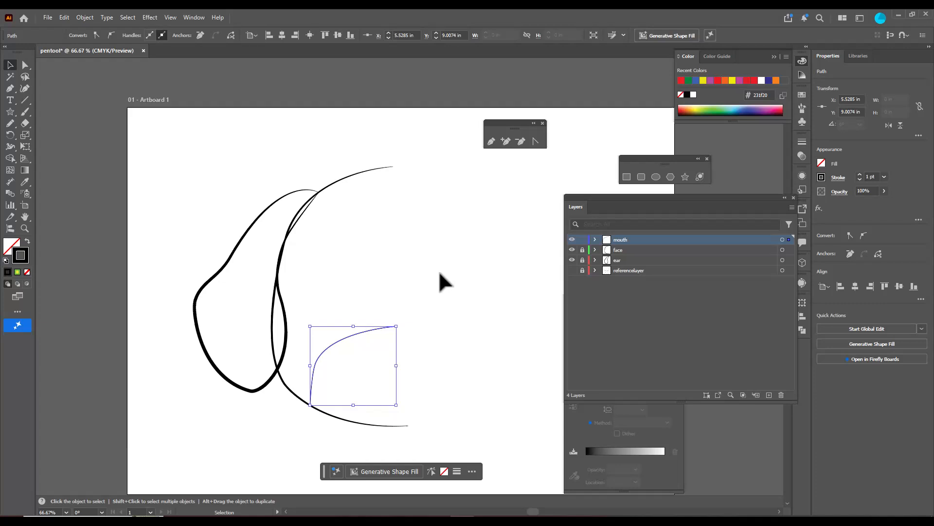
click(379, 329)
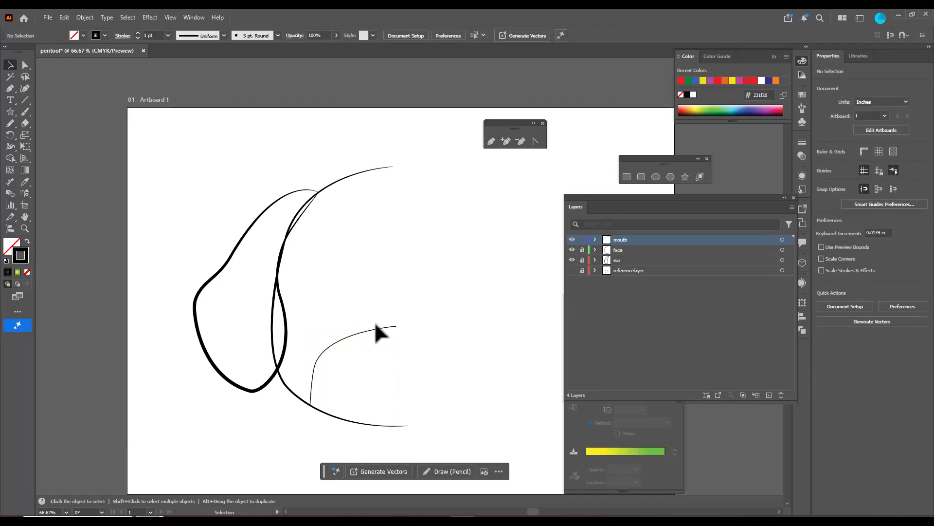
click(224, 34)
click(203, 125)
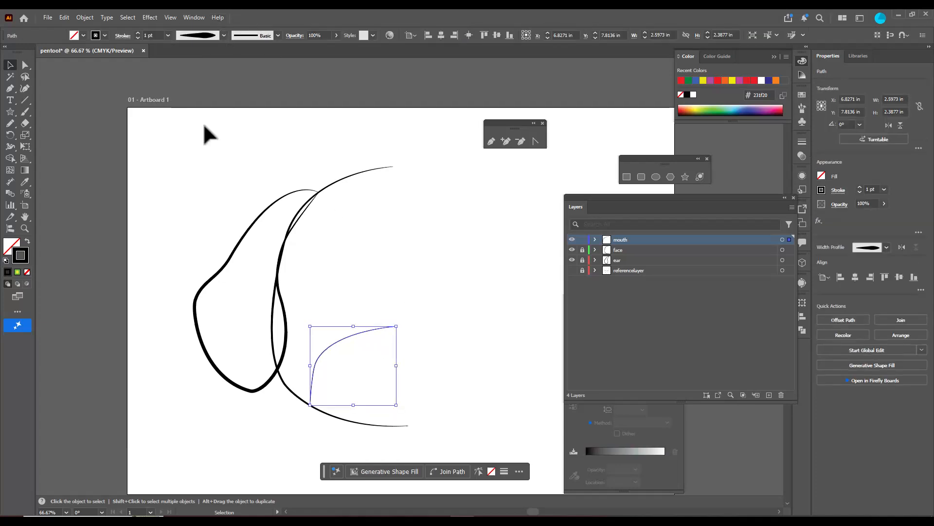
click(223, 35)
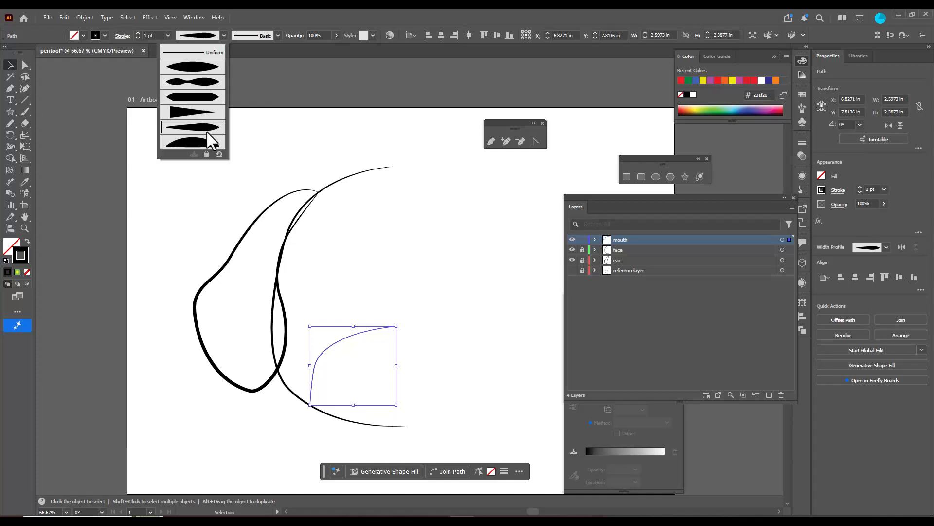
click(138, 32)
click(138, 32)
click(138, 33)
click(137, 32)
click(138, 32)
click(137, 32)
click(202, 207)
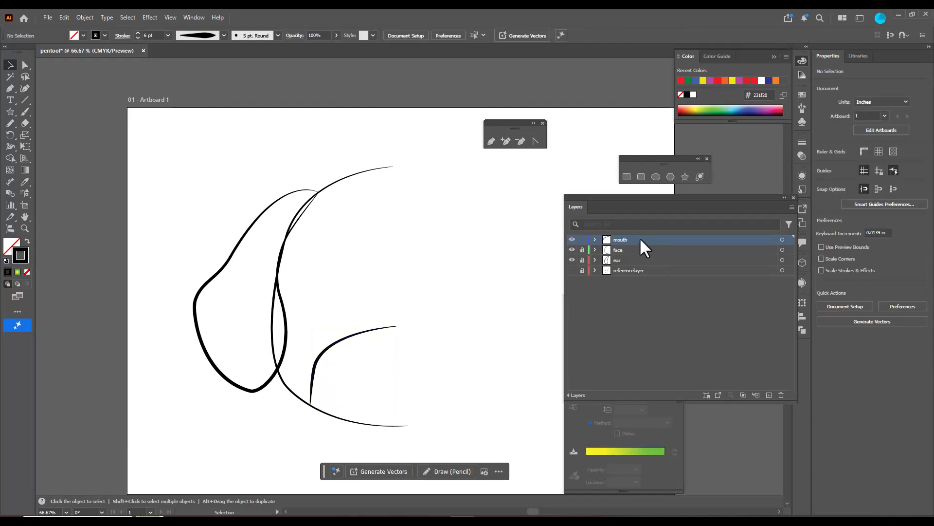
click(572, 271)
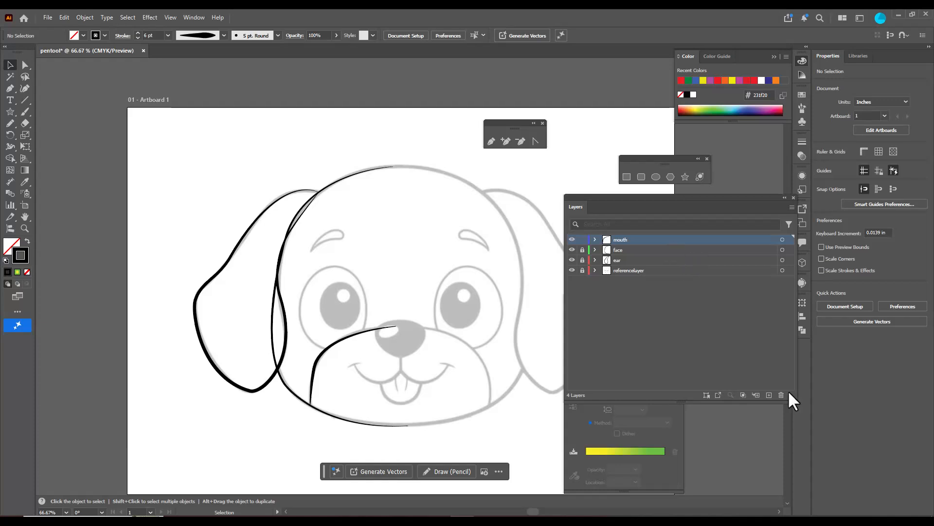
Add a new layer named "nose" above mouth, and lock the mouth layer
click(768, 395)
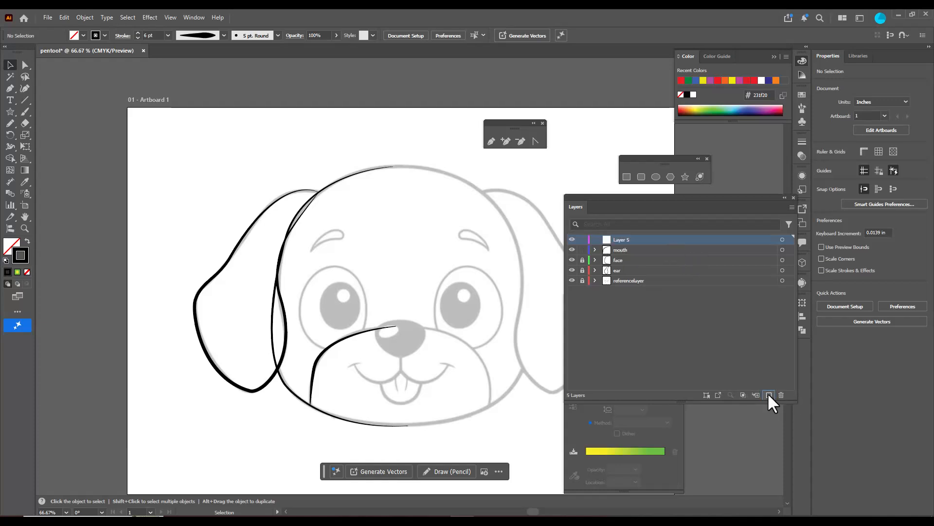
double_click(620, 239)
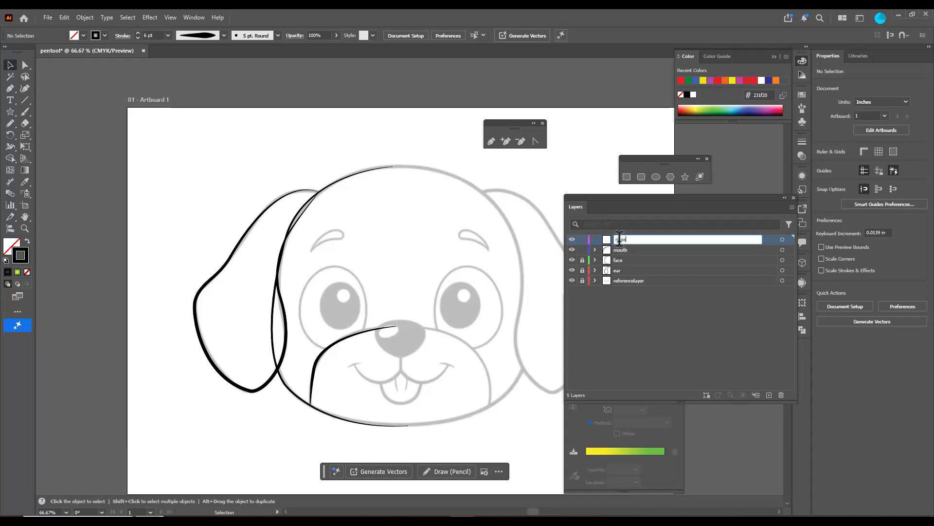
key(Return)
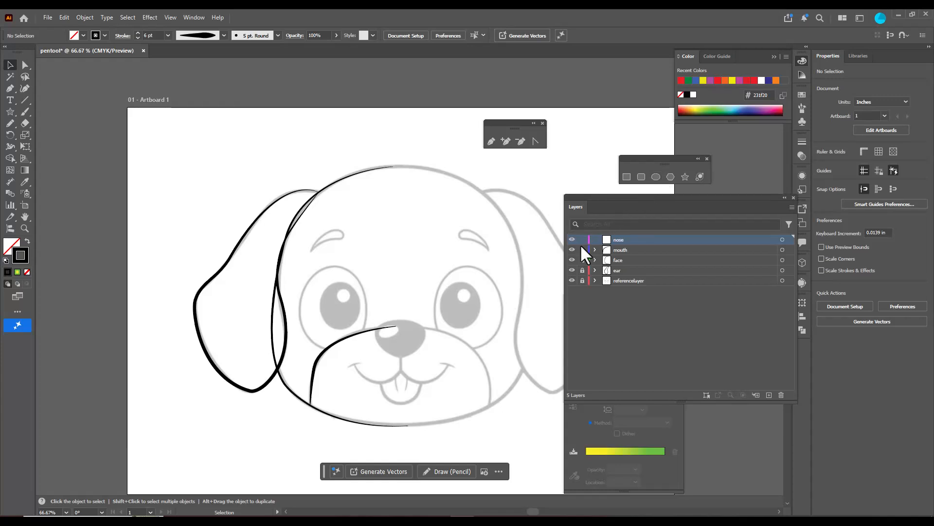
On the nose layer, draw an ellipse about 1.5 in wide and 1.28 in high over the puppy's nose
click(656, 178)
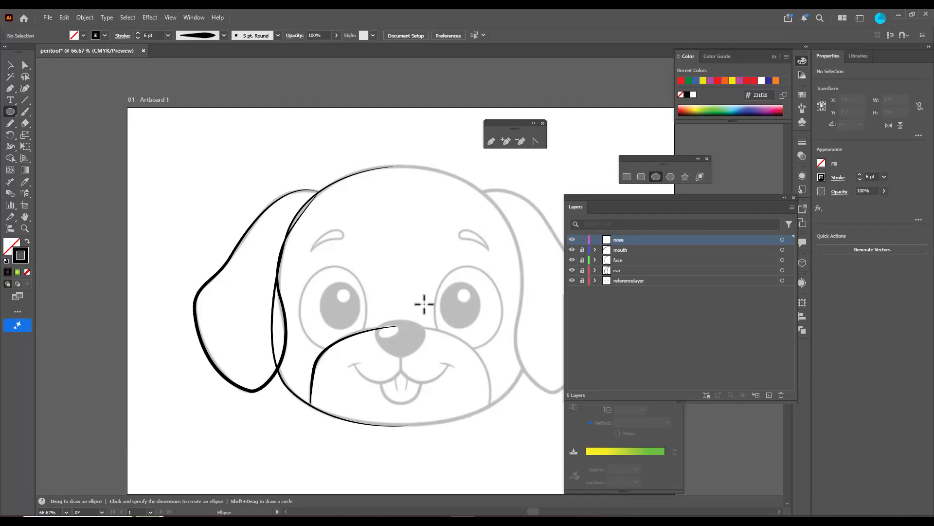
drag(376, 313, 429, 353)
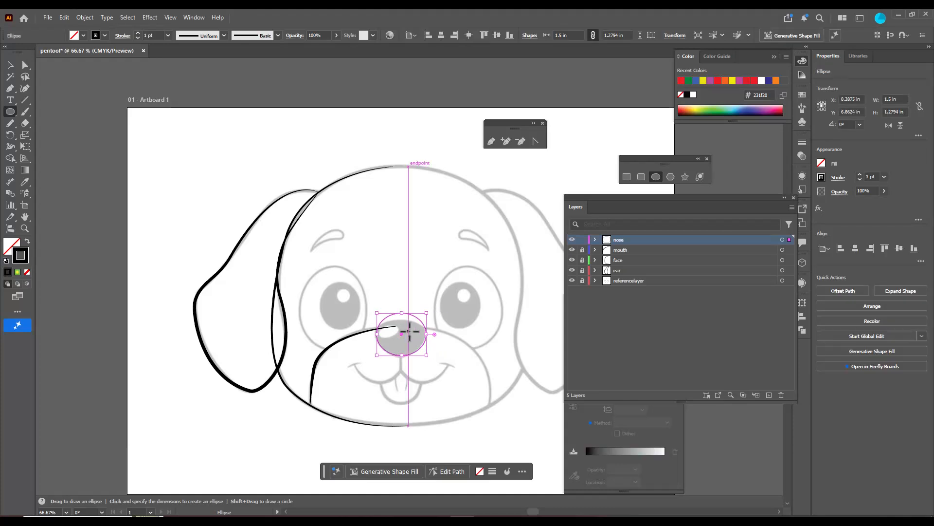
Reshape the nose ellipse with Direct Selection, moving its top, right, bottom and left anchors to fit the reference nose
scroll(409, 331, up, 4)
scroll(410, 331, down, 1)
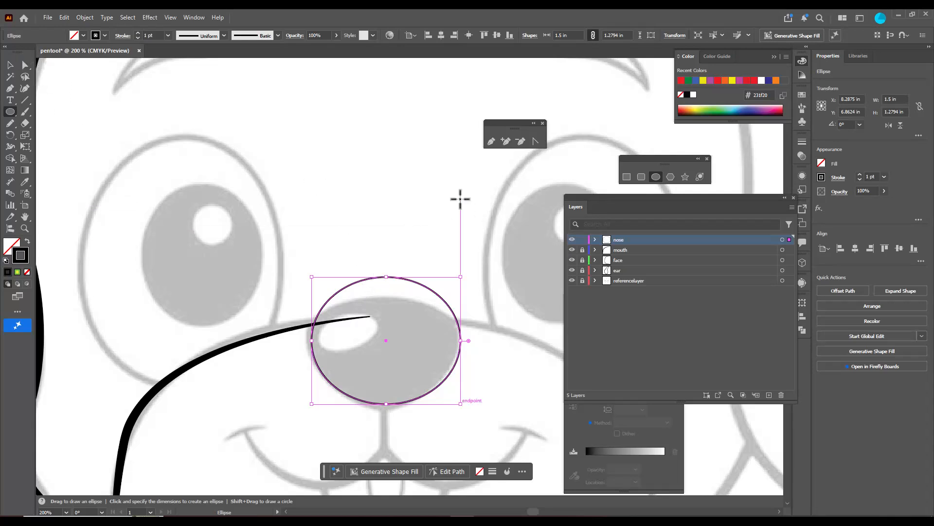
click(26, 66)
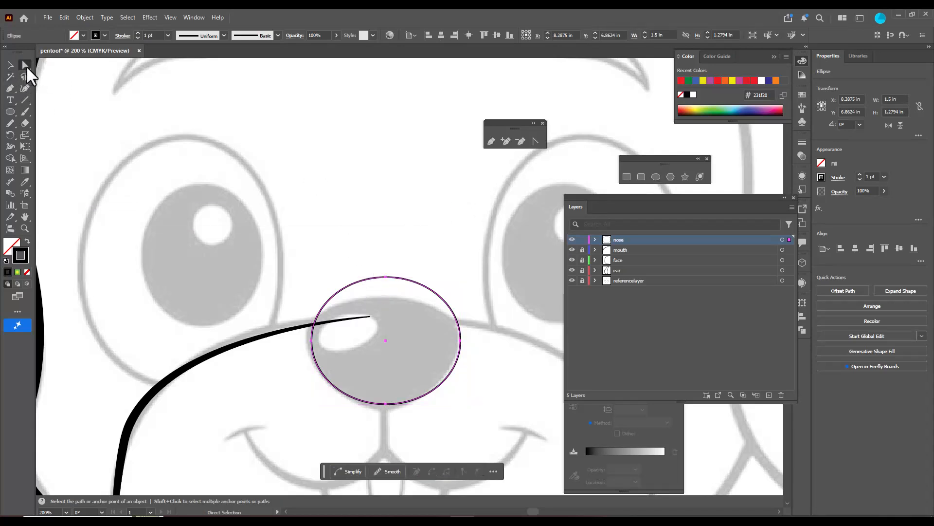
click(386, 277)
drag(386, 277, 386, 299)
drag(461, 342, 458, 345)
drag(385, 404, 386, 407)
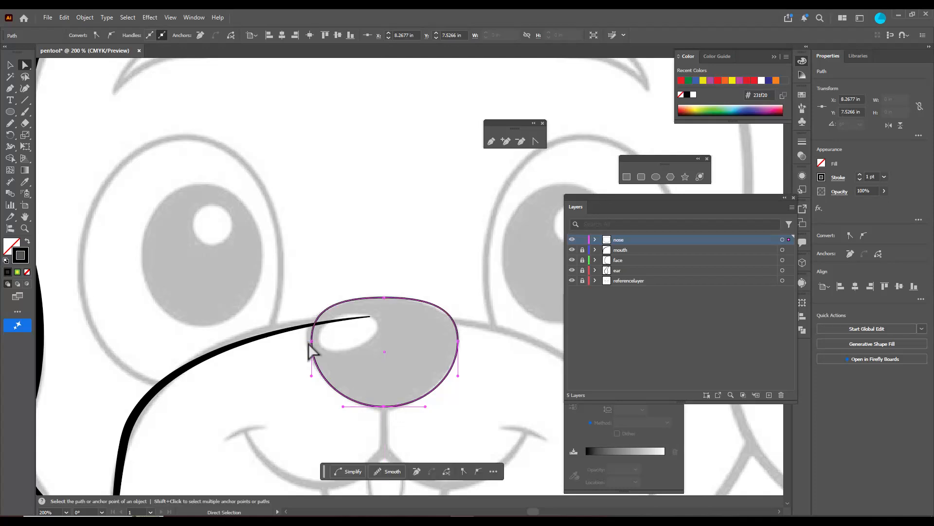
drag(312, 343, 310, 343)
drag(384, 301, 385, 303)
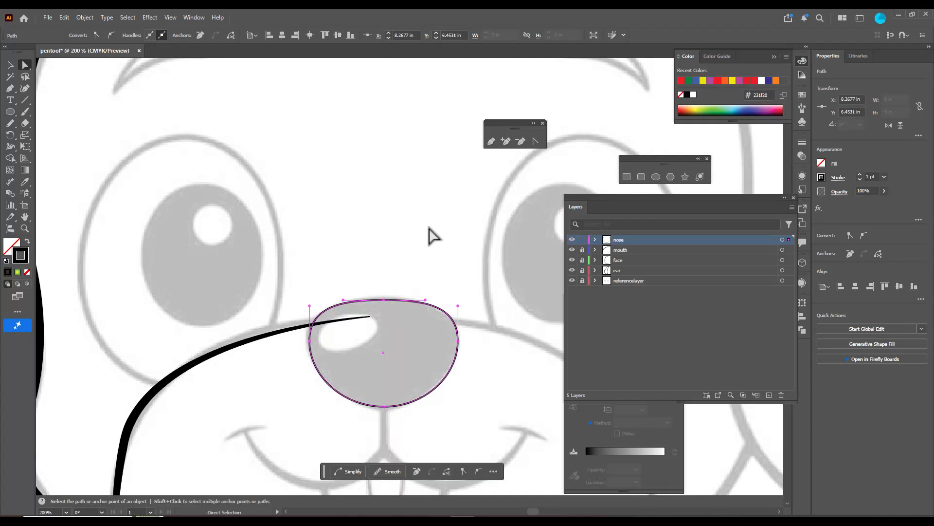
With the Curvature tool, trace the left half of the smile below the nose as an open curve about 1.39 in wide and 0.49 in high
scroll(402, 231, down, 5)
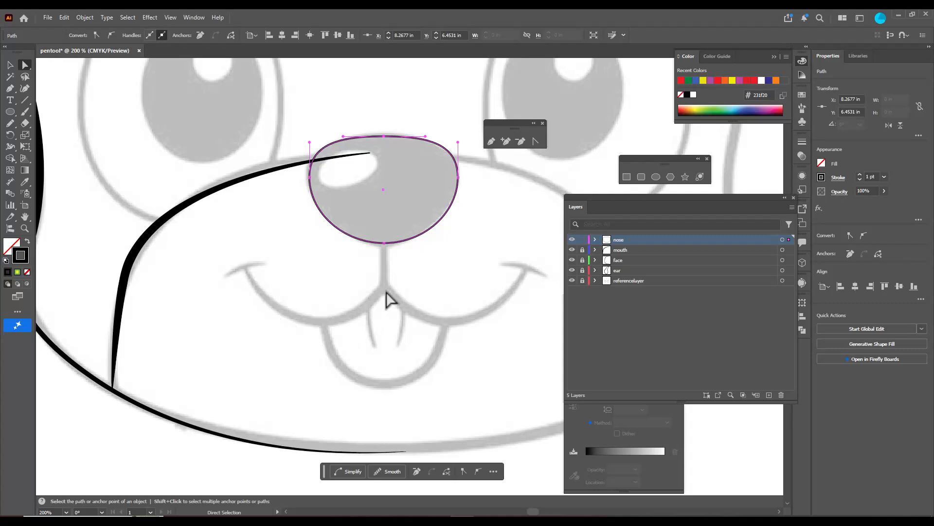
click(25, 89)
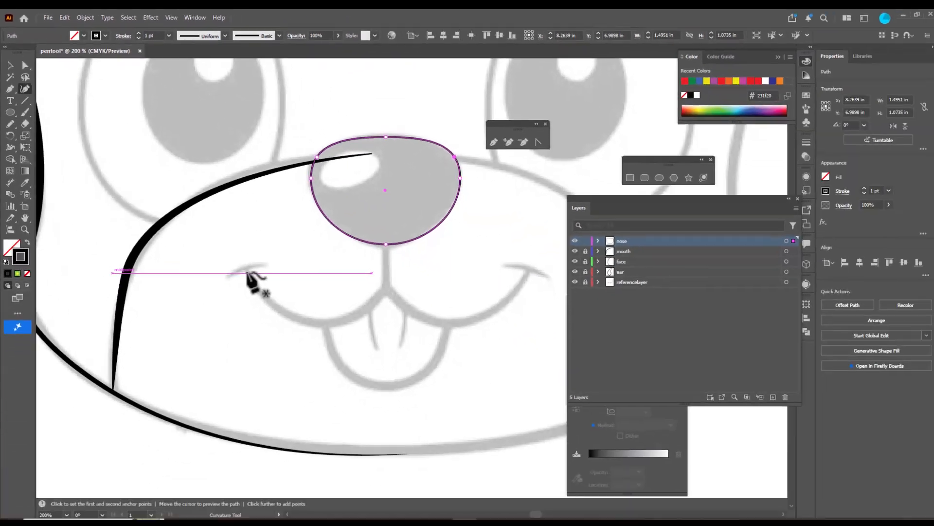
click(245, 271)
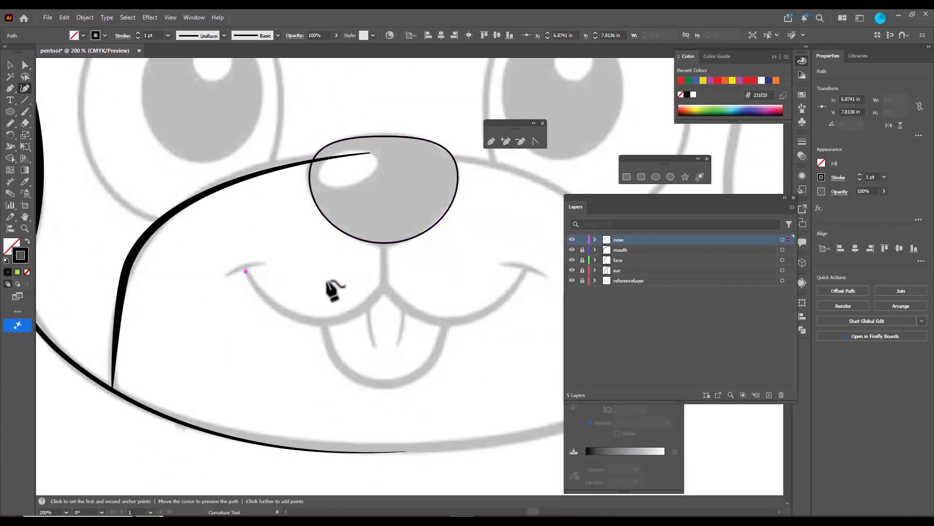
click(384, 285)
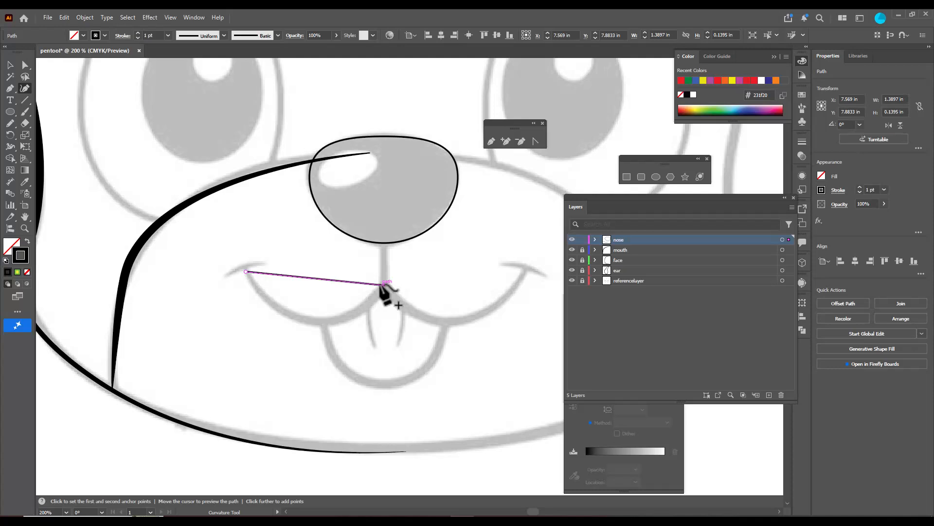
drag(320, 278, 315, 319)
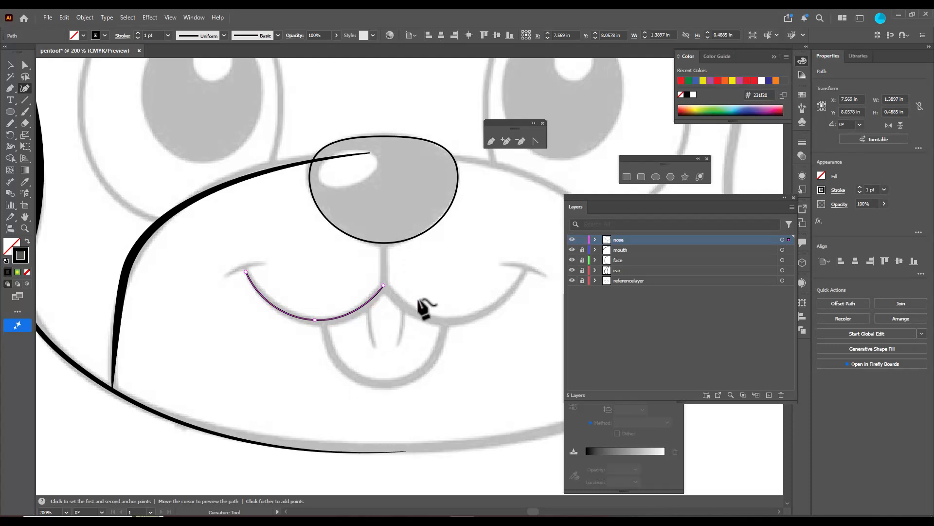
click(323, 320)
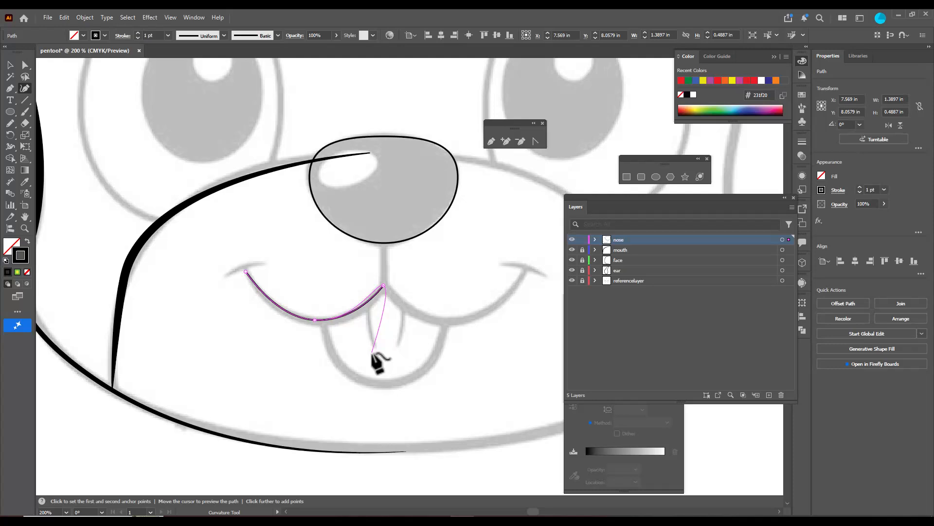
click(10, 65)
click(112, 156)
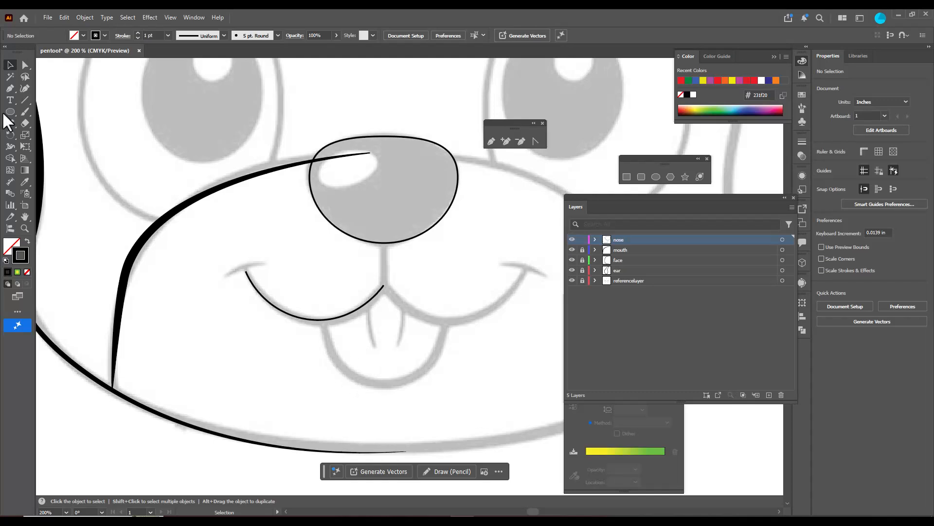
Trace the left half of the tongue with the Curvature tool, from the smile curve to the tongue's bottom, about 0.7 in wide and 0.64 in high
click(25, 88)
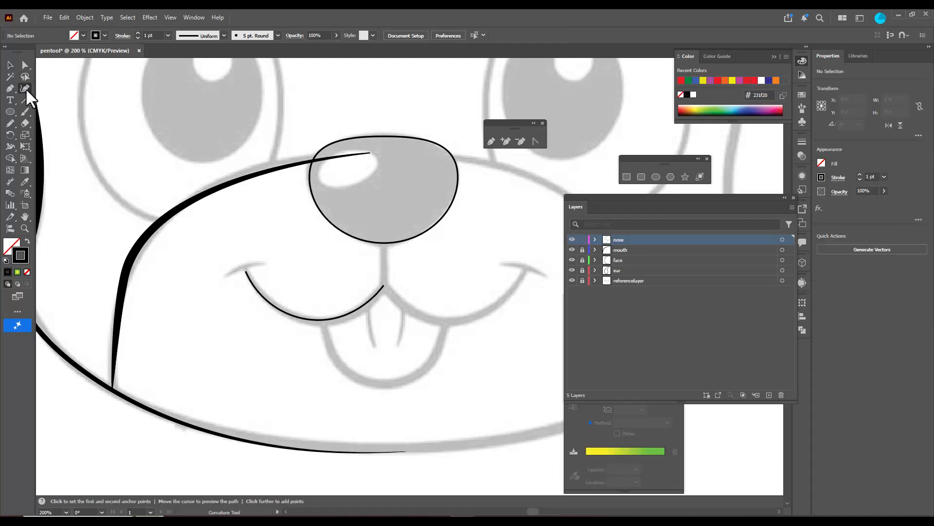
click(322, 320)
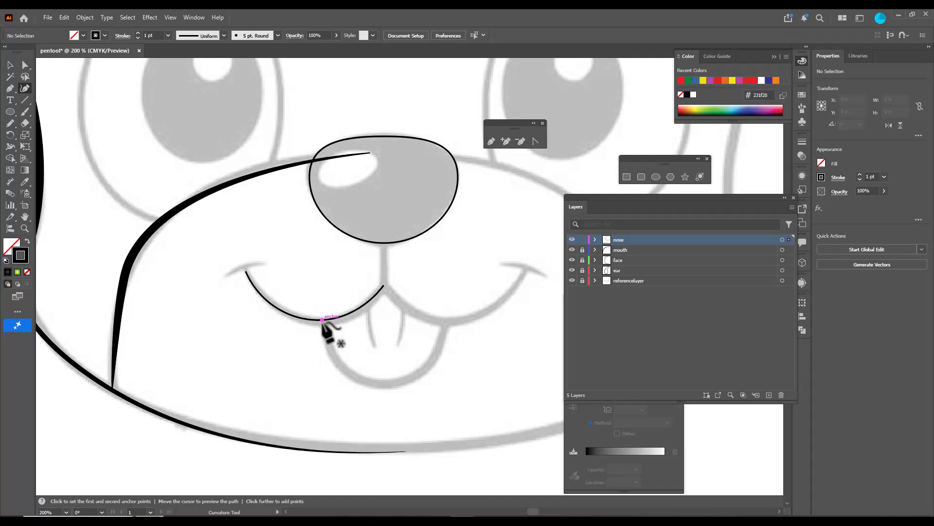
click(392, 383)
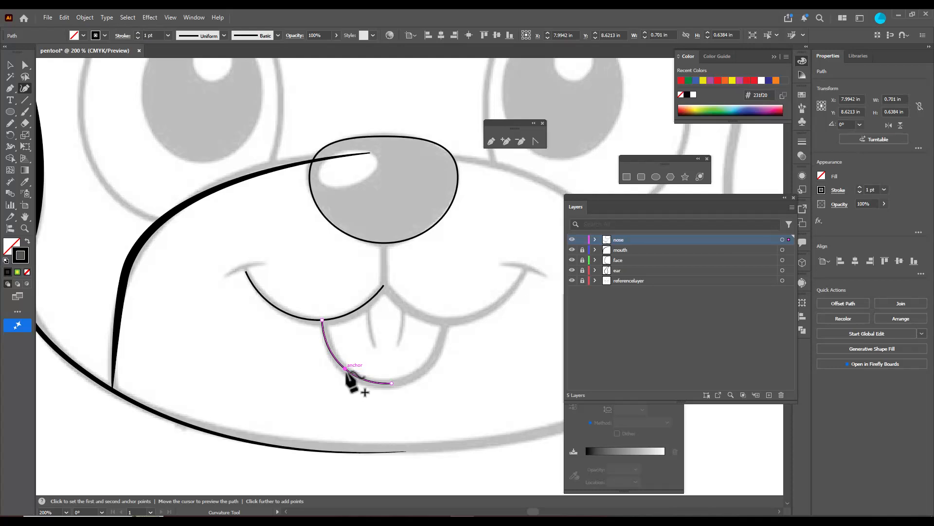
click(345, 368)
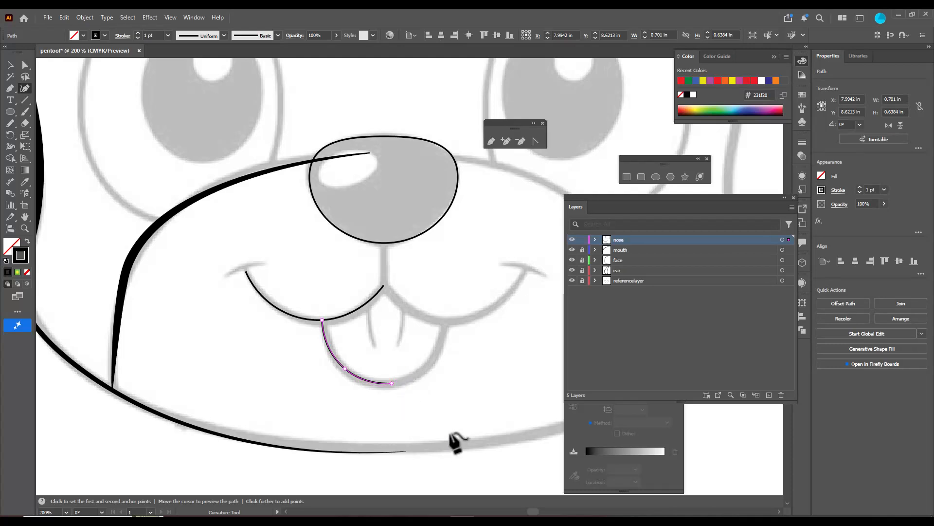
click(10, 65)
click(67, 220)
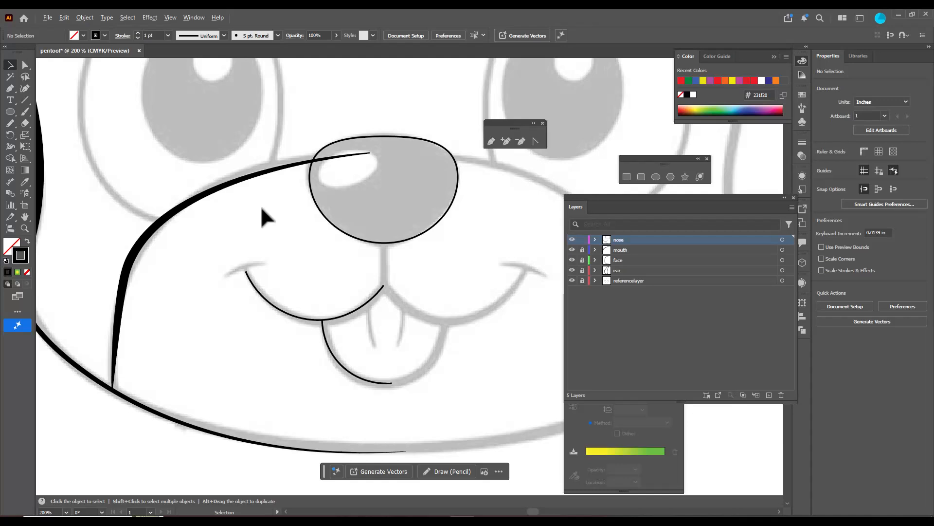
Use the Pen tool to draw a vertical line from the nose's bottom anchor to the inner end of the smile curve, joining that path
scroll(261, 205, down, 3)
scroll(287, 204, up, 3)
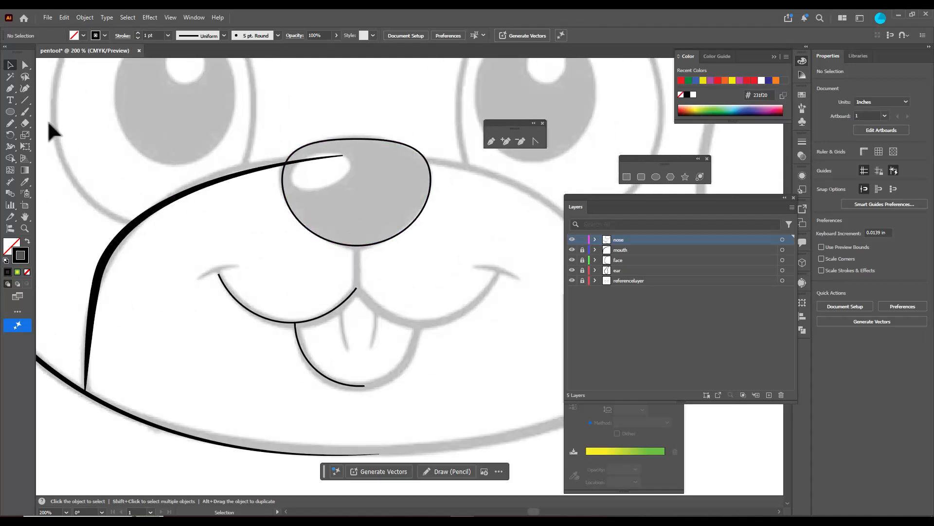
click(9, 88)
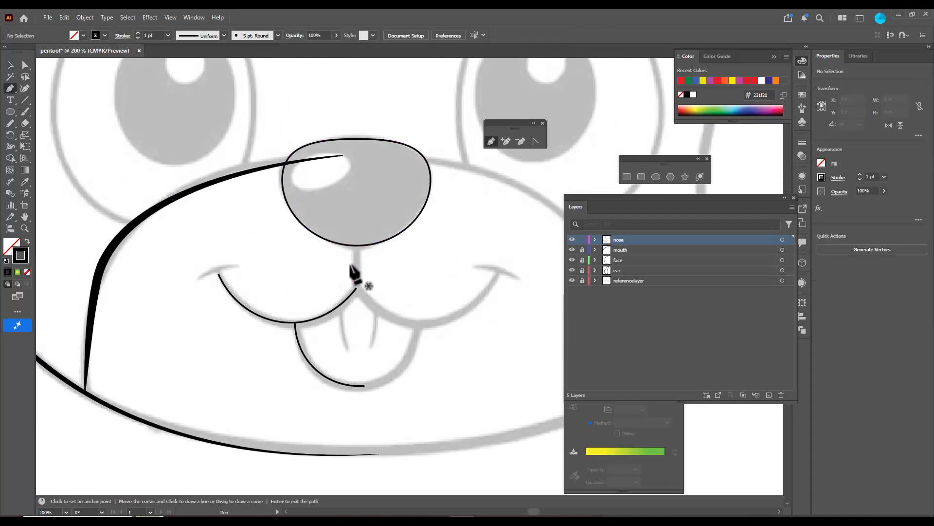
click(357, 246)
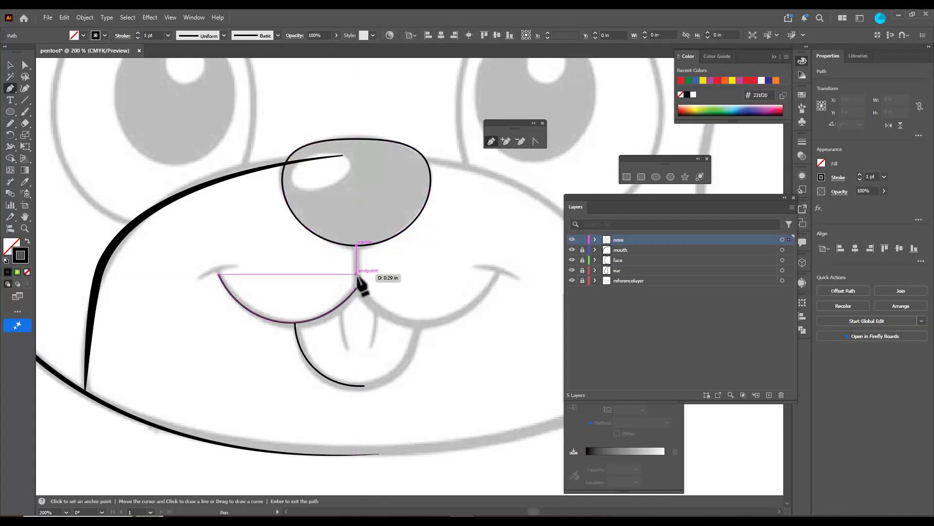
click(356, 287)
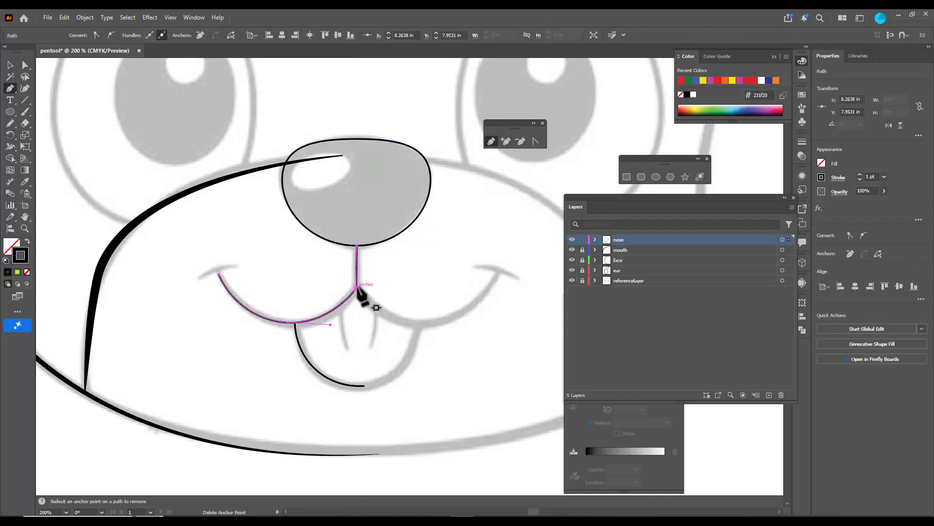
click(10, 65)
click(78, 237)
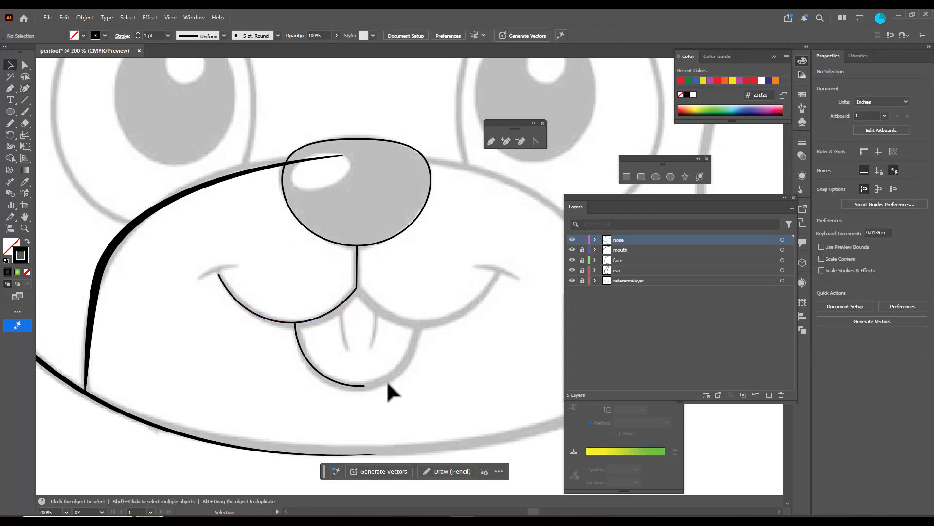
Hide the mouth, face, ear and referencelayer layers to isolate the nose layer's paths, then show all but referencelayer again
click(317, 376)
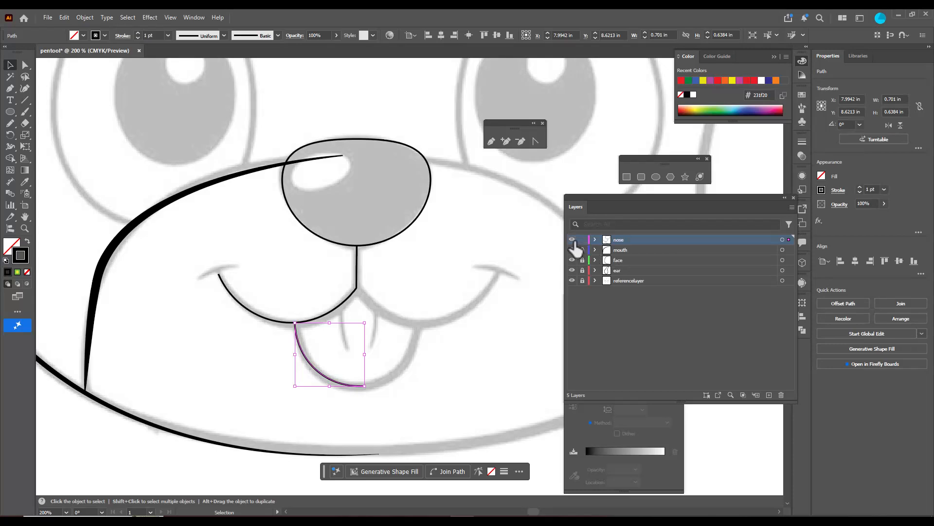
drag(572, 249, 573, 270)
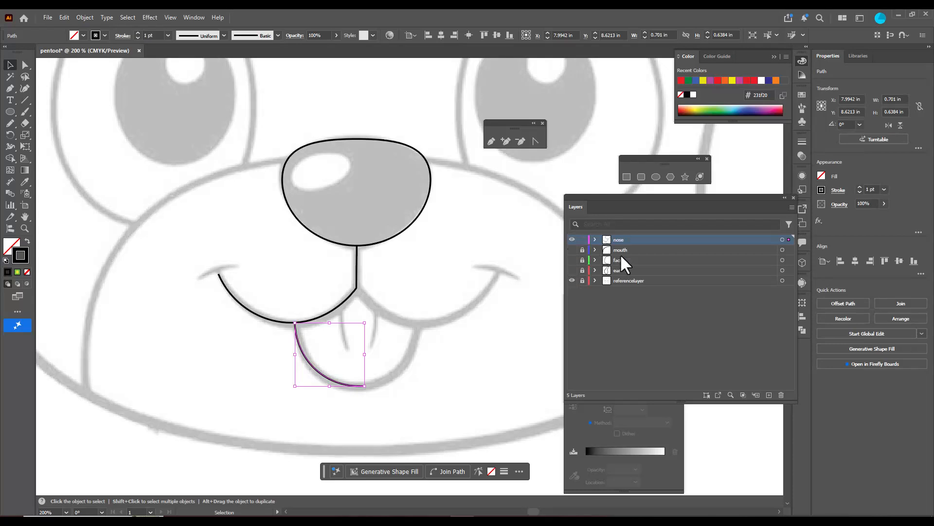
click(572, 281)
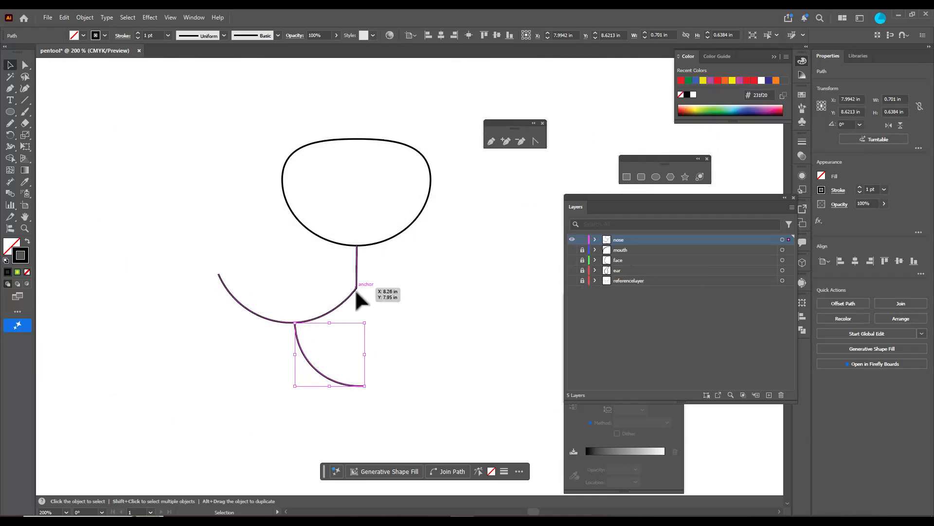
click(286, 281)
drag(572, 251, 572, 271)
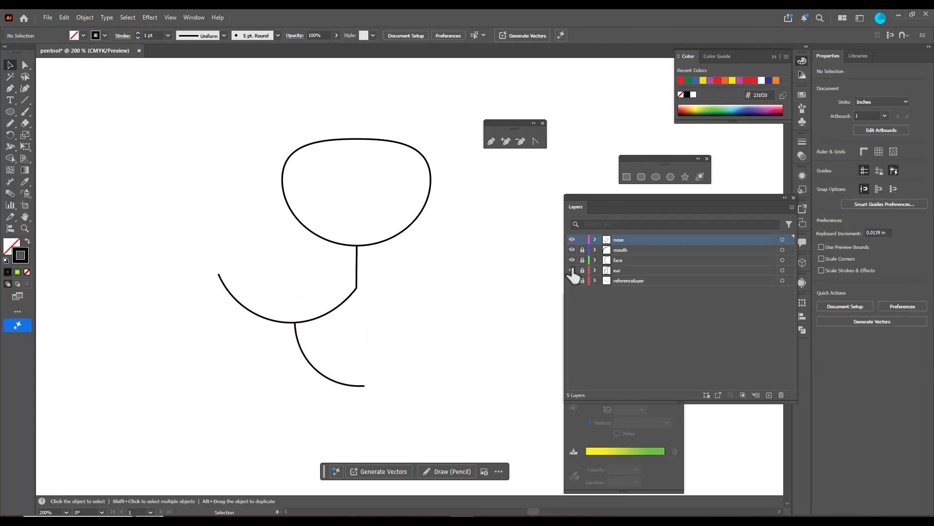
Swap the nose shape's fill and stroke so it has a solid black fill and no stroke
key(ctrl+minus)
key(ctrl+minus)
key(ctrl+minus)
click(446, 258)
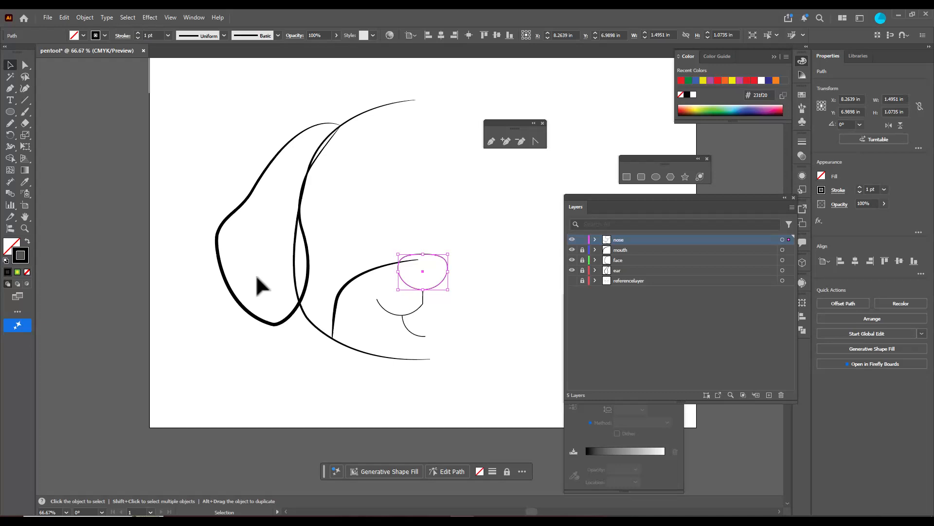
key(shift+x)
click(502, 298)
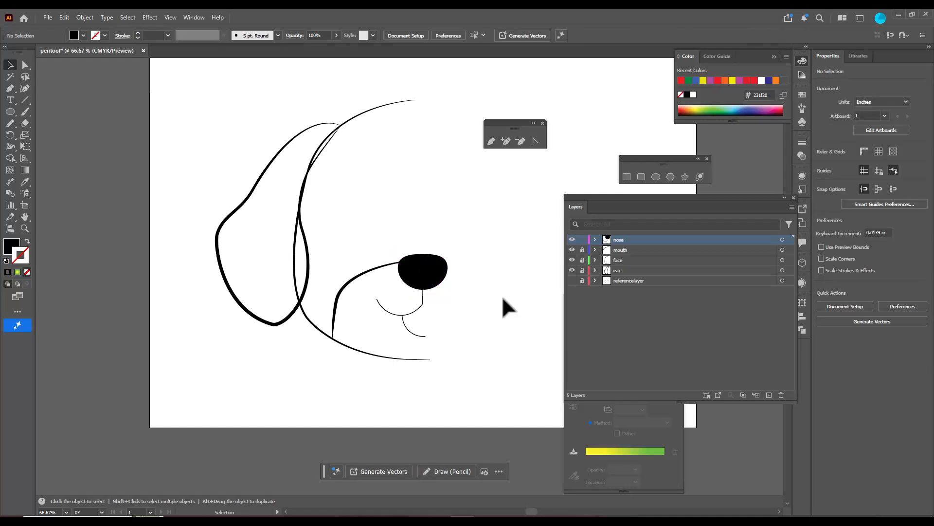
Give the smile path below the nose the asymmetric tapered width profile and a 4 pt stroke
click(416, 310)
scroll(437, 305, up, 3)
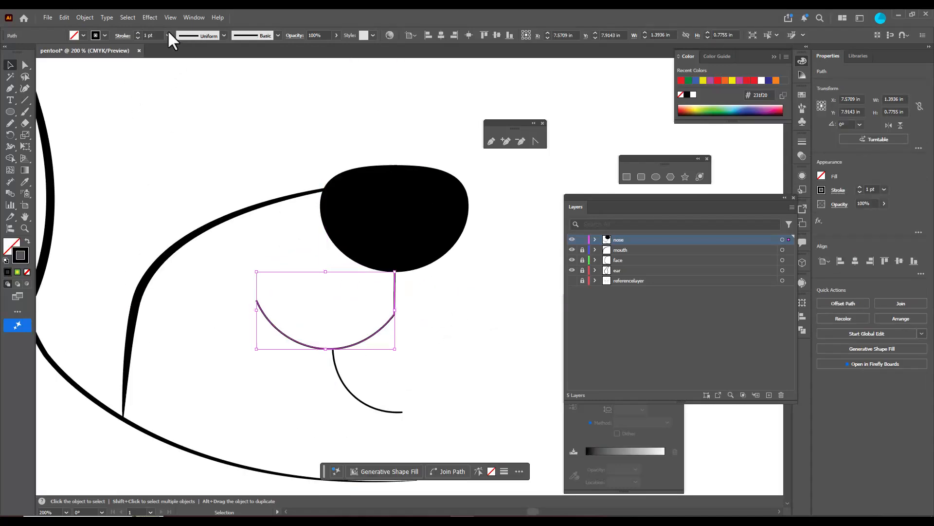
click(224, 35)
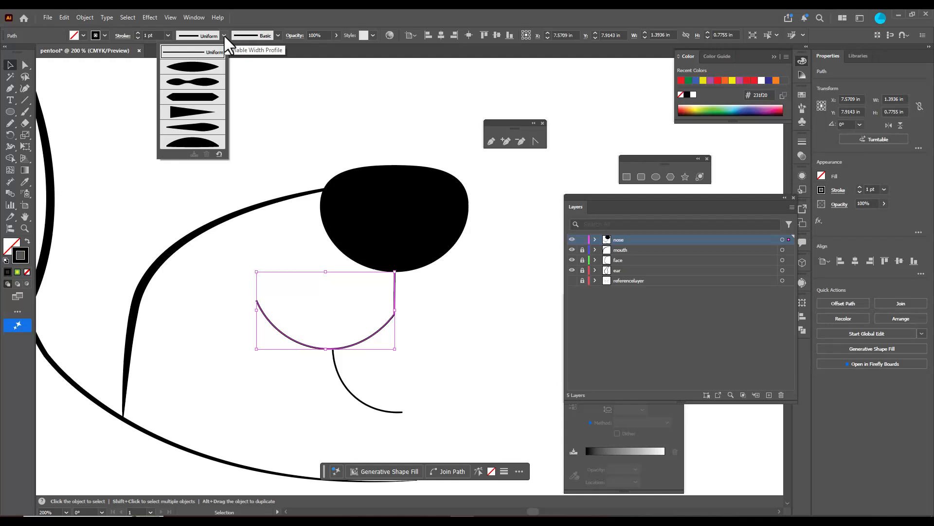
click(194, 127)
click(136, 33)
click(136, 33)
click(136, 33)
click(476, 312)
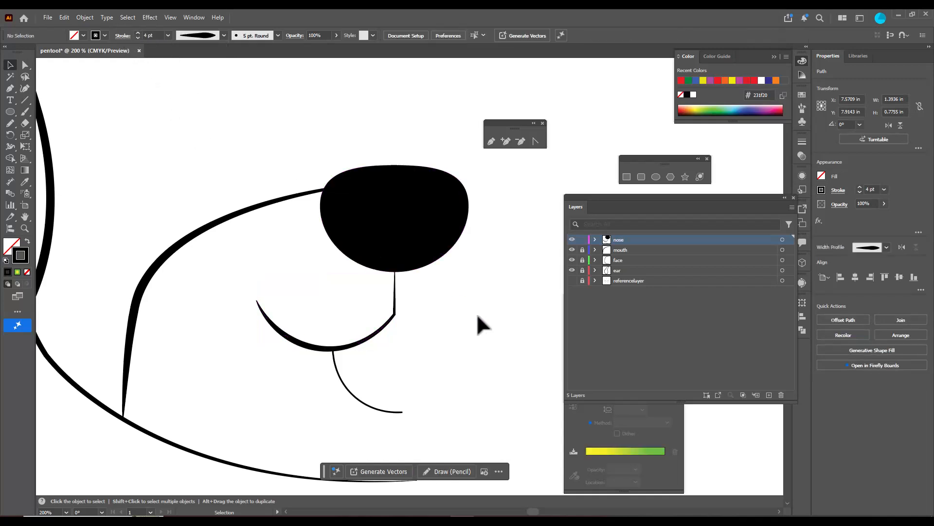
Apply the asymmetric tapered width profile and a 4 pt stroke to the tongue curve
click(358, 402)
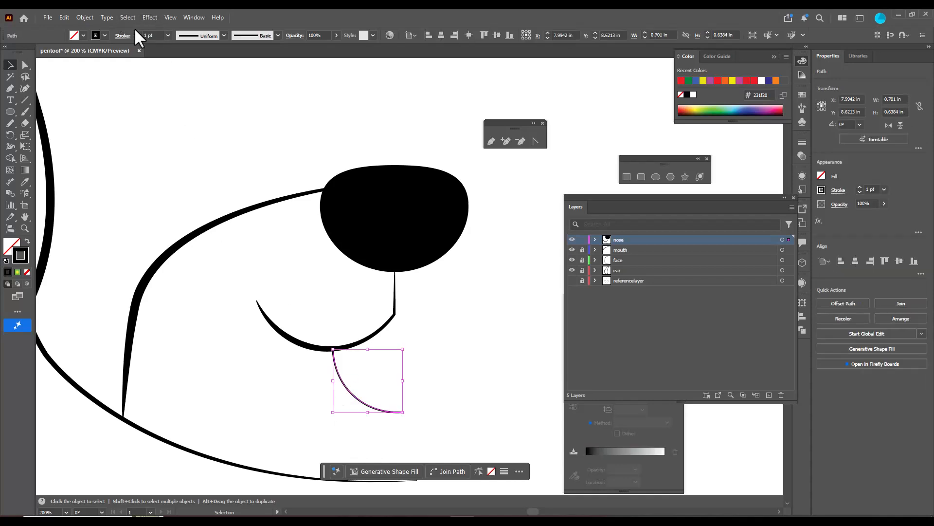
click(223, 36)
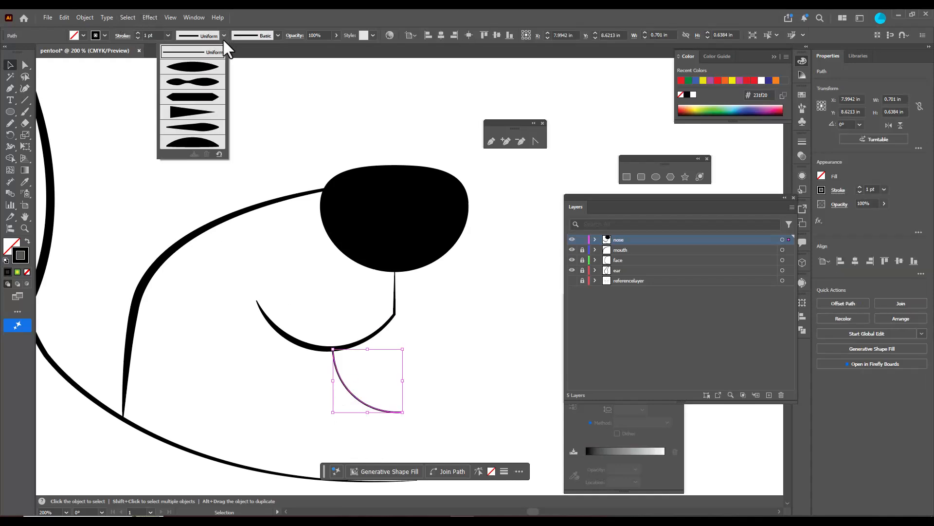
click(203, 125)
click(138, 33)
click(138, 32)
click(138, 33)
click(430, 289)
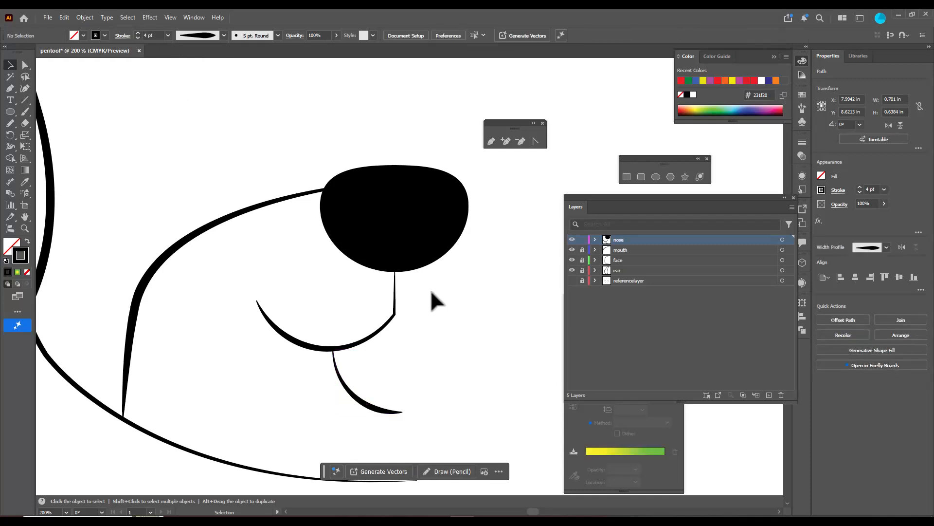
Show referencelayer again and add a new layer named "eyes" above the nose layer
scroll(430, 289, down, 3)
scroll(482, 247, up, 2)
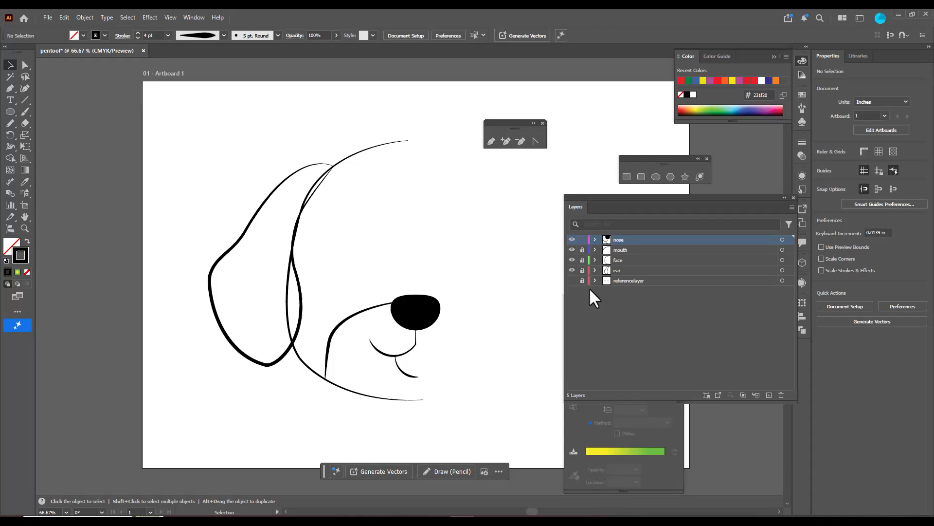
click(572, 281)
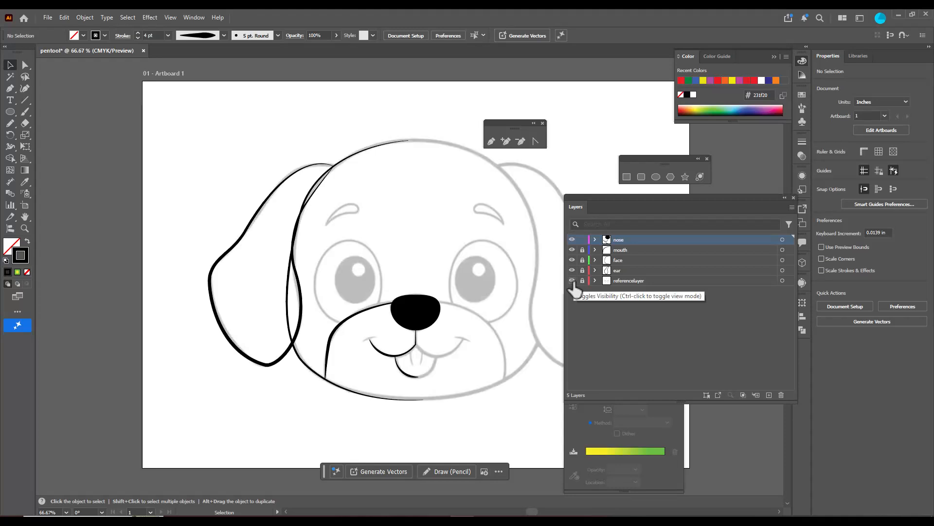
scroll(406, 227, up, 1)
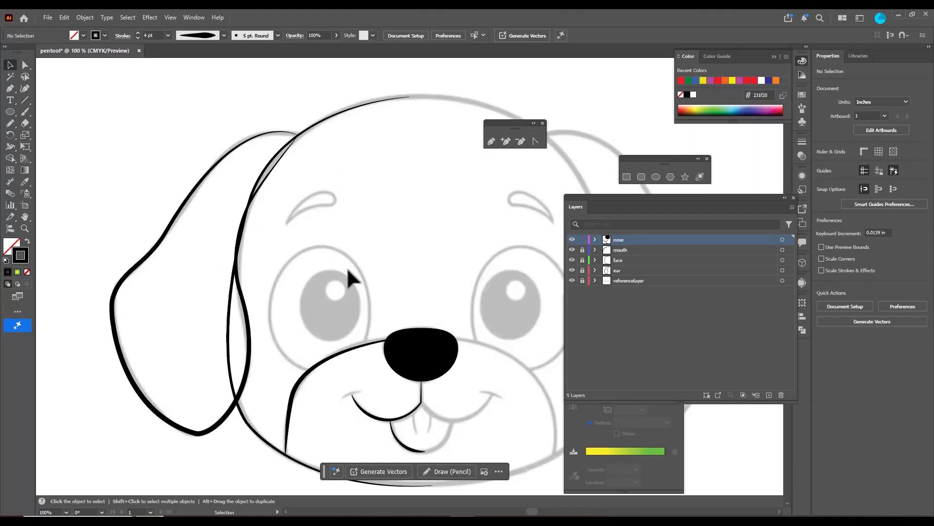
click(769, 394)
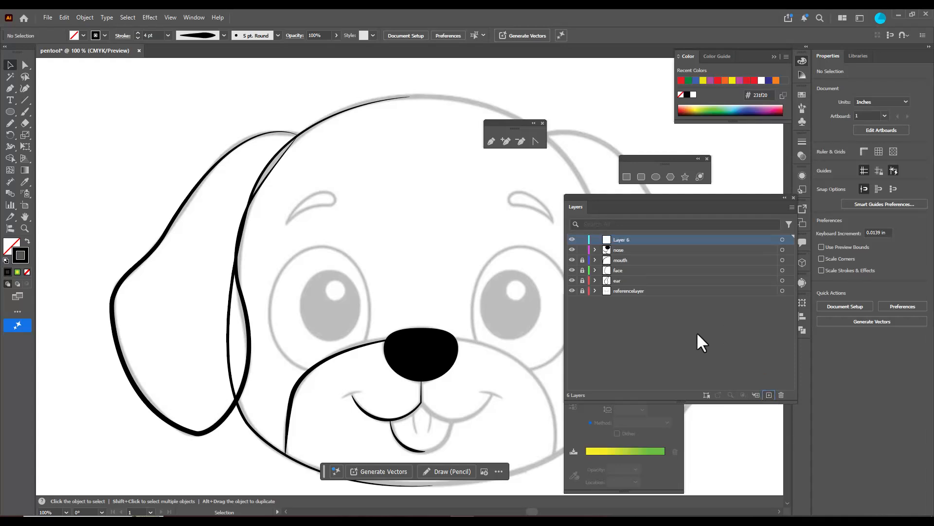
double_click(623, 239)
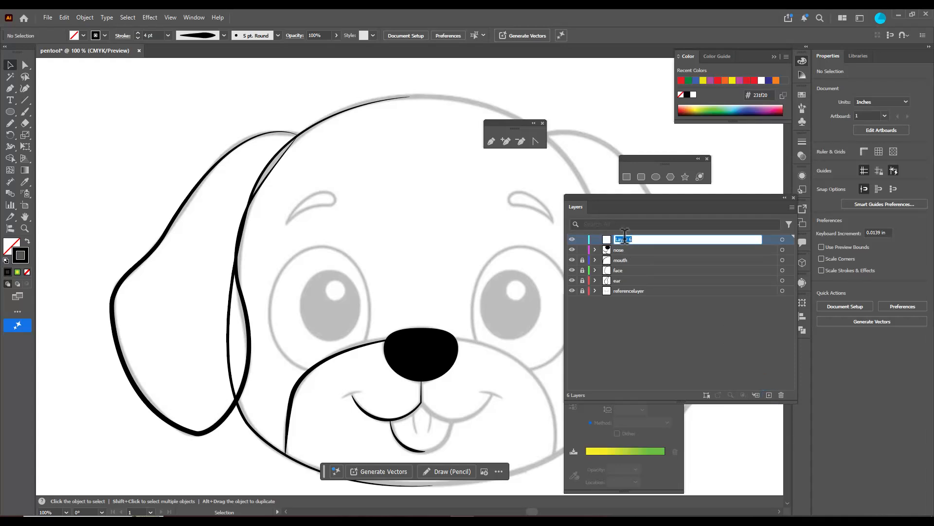
text(eyes)
key(Return)
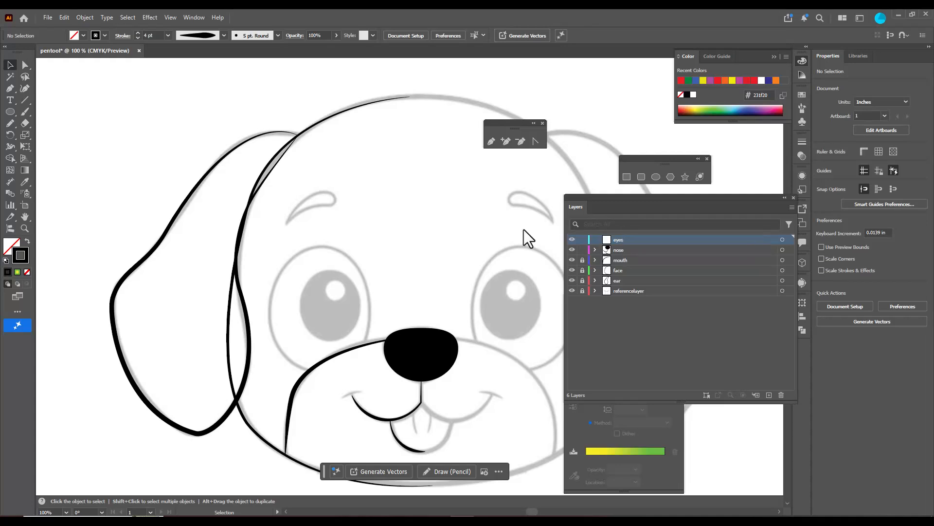
Draw an ellipse about 1.88 by 2.57 in over the left eye outline and reshape its anchors to follow the reference
click(9, 110)
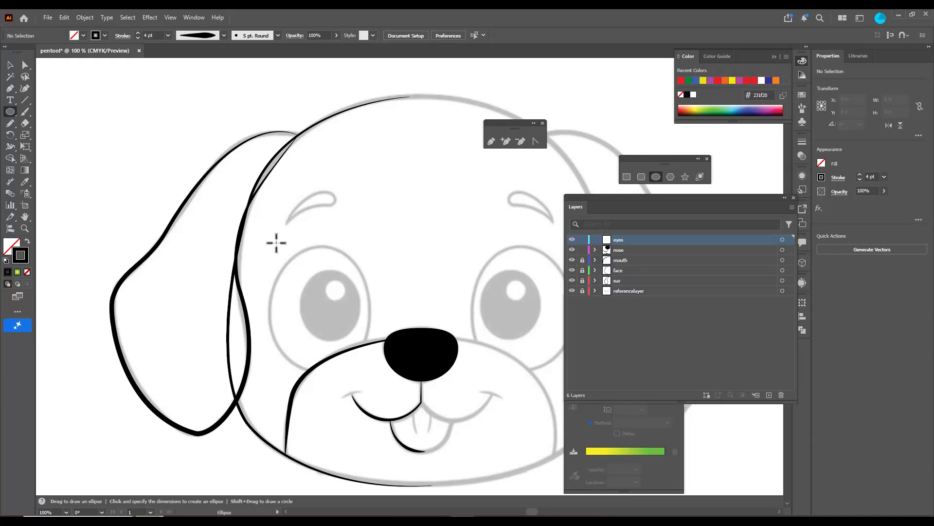
drag(279, 249, 373, 377)
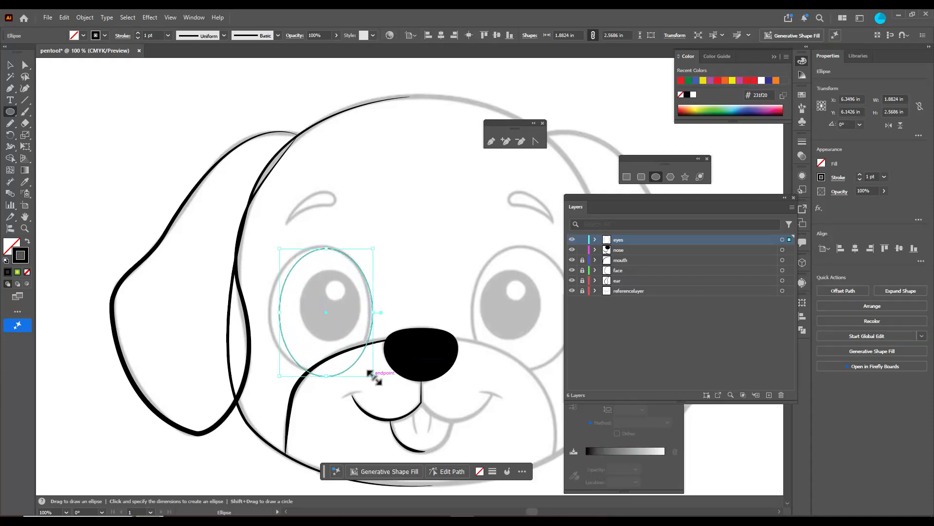
click(25, 65)
drag(326, 375, 299, 363)
drag(278, 313, 269, 313)
drag(326, 250, 323, 247)
drag(321, 356, 324, 366)
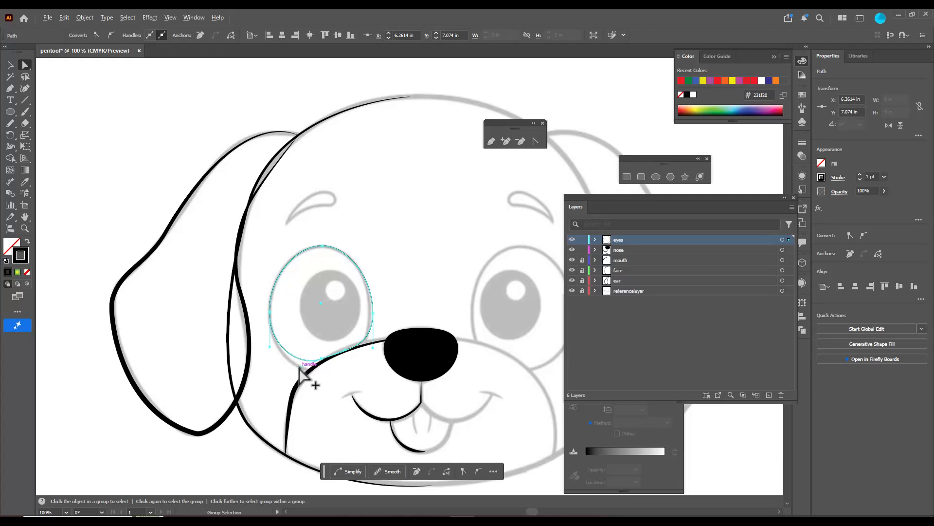
Add an anchor point on the lower-left curve of the eye outline and adjust its position and handles to match the reference
scroll(305, 372, up, 3)
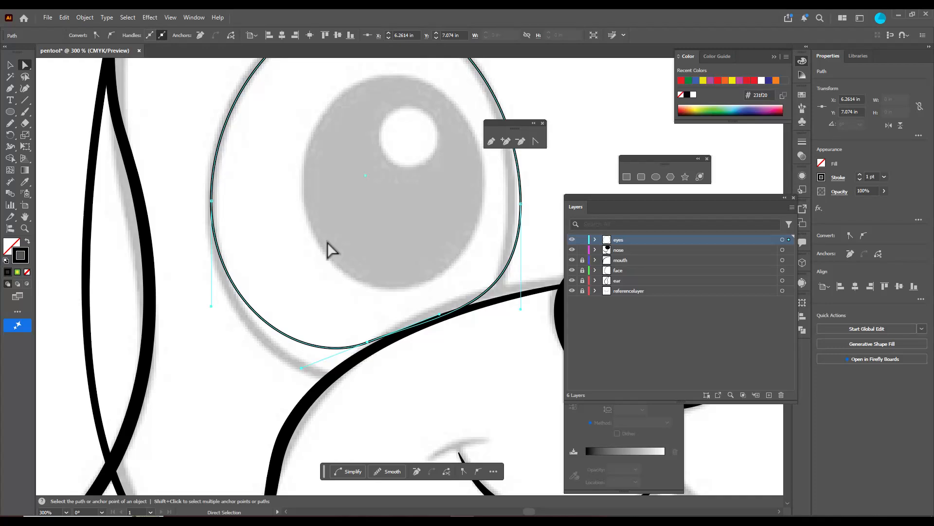
key(p)
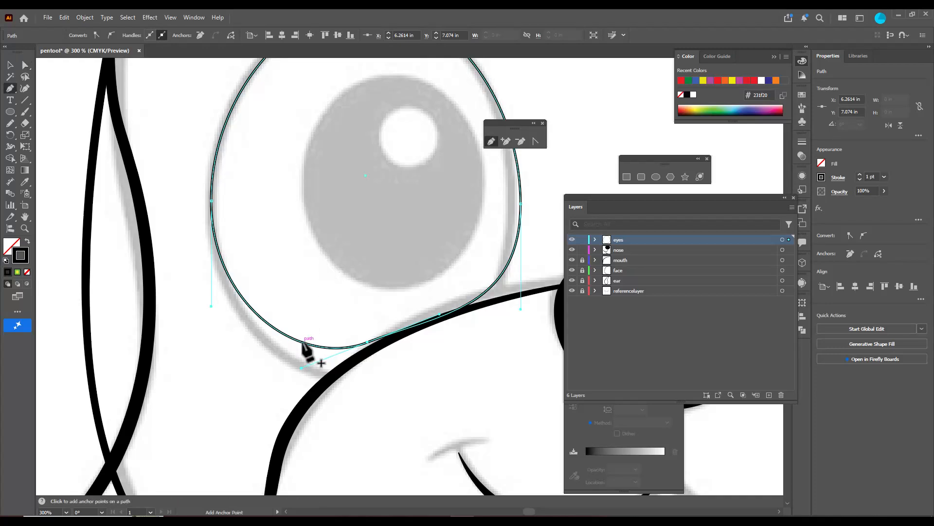
click(299, 341)
key(ctrl)
drag(299, 341, 364, 351)
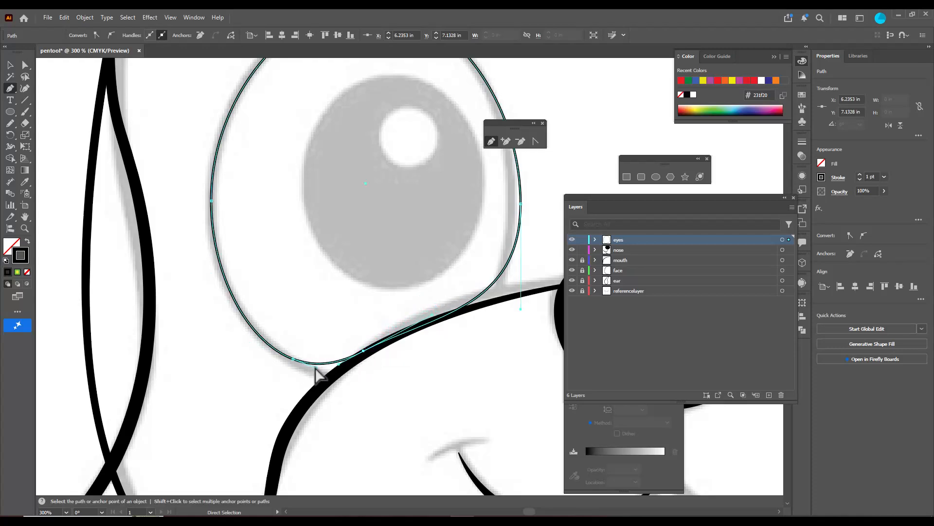
click(323, 382)
click(292, 359)
click(293, 359)
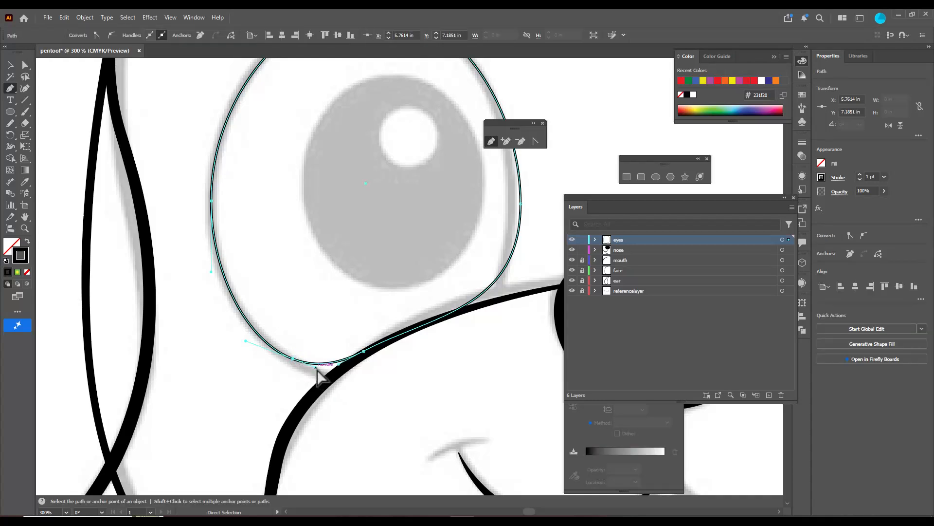
drag(316, 367, 288, 361)
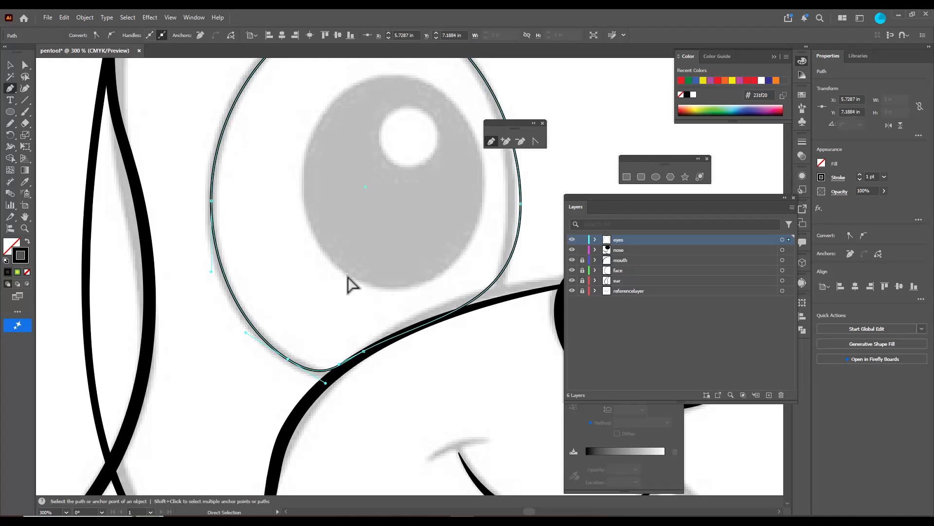
Move the eye outline's right anchor inward and add an anchor at its lower-right corner, shaping the curve to the reference
scroll(540, 253, up, 2)
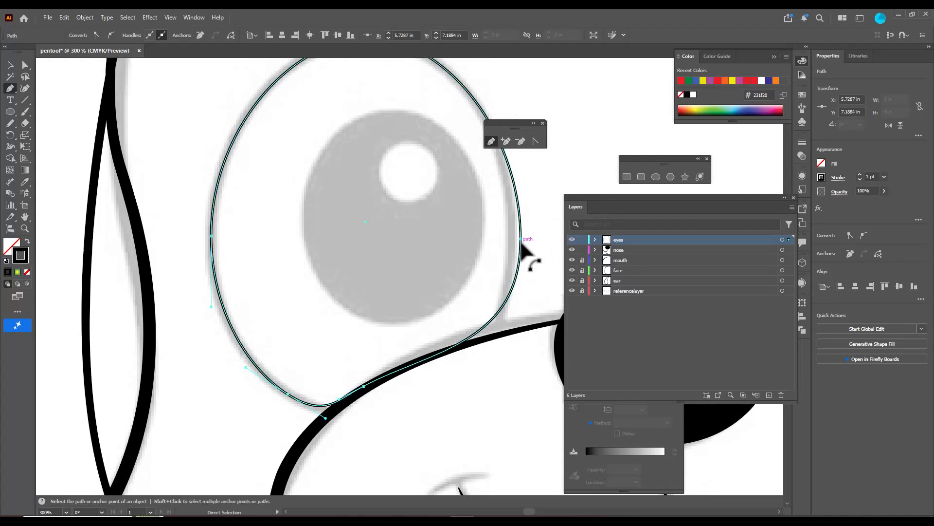
drag(520, 239, 514, 240)
drag(514, 344, 514, 350)
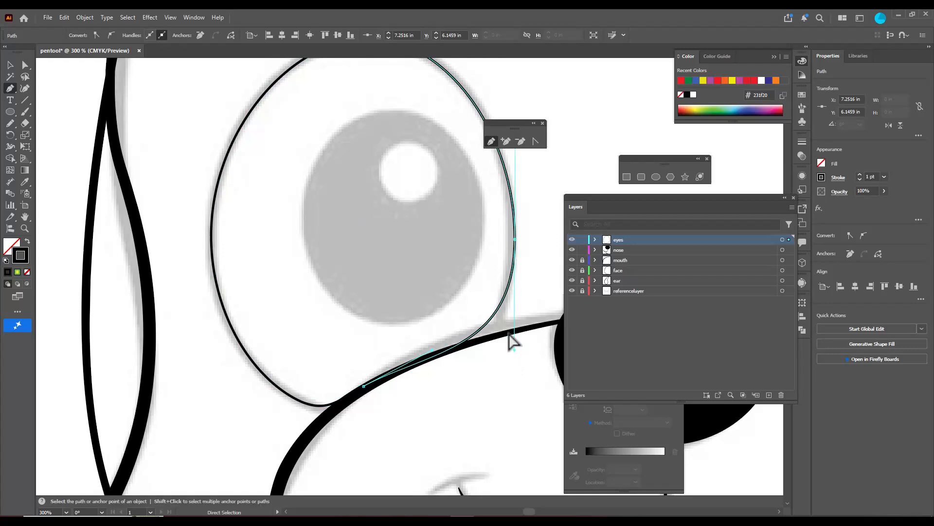
click(496, 311)
mouse_move(496, 311)
mouse_down()
mouse_move(514, 302)
mouse_move(504, 314)
mouse_up()
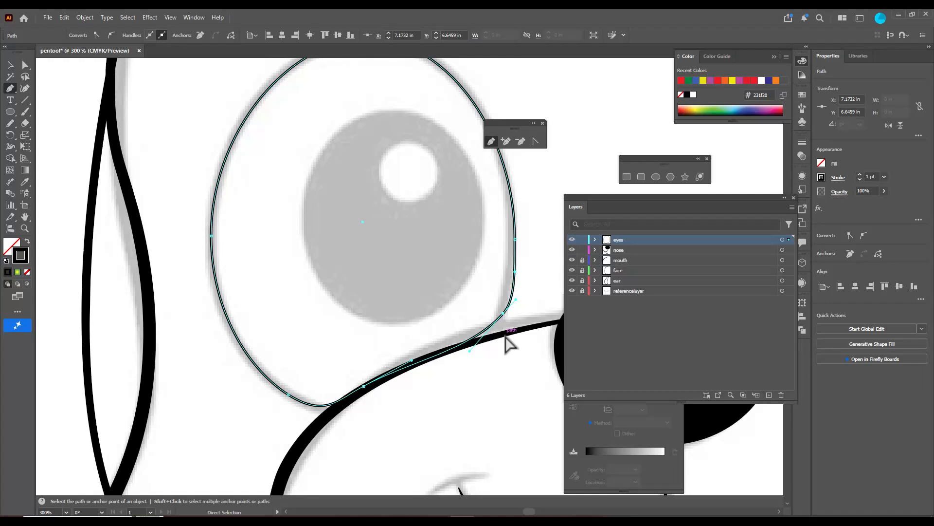
Draw an ellipse about 0.93 by 1.04 in over the left pupil and give it a solid black fill without stroke
scroll(492, 245, up, 4)
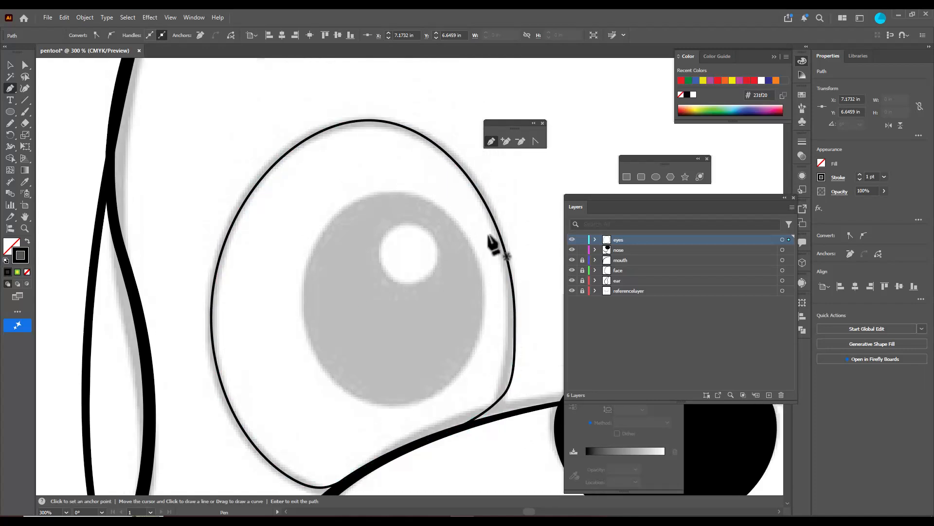
scroll(434, 202, right, 2)
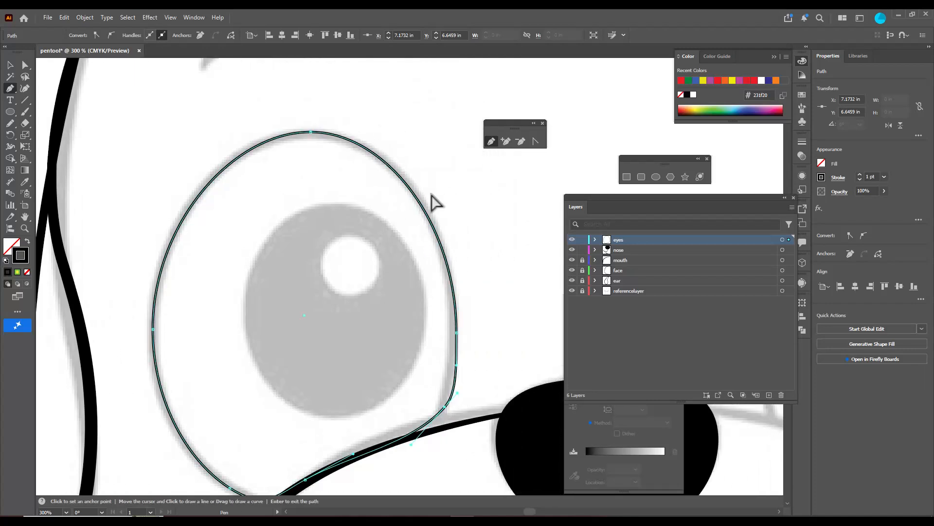
key(ctrl+minus)
key(ctrl+minus)
key(ctrl+minus)
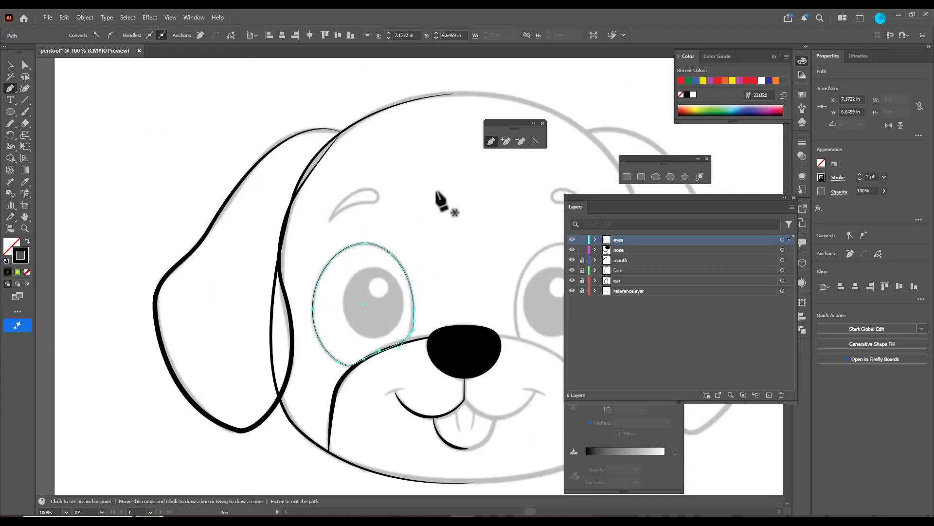
scroll(434, 192, up, 1)
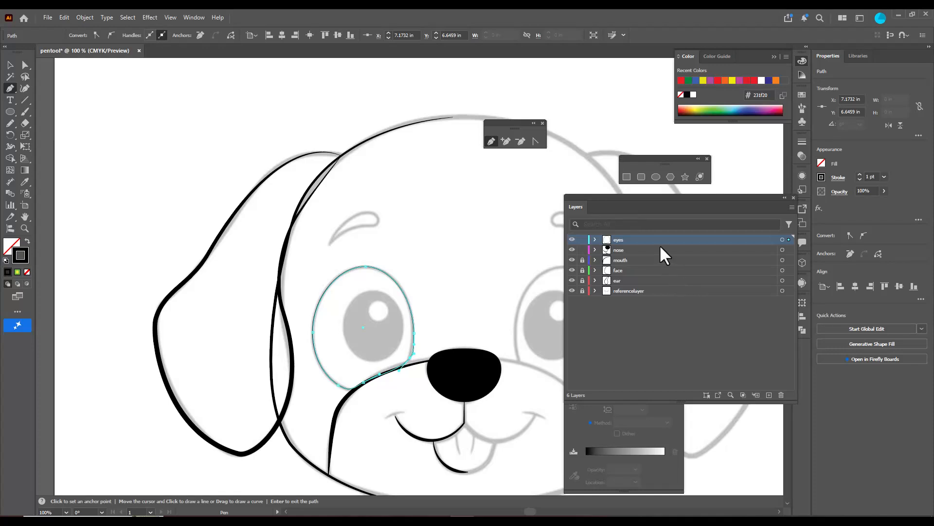
click(10, 65)
click(137, 134)
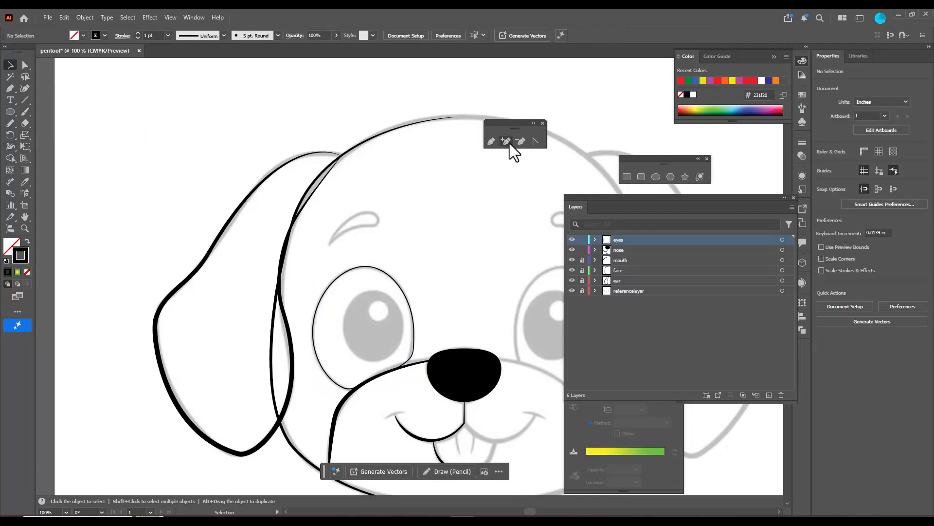
click(656, 177)
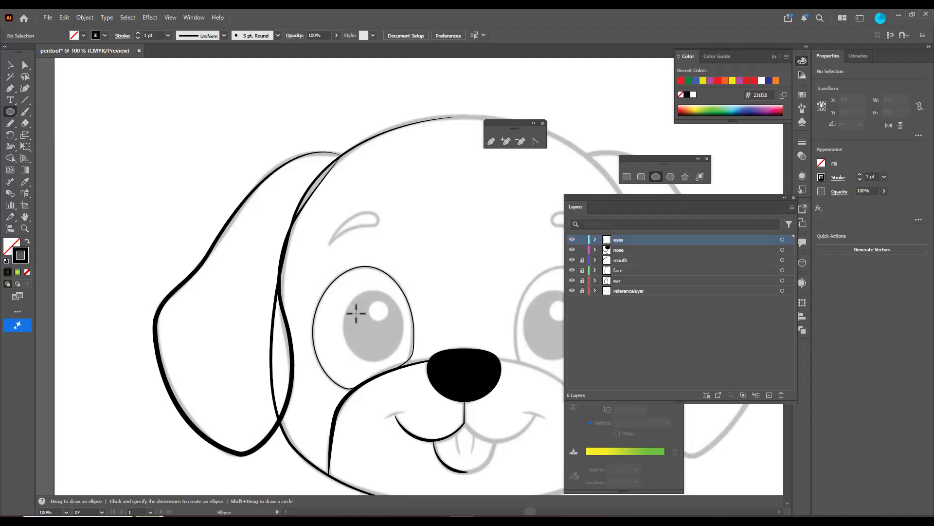
drag(351, 304, 399, 357)
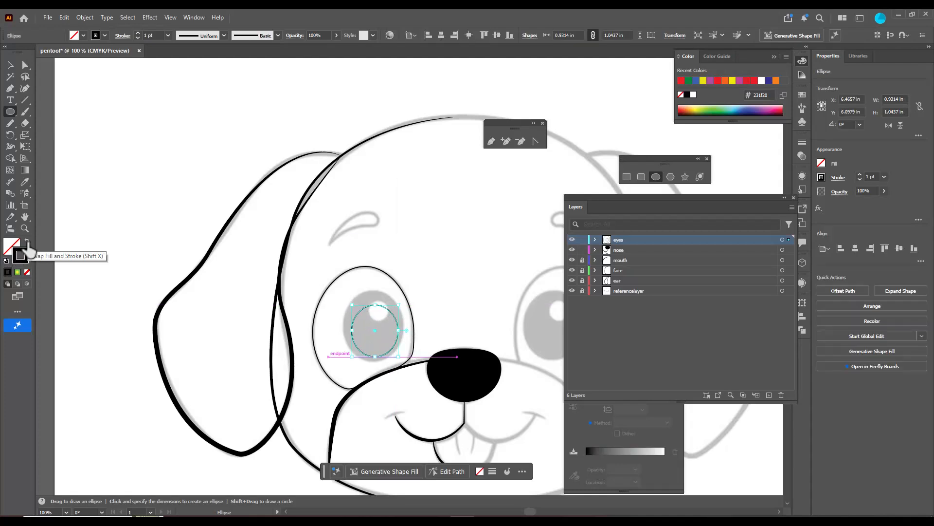
click(27, 243)
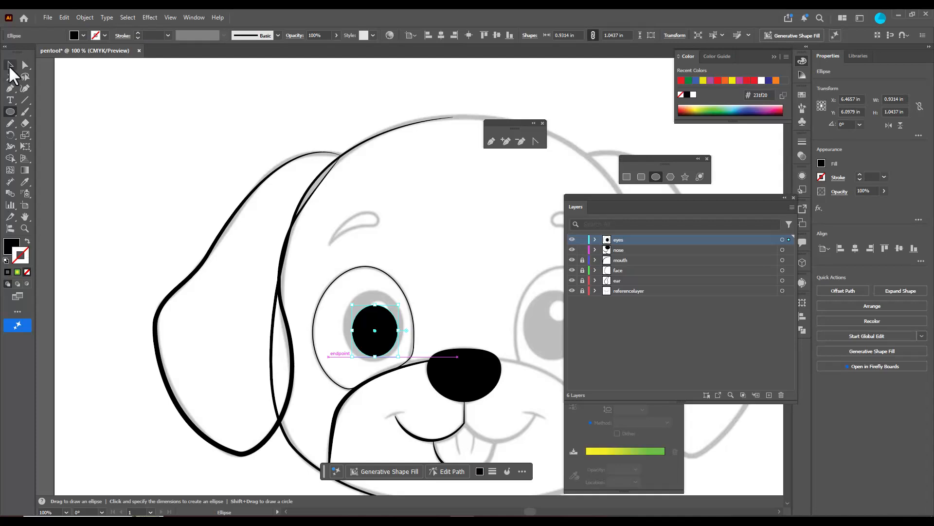
Move and enlarge the black pupil ellipse to about 1.25 by 1.40 in so it covers the reference pupil
click(10, 67)
mouse_move(389, 323)
mouse_down()
mouse_move(386, 314)
mouse_move(404, 359)
mouse_move(396, 313)
mouse_move(394, 323)
mouse_up()
drag(373, 360, 374, 362)
drag(396, 322, 397, 322)
click(395, 251)
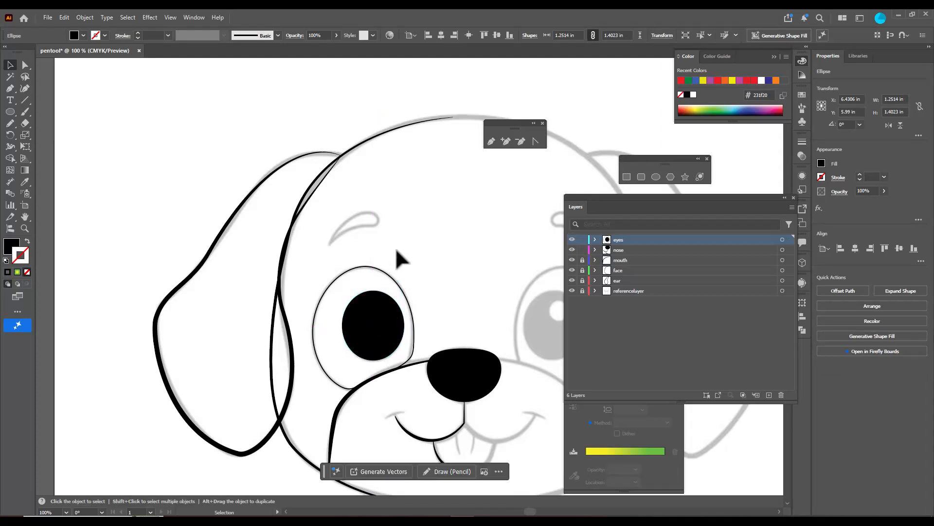
Trace the left eyebrow as a closed curved shape with the Pen tool
scroll(355, 207, up, 3)
scroll(362, 236, down, 1)
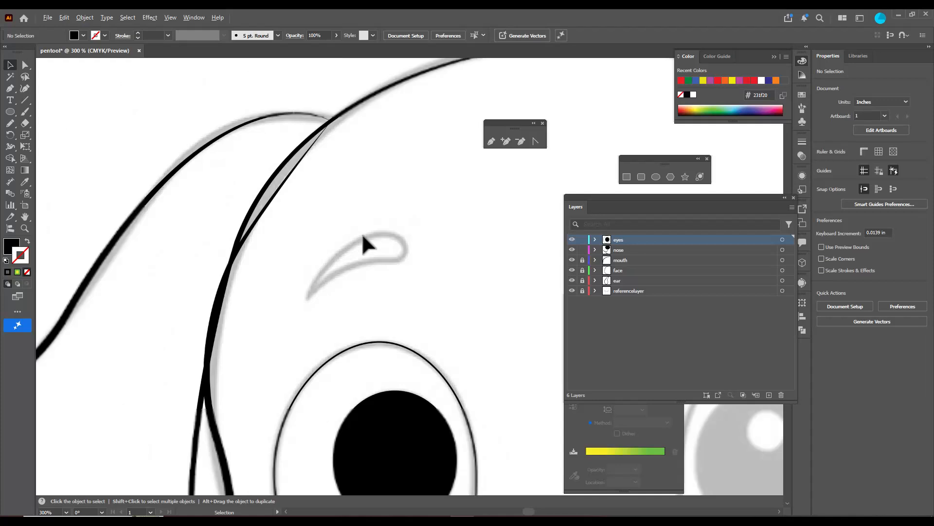
click(492, 142)
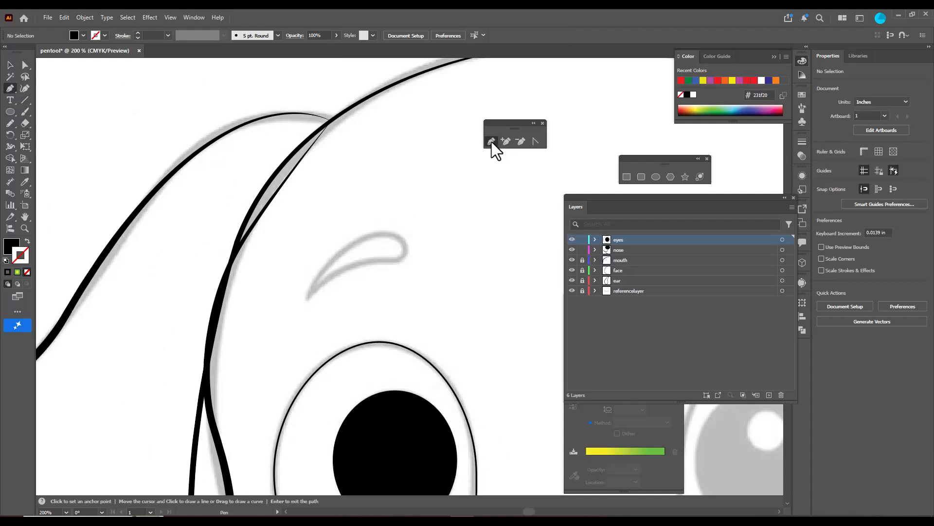
click(307, 294)
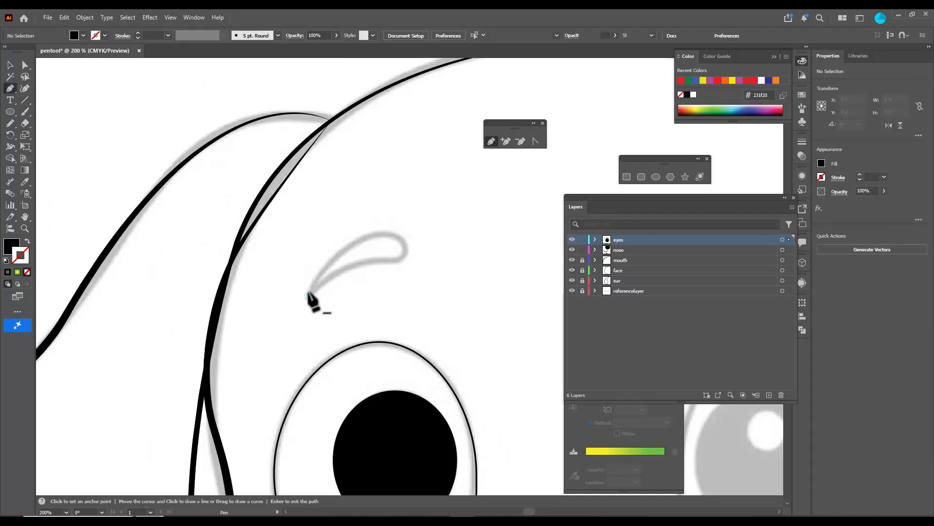
drag(384, 234, 319, 313)
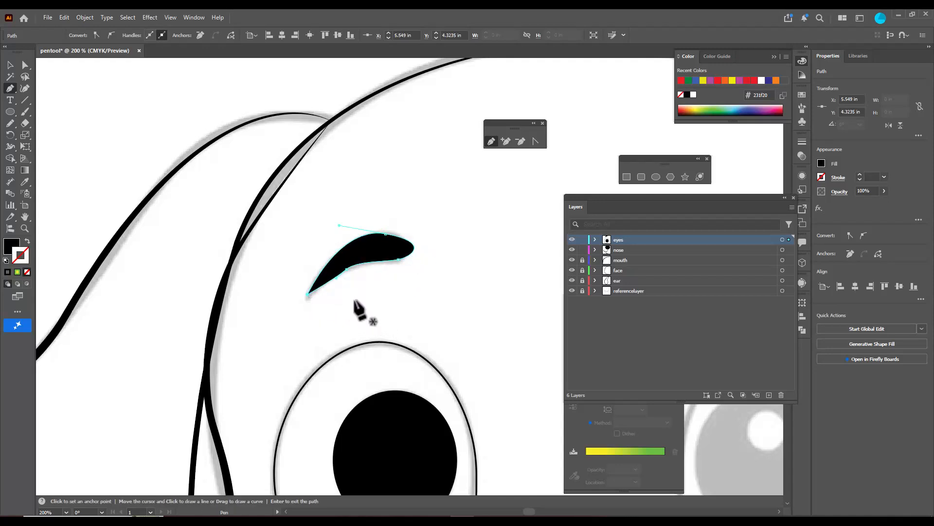
Adjust the eyebrow's anchor points and handles along its lower and upper curves
key(ctrl)
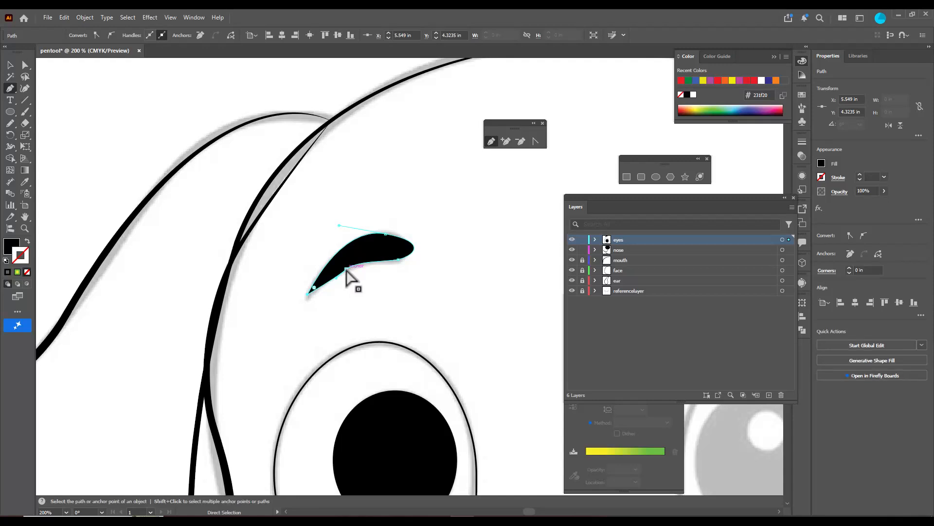
click(357, 262)
drag(357, 262, 361, 263)
drag(386, 234, 434, 240)
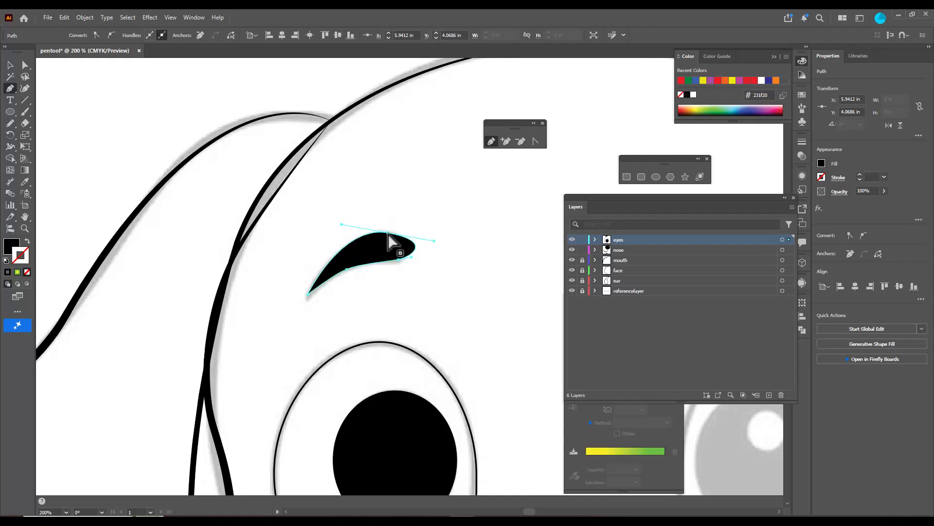
Swap the eyebrow's fill and stroke to leave only a black outline, and refine its curves to fit the reference
click(26, 241)
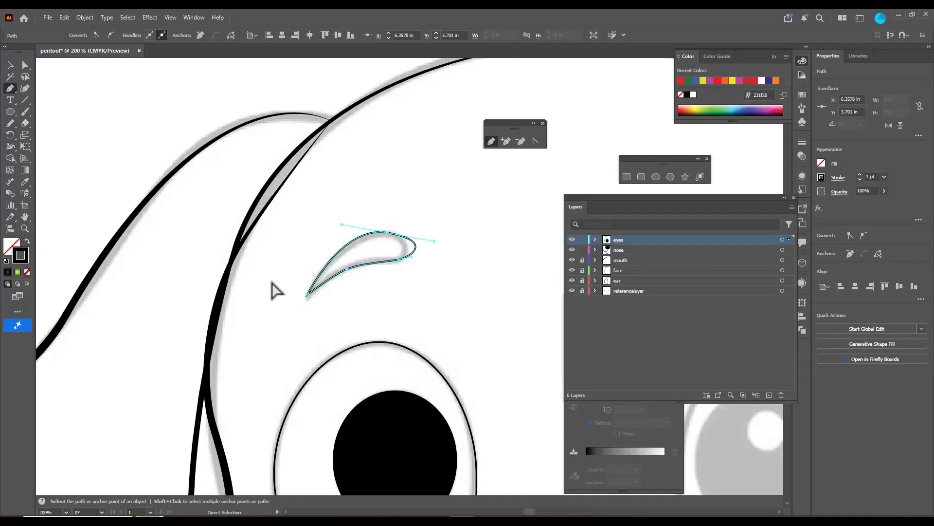
click(348, 270)
drag(347, 271, 384, 222)
ctrl+click(400, 261)
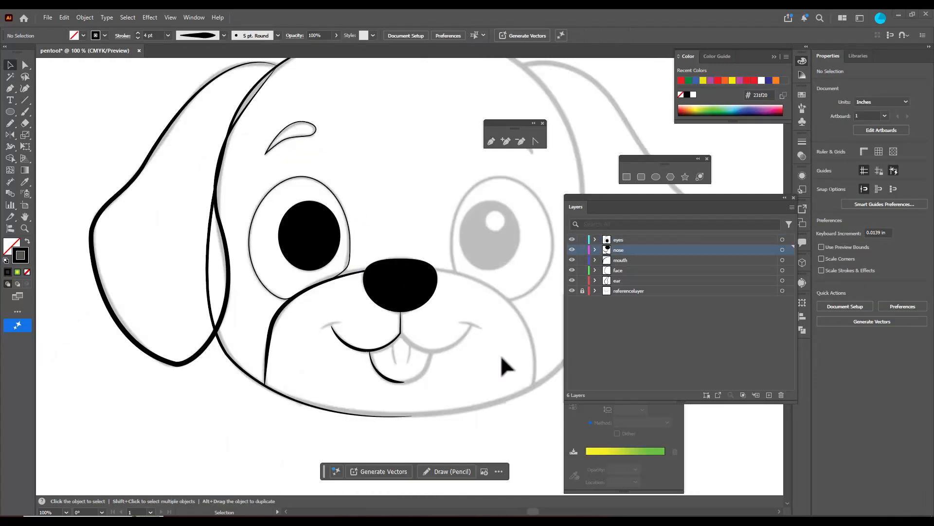
Draw the left crease line of the tongue from the smile curve downward with the Pen tool on the nose layer
click(10, 88)
scroll(406, 358, up, 5)
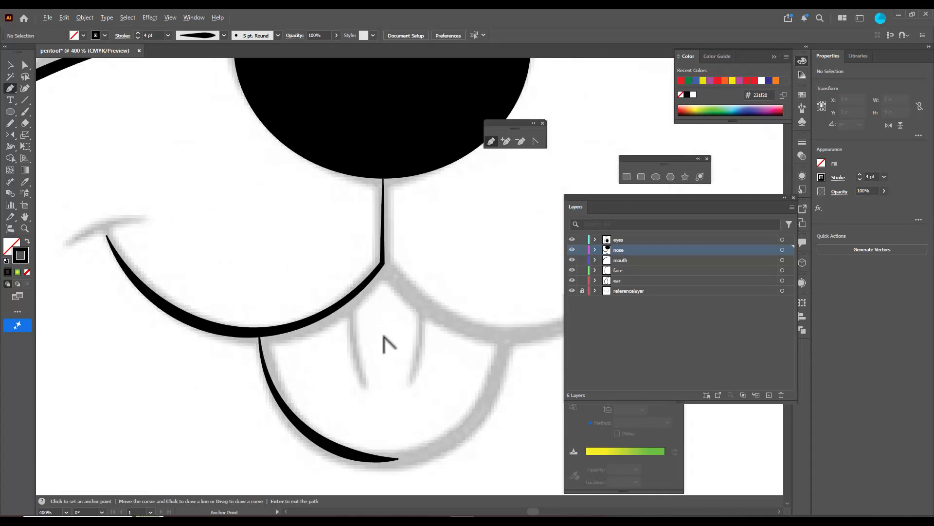
click(351, 295)
click(351, 342)
click(358, 359)
click(364, 376)
drag(364, 377, 369, 386)
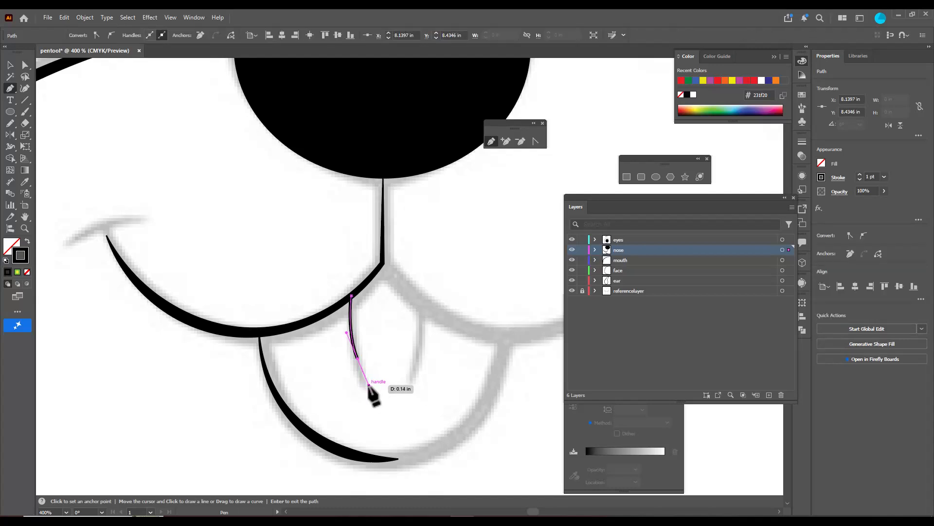
click(369, 385)
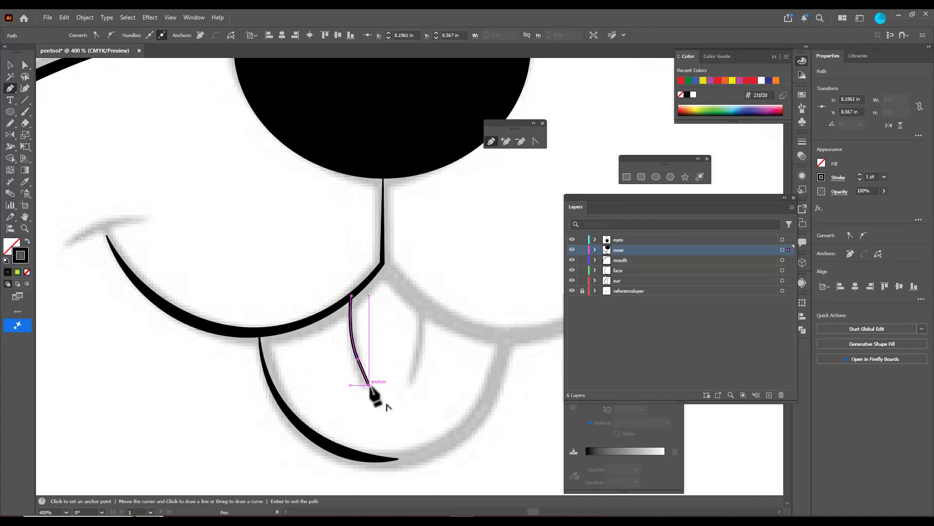
Remove the tongue crease's lowest segment and reposition the remaining end point and its handle along the reference line
key(ctrl)
ctrl+click(358, 359)
drag(347, 333, 357, 360)
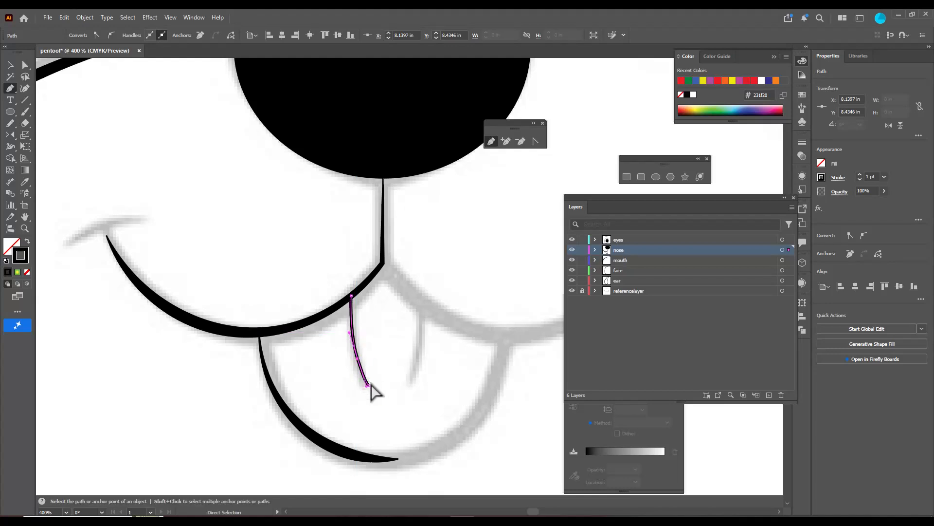
key(p)
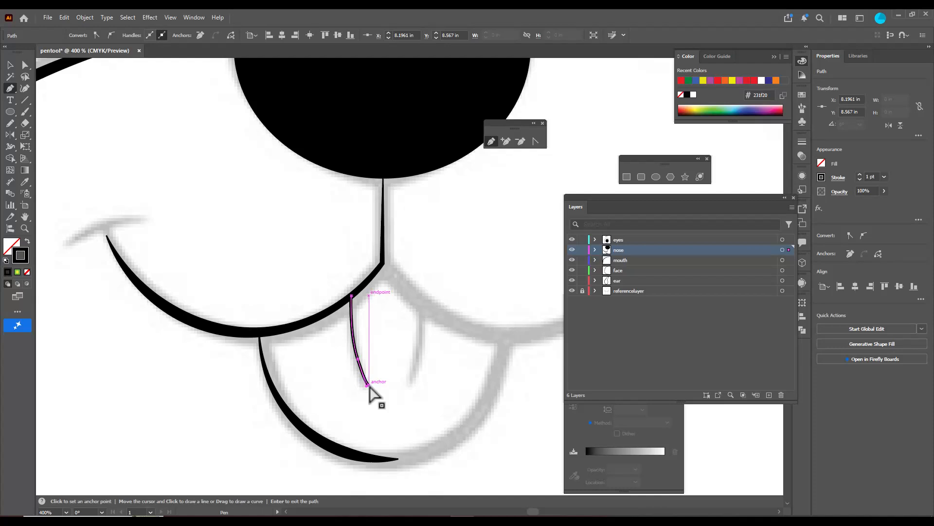
key(a)
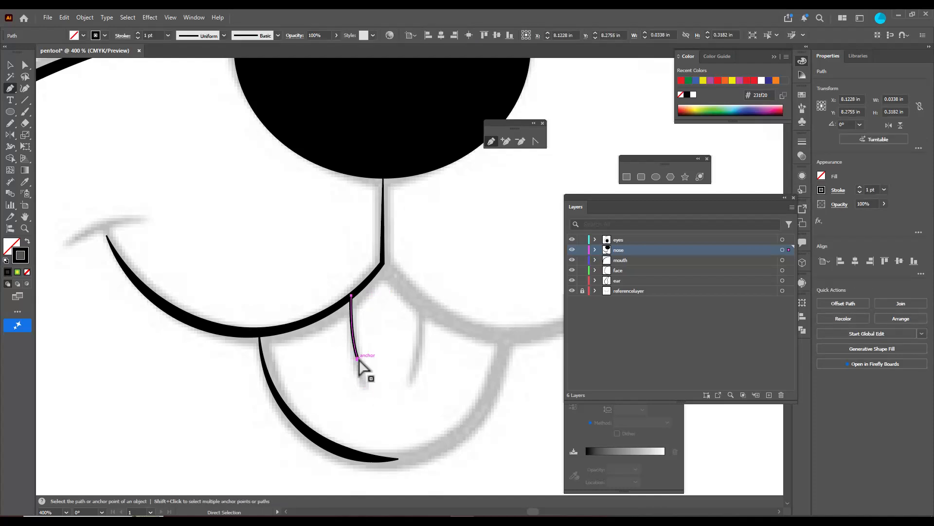
drag(358, 360, 341, 339)
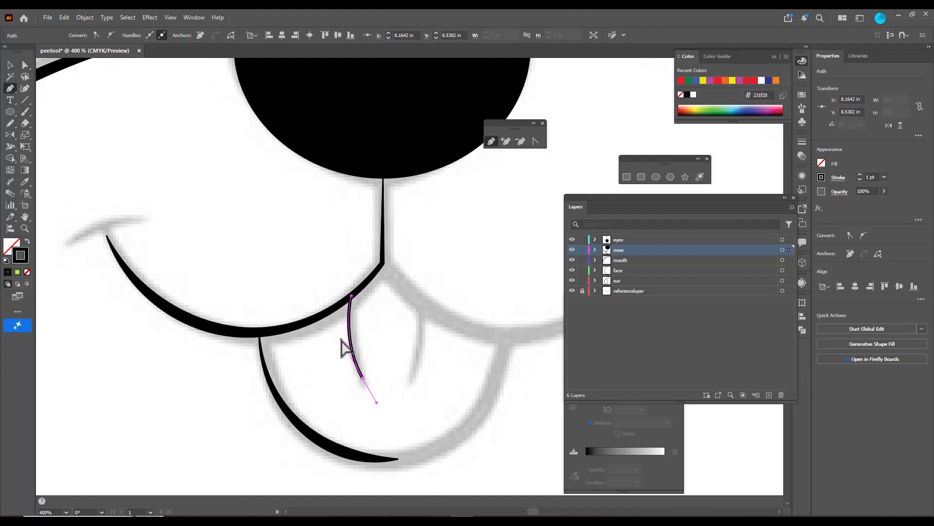
Move the tongue crease's upper end point onto the smile line and deselect the path
drag(351, 295, 354, 292)
key(v)
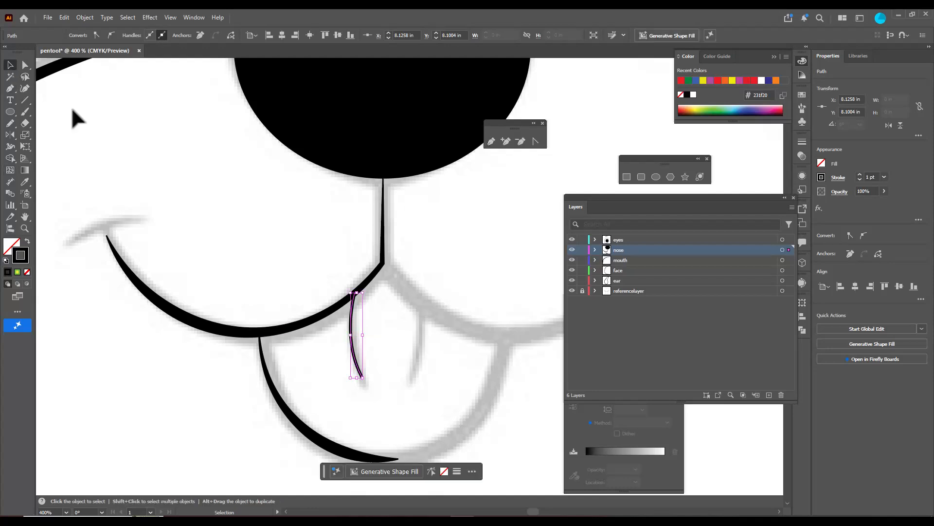
click(247, 190)
scroll(281, 210, down, 2)
scroll(289, 205, up, 2)
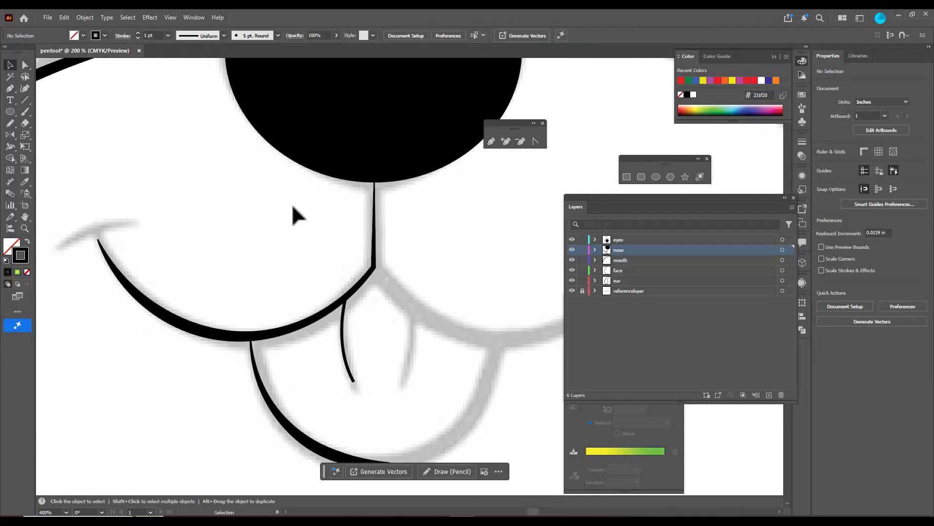
scroll(258, 209, down, 1)
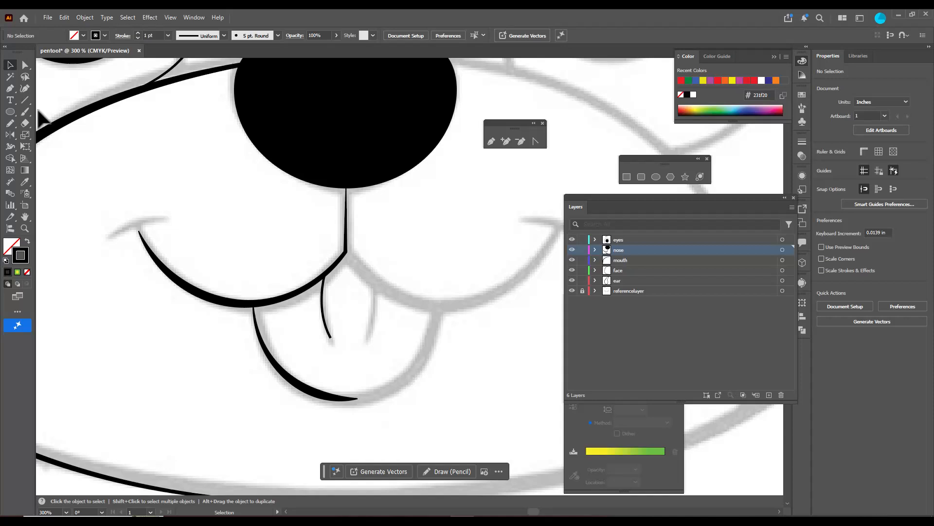
click(10, 90)
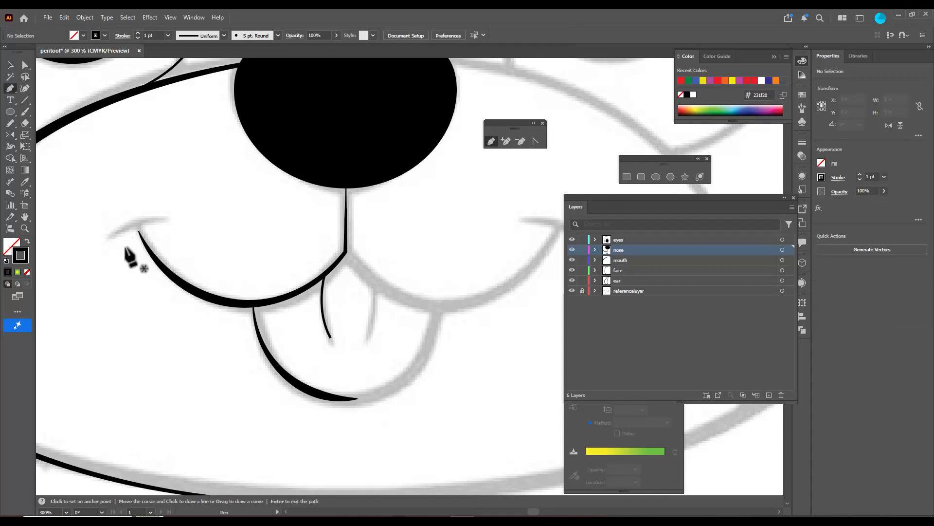
click(111, 236)
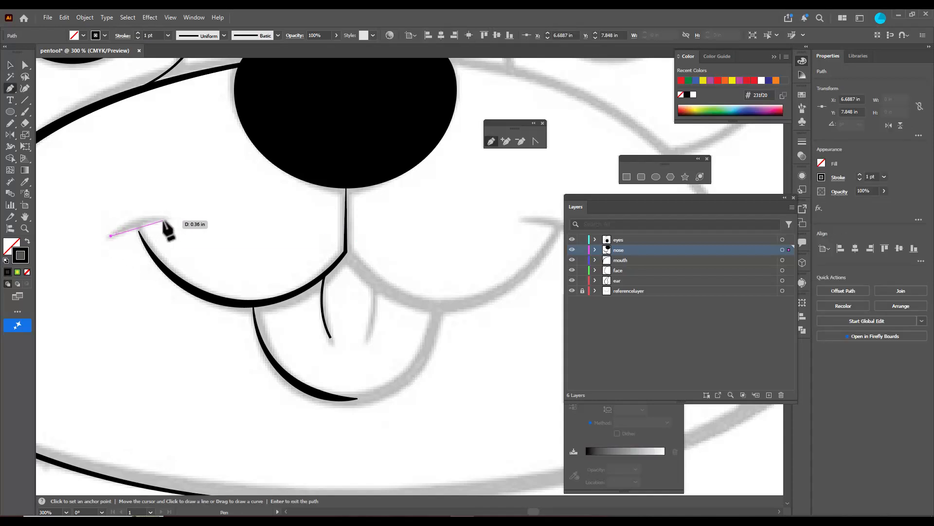
key(Escape)
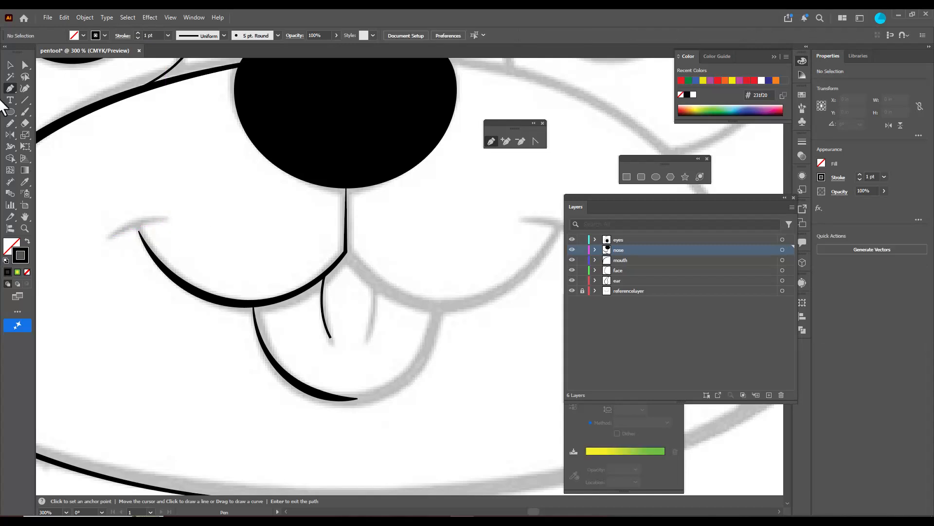
Draw a short arc about 0.38 in wide at the smile's outer corner with the Curvature tool and move it onto the smile line's end
click(24, 89)
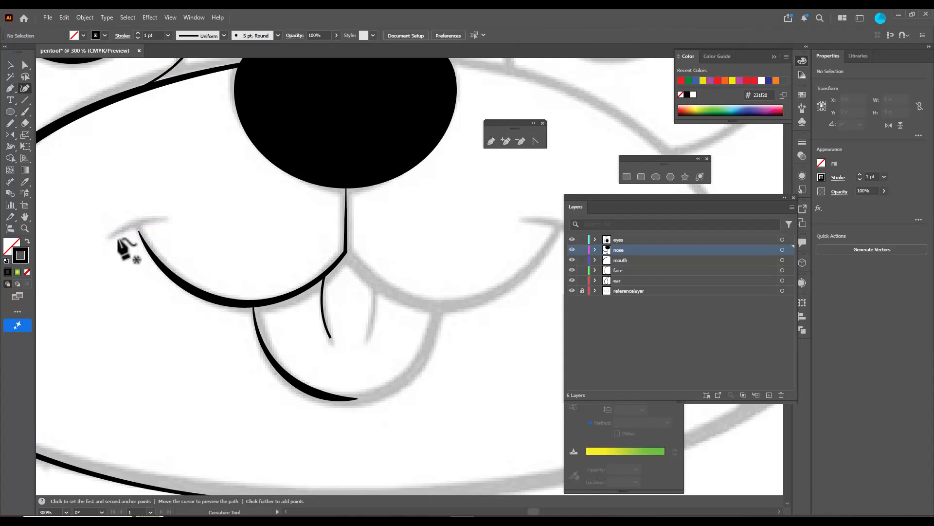
click(109, 237)
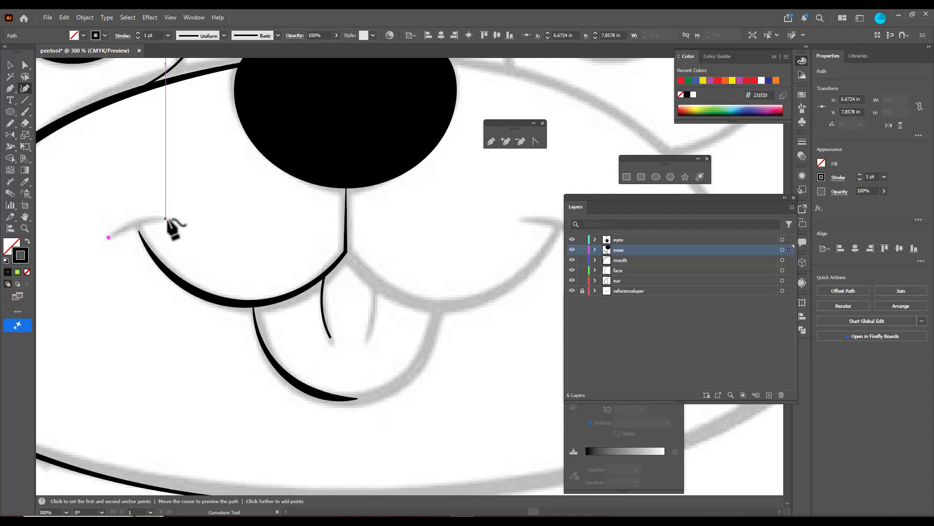
click(165, 219)
drag(138, 222, 137, 220)
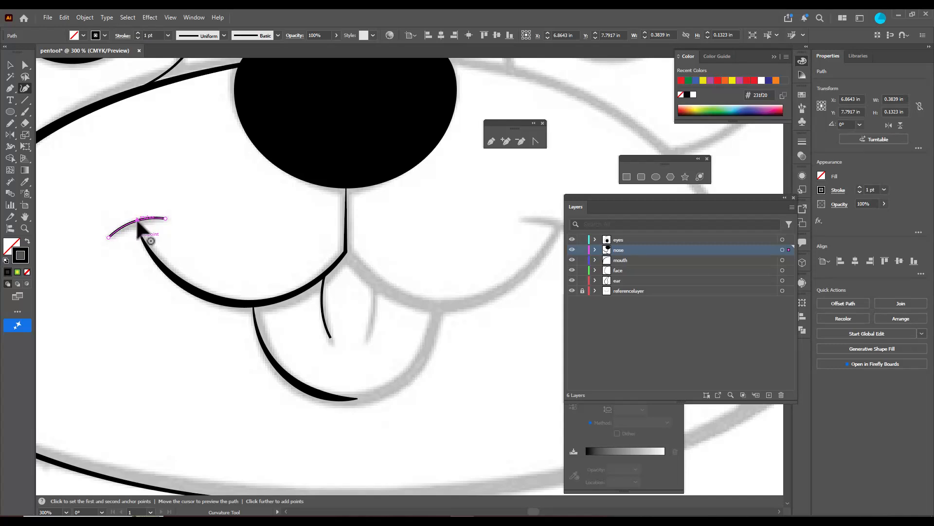
click(10, 65)
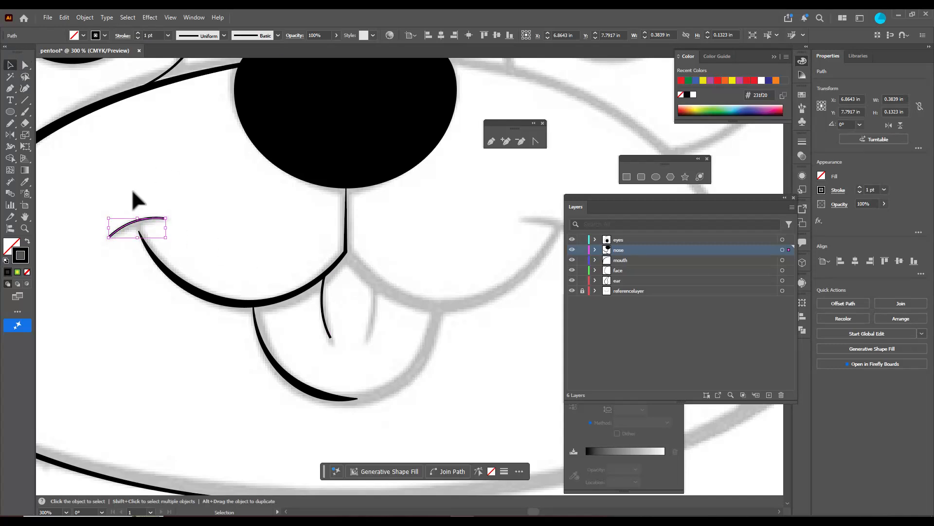
drag(149, 218, 154, 223)
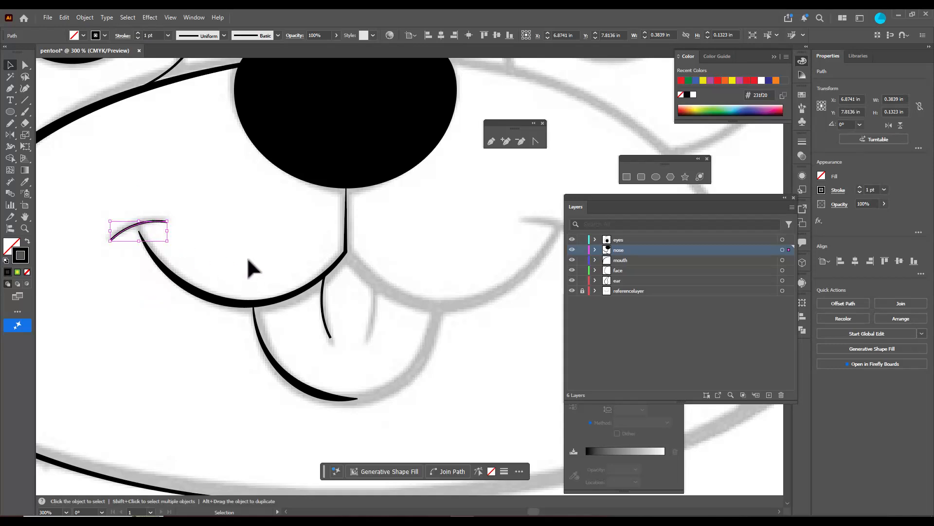
Apply Width Profile 1 to the tongue crease and set its stroke weight to 2 pt
click(325, 319)
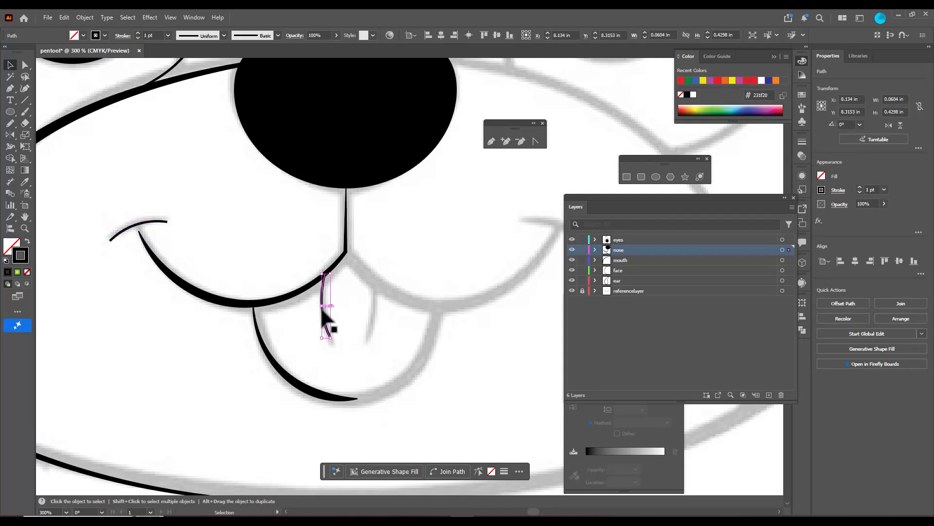
click(218, 34)
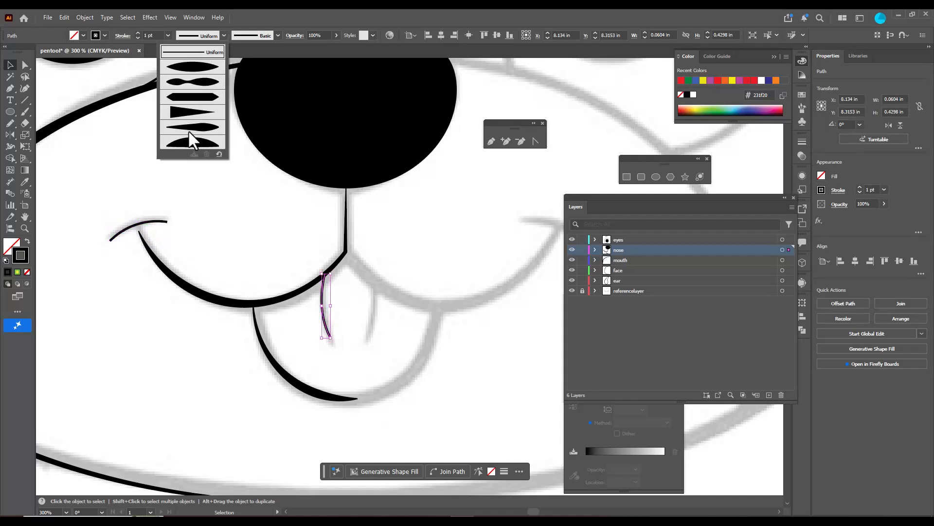
click(194, 69)
click(139, 33)
click(138, 33)
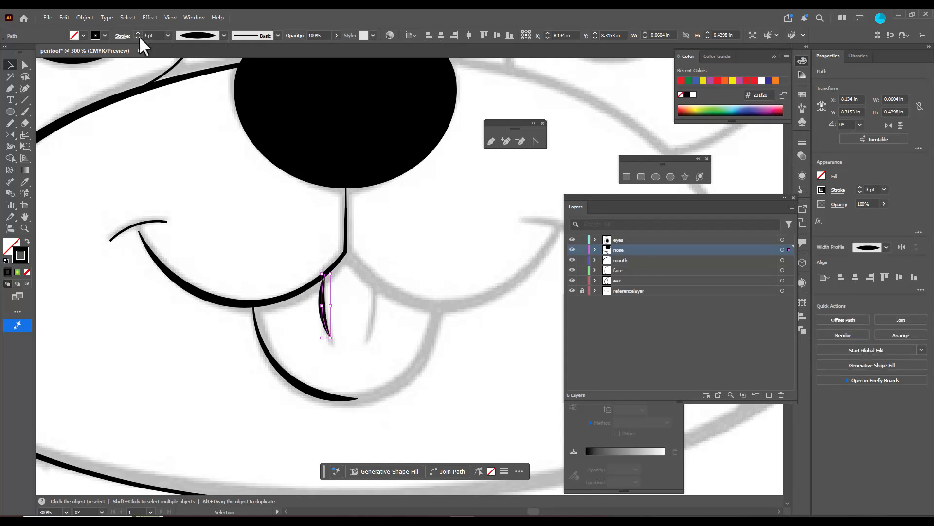
click(138, 37)
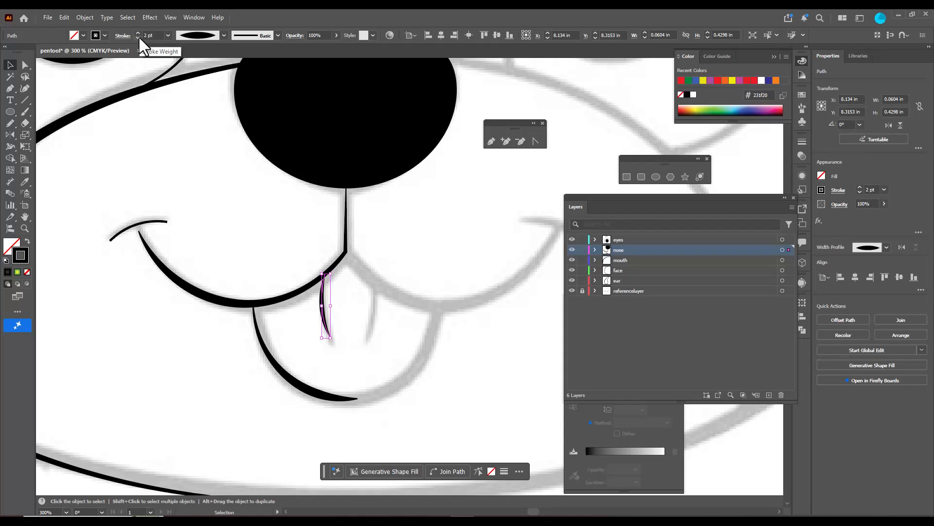
Give the smile-corner arc Width Profile 1 and a 3 pt stroke, and nudge it to meet the smile's end
click(155, 222)
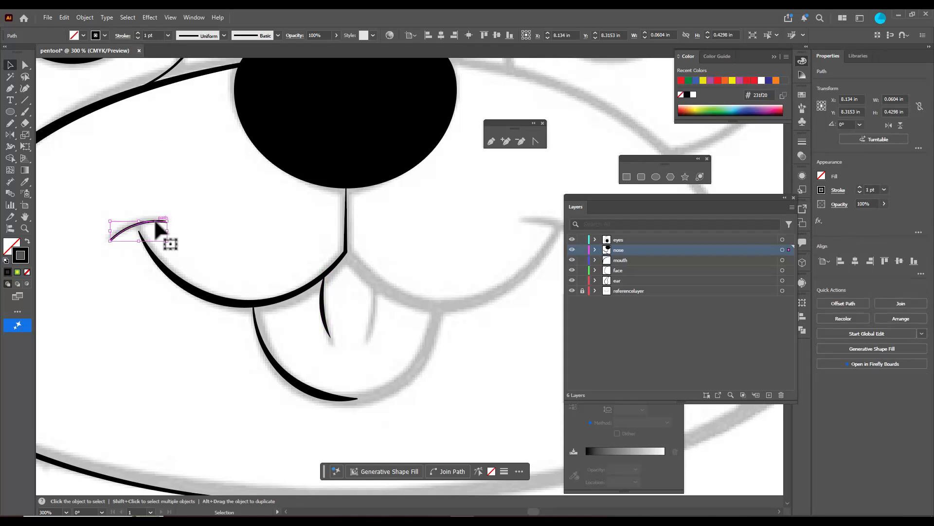
click(223, 35)
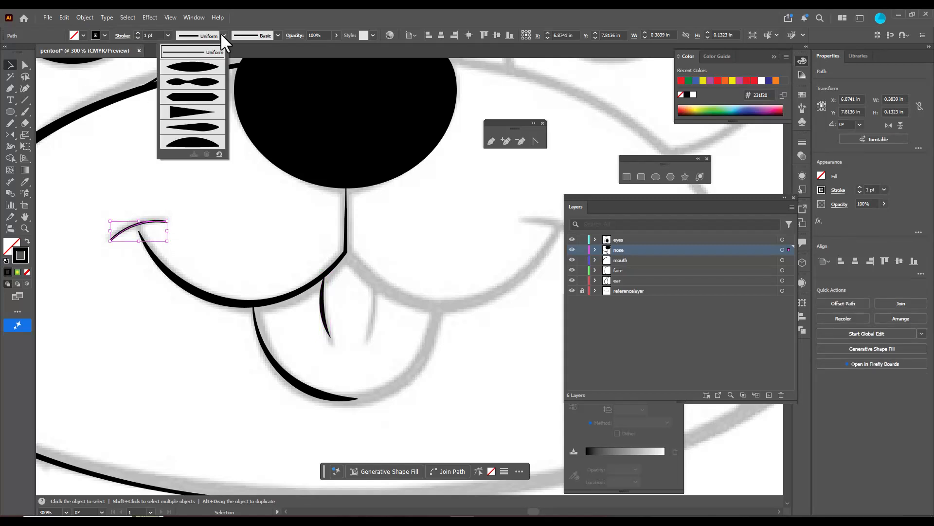
click(189, 68)
click(136, 33)
click(137, 33)
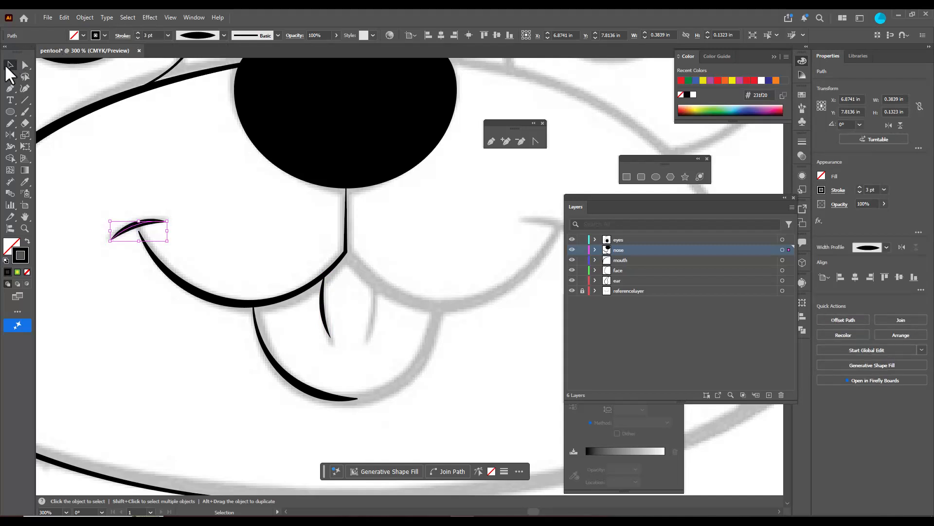
drag(149, 223, 151, 224)
click(206, 199)
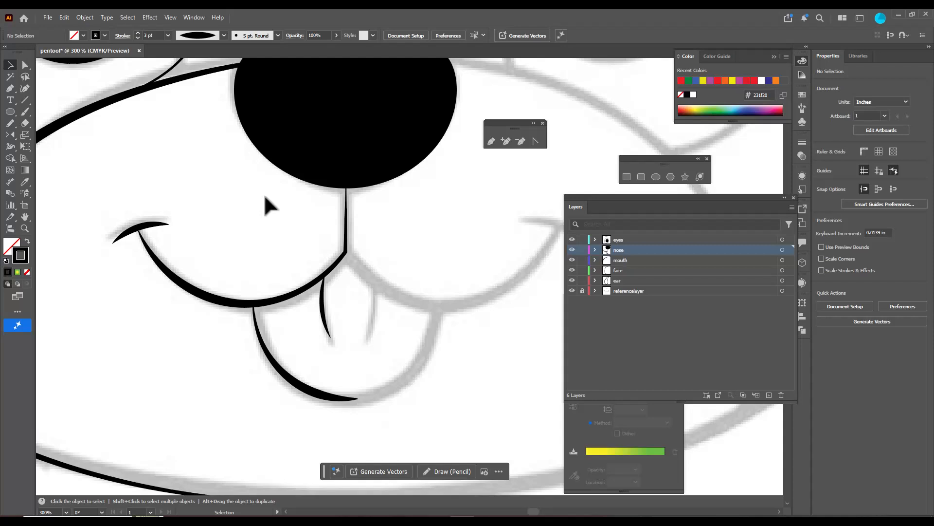
Hide the referencelayer layer to view the puppy line art on its own
scroll(269, 191, down, 3)
scroll(254, 164, up, 4)
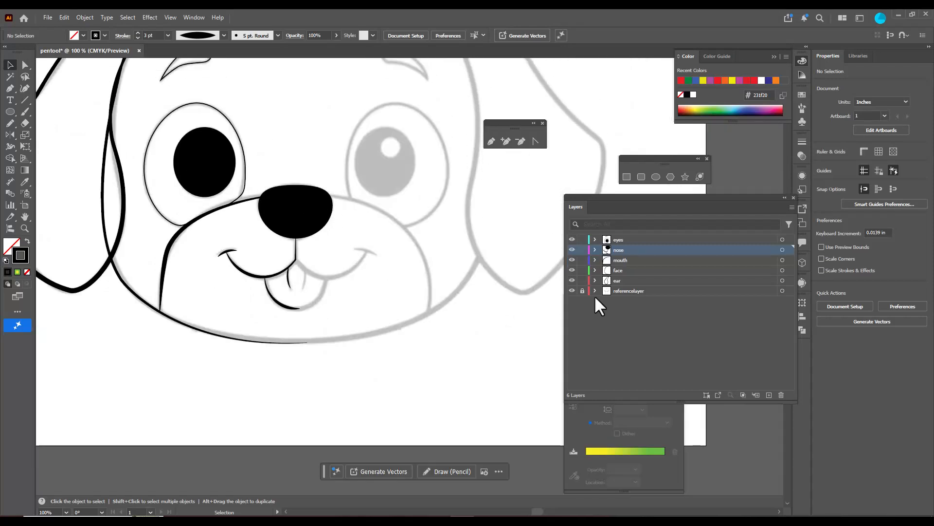
click(571, 291)
scroll(431, 256, down, 2)
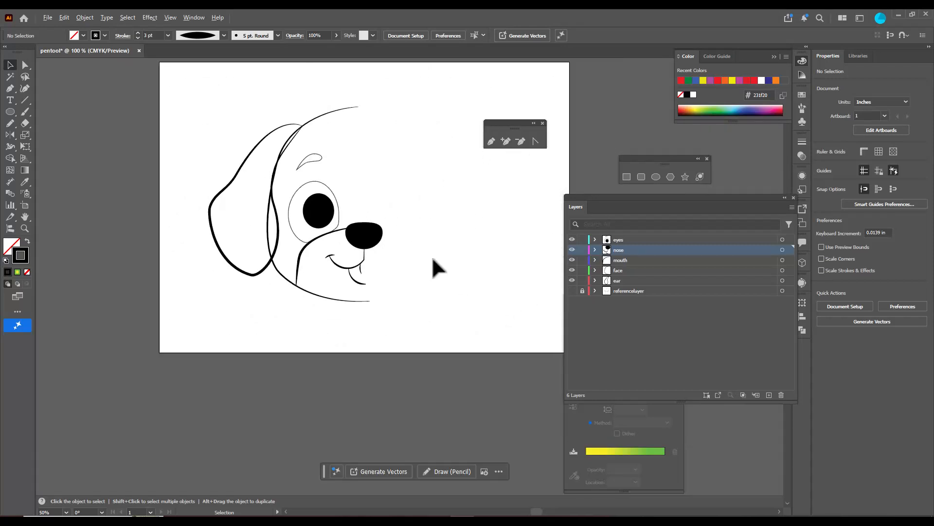
scroll(360, 175, up, 1)
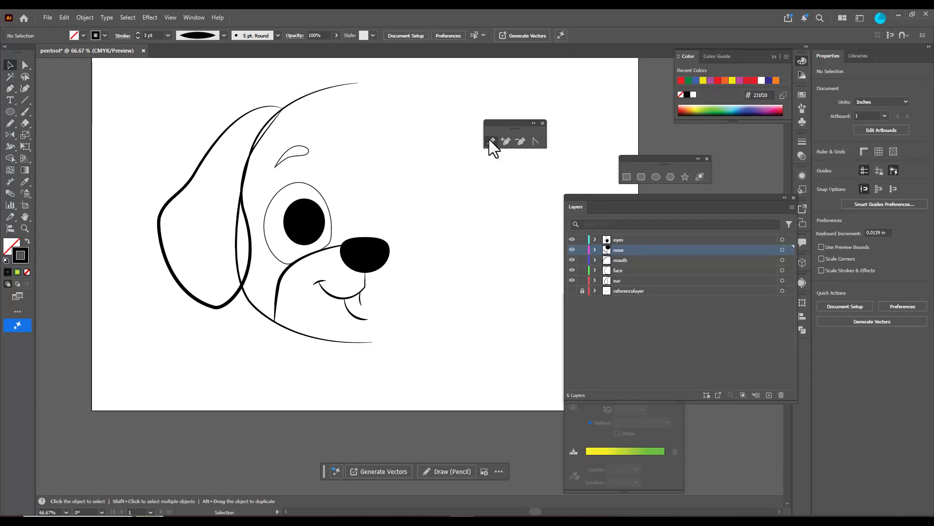
Draw a highlight ellipse about 0.51 by 0.33 in on the puppy's nose and fill it with white
click(656, 177)
scroll(365, 251, up, 2)
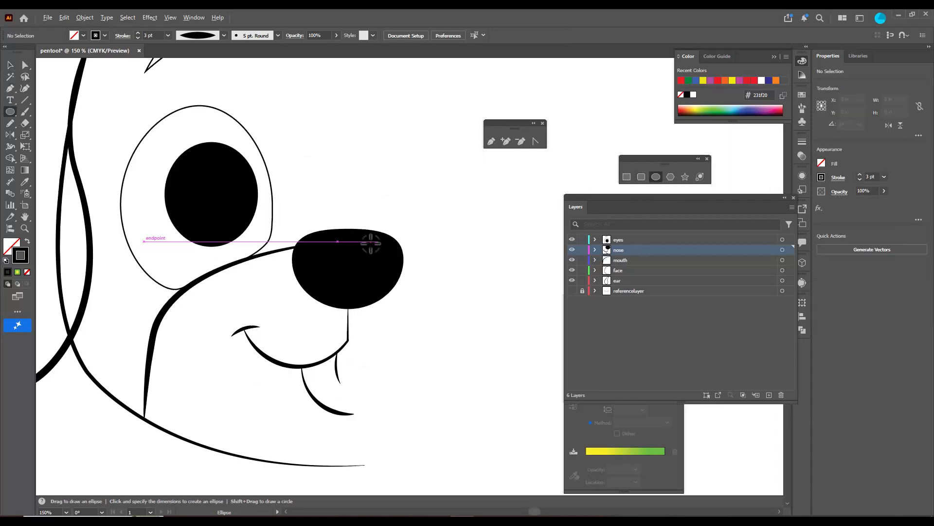
drag(315, 242, 354, 265)
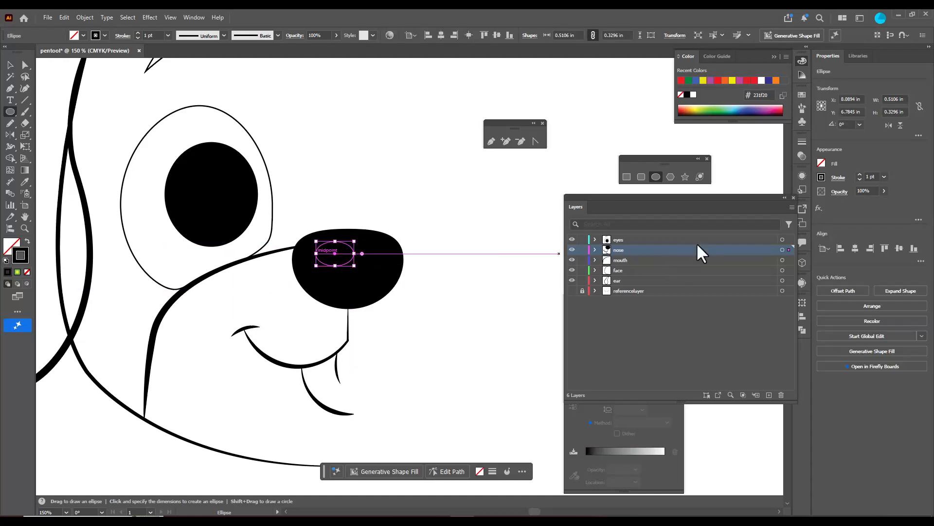
click(10, 251)
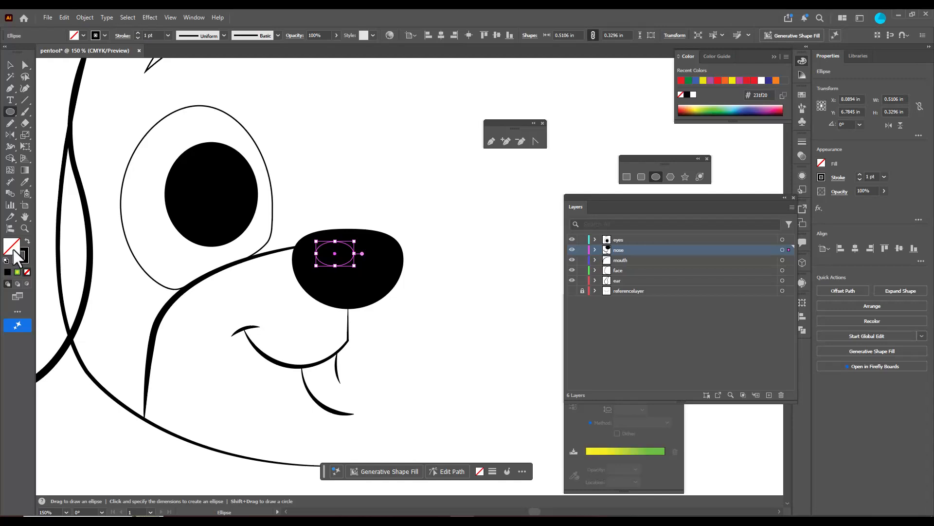
double_click(11, 247)
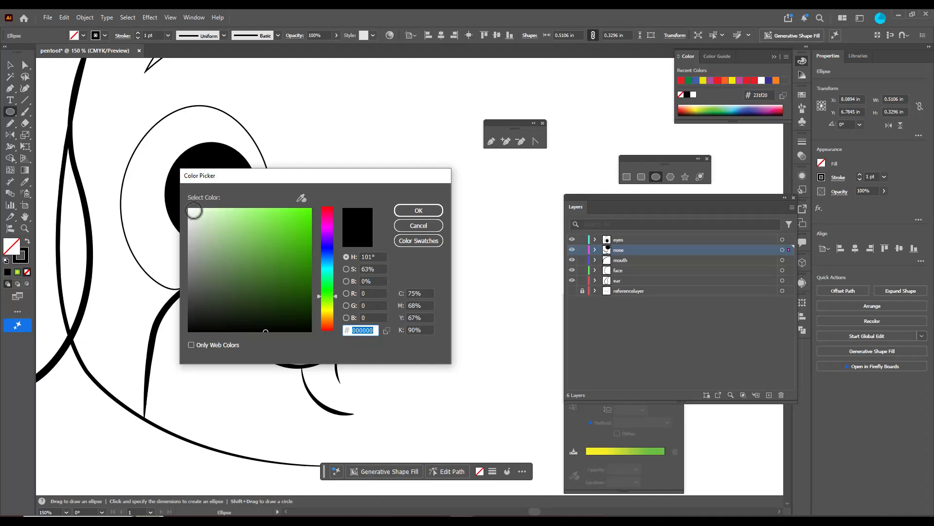
click(189, 211)
click(418, 210)
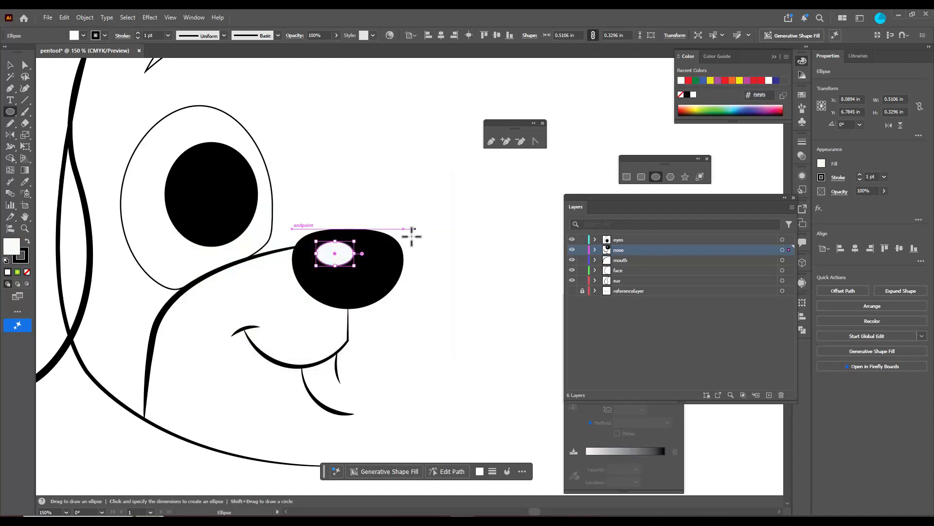
Remove the nose highlight's stroke and reposition it centred near the nose's upper edge
click(25, 253)
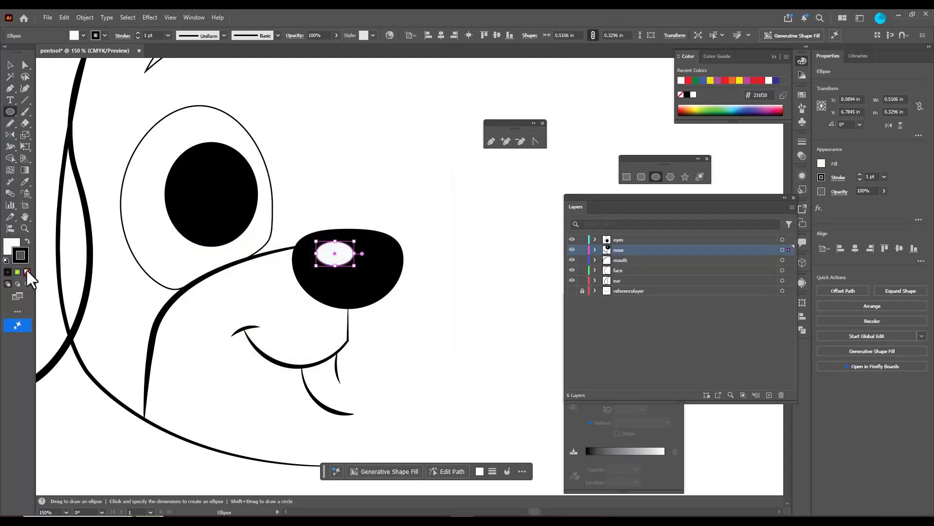
click(27, 271)
click(10, 245)
click(10, 64)
mouse_move(357, 250)
mouse_down()
mouse_move(351, 263)
mouse_move(349, 245)
mouse_move(329, 257)
mouse_move(362, 255)
mouse_up()
click(437, 289)
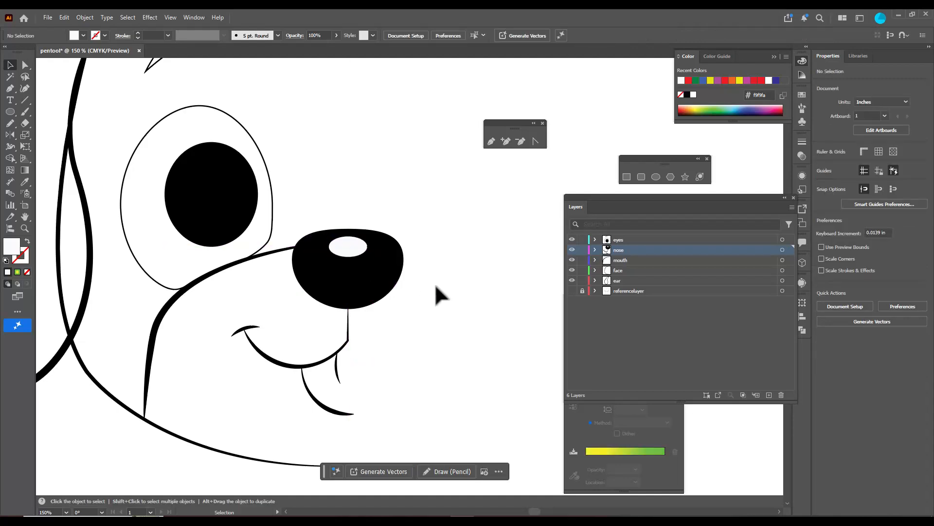
Draw a white round highlight about 0.34 in across on the eyes layer and position it in the pupil's upper right area
click(10, 111)
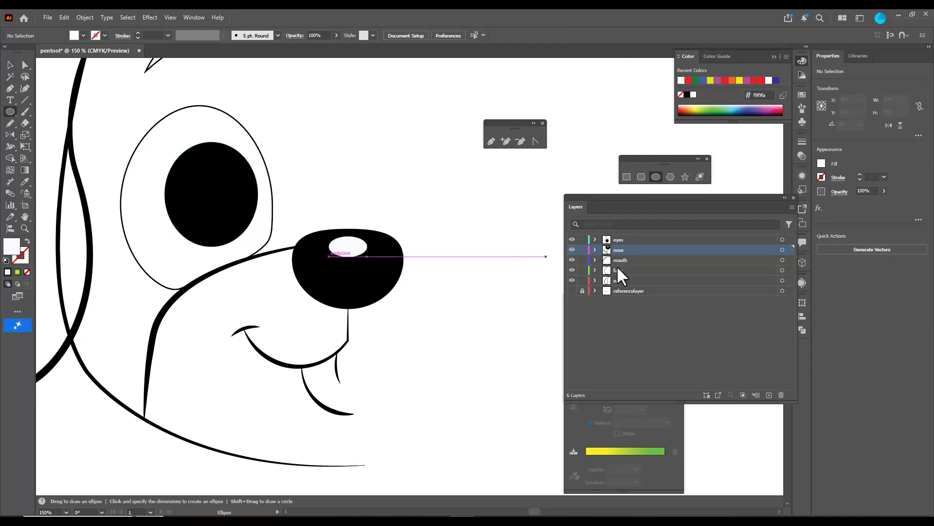
click(635, 240)
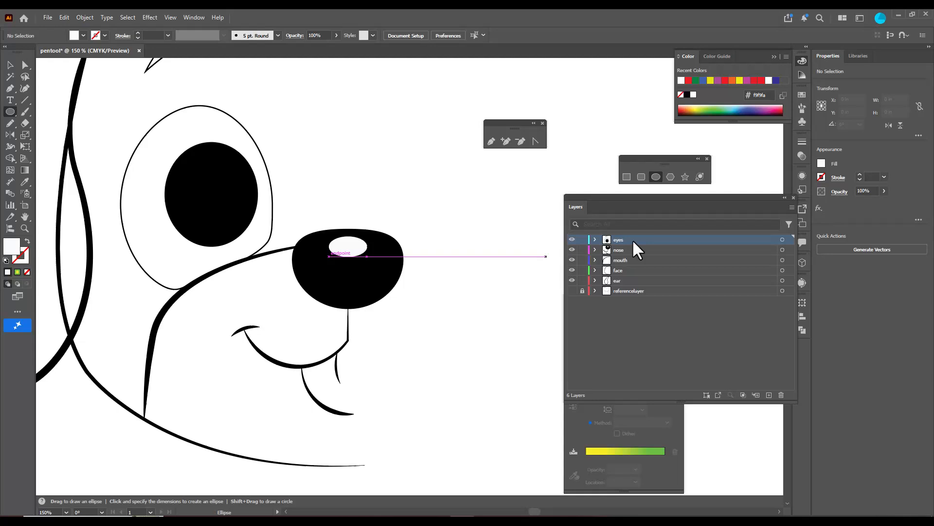
drag(210, 157, 237, 175)
click(10, 64)
mouse_move(224, 182)
mouse_down()
mouse_move(223, 169)
mouse_move(225, 186)
mouse_up()
click(388, 184)
click(223, 168)
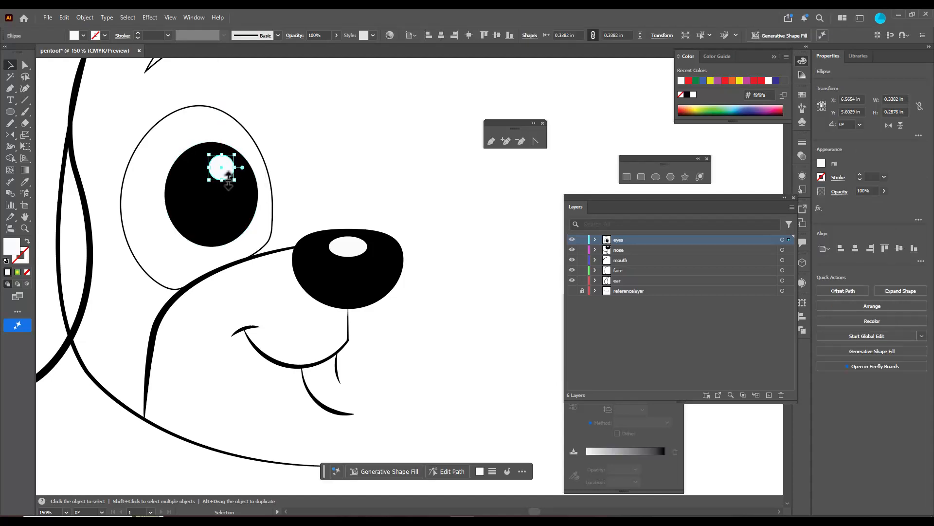
click(313, 167)
Give the outer eye outline a 4 pt stroke with a variable-width profile that tapers at both ends
scroll(318, 161, down, 2)
scroll(333, 155, up, 5)
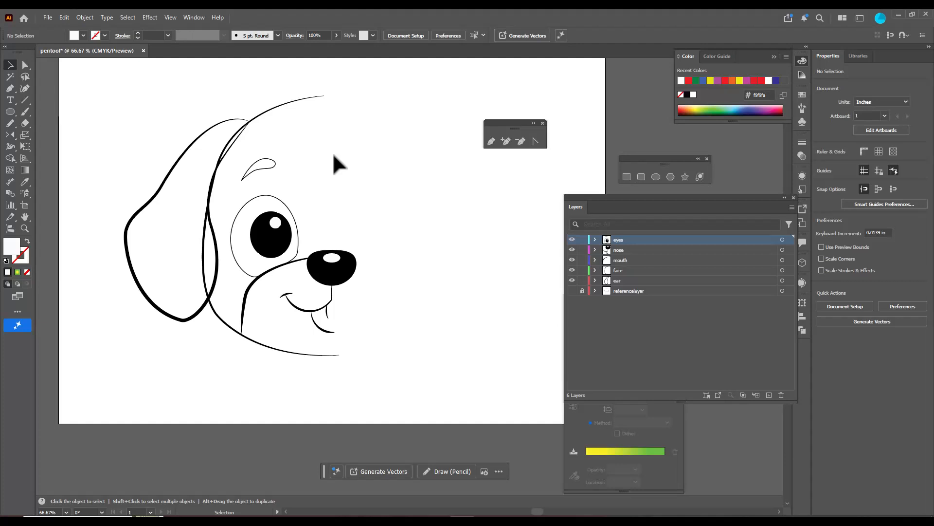
click(281, 200)
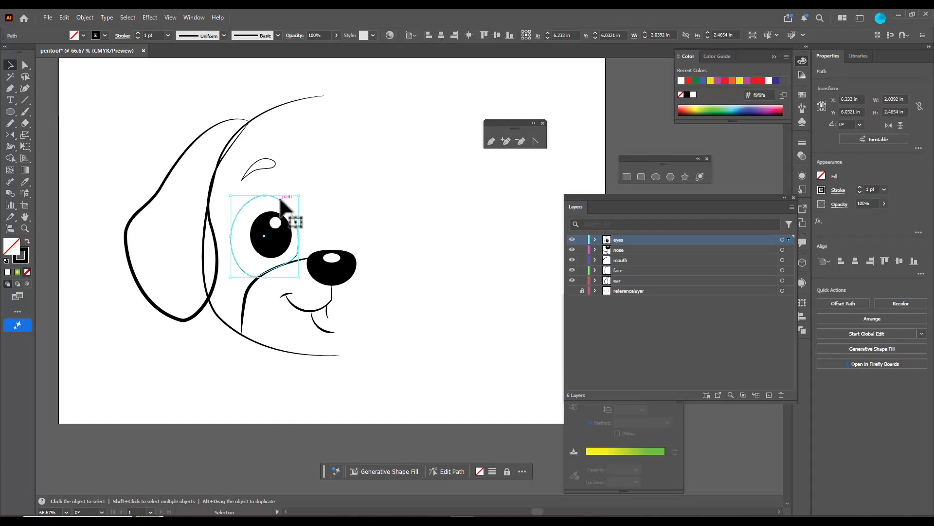
click(137, 33)
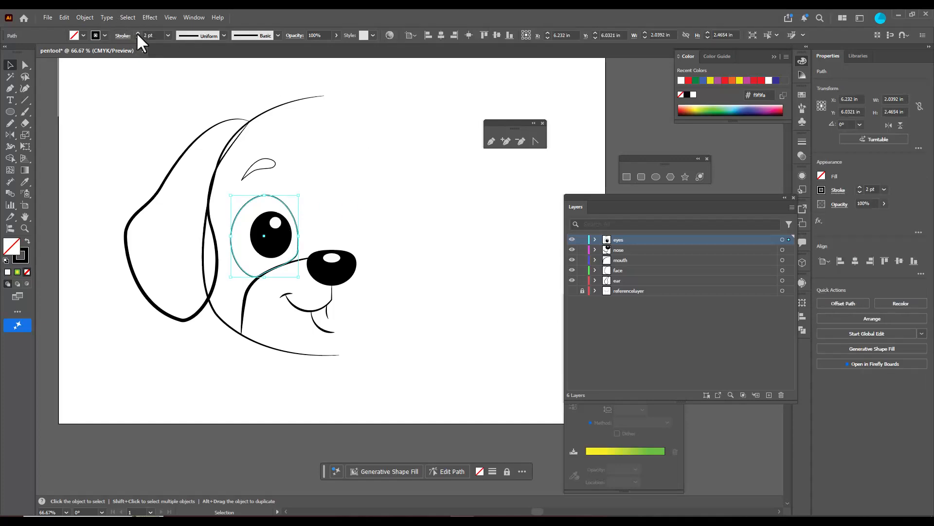
click(137, 33)
click(138, 38)
click(220, 34)
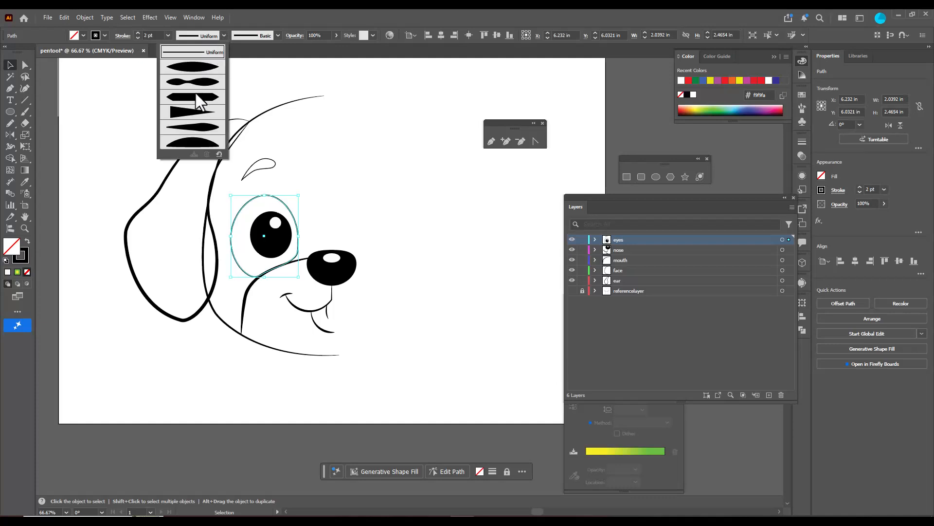
click(194, 125)
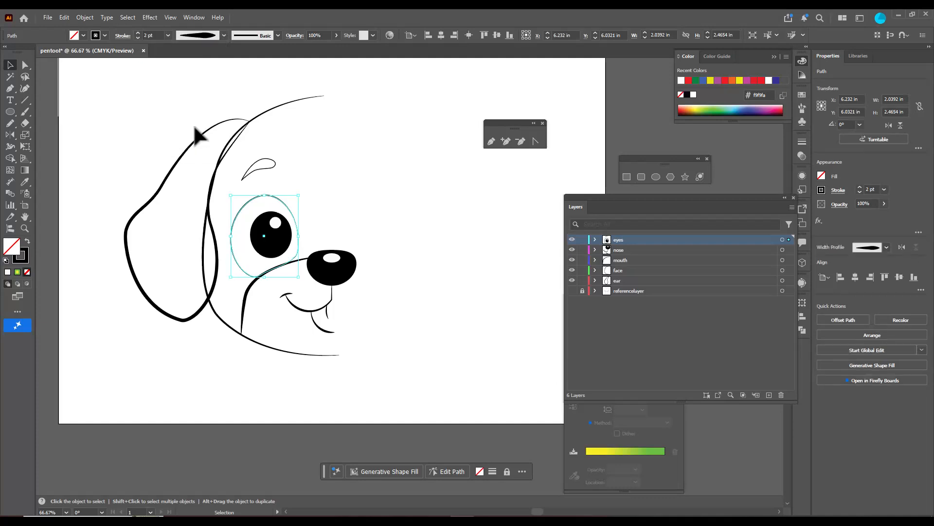
click(137, 32)
click(138, 32)
click(357, 174)
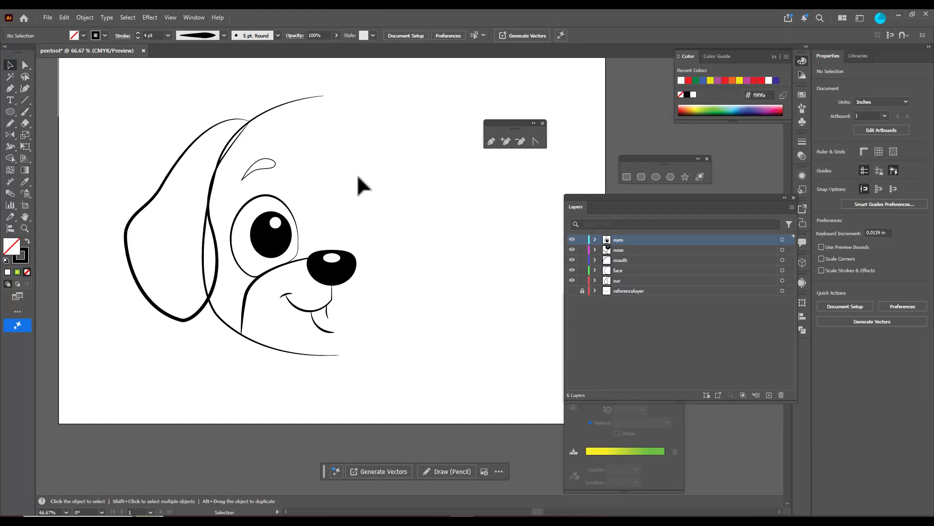
Move the floating pen tools panel away from the puppy drawing to free space for the other half of the face
click(302, 98)
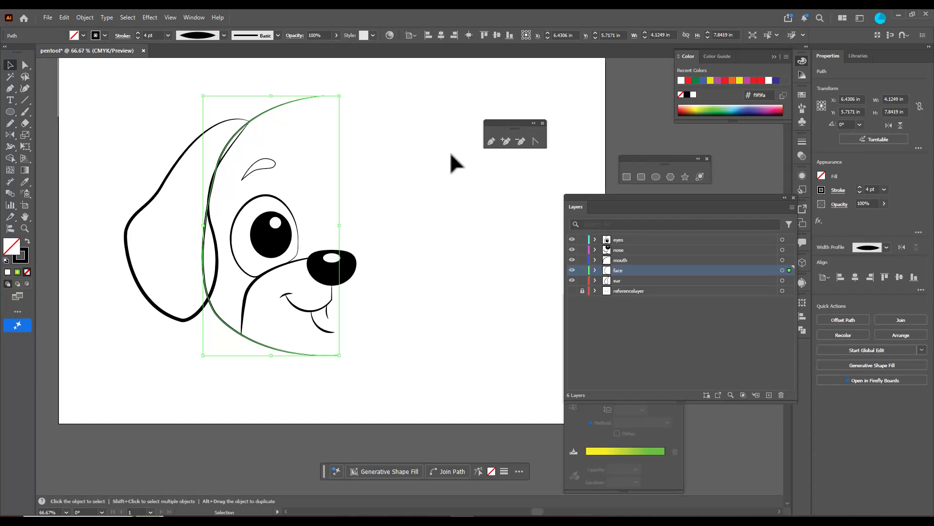
scroll(451, 154, up, 1)
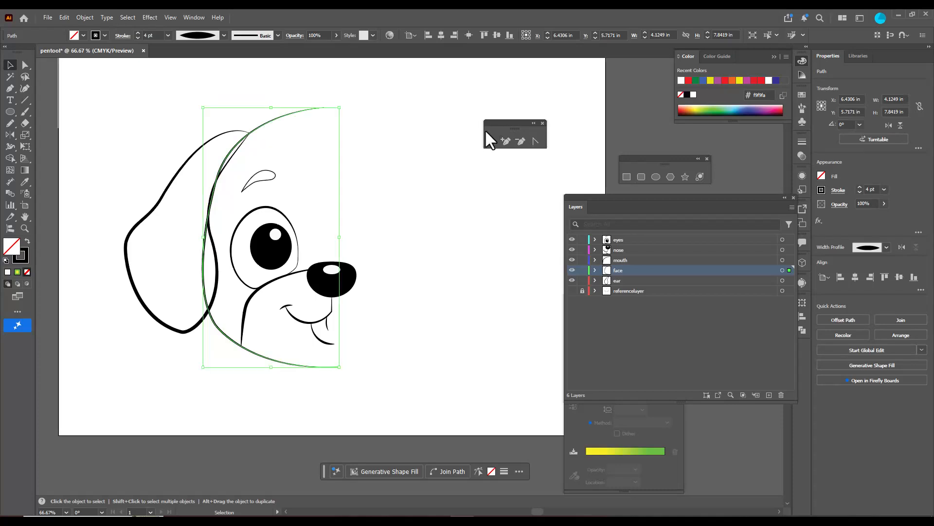
scroll(425, 167, up, 1)
drag(486, 122, 556, 120)
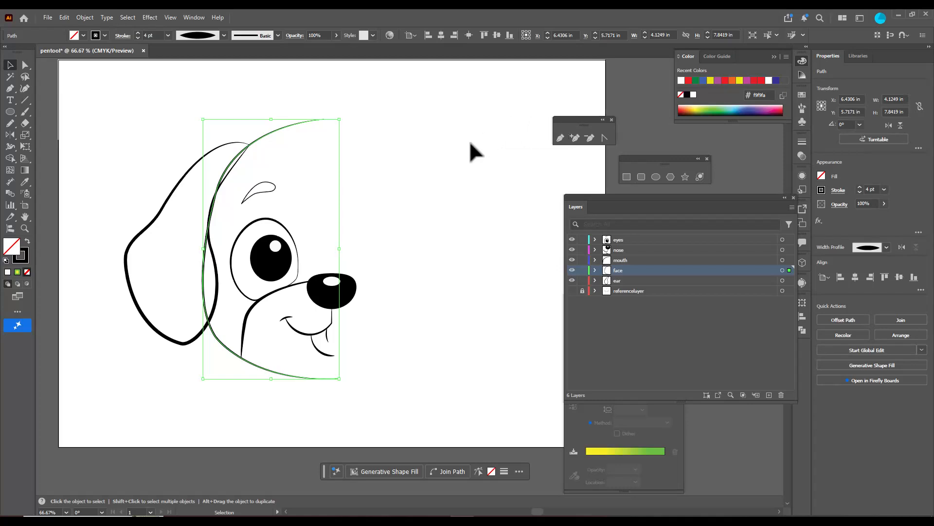
click(418, 149)
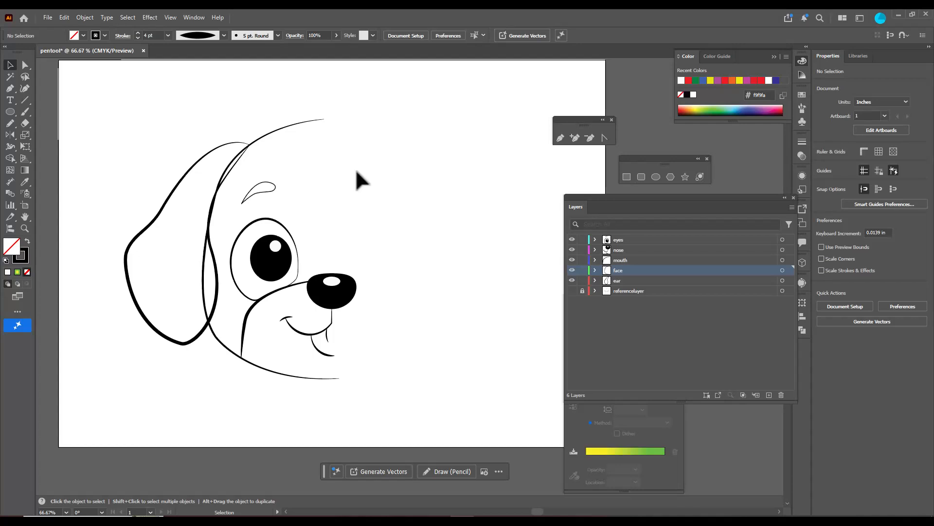
Select the puppy's face outline on the face layer and activate the Reflect tool to mirror it
click(304, 122)
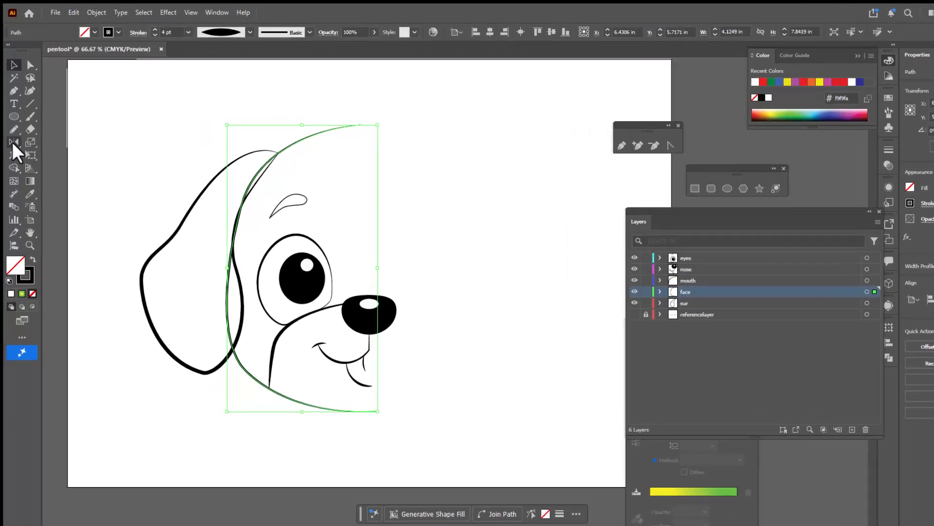
click(11, 135)
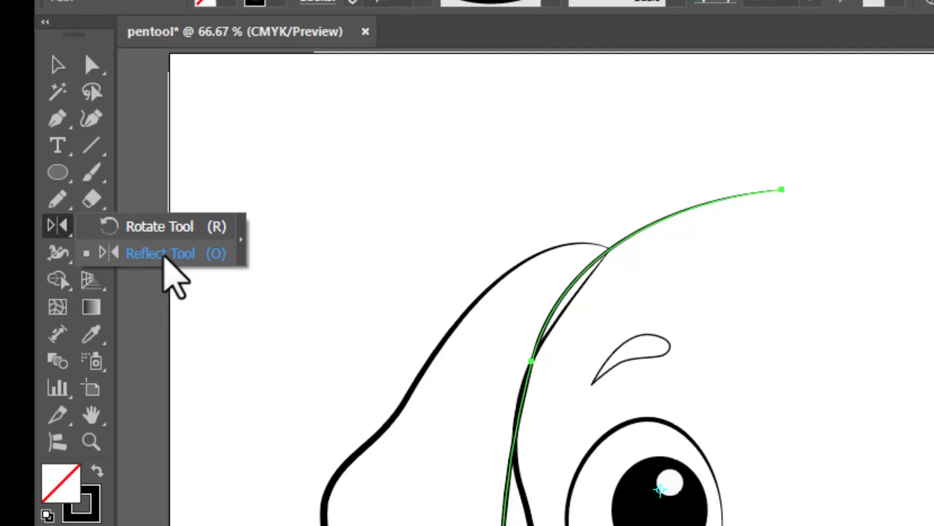
click(164, 256)
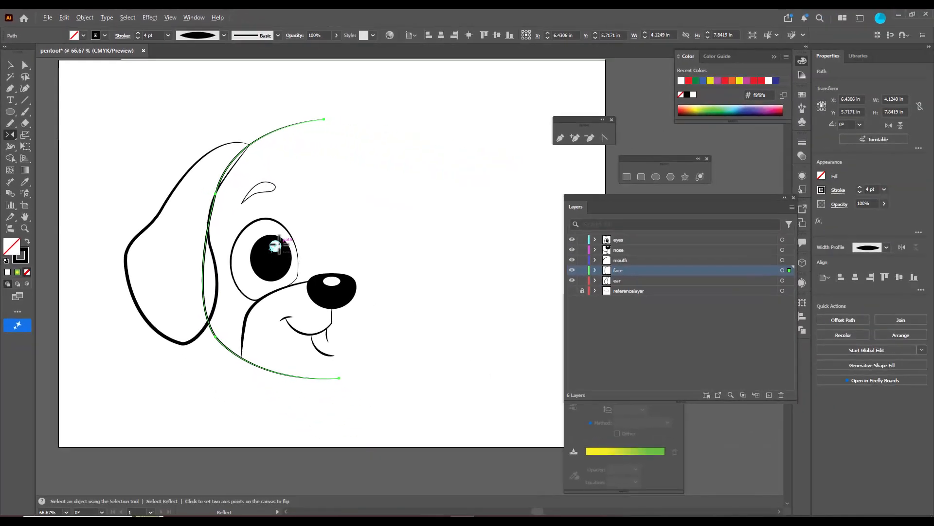
scroll(274, 246, up, 3)
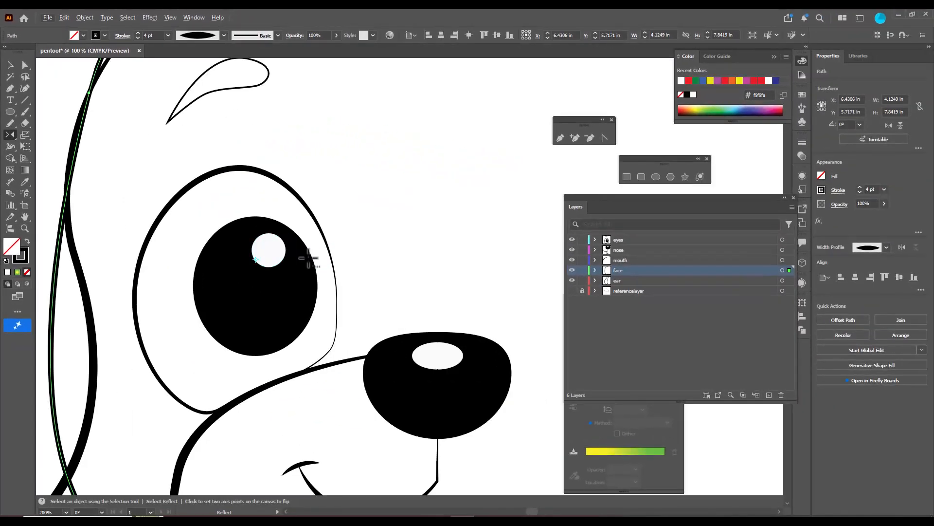
scroll(305, 254, down, 2)
scroll(307, 256, down, 3)
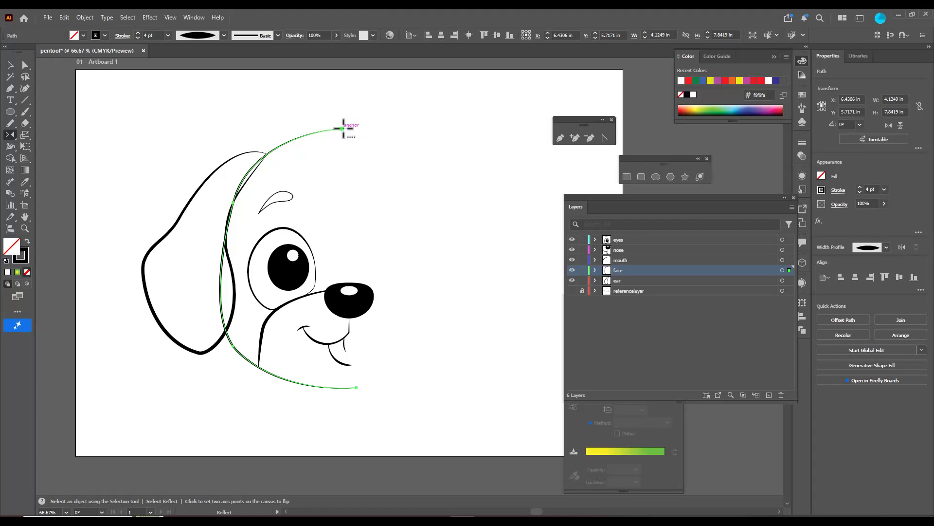
Create a vertical-axis reflected copy of the face outline about its anchor point at the top of the head
alt+click(342, 128)
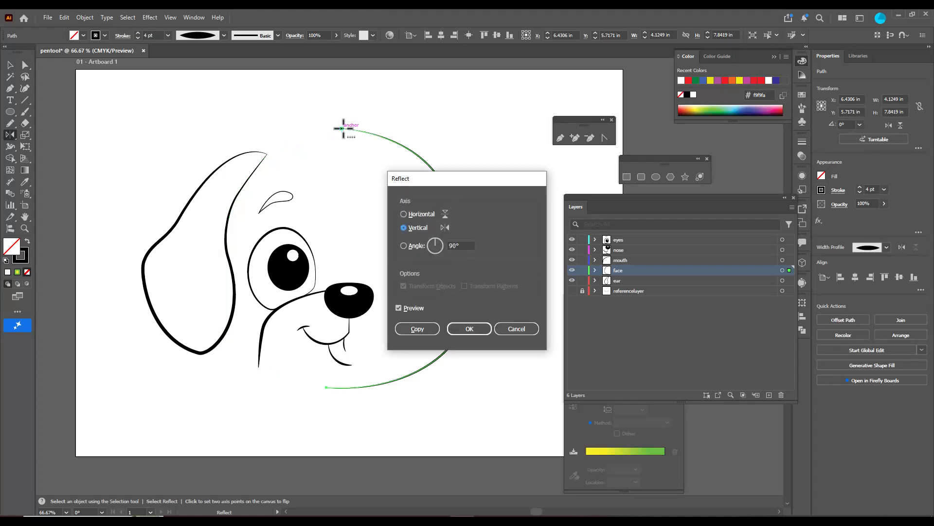
drag(457, 178, 514, 154)
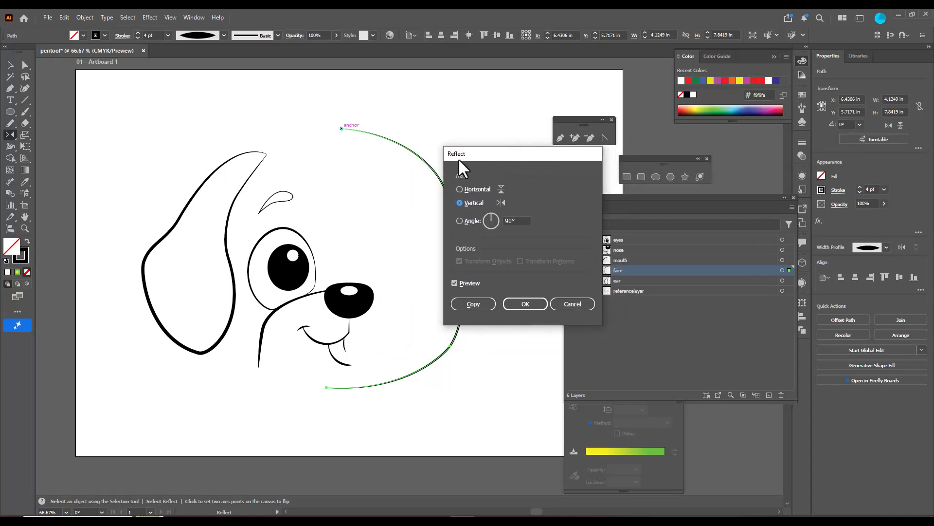
drag(491, 154, 514, 130)
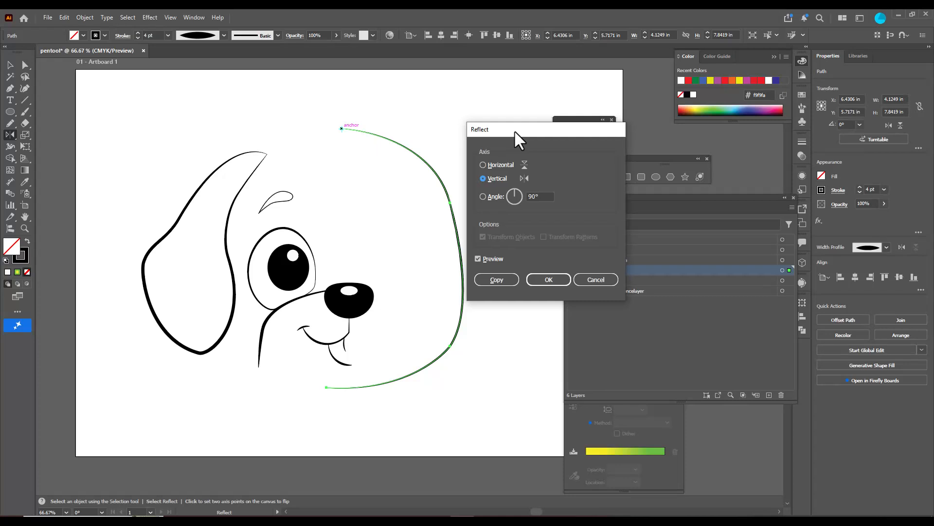
click(496, 280)
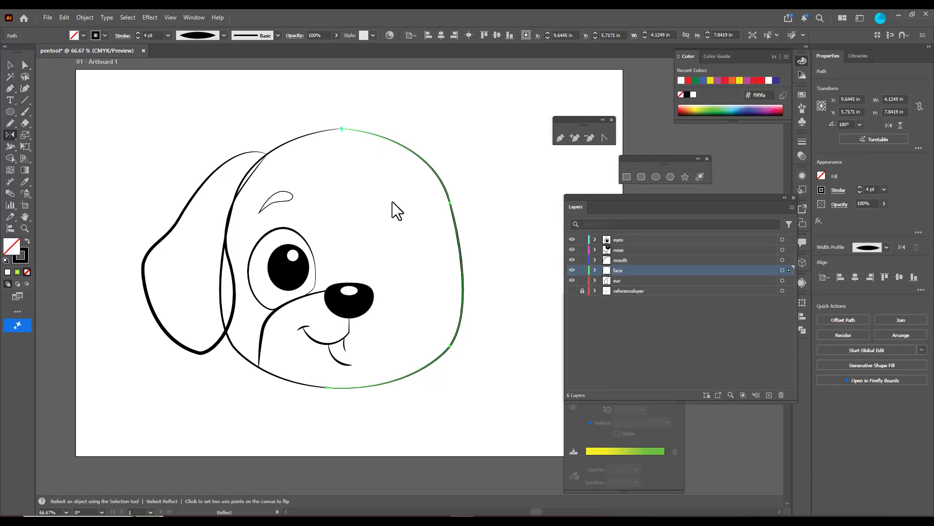
Join the coinciding end points of the two face halves at the top of the head
scroll(358, 115, up, 3)
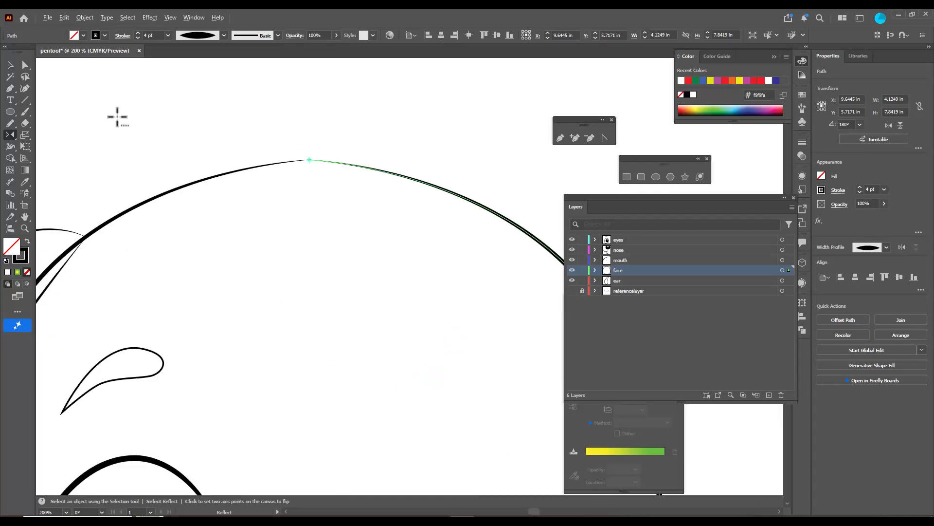
click(9, 65)
click(229, 124)
scroll(323, 156, up, 2)
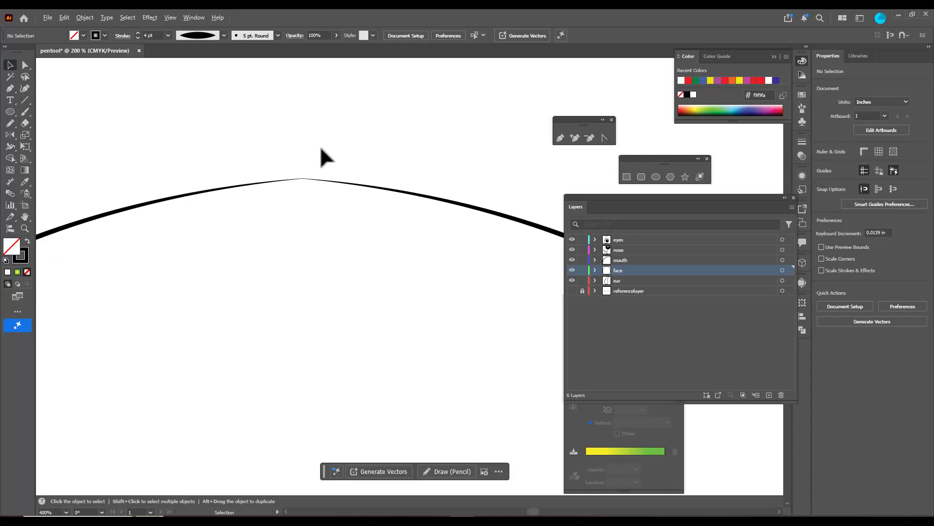
click(324, 182)
click(292, 157)
click(25, 65)
scroll(288, 156, up, 3)
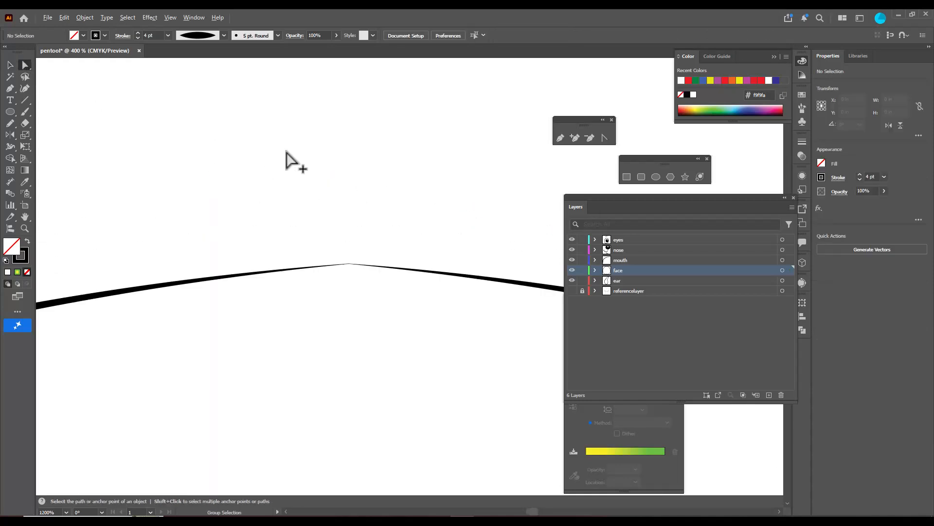
click(349, 264)
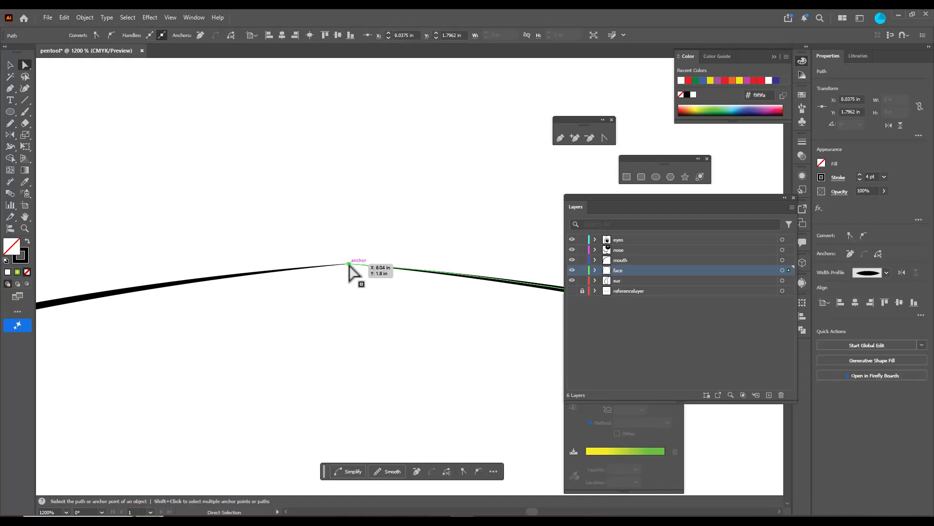
click(377, 242)
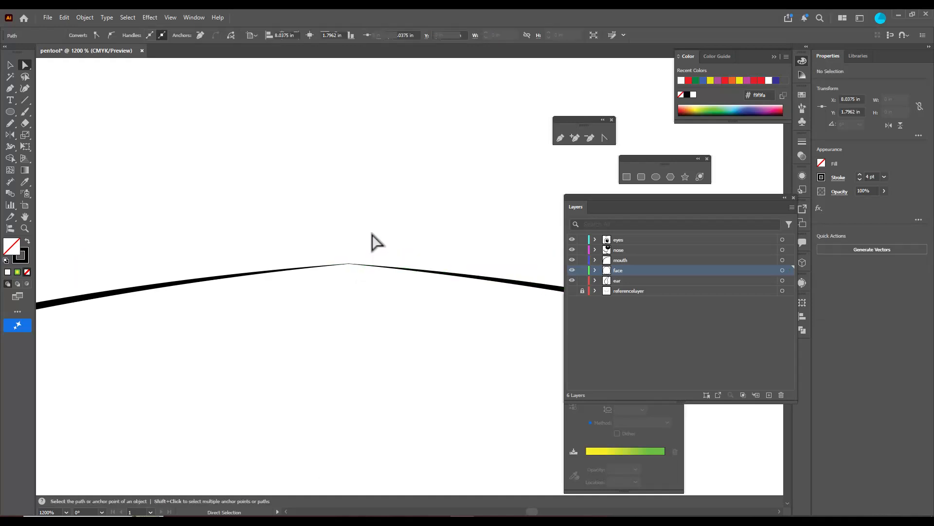
drag(331, 240, 373, 293)
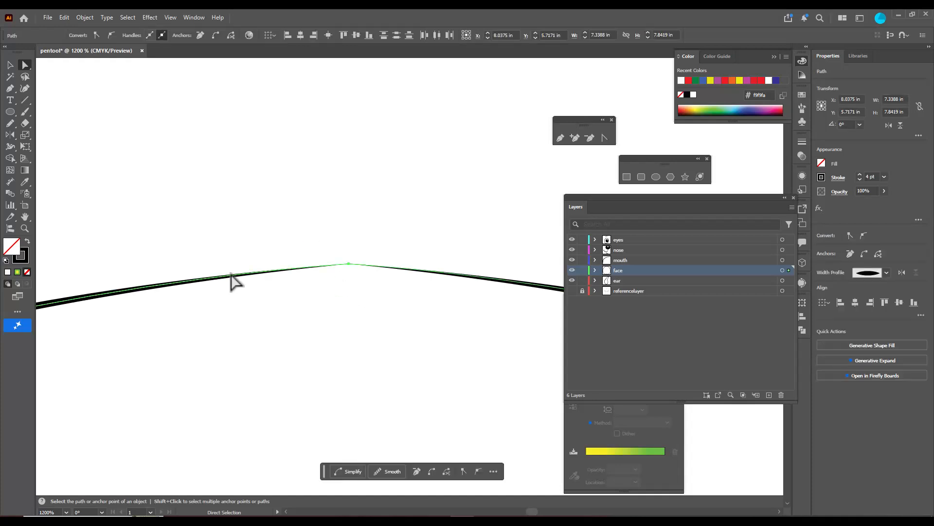
right_click(347, 265)
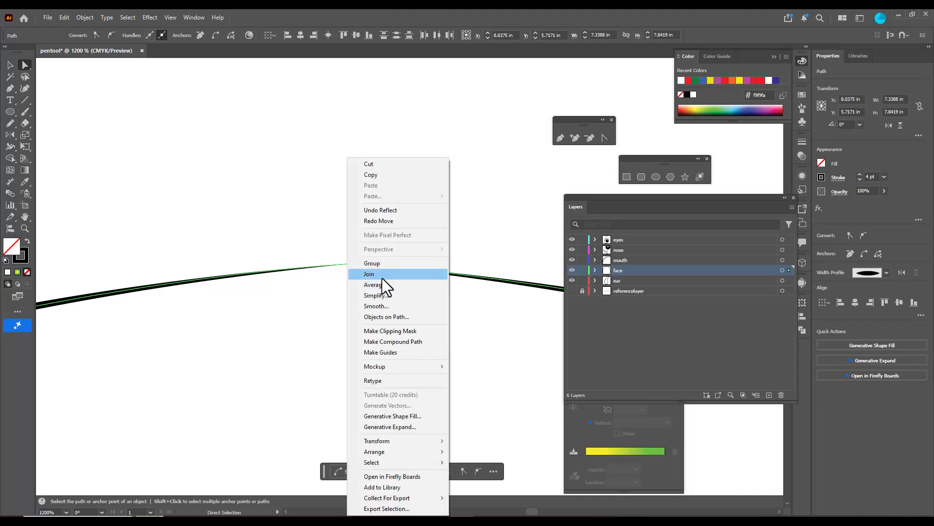
click(381, 276)
scroll(401, 241, down, 5)
scroll(401, 240, down, 5)
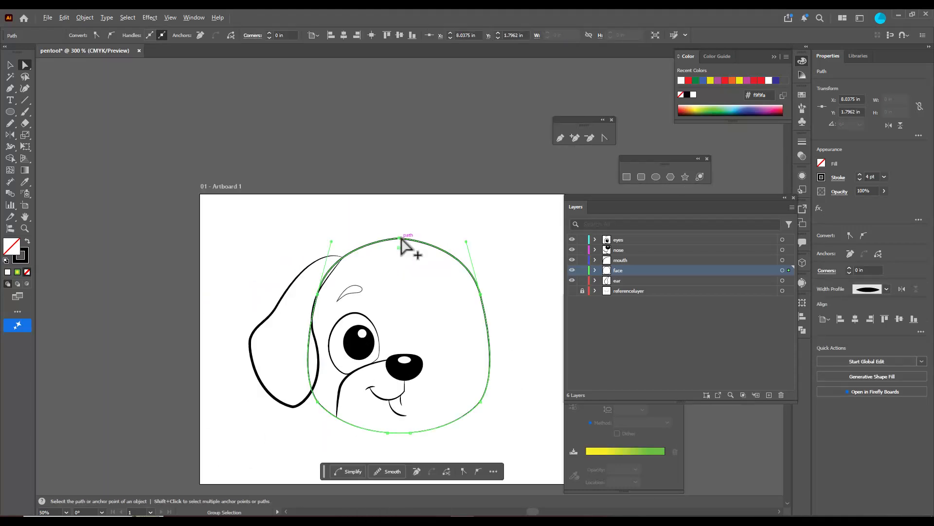
Try to join the face outline at the chin where its two ends overlap
click(417, 417)
scroll(418, 438, up, 1)
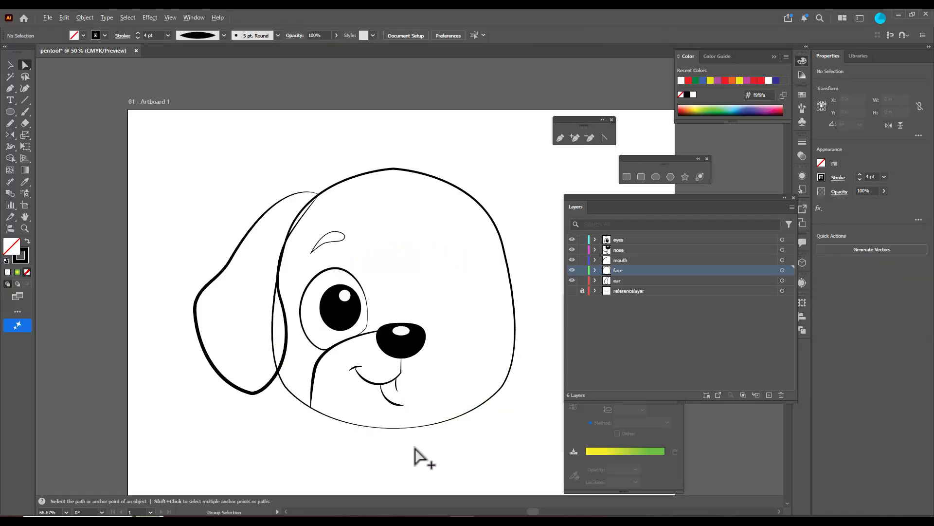
scroll(409, 450, up, 2)
drag(351, 385, 422, 444)
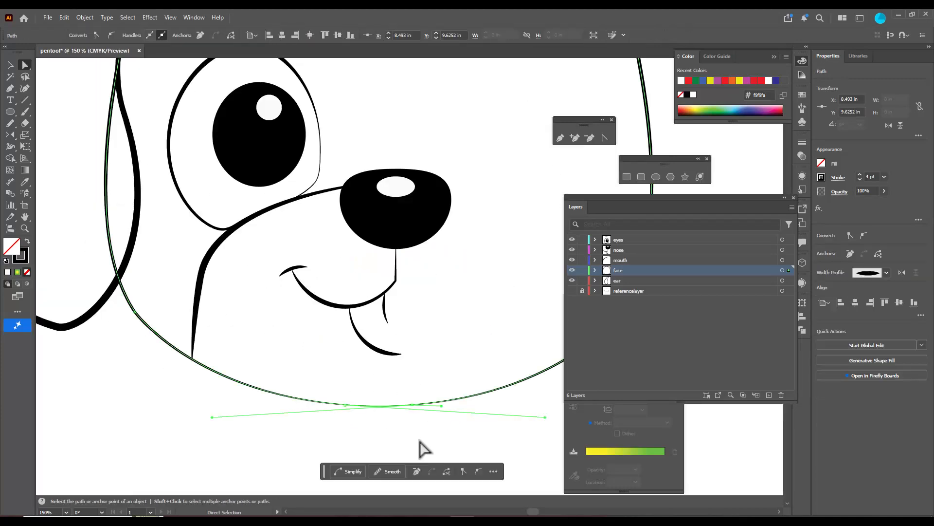
right_click(385, 414)
click(417, 185)
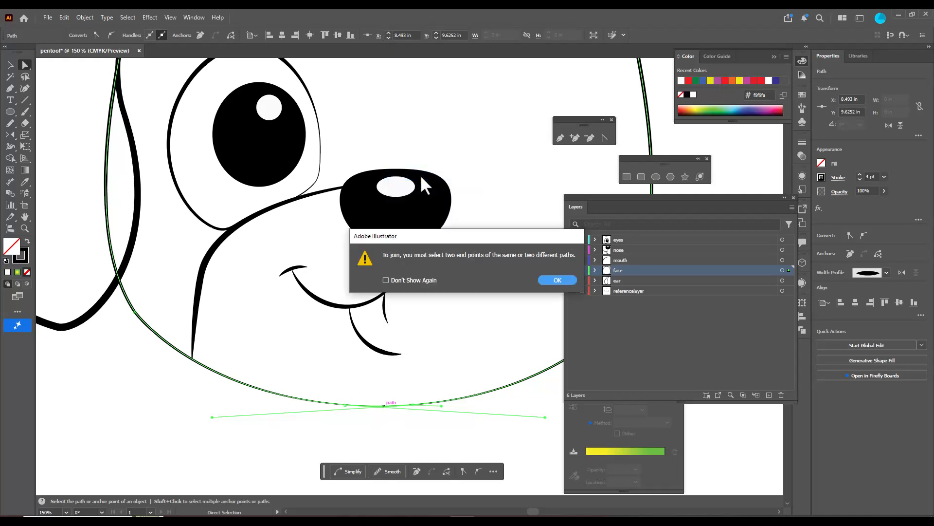
click(540, 279)
click(413, 460)
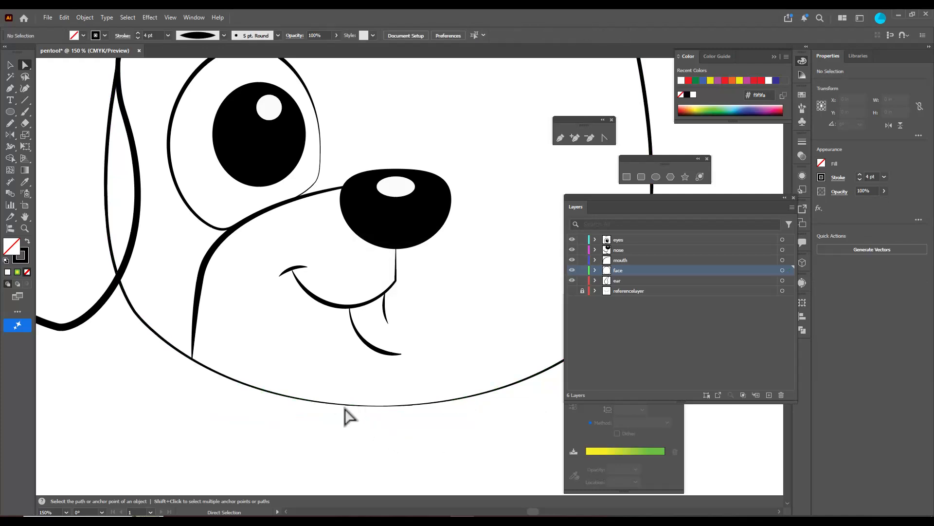
Pull the two chin end points close together below the mouth and join them
drag(346, 405, 419, 417)
drag(393, 384, 433, 428)
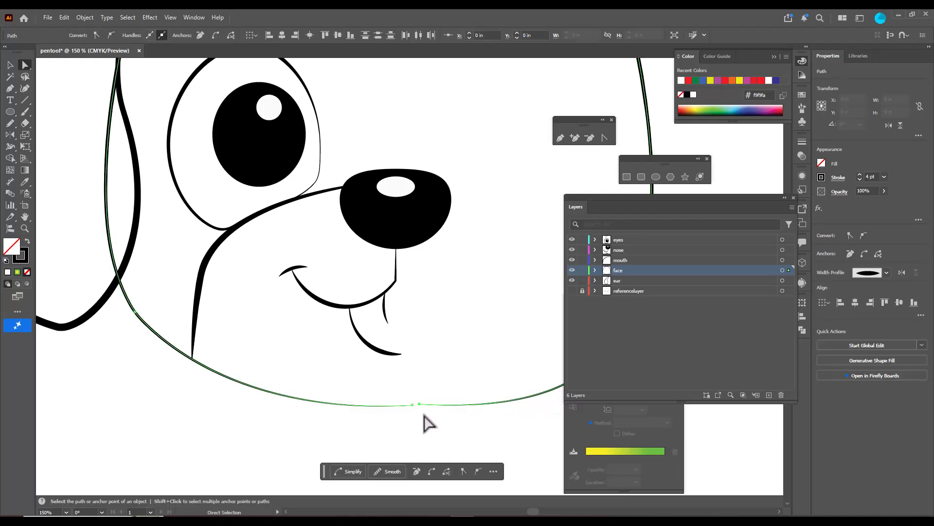
right_click(420, 407)
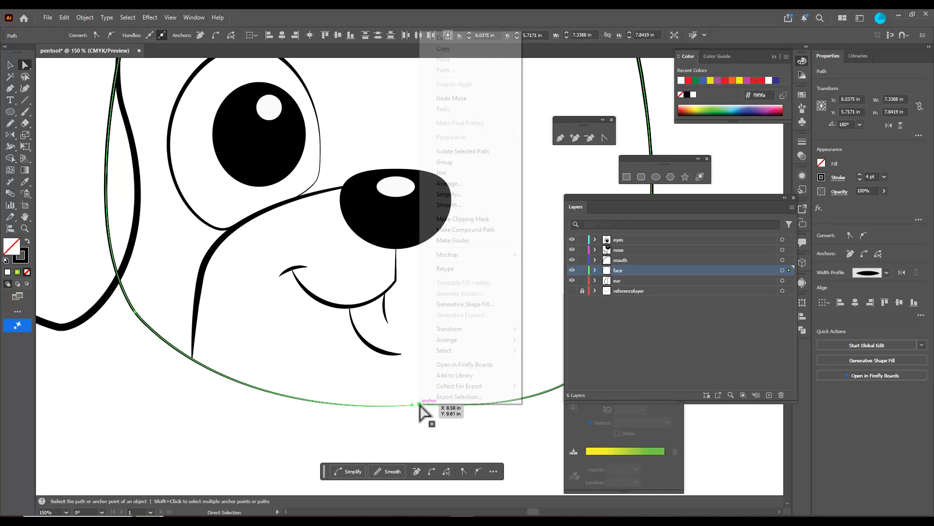
click(465, 175)
click(443, 348)
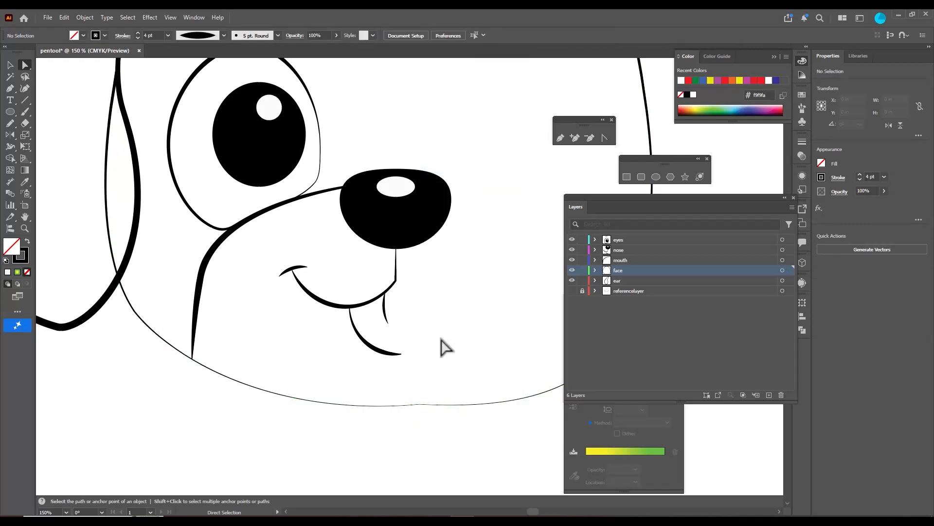
scroll(442, 348, down, 4)
scroll(442, 348, up, 2)
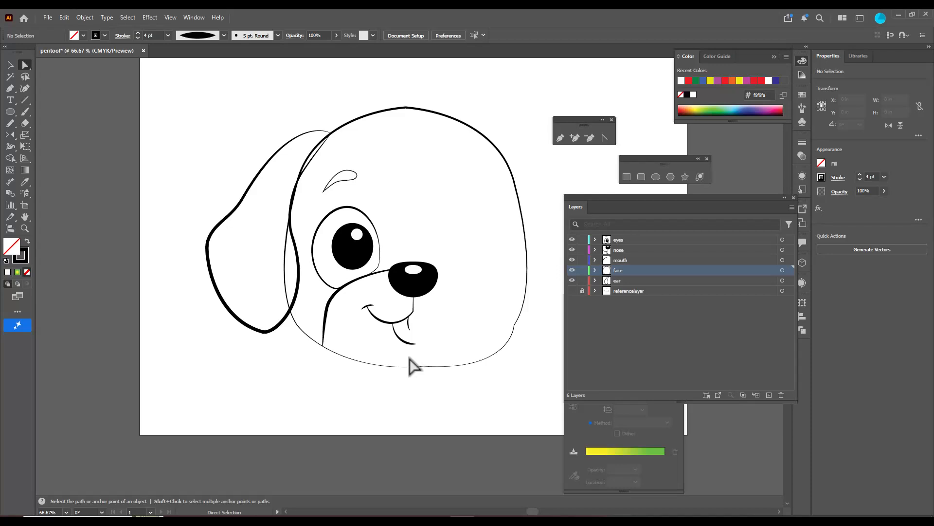
Undo the chin join and the preceding end point move
key(ctrl+z)
key(ctrl+z)
key(ctrl+z)
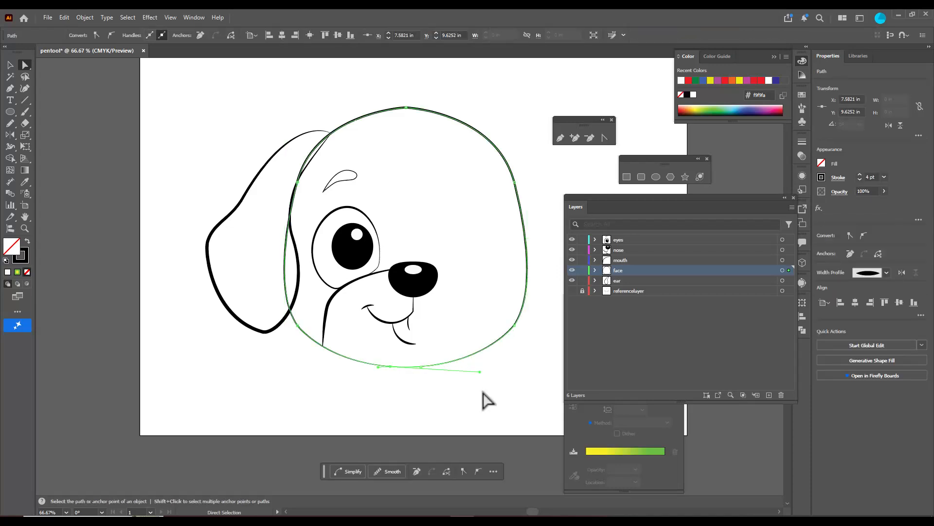
Separate the overlapping chin ends by moving the left half's end point slightly below the right half's end
click(442, 378)
scroll(441, 385, up, 2)
click(403, 361)
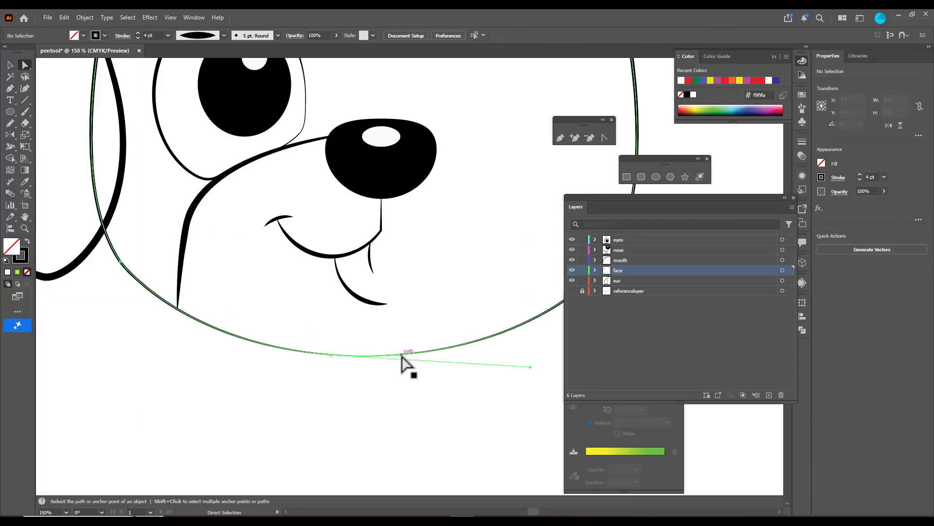
key(ctrl+z)
click(405, 387)
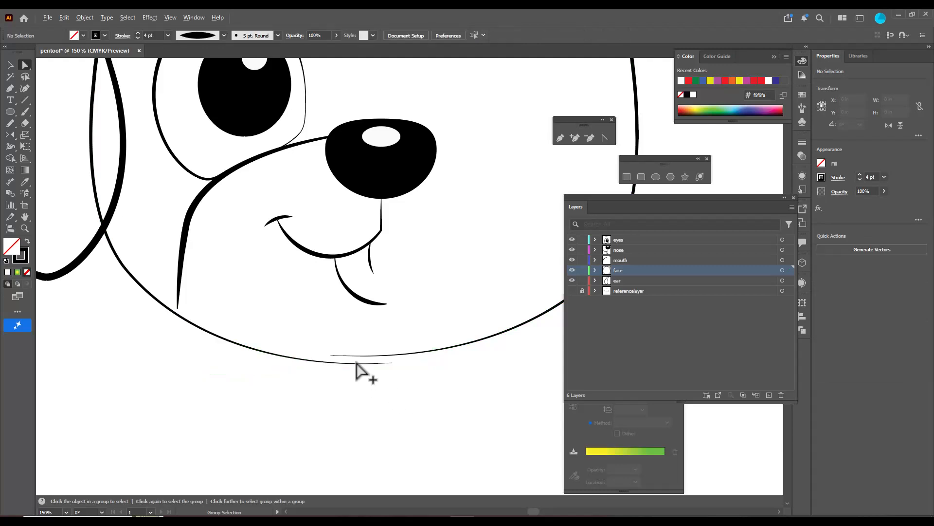
Add an anchor point at about X 7.57 in on the left half's chin curve and delete the overlapping end beyond it
scroll(359, 371, up, 1)
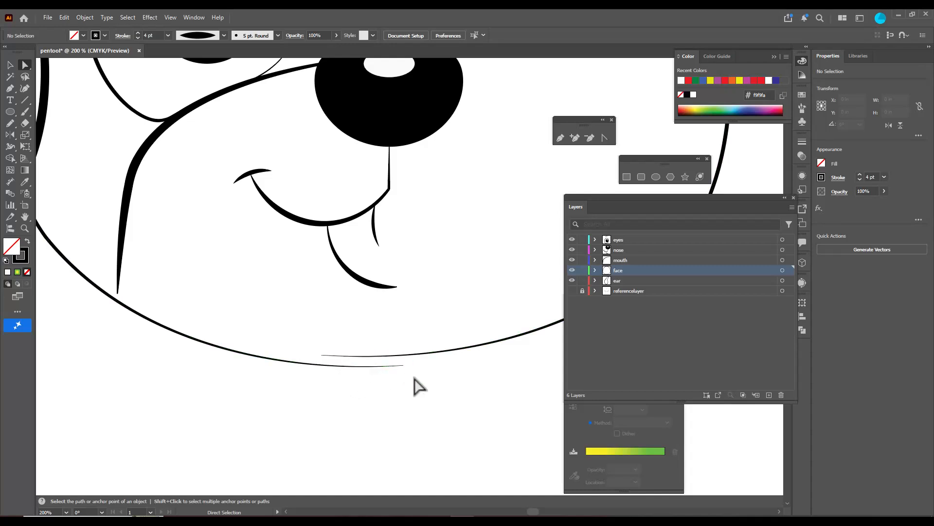
click(575, 138)
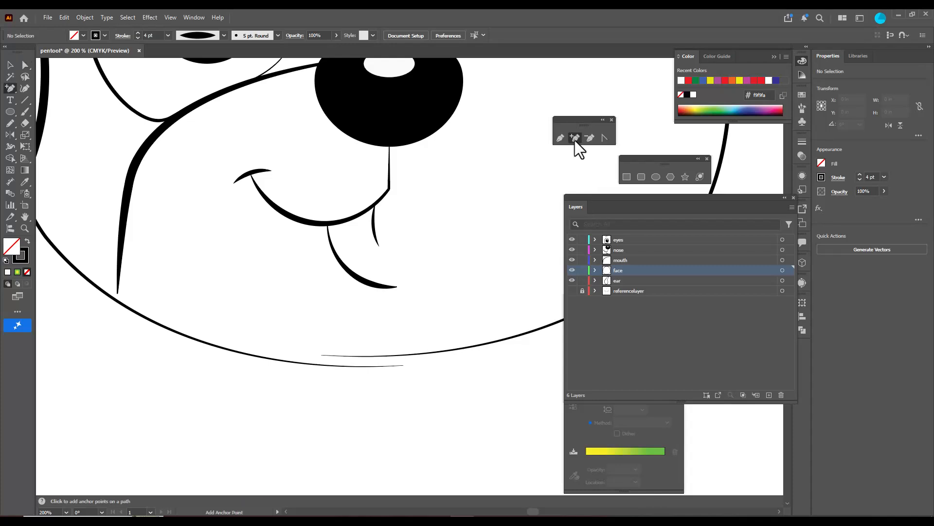
click(321, 364)
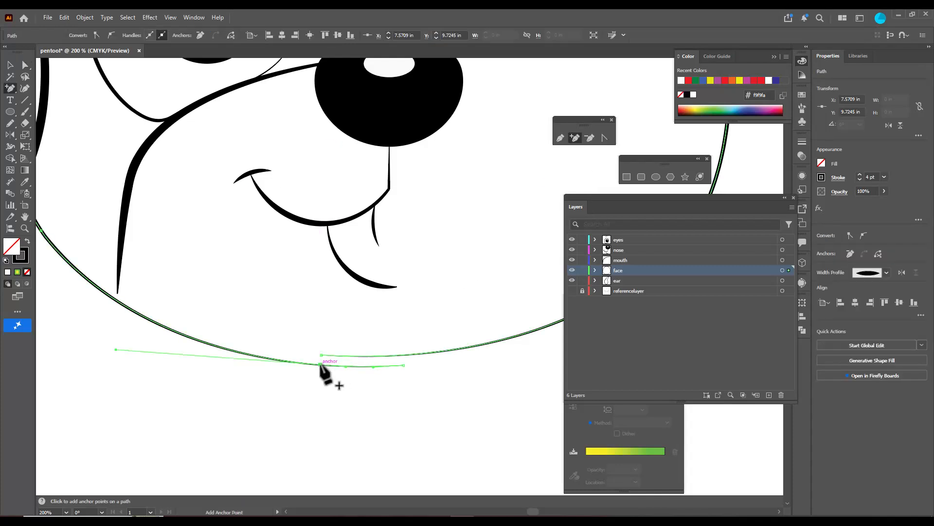
key(a)
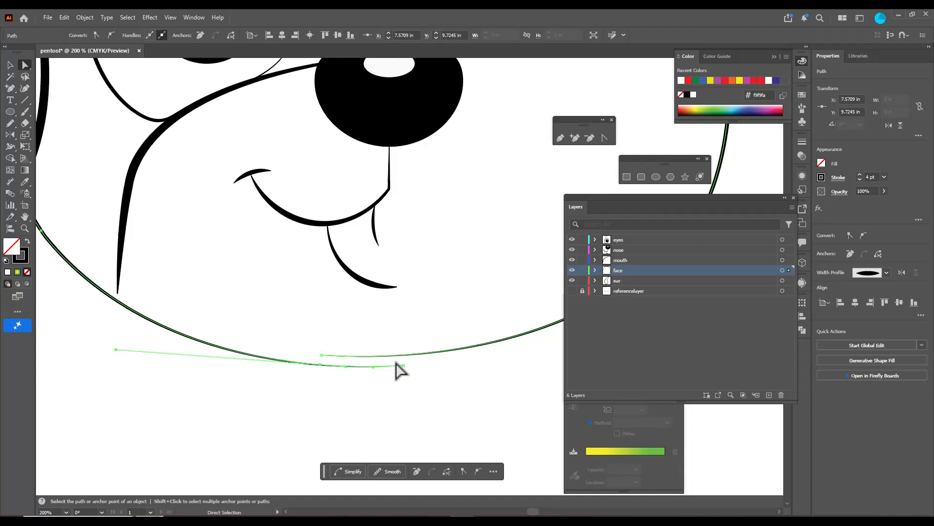
click(403, 364)
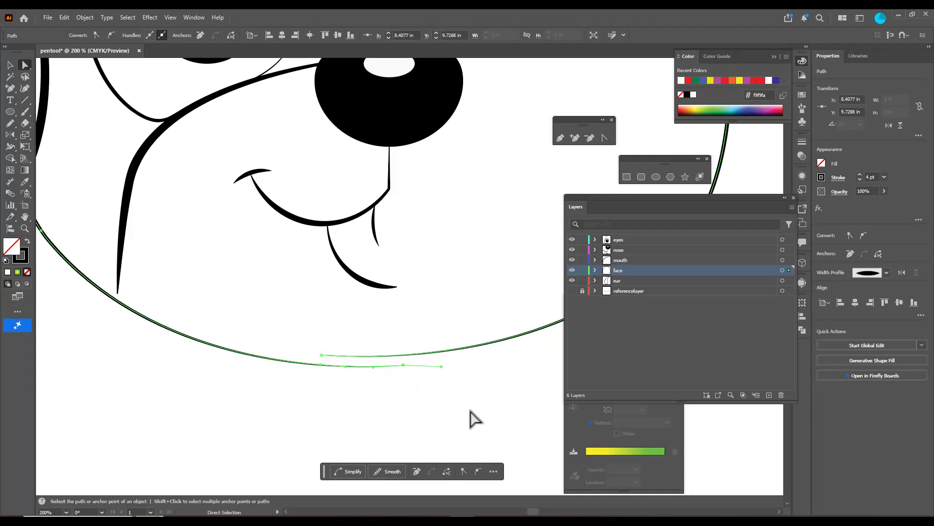
key(Delete)
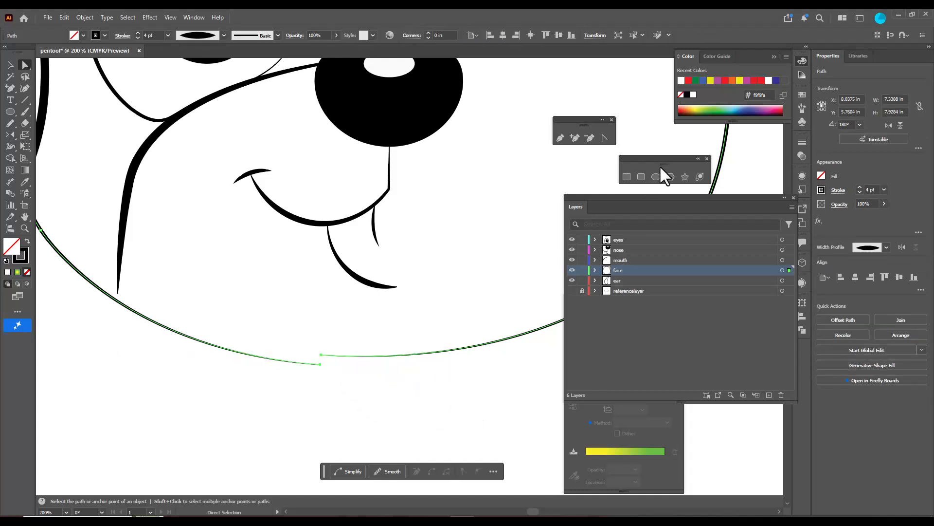
Add an anchor point at about X 8.41 in on the right half's chin curve and delete the overlapping end beyond it
click(576, 141)
click(404, 354)
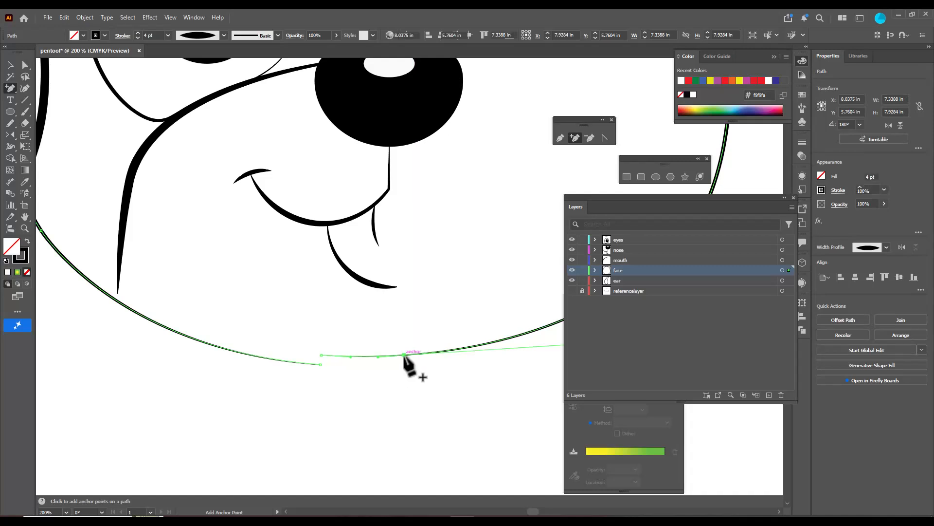
click(25, 65)
click(322, 355)
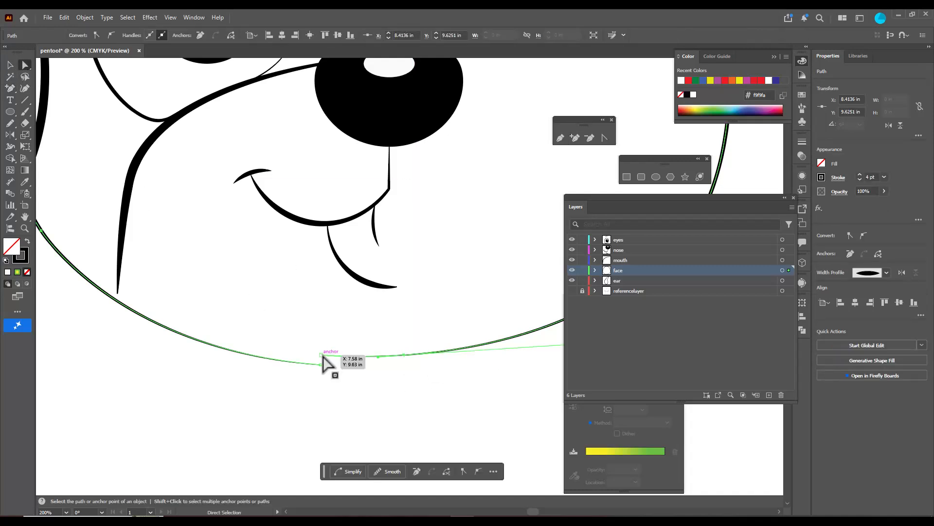
key(Delete)
click(344, 380)
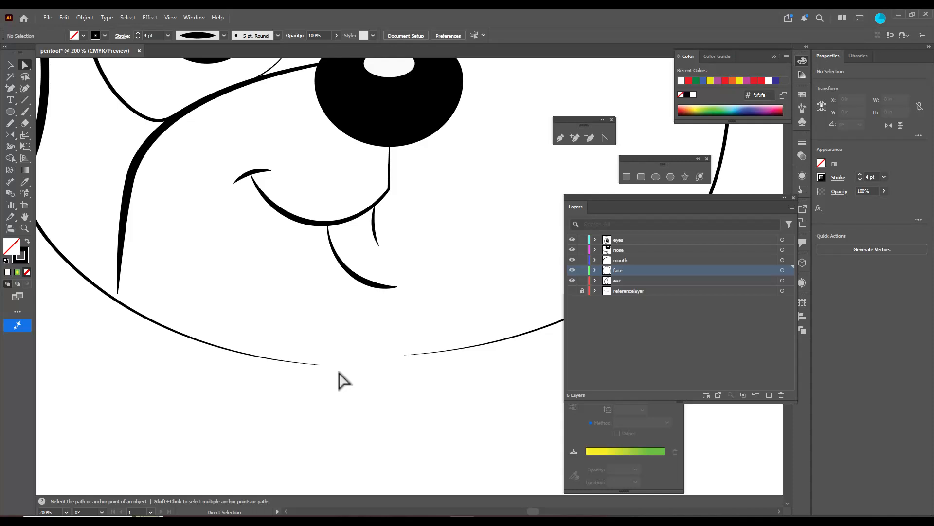
Raise the left chin end point nearly level with the right one and join both ends to close the face outline
click(320, 365)
drag(321, 367, 327, 359)
click(307, 336)
drag(298, 328, 424, 384)
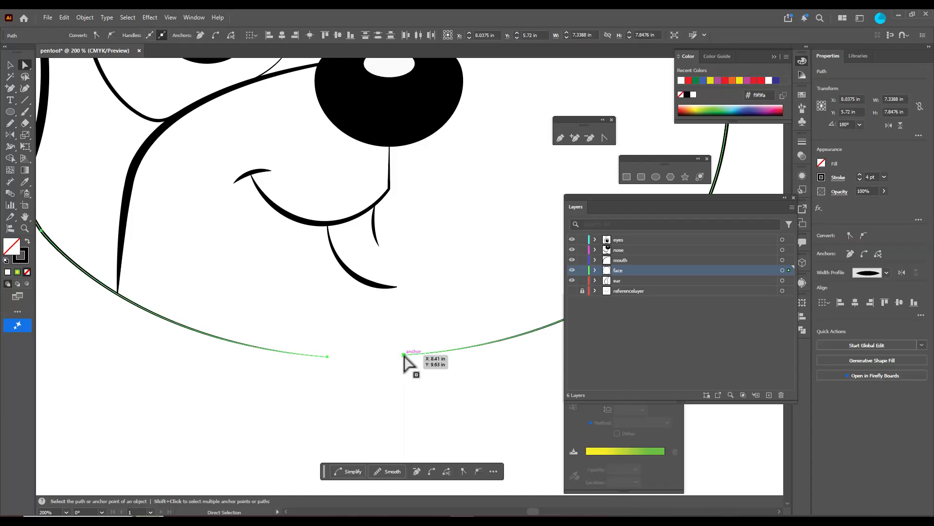
right_click(407, 361)
click(440, 284)
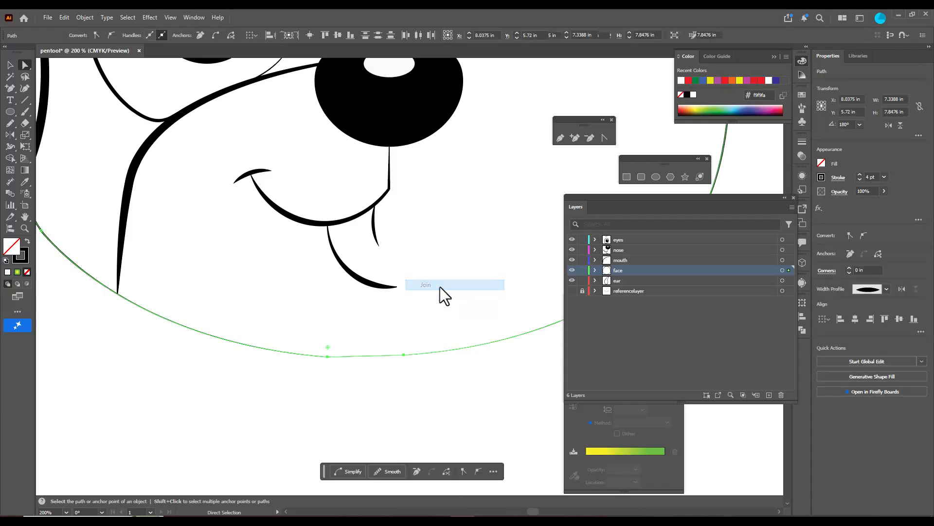
Select the closed face outline and apply an asymmetric tapered width profile to its stroke
click(430, 313)
scroll(430, 313, down, 2)
scroll(423, 292, down, 2)
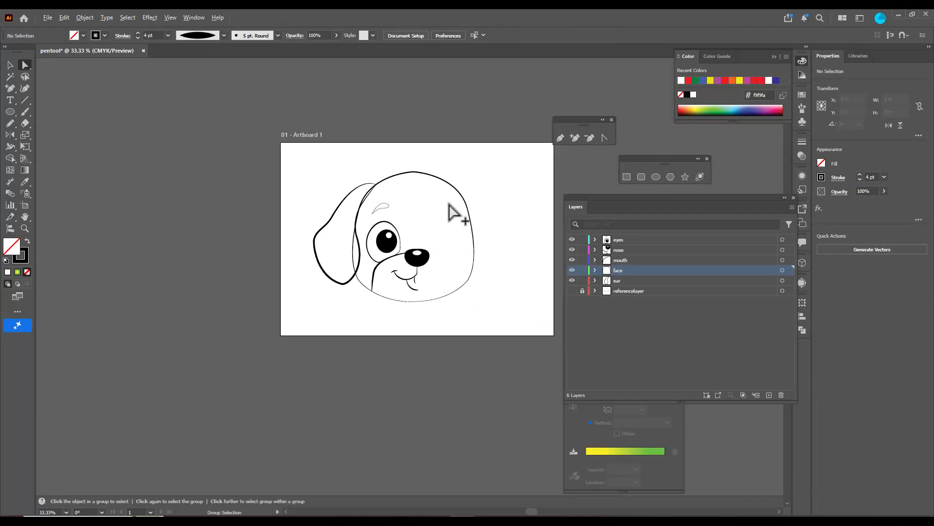
scroll(451, 202, up, 2)
click(464, 182)
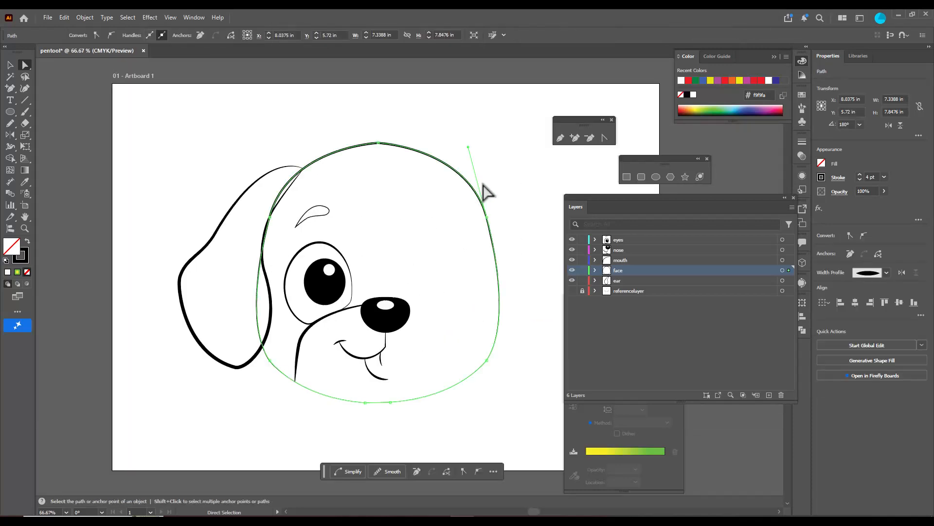
click(9, 64)
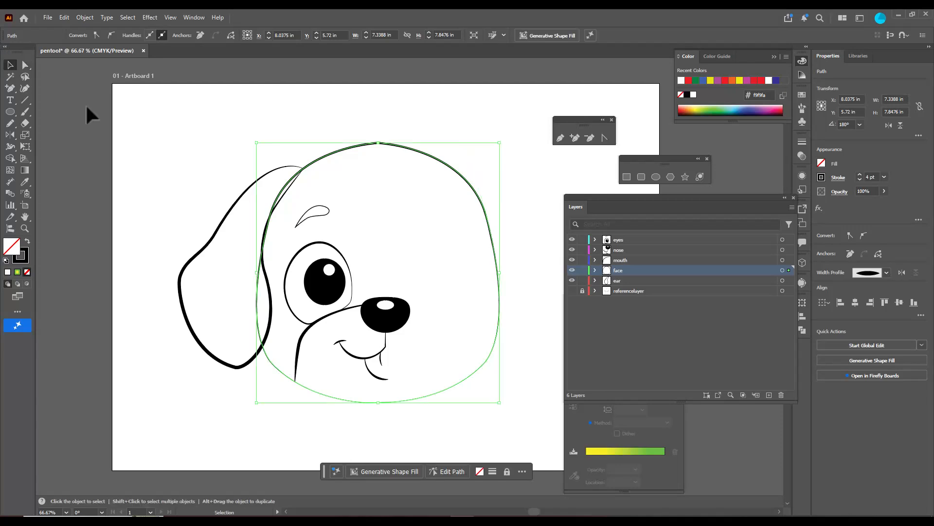
click(211, 134)
click(333, 151)
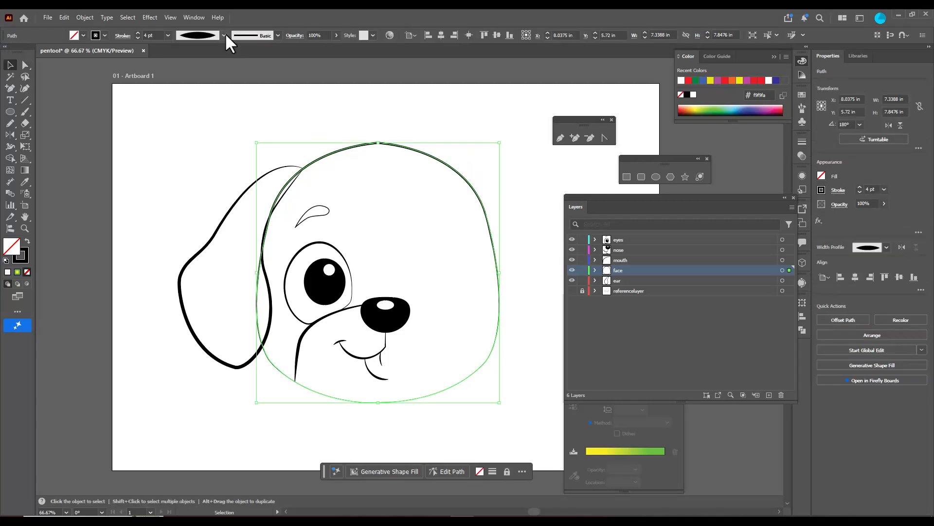
click(224, 35)
click(200, 125)
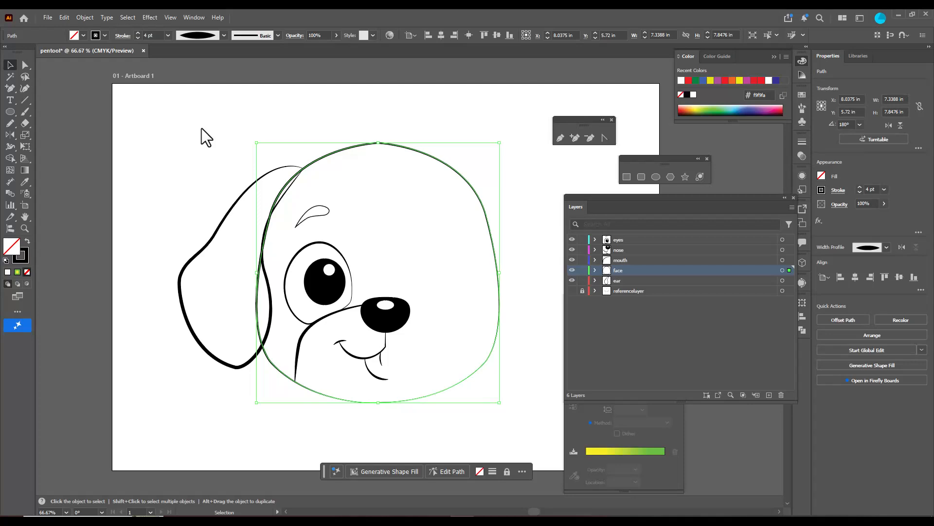
click(451, 130)
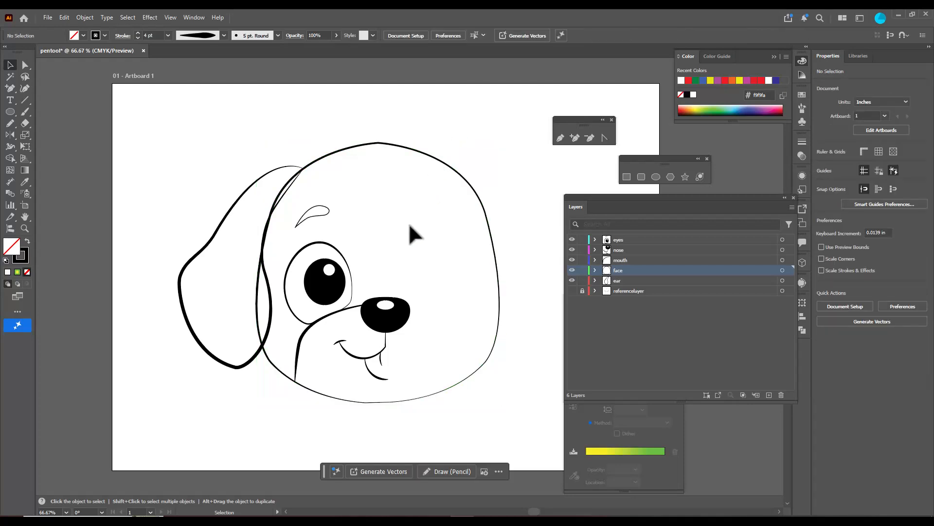
Reflect a copy of the left muzzle curve across a vertical axis through its end point on the nose
click(301, 347)
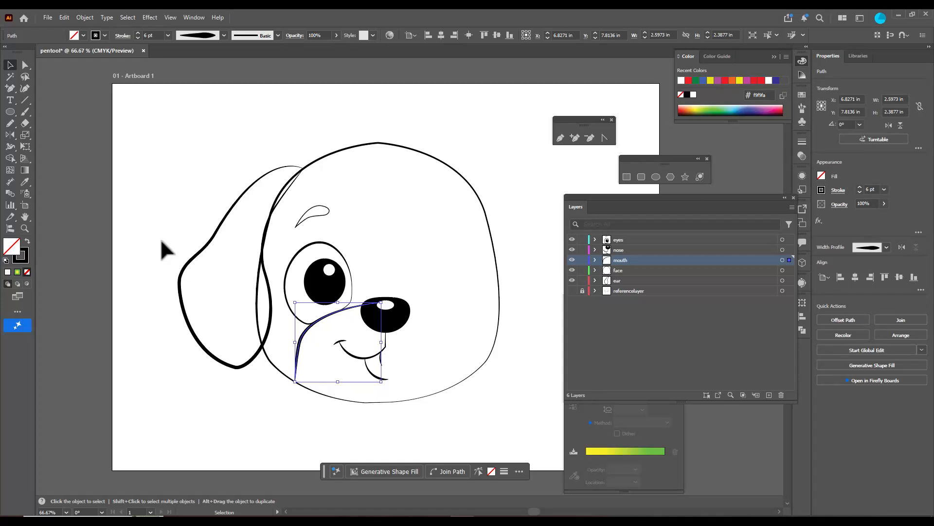
click(9, 135)
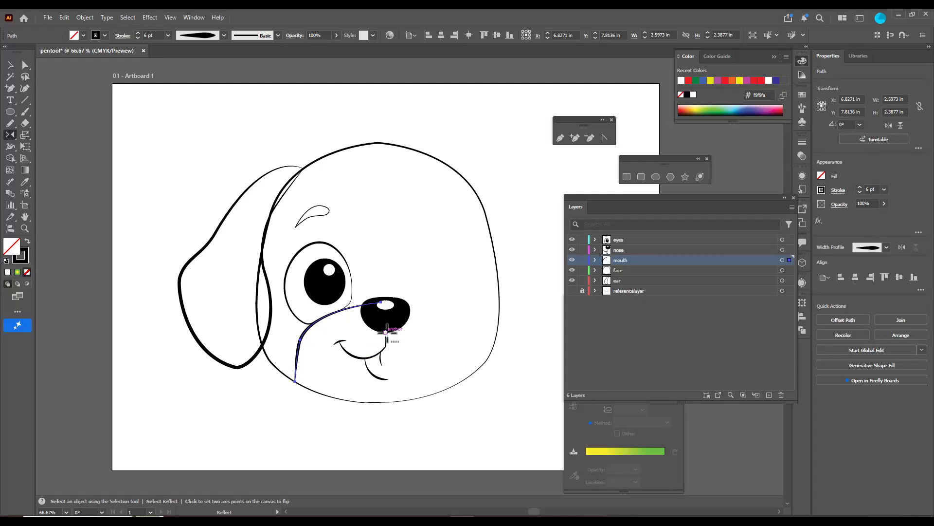
alt+click(383, 302)
click(496, 280)
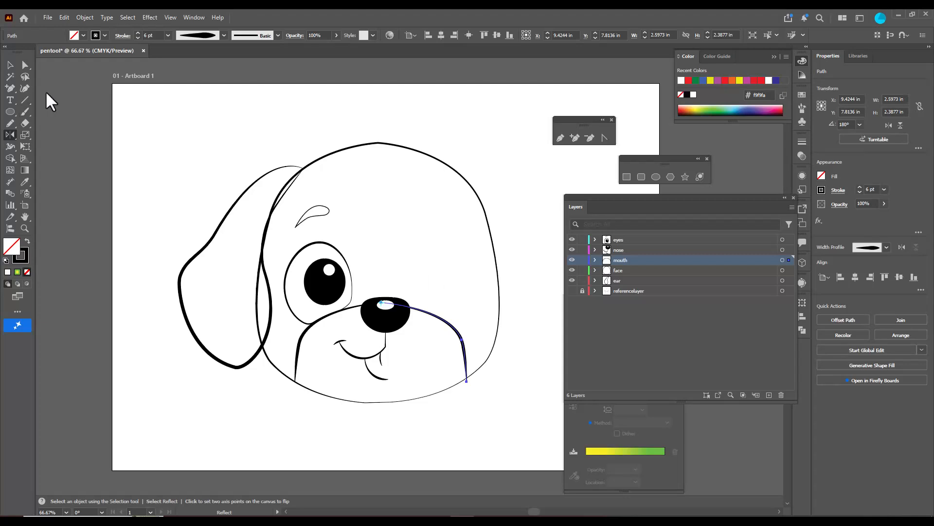
Raise the lower end point of the mirrored muzzle curve so it meets the face outline
click(26, 65)
click(98, 216)
scroll(472, 390, up, 3)
click(452, 371)
drag(453, 373, 452, 361)
click(463, 394)
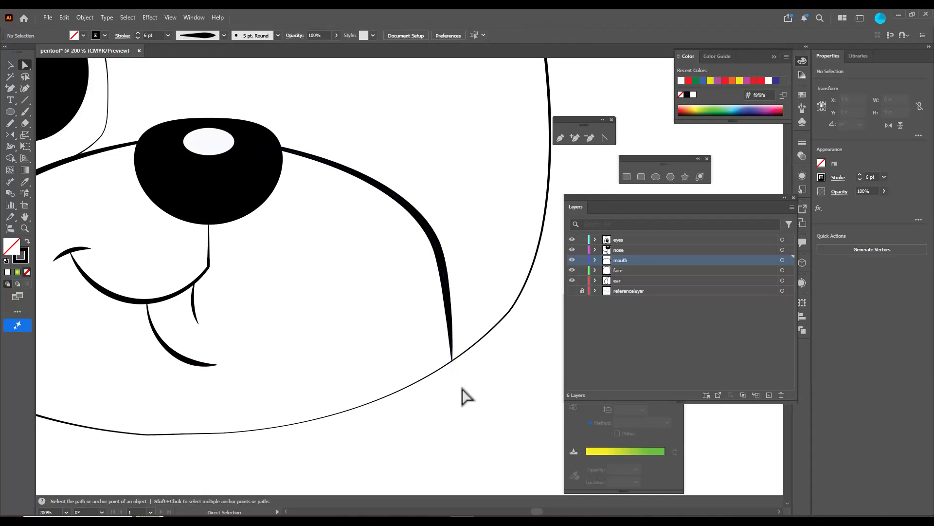
scroll(463, 393, down, 2)
Reflect a copy of the left mouth curve across a vertical axis through its anchor below the nose
scroll(417, 388, up, 1)
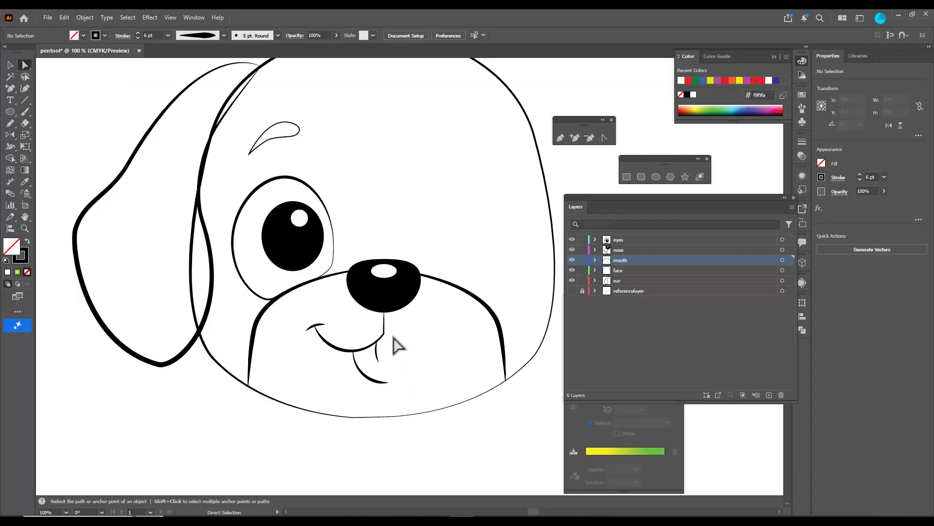
scroll(398, 345, up, 1)
click(368, 344)
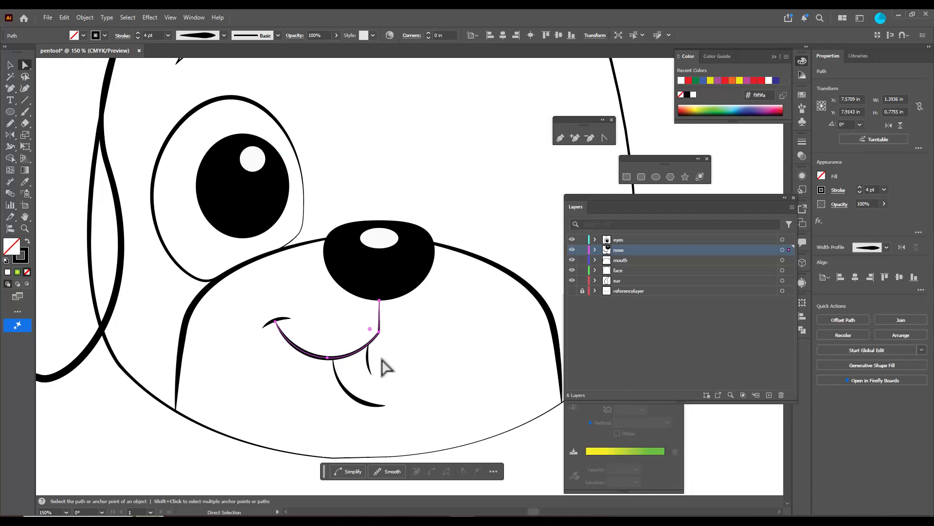
click(9, 135)
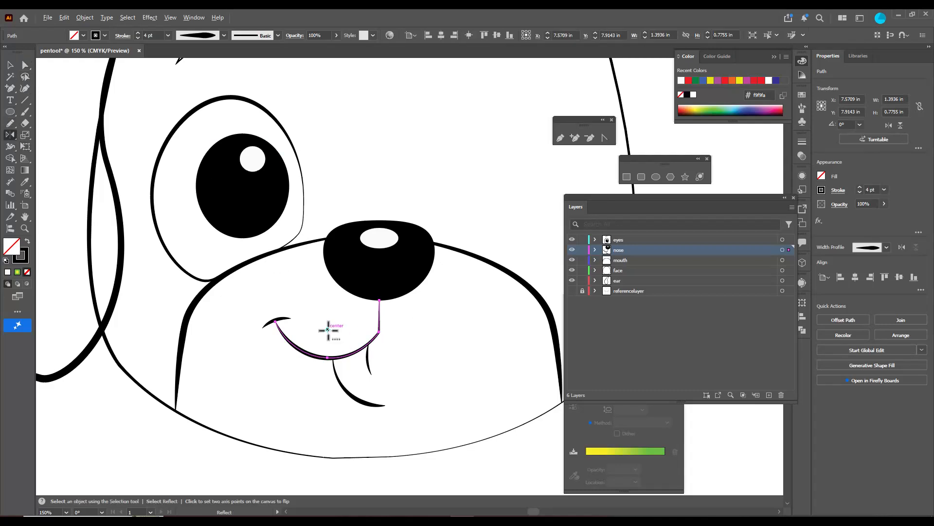
alt+click(379, 300)
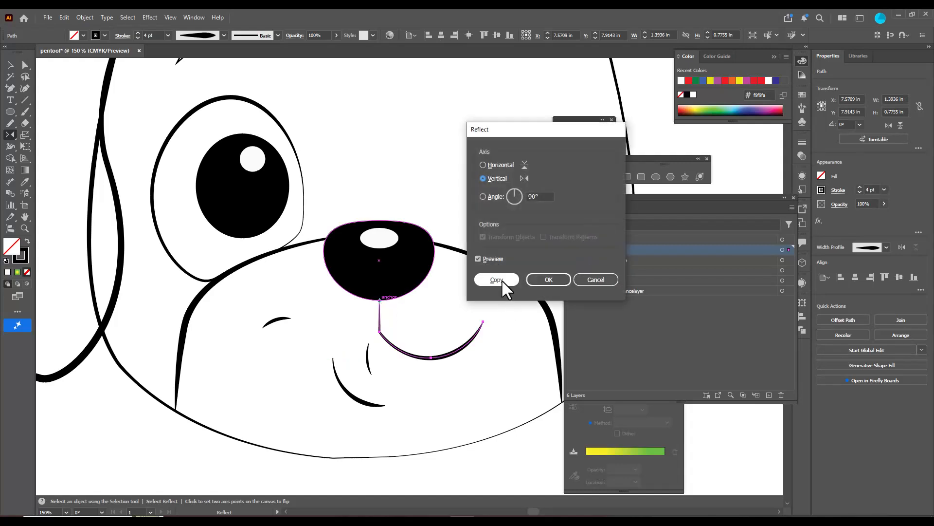
click(496, 280)
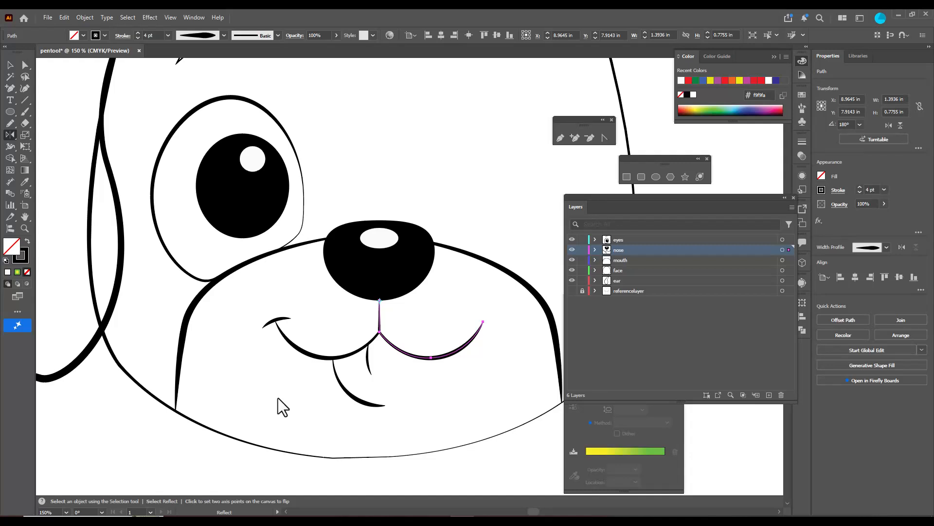
Reflect a copy of the left tongue outline across a vertical axis through its lower end point
click(9, 65)
click(346, 394)
click(9, 134)
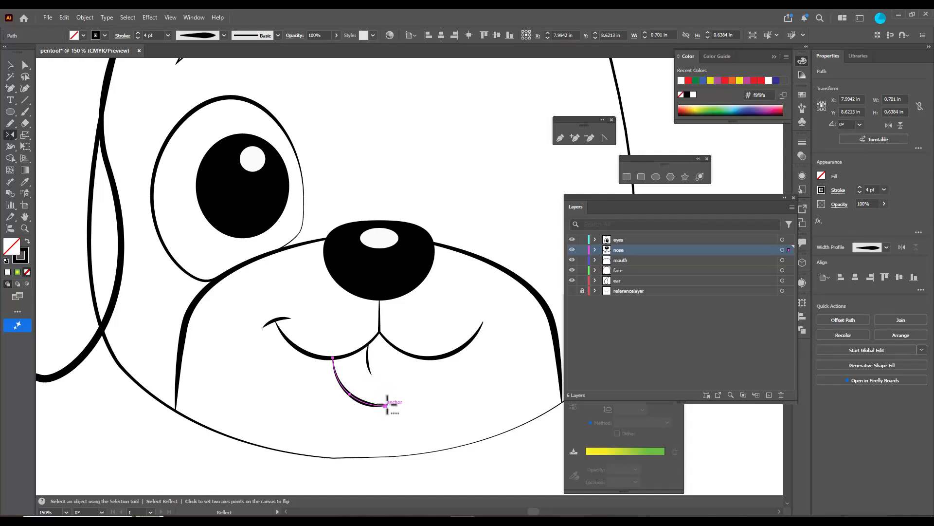
alt+click(386, 405)
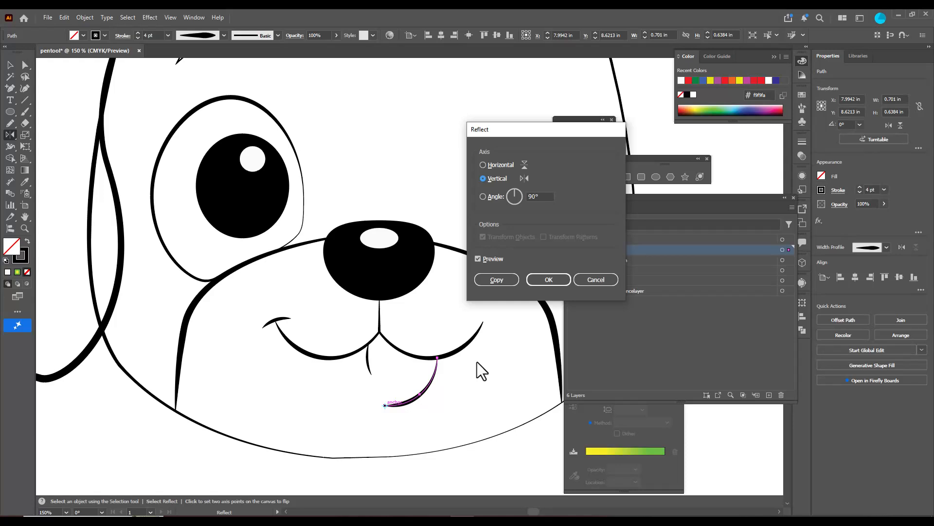
click(495, 279)
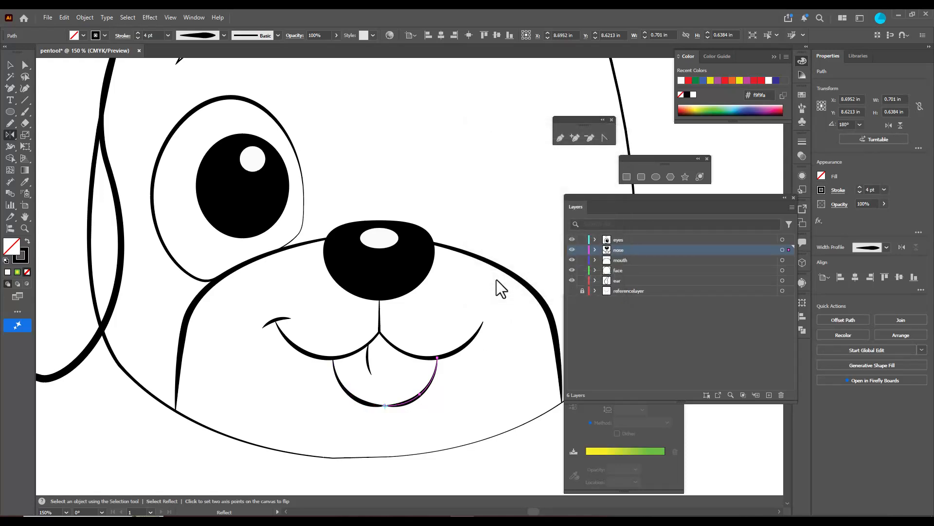
click(11, 65)
click(401, 419)
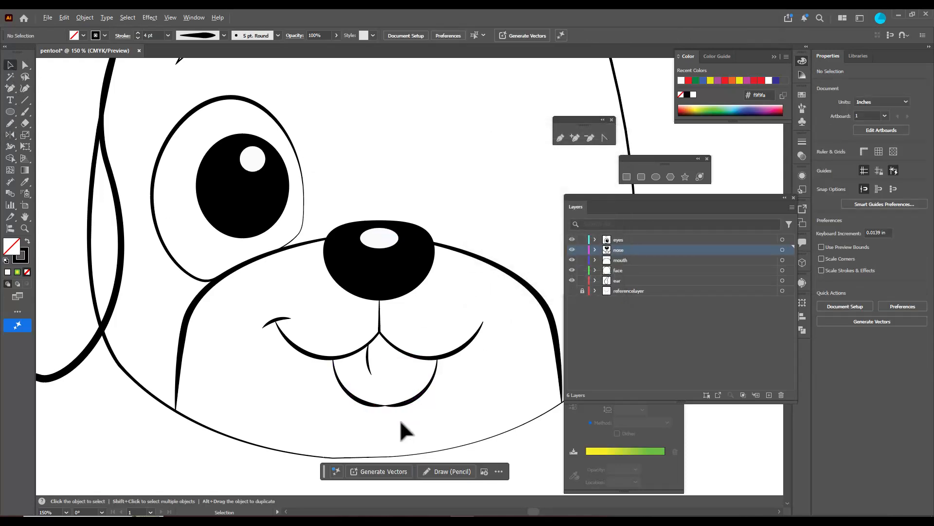
Join the meeting lower end points of the two tongue outline halves into one path
scroll(393, 409, up, 5)
click(359, 376)
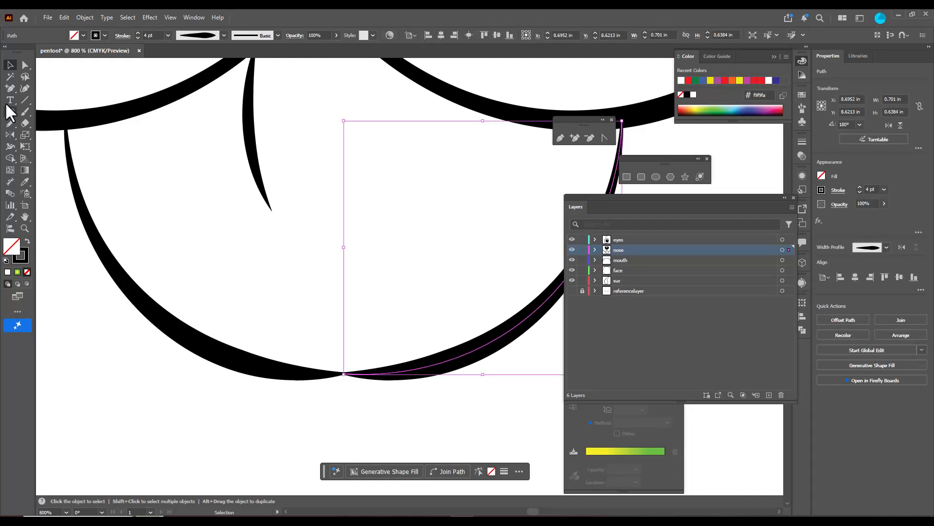
click(25, 65)
drag(320, 349, 371, 400)
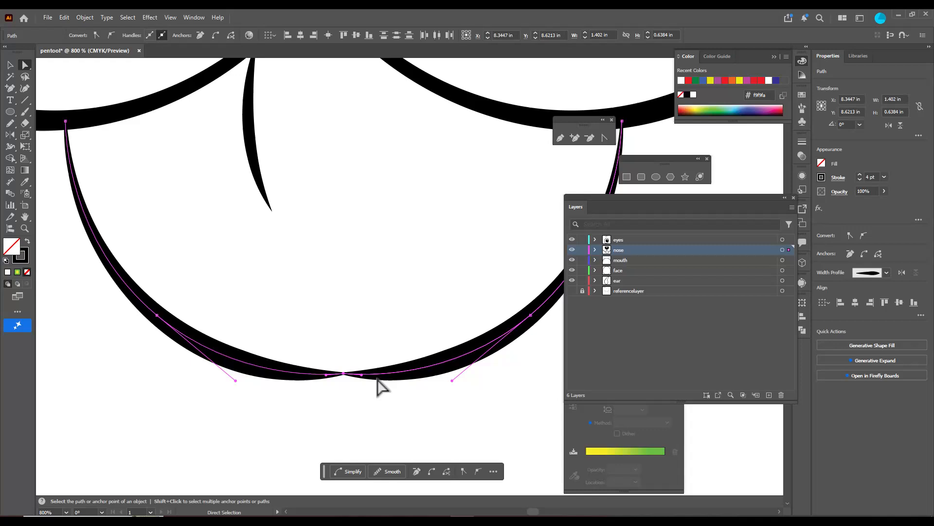
right_click(344, 375)
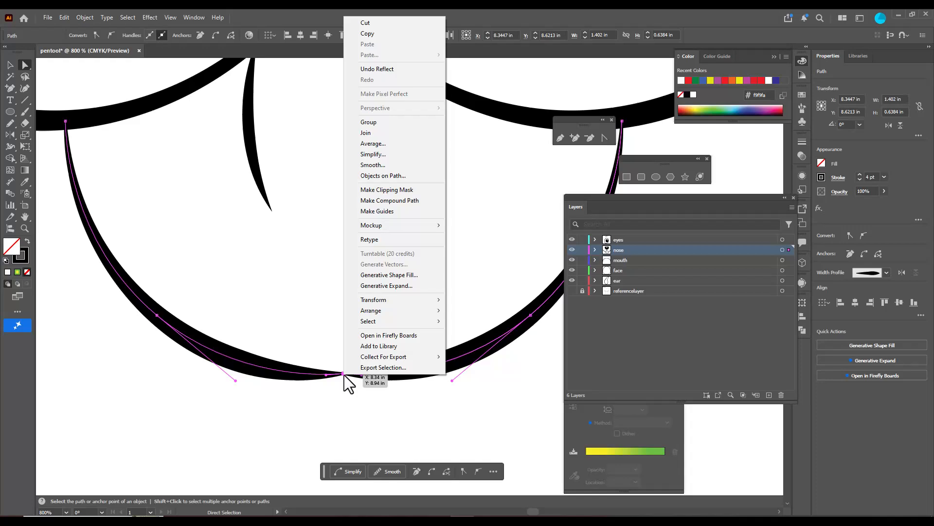
click(399, 133)
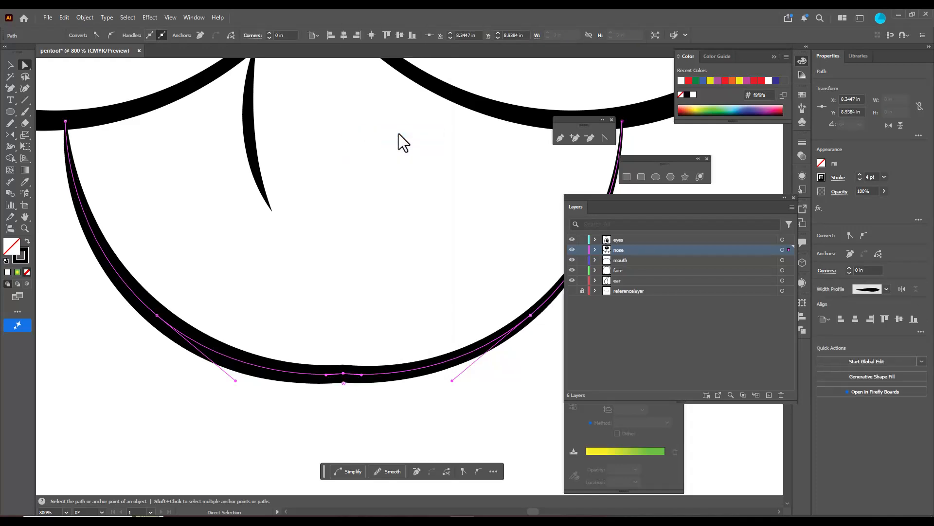
click(393, 281)
scroll(393, 281, down, 2)
Apply the symmetrical tapered width profile to the joined tongue outline
click(379, 326)
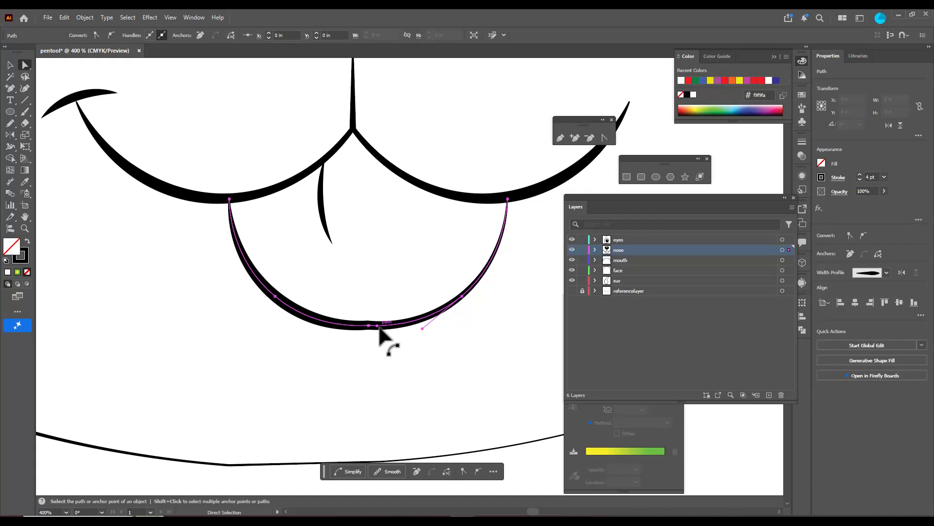
click(10, 65)
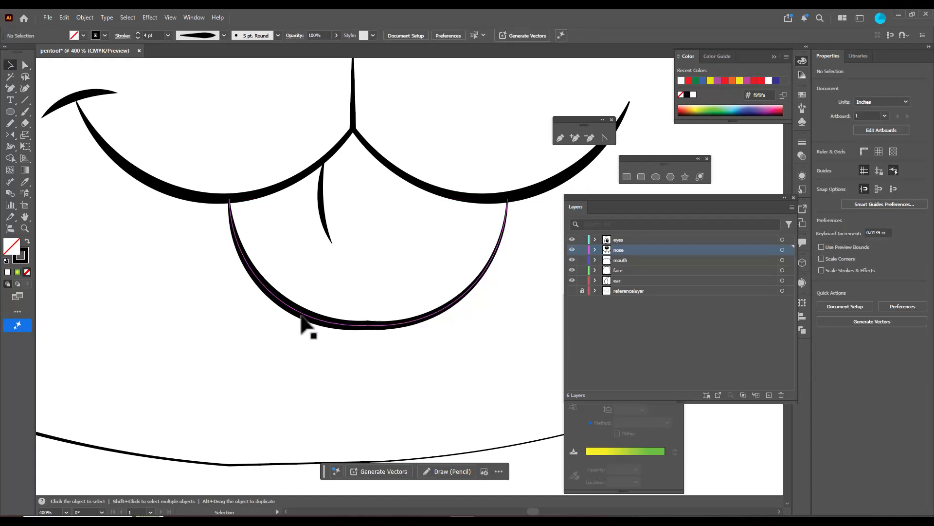
click(224, 31)
click(203, 69)
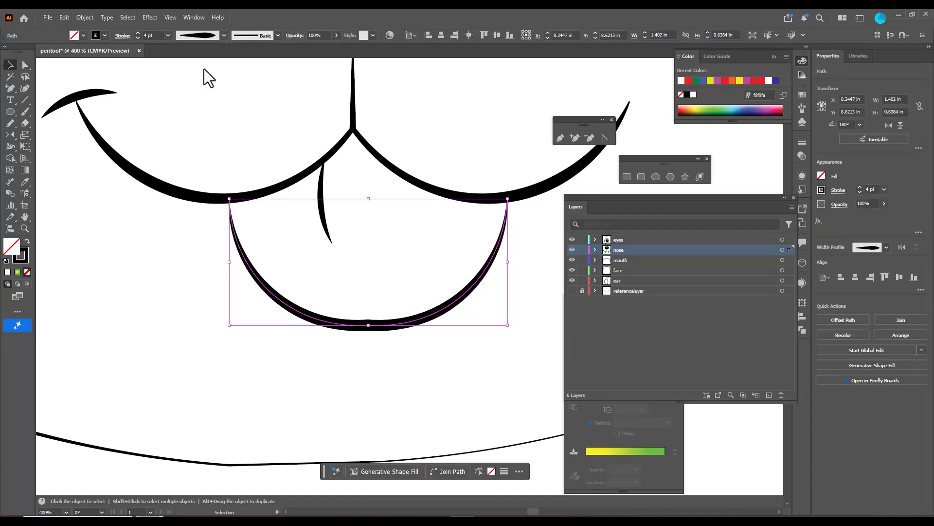
click(225, 319)
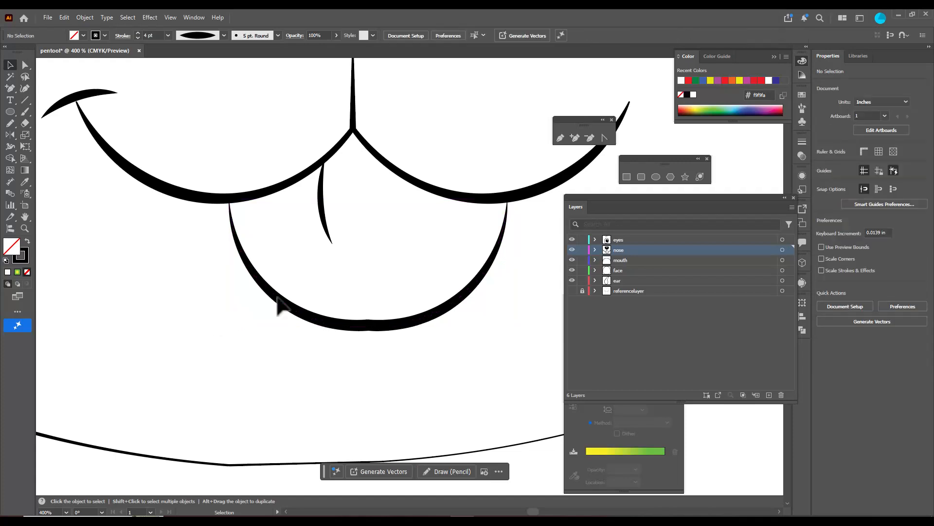
Reflect a copy of the short line inside the tongue across a vertical axis through the mouth's centre anchor
scroll(351, 248, down, 2)
scroll(351, 248, up, 3)
scroll(352, 248, down, 4)
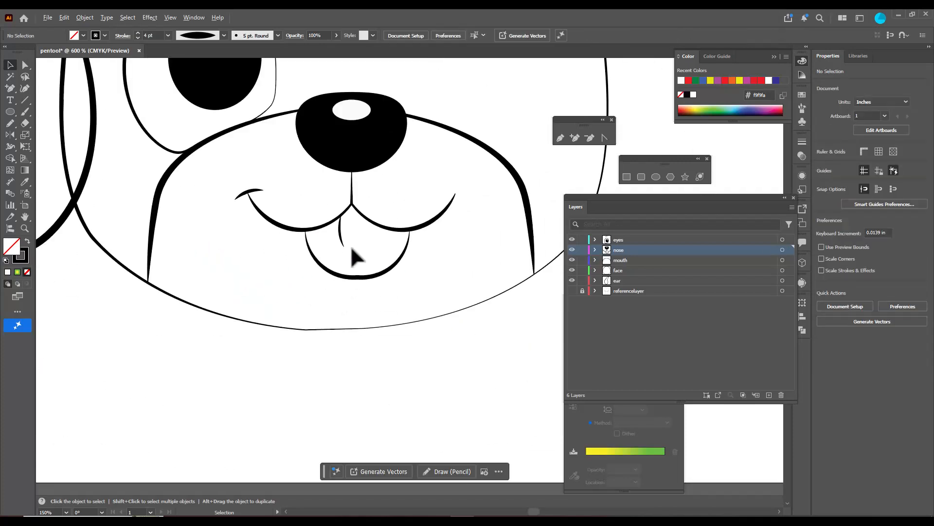
click(340, 265)
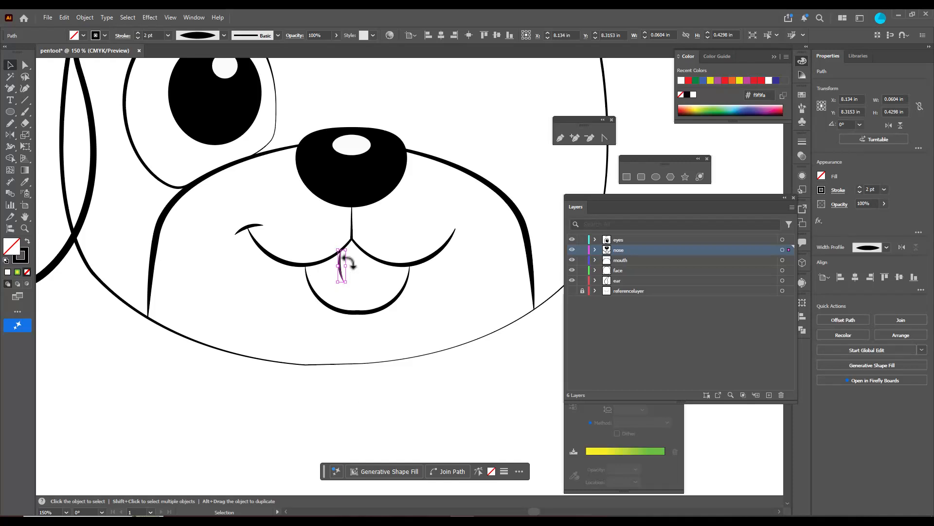
scroll(339, 267, up, 3)
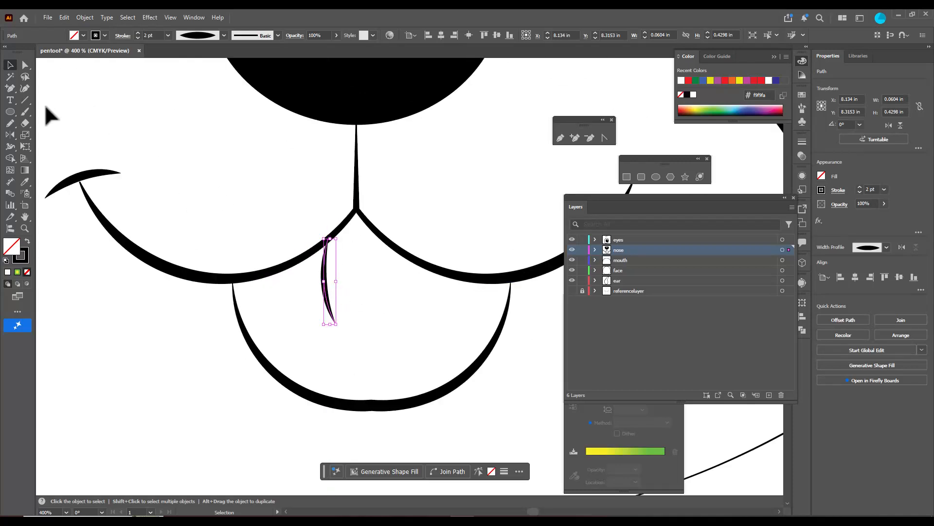
click(10, 135)
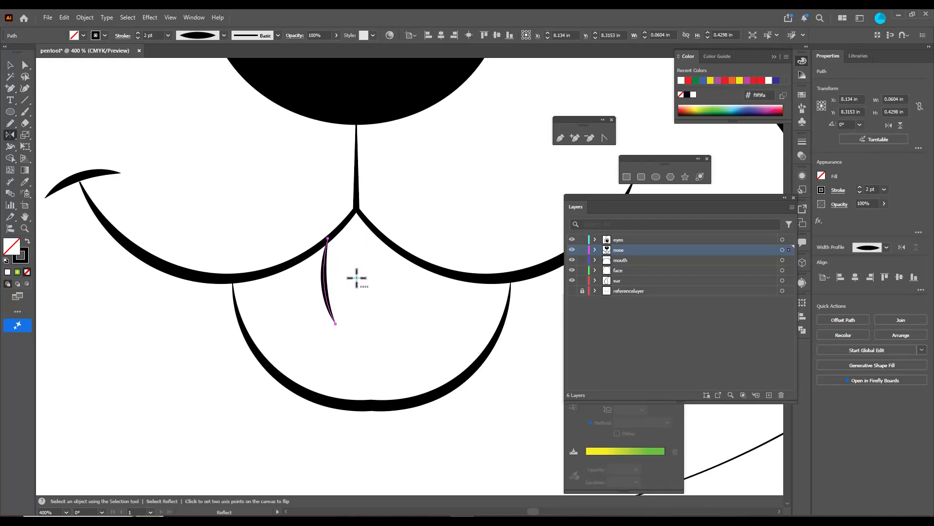
alt+click(357, 214)
click(510, 276)
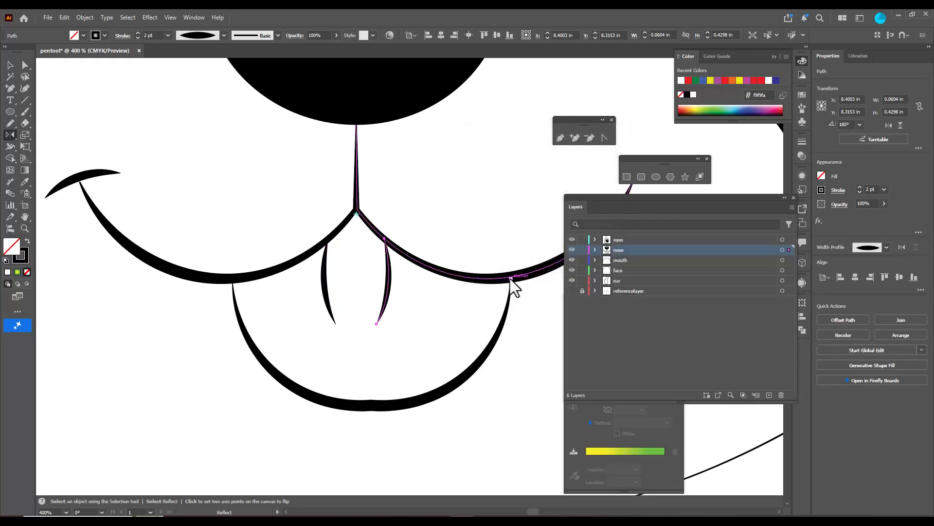
click(10, 65)
click(408, 183)
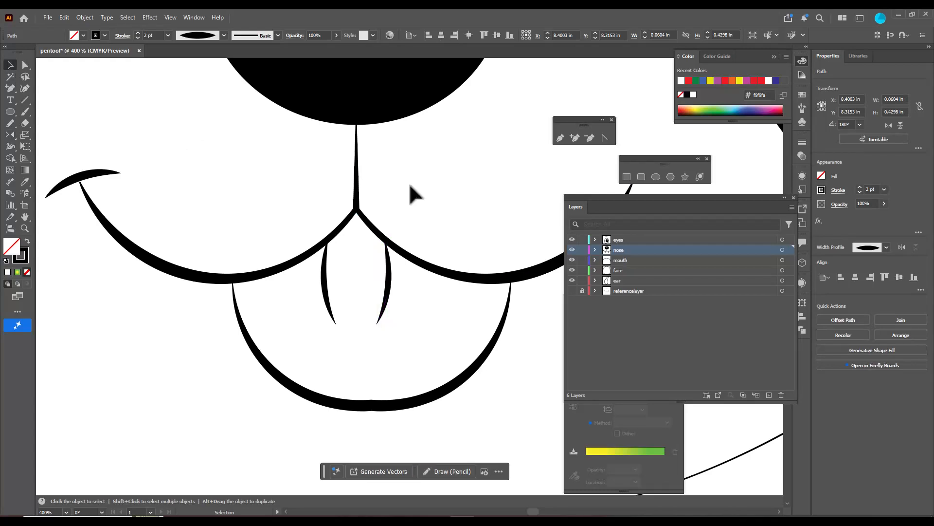
Reflect a copy of the short stroke at the left mouth corner across a vertical axis through the anchor below the nose
scroll(418, 192, down, 4)
scroll(438, 204, up, 2)
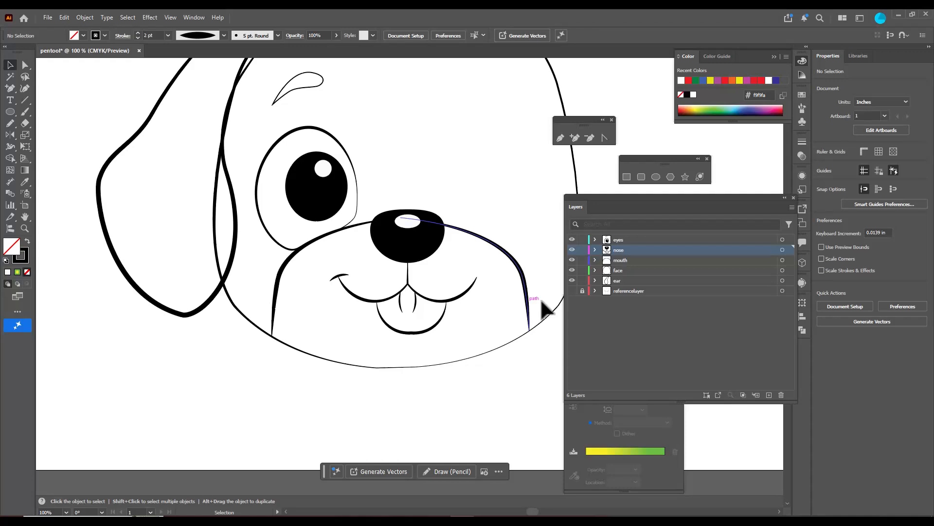
click(342, 275)
scroll(377, 264, up, 4)
scroll(375, 260, down, 4)
click(10, 135)
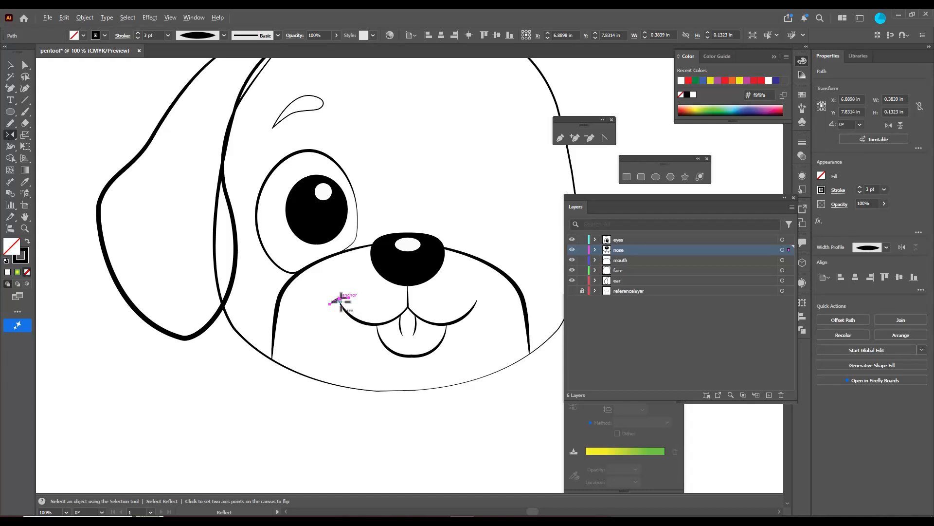
alt+click(408, 286)
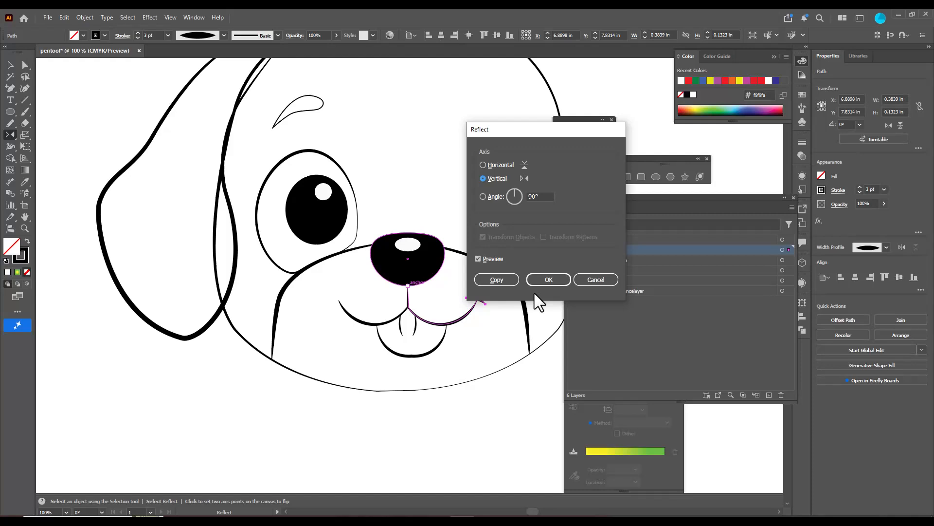
click(504, 279)
scroll(457, 226, up, 2)
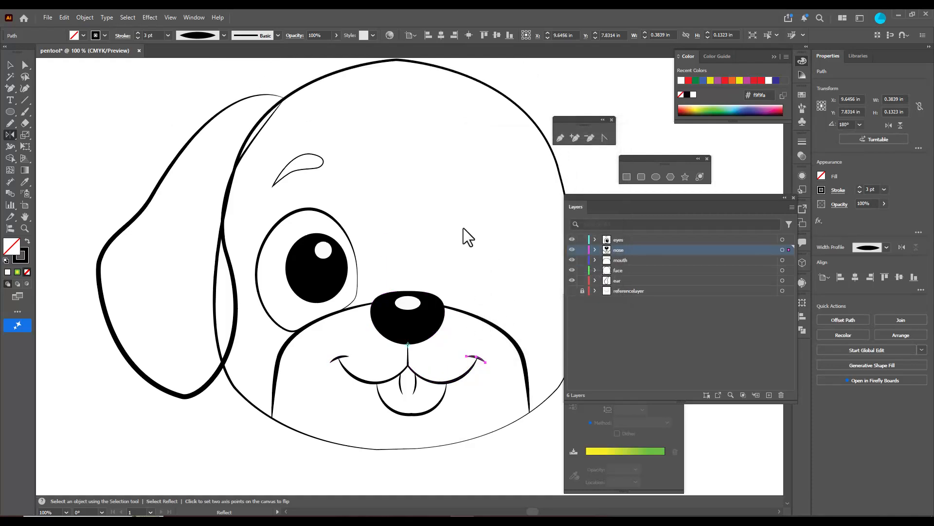
click(9, 65)
click(392, 188)
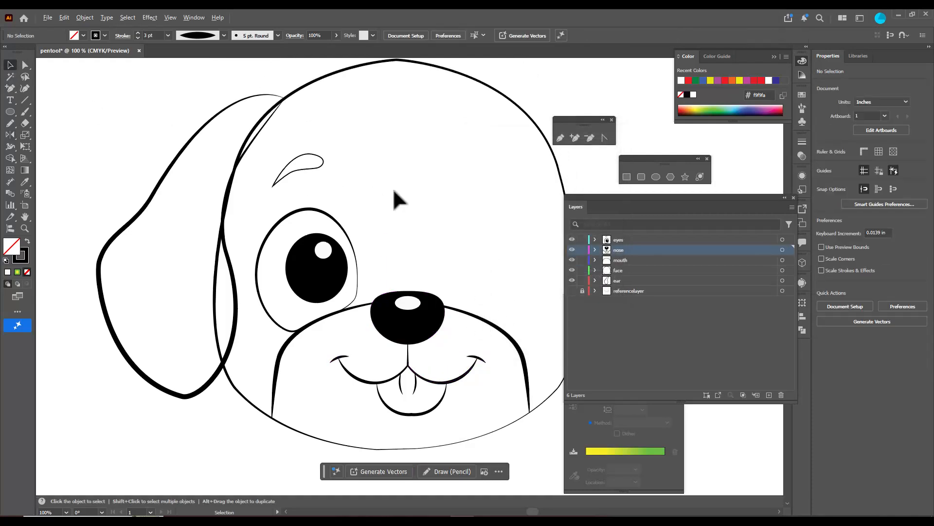
Group the left eye's outline, pupil and highlight into one object
scroll(392, 188, down, 2)
scroll(424, 188, up, 1)
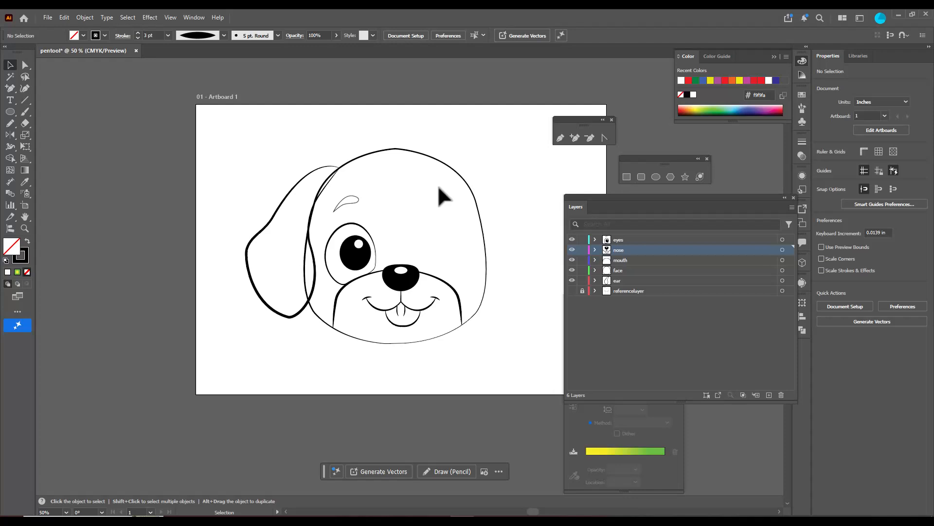
click(364, 229)
scroll(391, 223, up, 2)
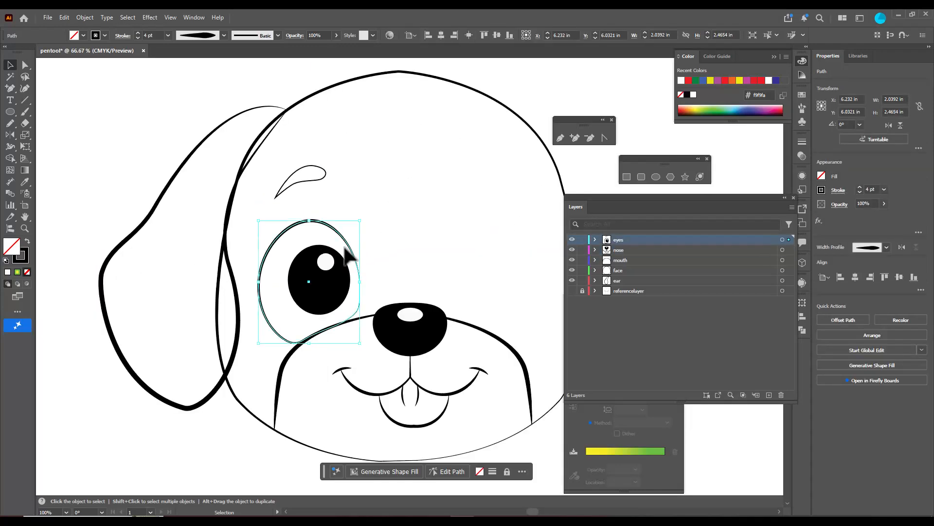
shift+click(343, 275)
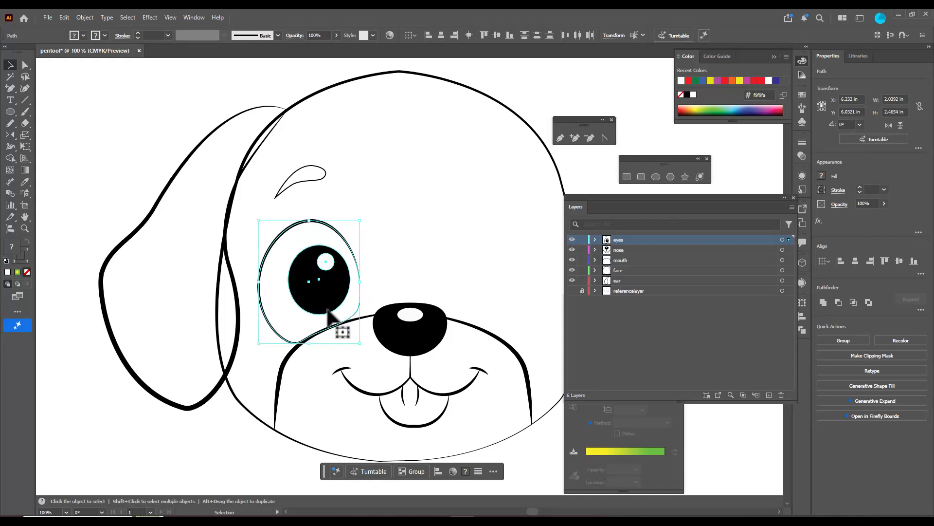
key(a)
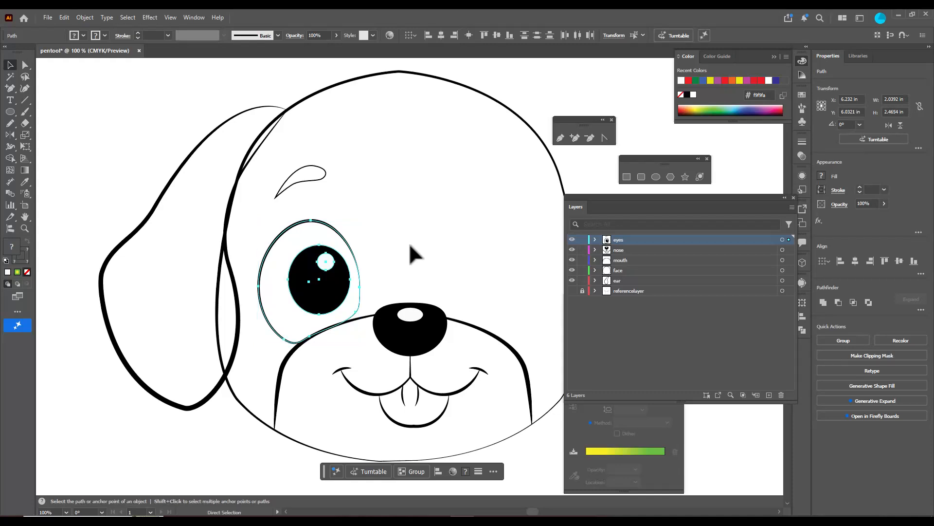
key(ctrl+g)
key(v)
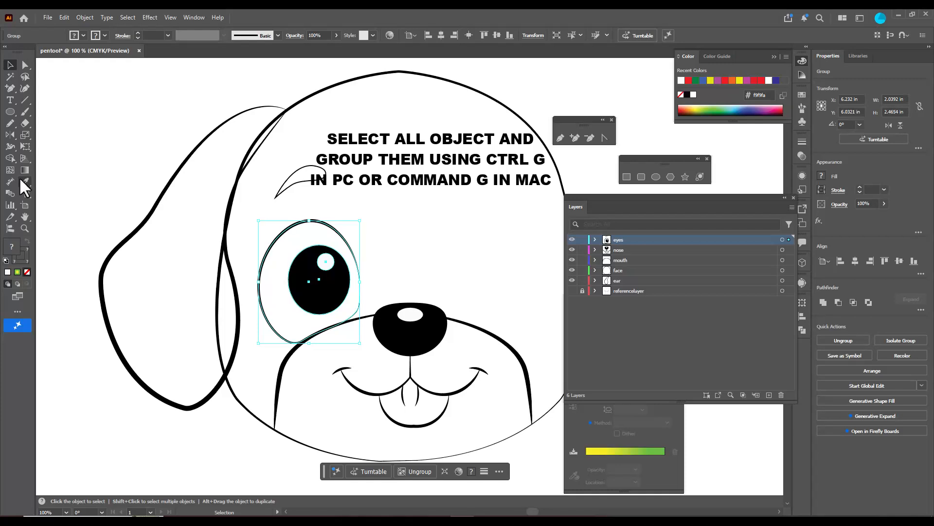
Reflect a copy of the grouped eye across a vertical axis through the nose's top and shift the copy slightly inward and down
click(9, 135)
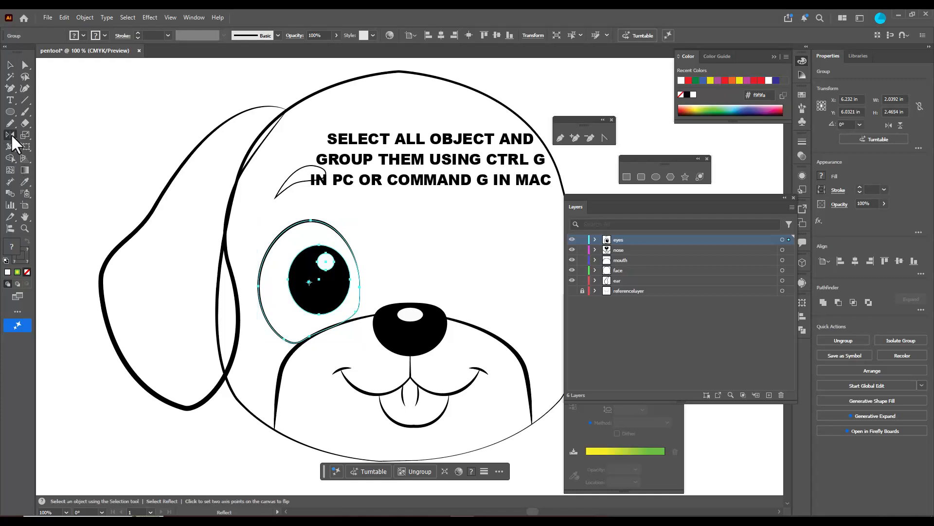
alt+click(408, 302)
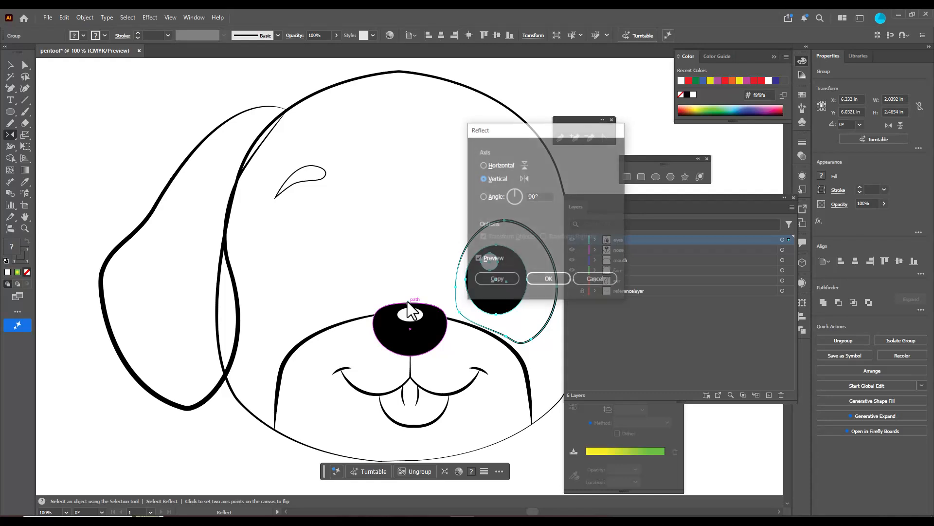
click(501, 280)
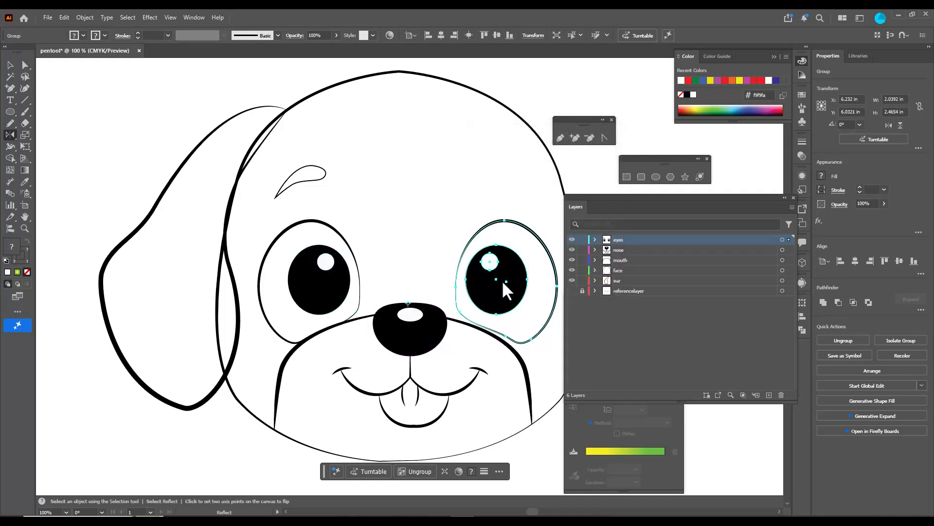
click(9, 64)
click(508, 209)
click(518, 270)
drag(520, 269, 515, 269)
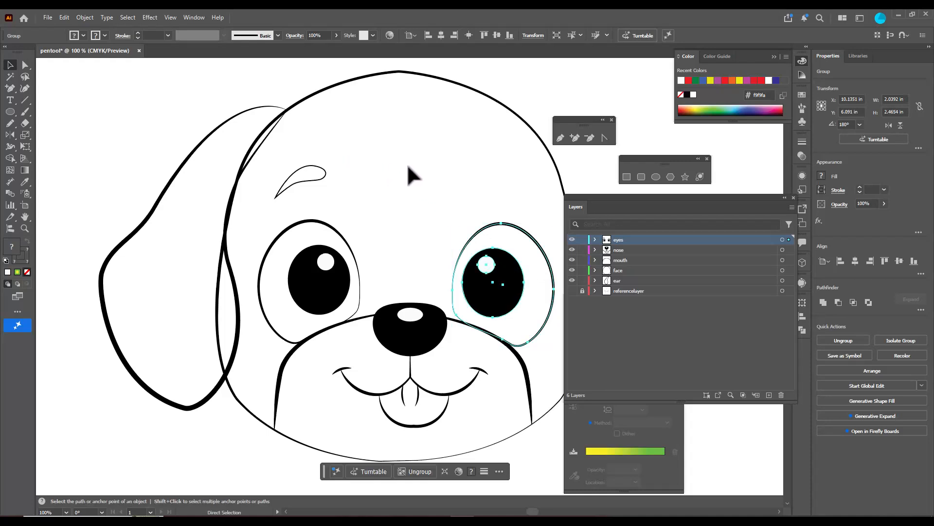
Reflect a copy of the left eyebrow across a vertical axis through the nose's top anchor
scroll(406, 165, right, 1)
click(301, 174)
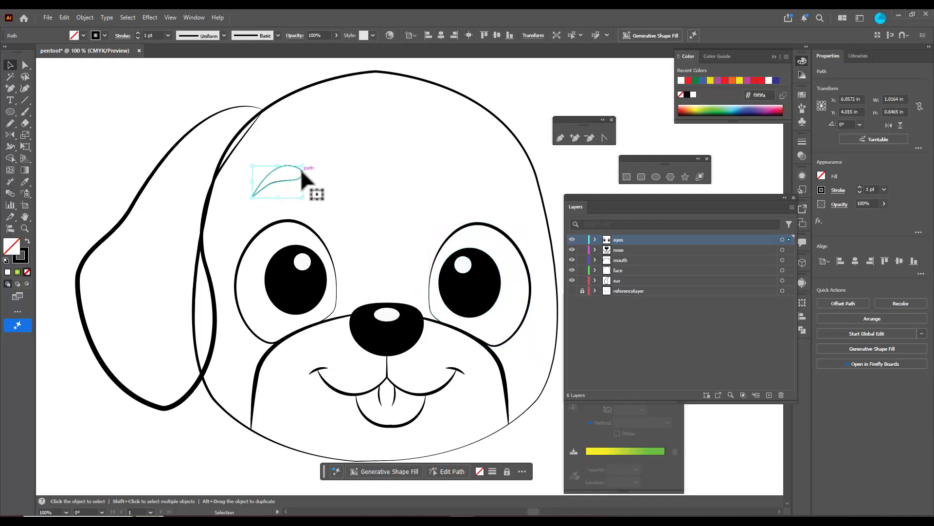
click(10, 135)
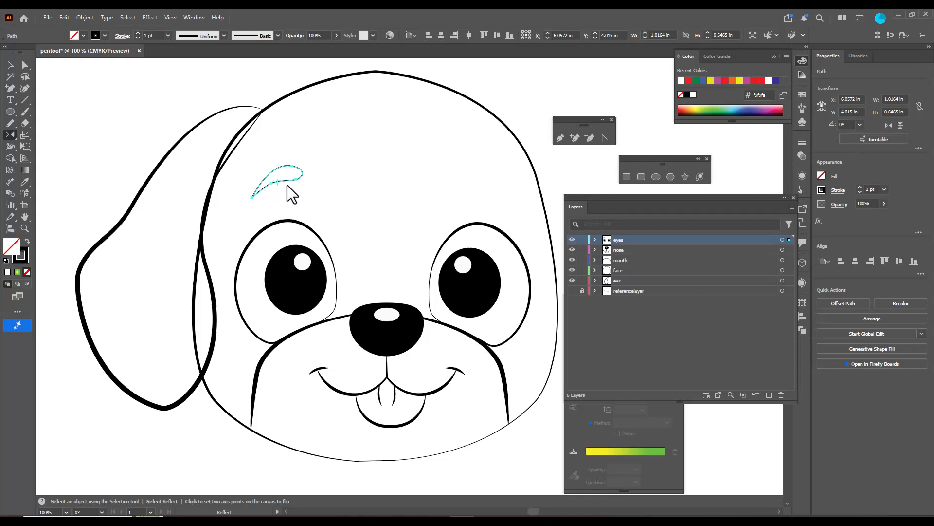
alt+click(386, 301)
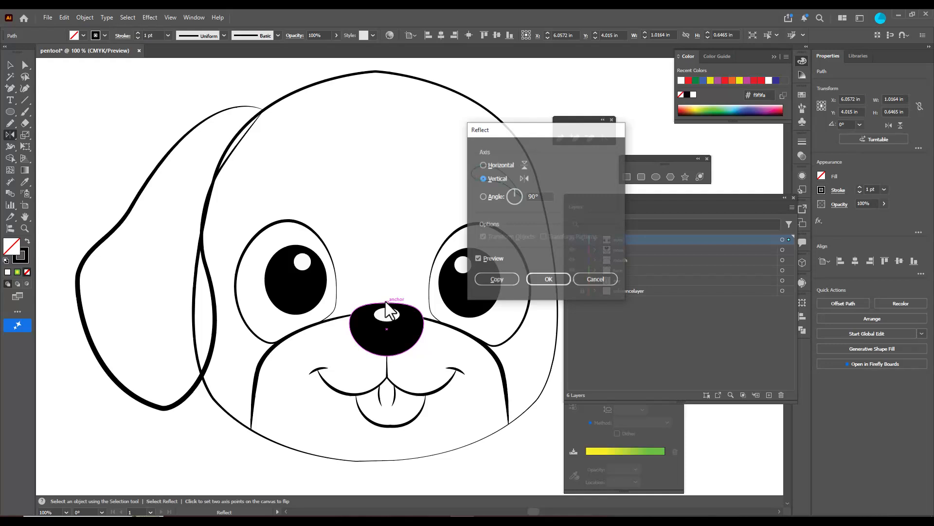
click(492, 276)
click(9, 64)
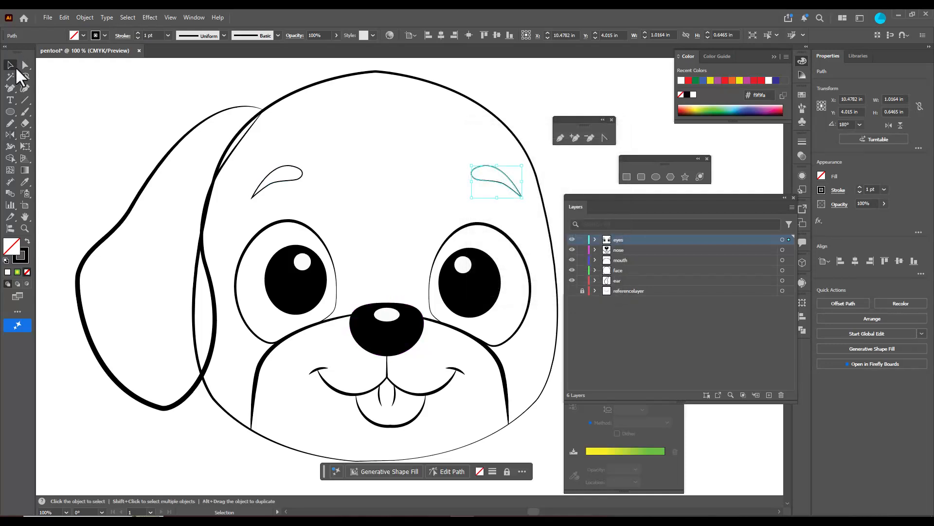
click(126, 115)
Expand the ear layer to show its path and make that layer active
scroll(448, 172, down, 2)
scroll(515, 158, up, 2)
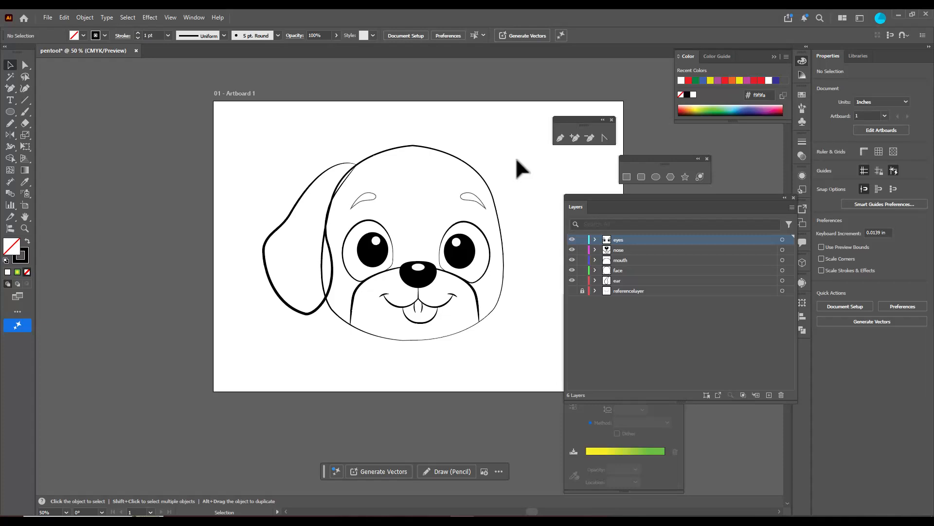
scroll(516, 157, up, 1)
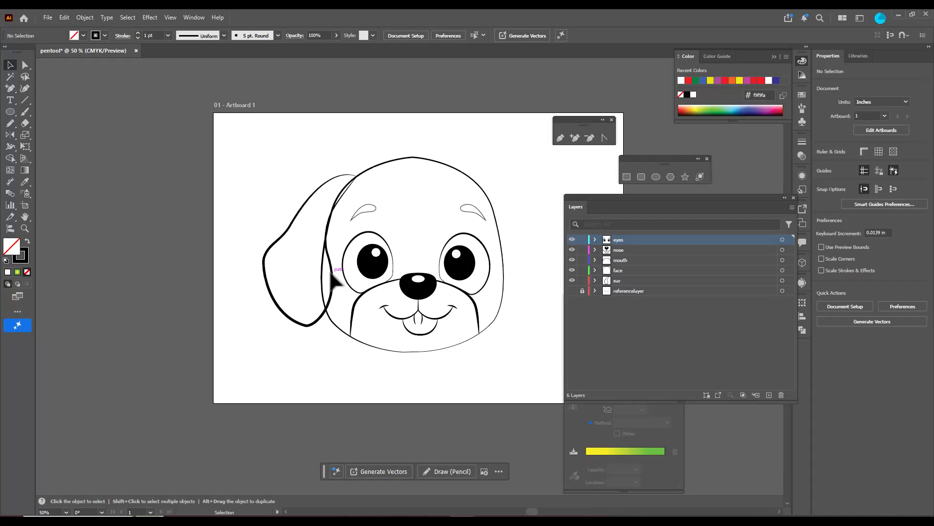
drag(275, 190, 304, 229)
click(582, 290)
click(618, 281)
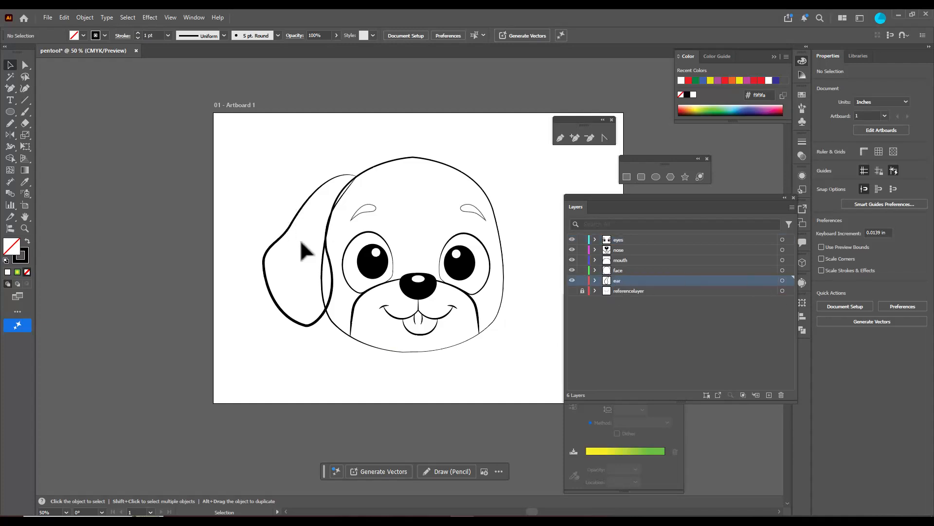
click(595, 280)
click(633, 291)
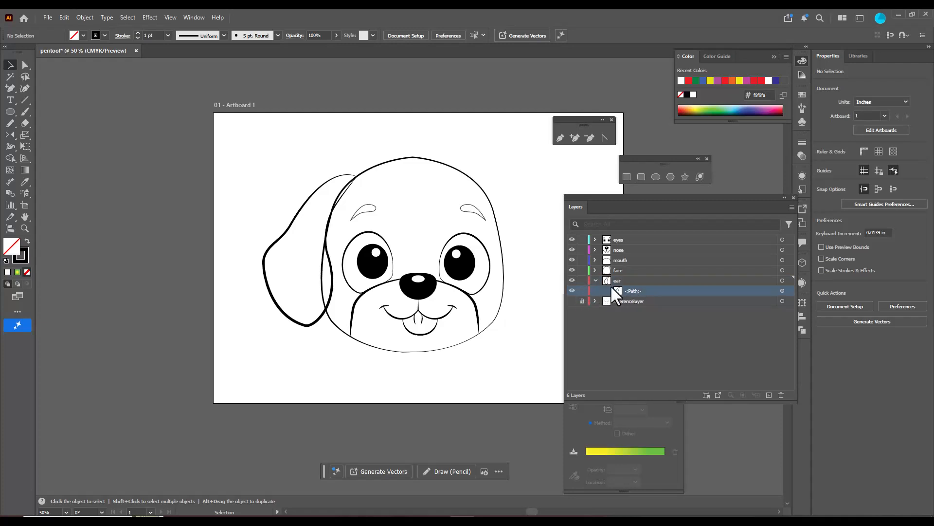
click(621, 280)
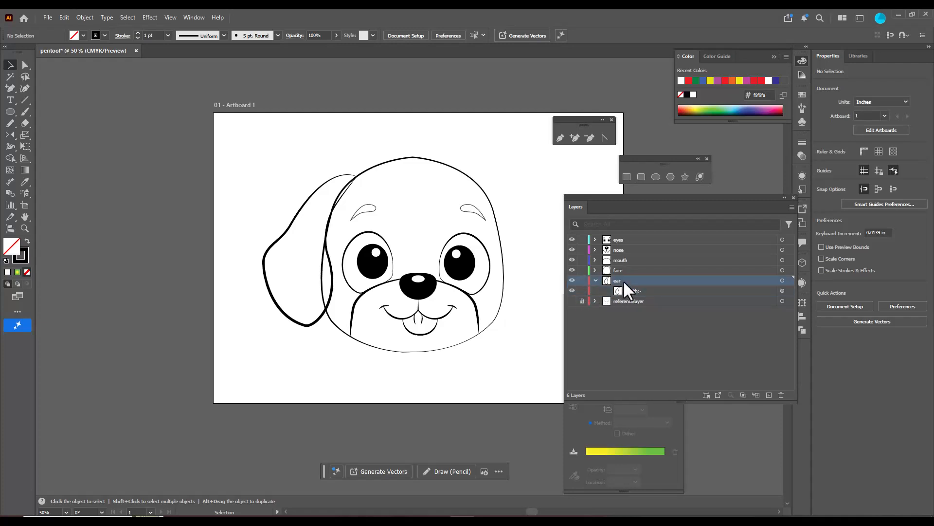
Reflect a copy of the left ear across a vertical axis through the top anchor of the face outline
click(294, 227)
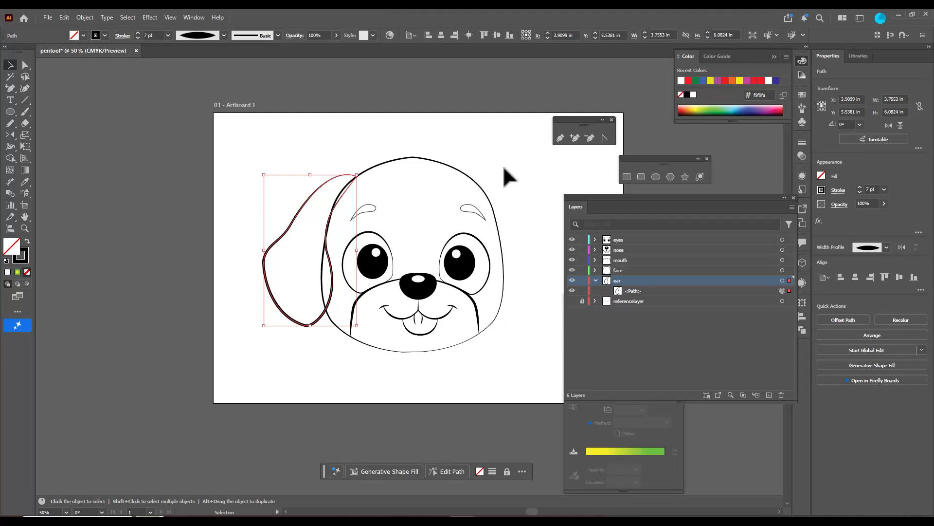
scroll(510, 166, up, 1)
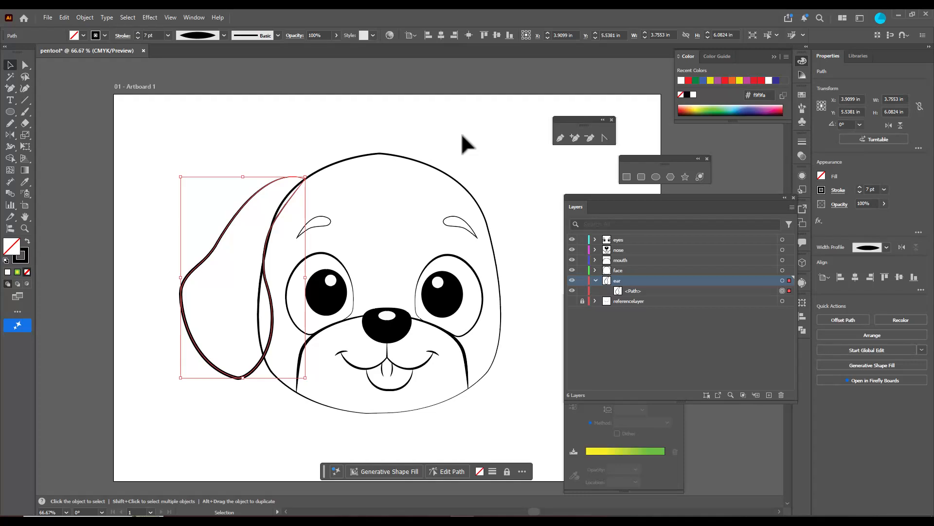
click(10, 135)
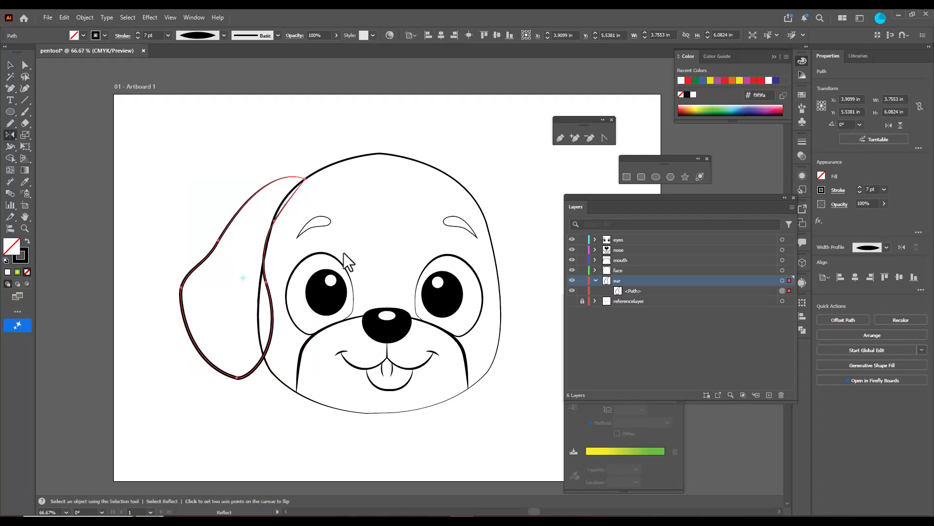
alt+click(381, 154)
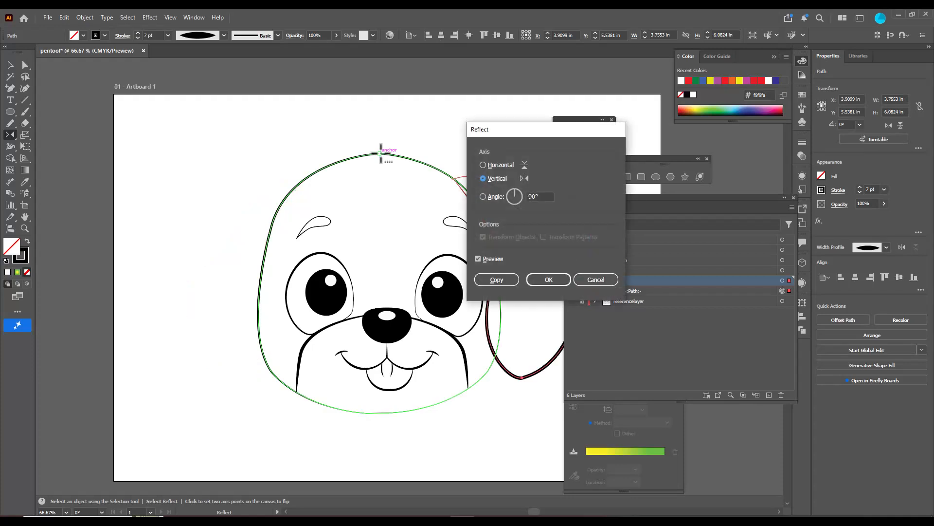
click(505, 280)
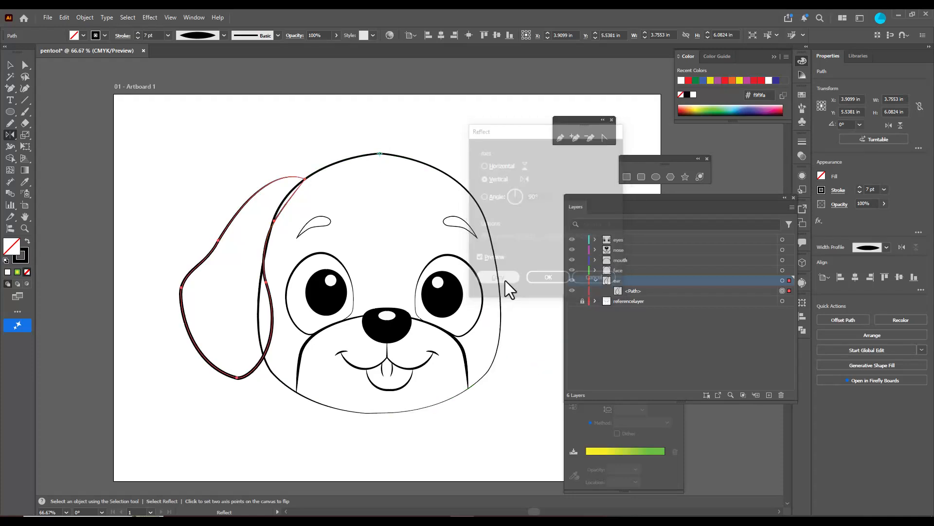
click(10, 65)
click(188, 183)
scroll(468, 184, down, 2)
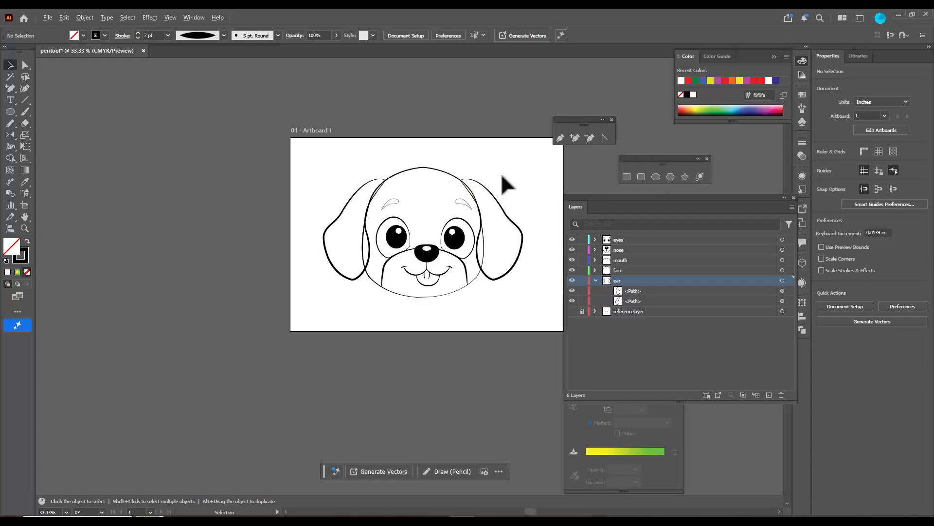
Add an anchor point on each side of the face outline, roughly level with the nose
scroll(511, 170, up, 2)
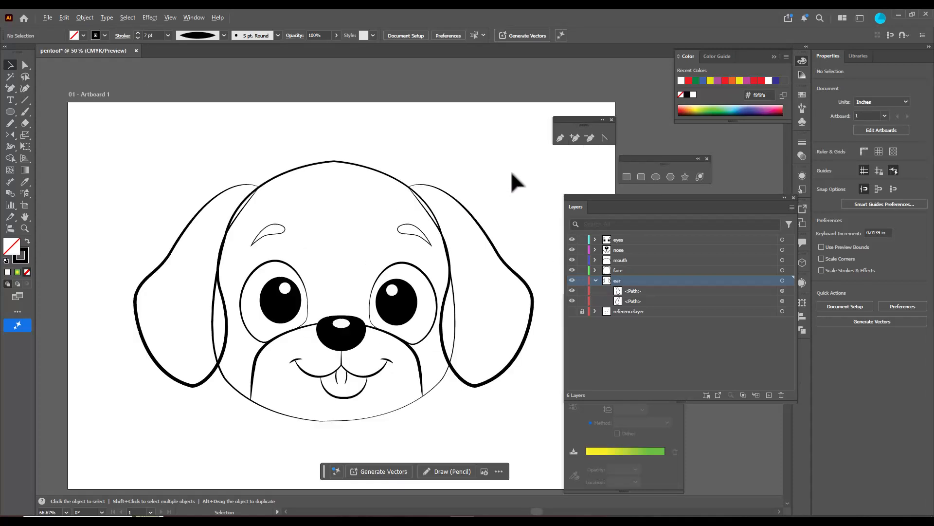
click(454, 329)
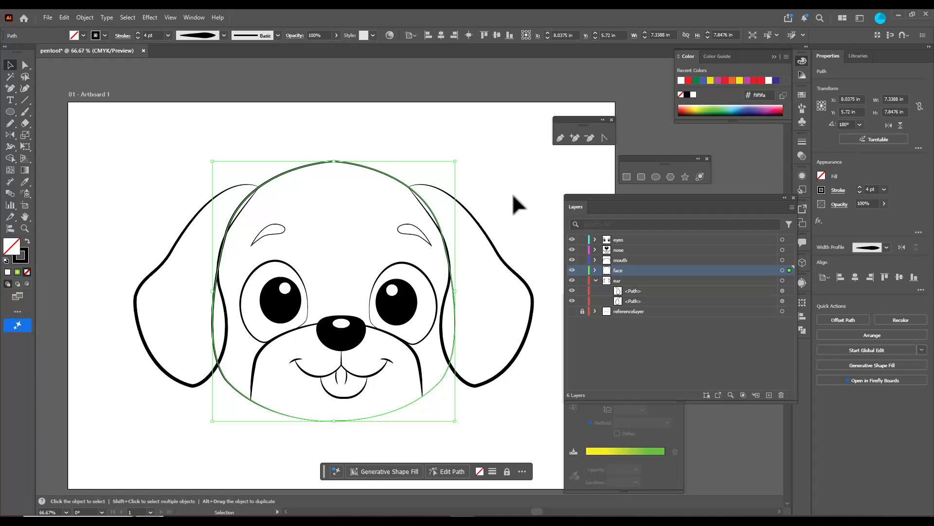
click(575, 138)
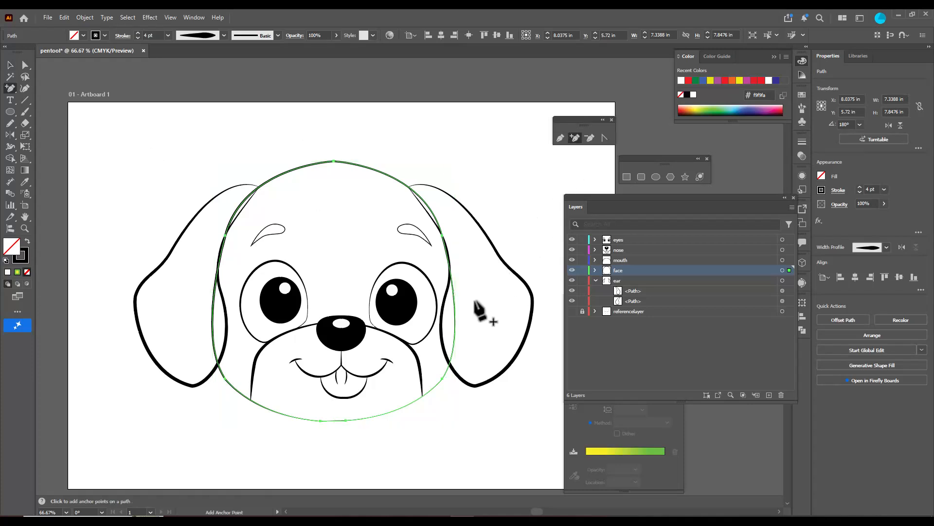
click(455, 320)
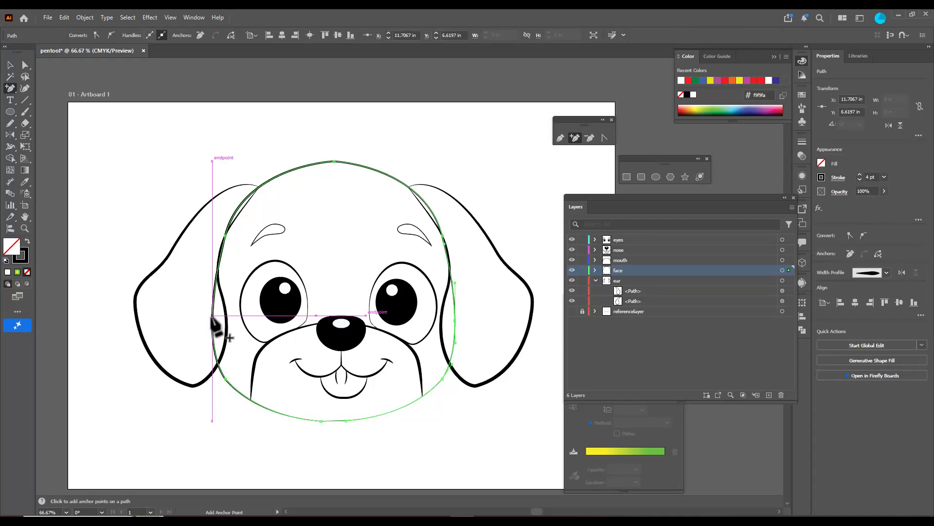
Delete the two side anchor points of the face outline, splitting it into separate top and bottom curves
click(25, 65)
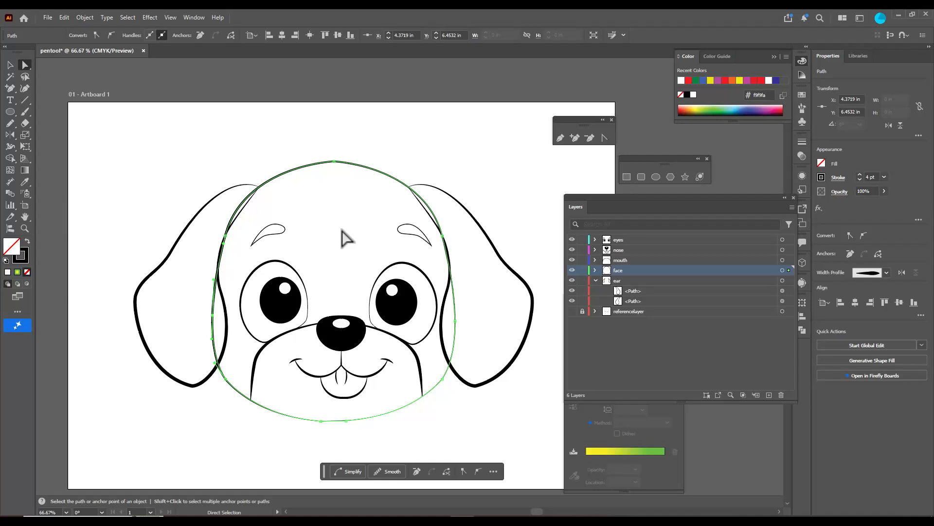
click(455, 322)
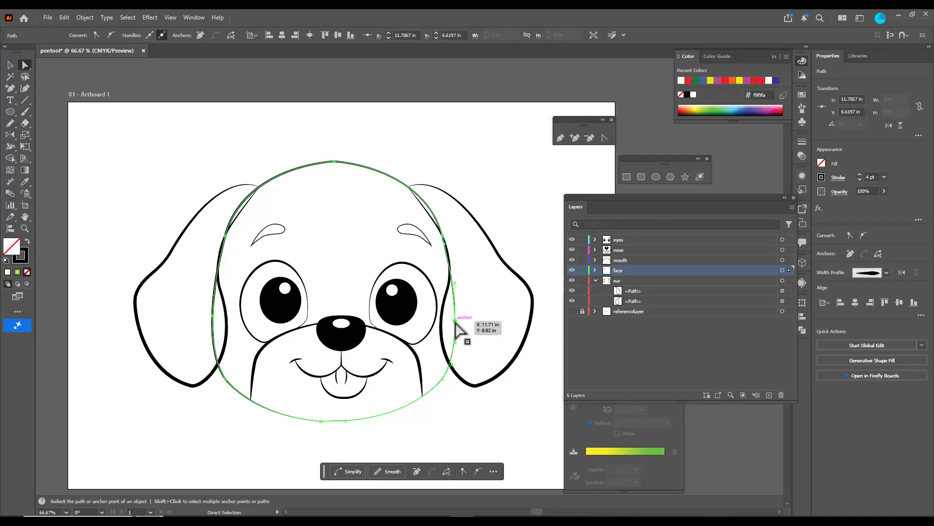
key(Delete)
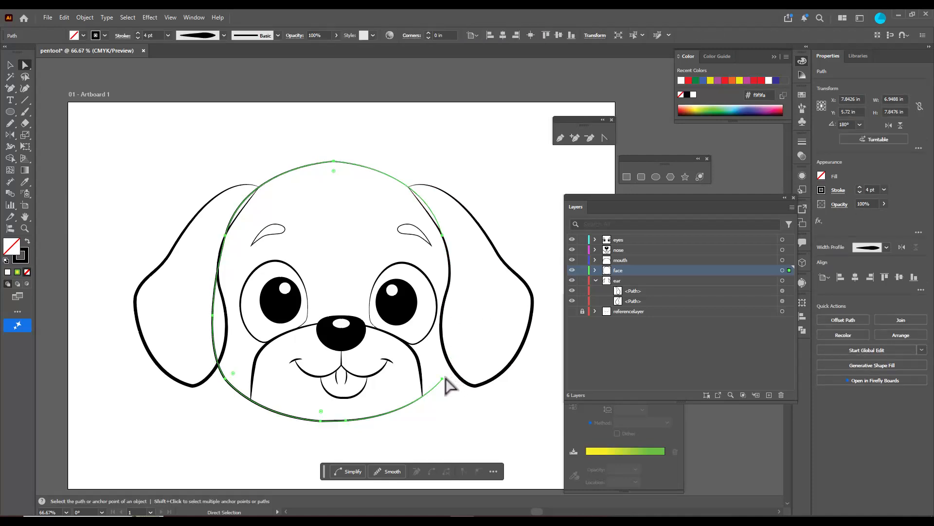
click(213, 316)
key(Delete)
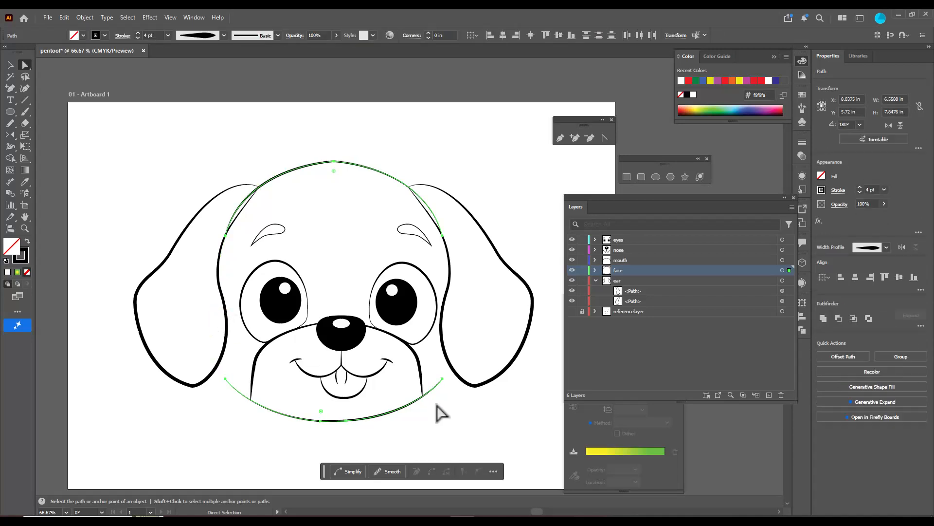
Extend the lower face curve's right end with the Pen tool to meet the inner edge of the right ear
click(443, 379)
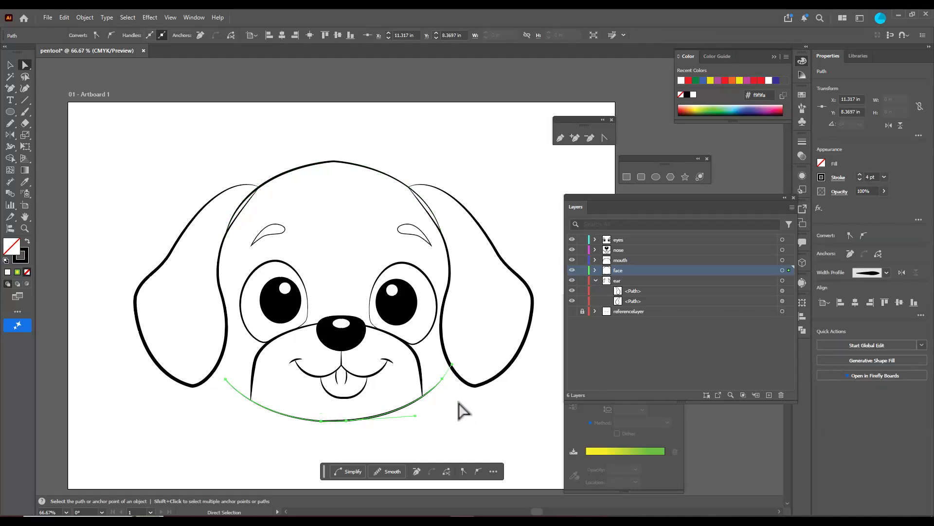
scroll(458, 404, up, 2)
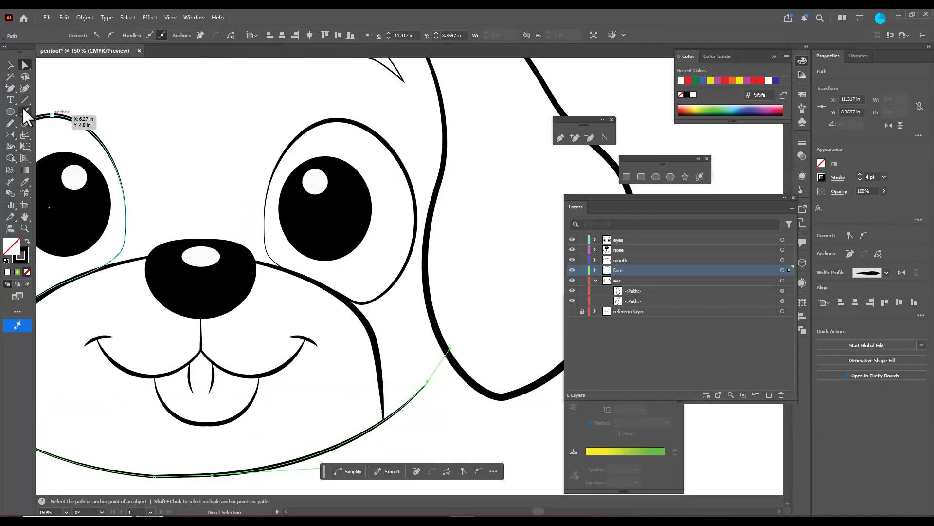
alt+click(11, 89)
drag(10, 89, 49, 91)
click(428, 382)
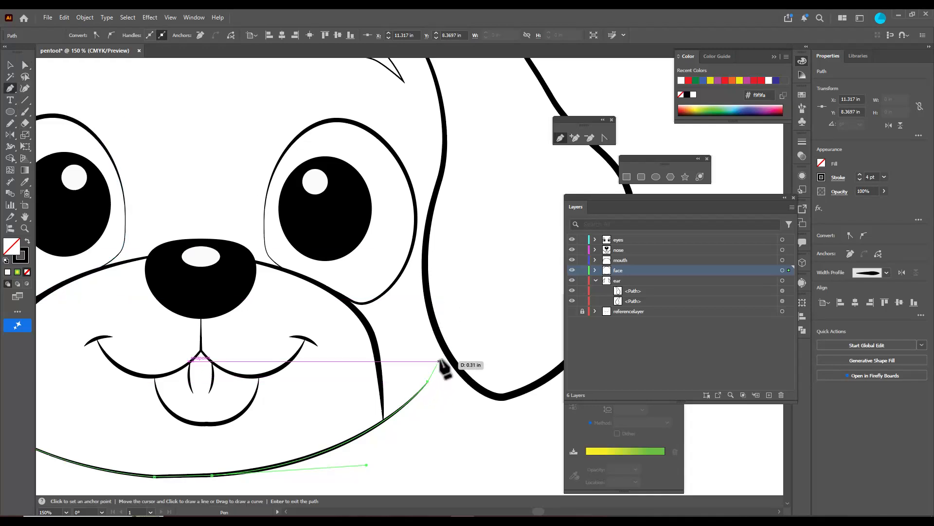
click(449, 355)
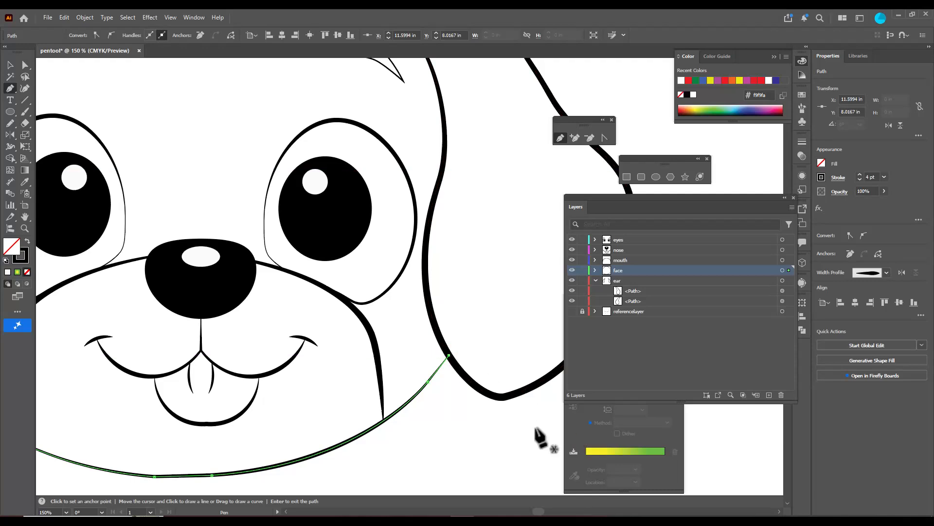
Extend the lower face curve's left end with the Pen tool to meet the inner edge of the left ear
scroll(446, 425, down, 2)
scroll(195, 416, up, 2)
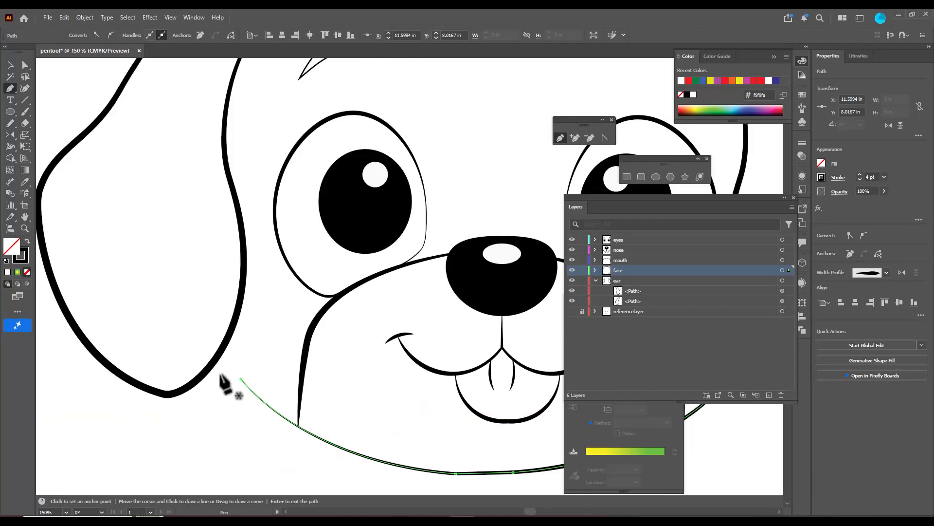
click(241, 378)
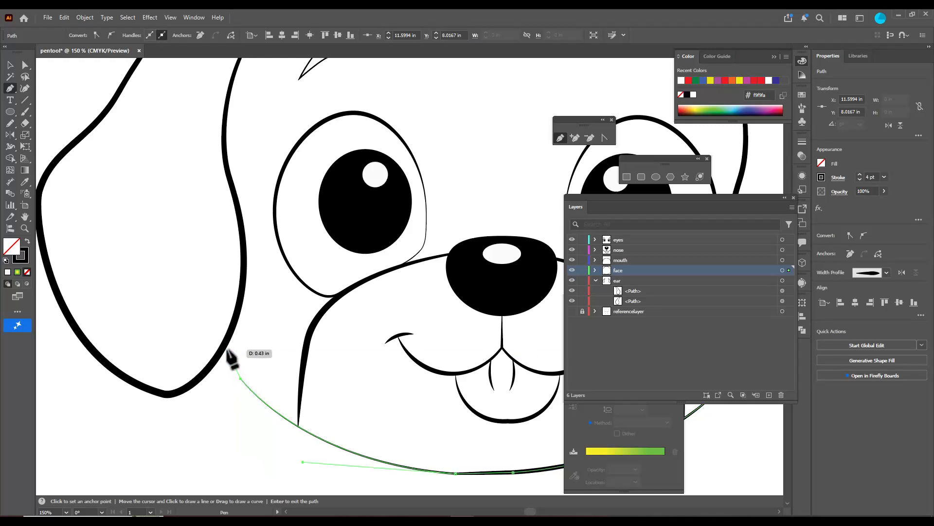
click(222, 349)
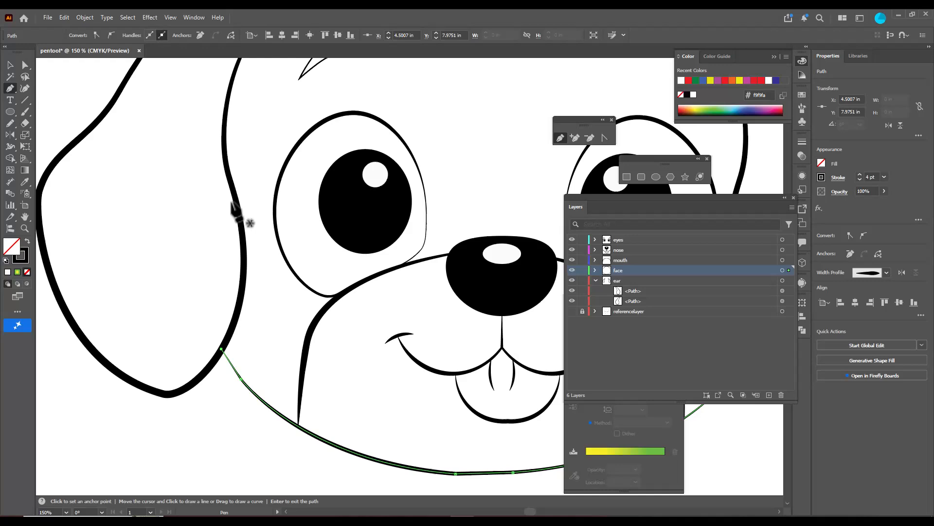
Try to add an anchor point on the left ear's upper inner edge with the Pen tool and adjust it
scroll(276, 180, up, 3)
alt+scroll(300, 163, down, 3)
alt+scroll(443, 103, up, 3)
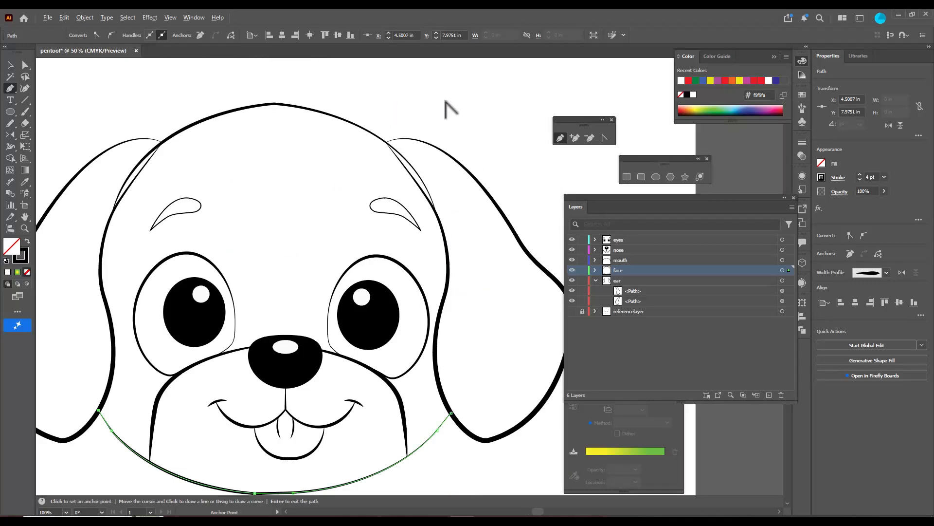
alt+scroll(138, 168, up, 1)
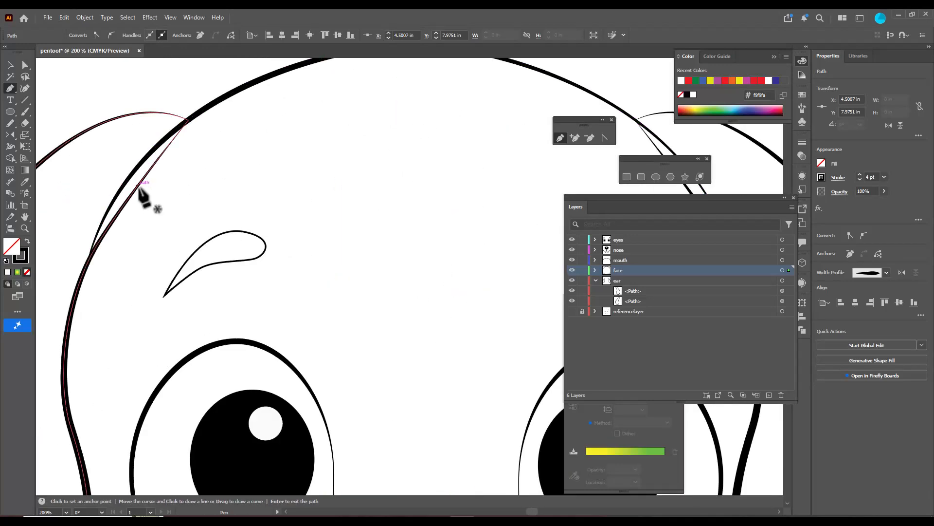
click(144, 179)
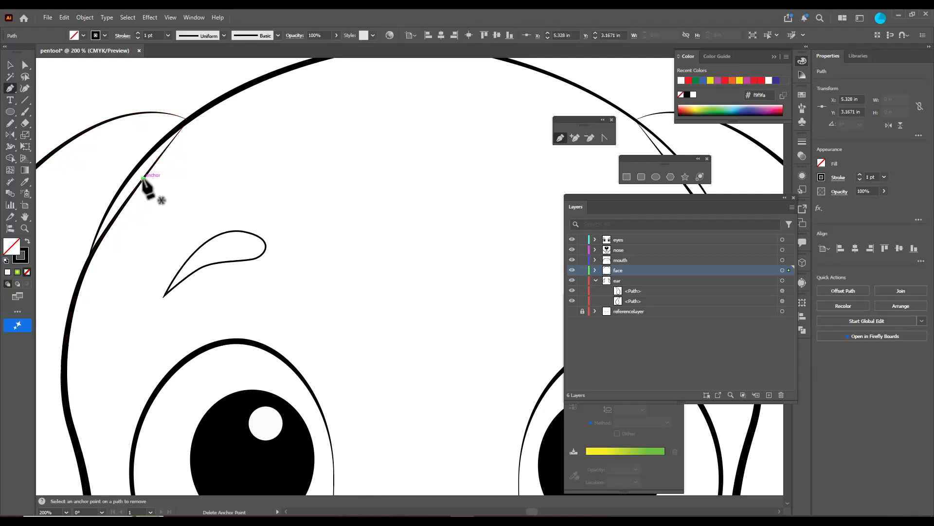
drag(144, 178, 144, 181)
key(ctrl)
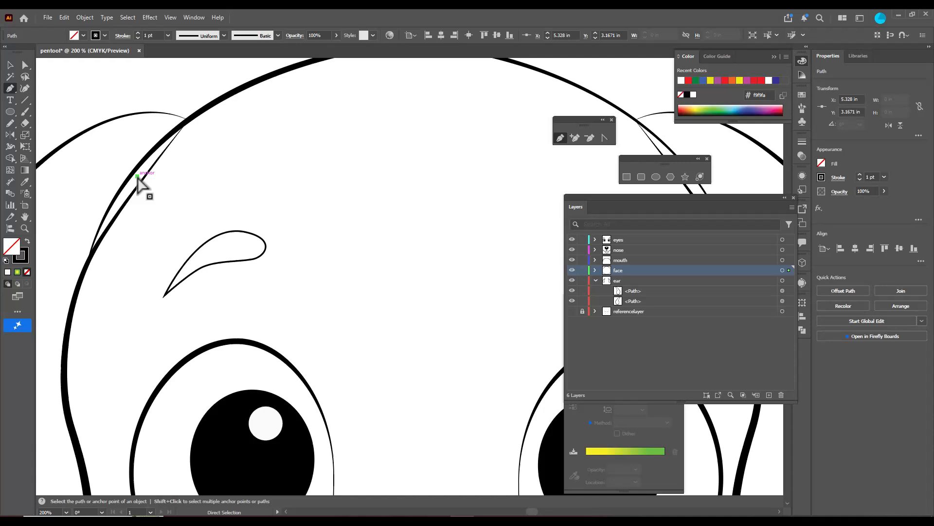
Add an anchor point on the left ear's upper inner edge and move it outward onto the face outline
click(9, 65)
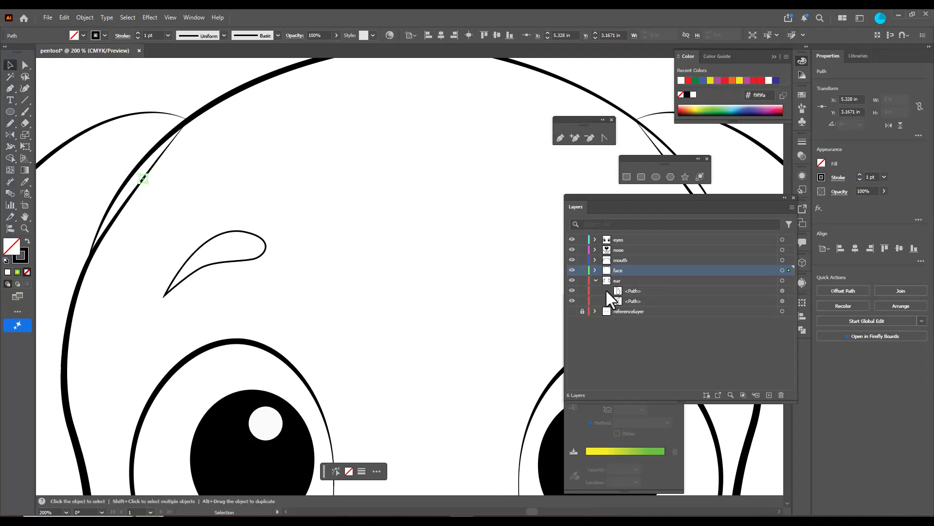
click(633, 288)
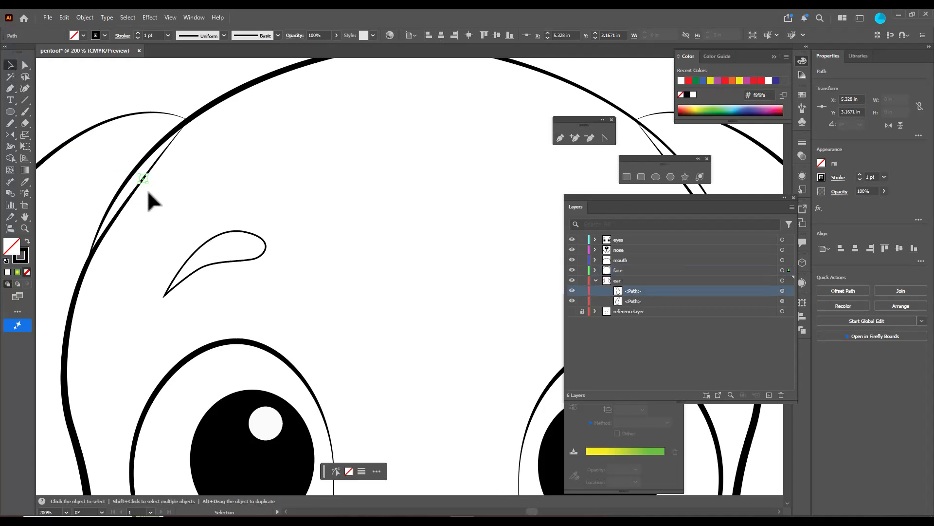
click(68, 94)
click(124, 119)
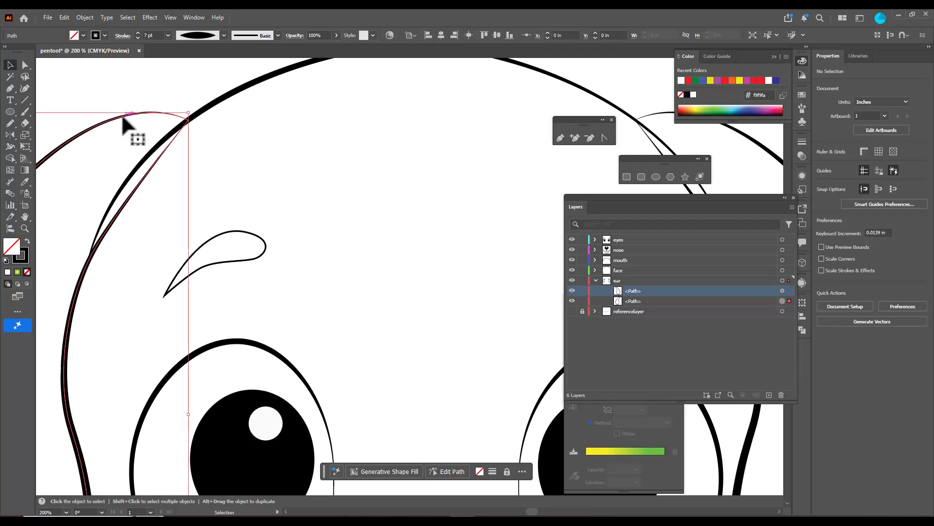
click(9, 88)
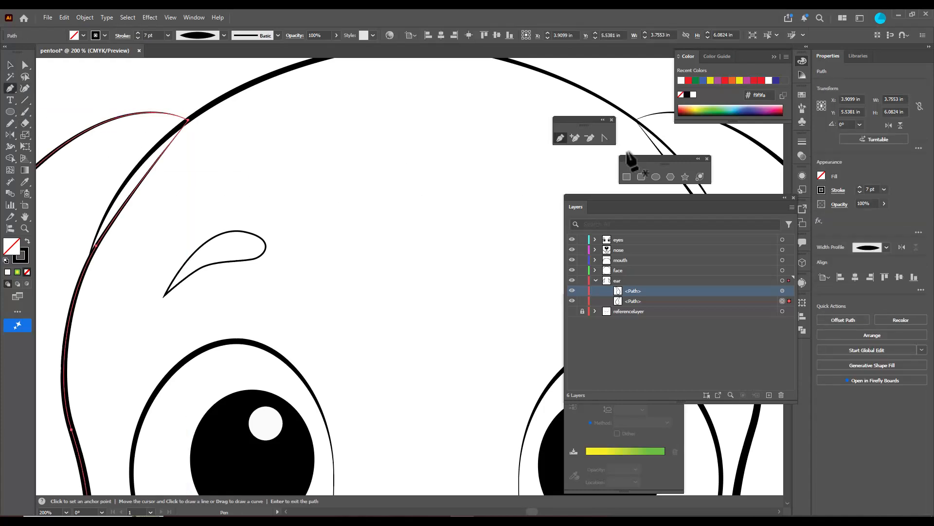
click(574, 138)
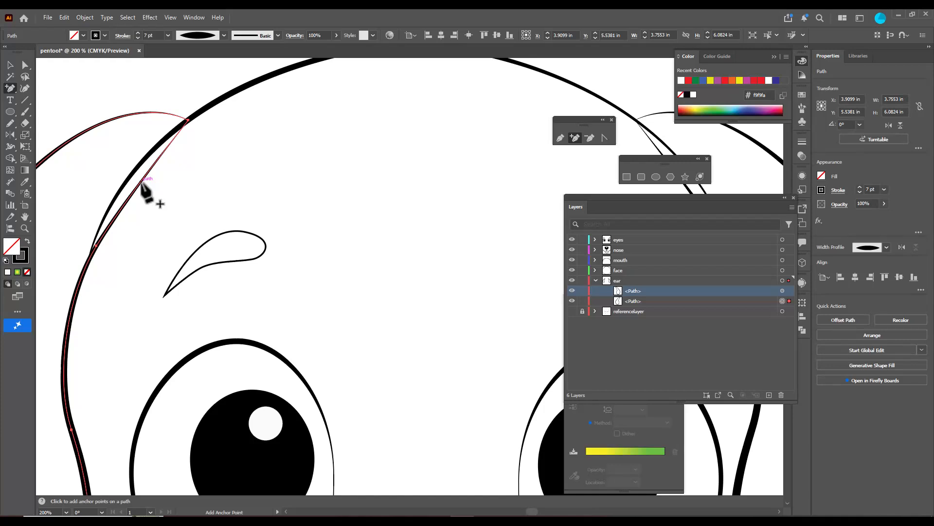
click(140, 181)
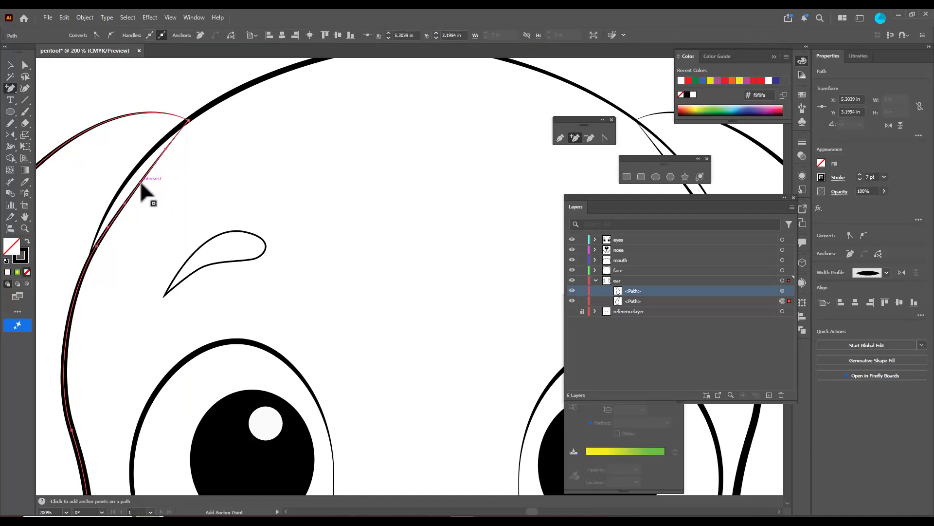
click(25, 65)
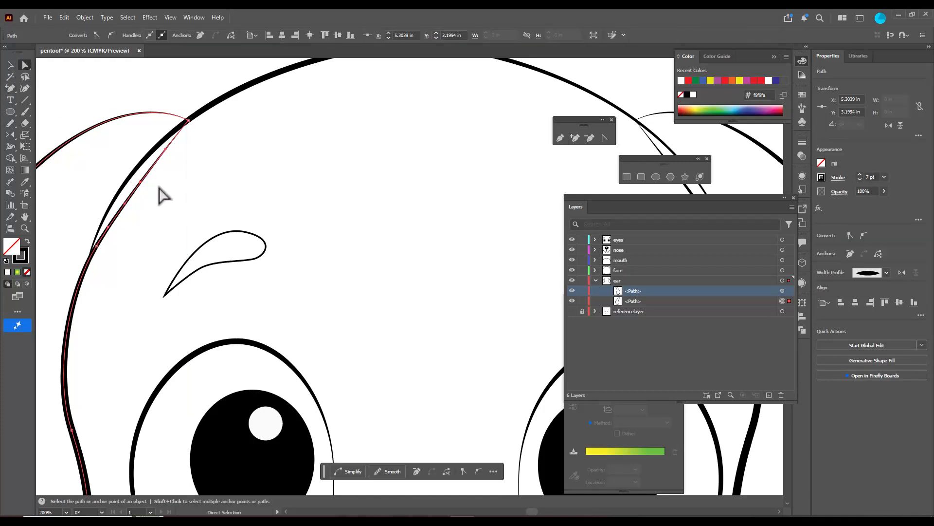
drag(141, 183, 134, 174)
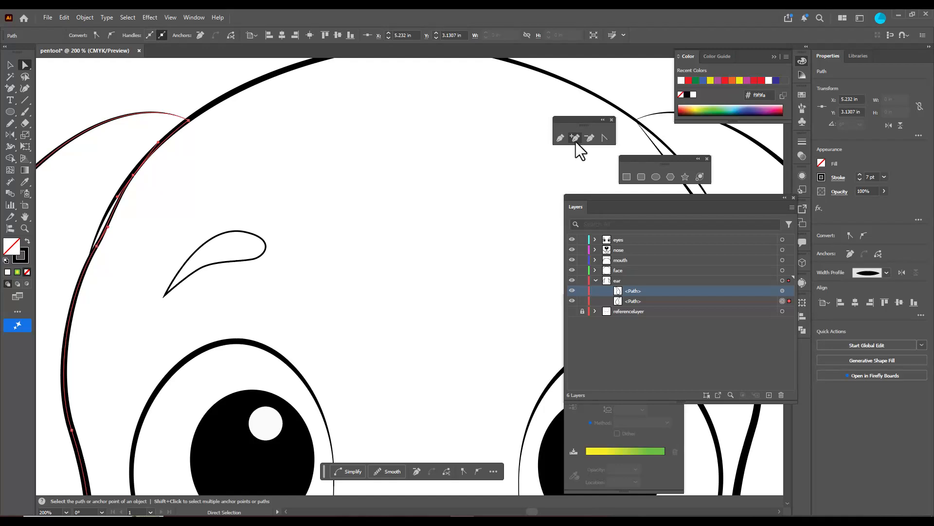
Add another anchor point lower on the left ear's inner edge, fit the curve to the face outline, and deselect the ear
click(575, 137)
click(109, 220)
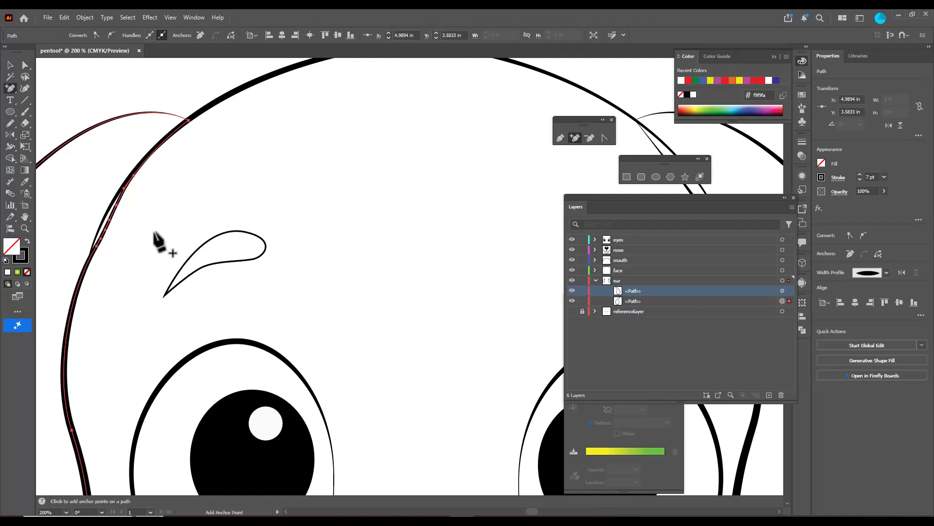
click(24, 65)
drag(110, 229, 96, 248)
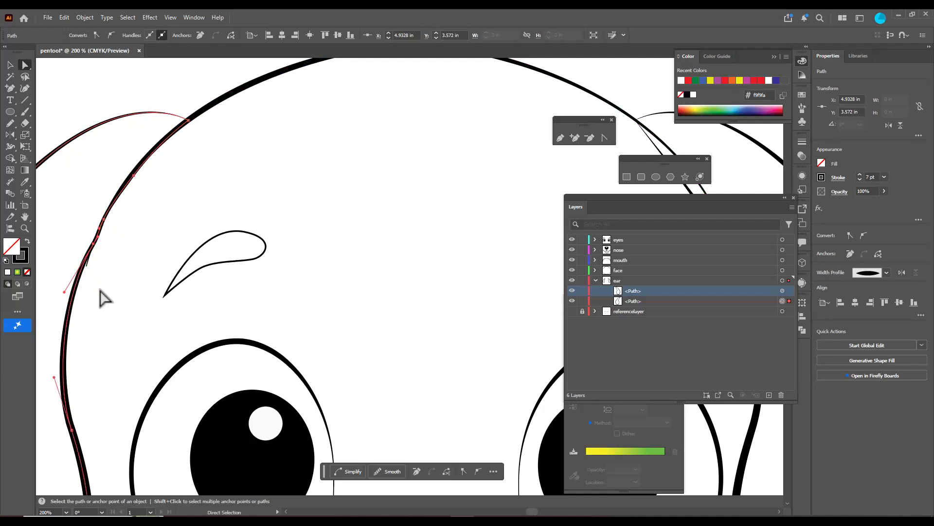
click(176, 96)
Add an anchor point on the right ear's upper inner edge and move it outward onto the face outline
scroll(182, 109, down, 3)
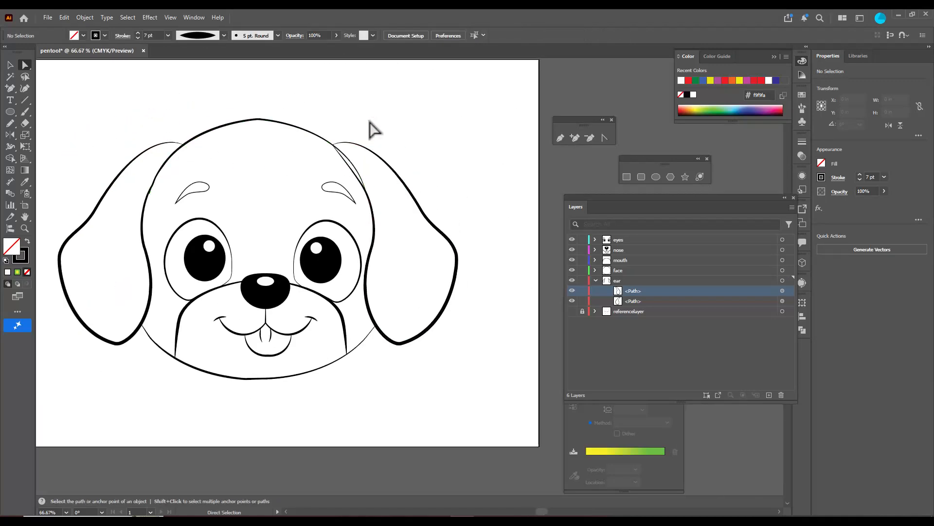
scroll(392, 147, up, 4)
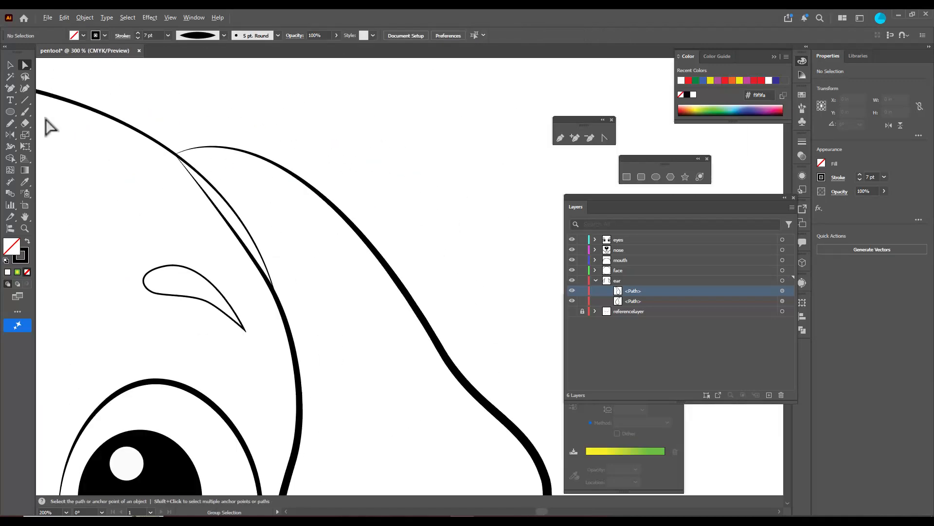
click(636, 301)
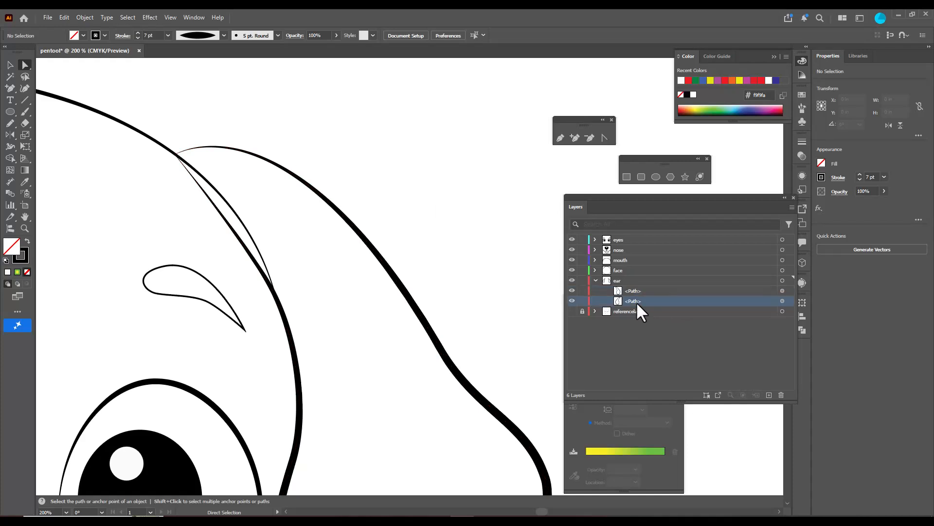
click(782, 301)
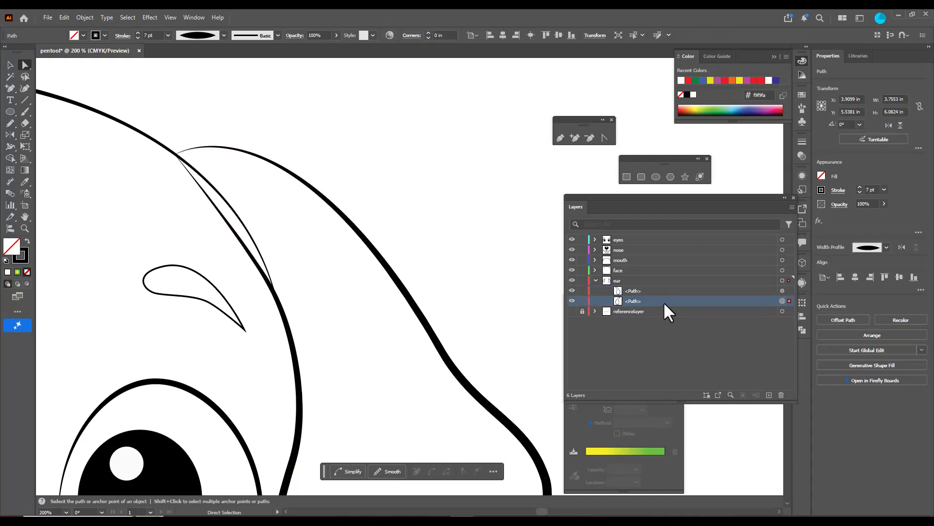
click(782, 291)
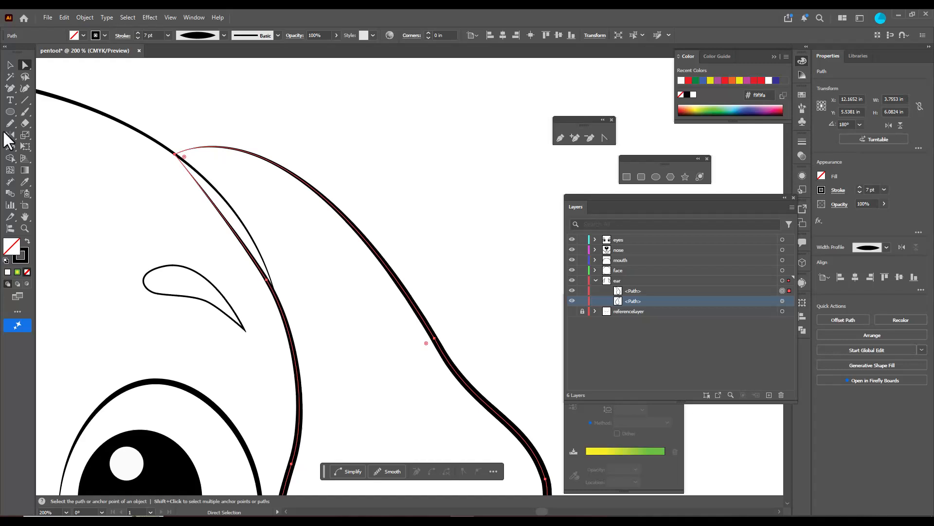
click(575, 138)
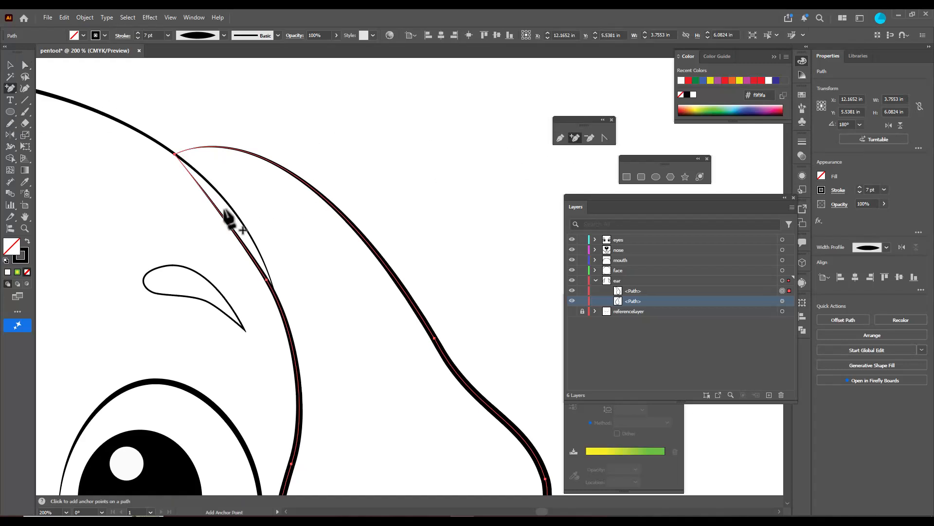
click(219, 209)
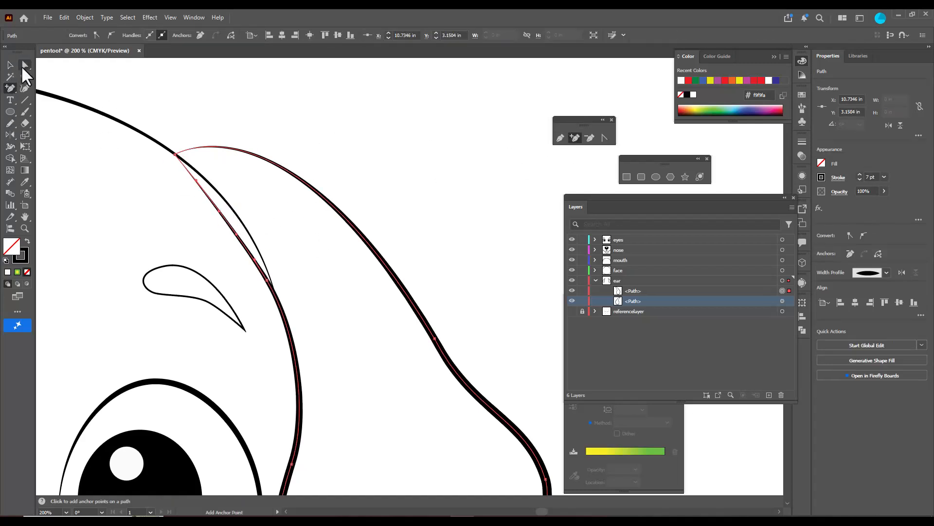
click(24, 67)
drag(220, 213, 227, 208)
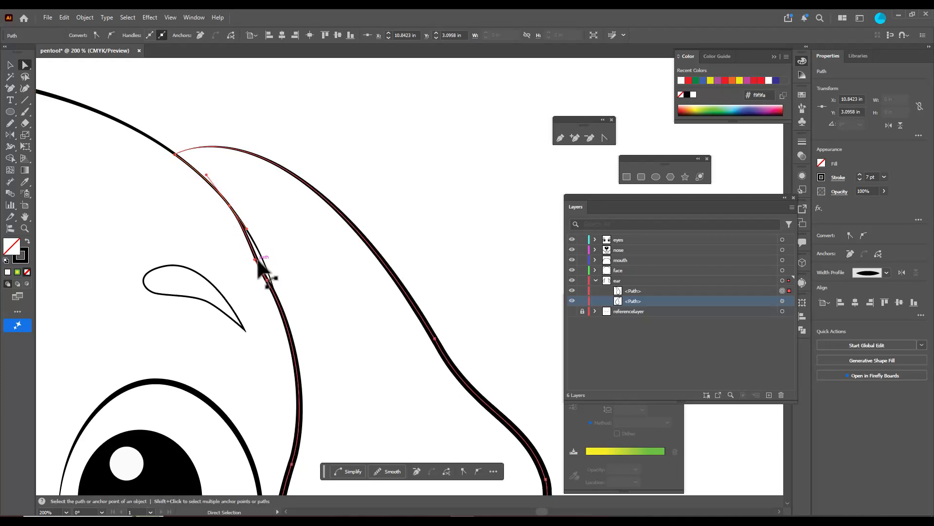
Add an anchor point lower on the right ear's inner edge and move it outward toward the face outline
click(575, 138)
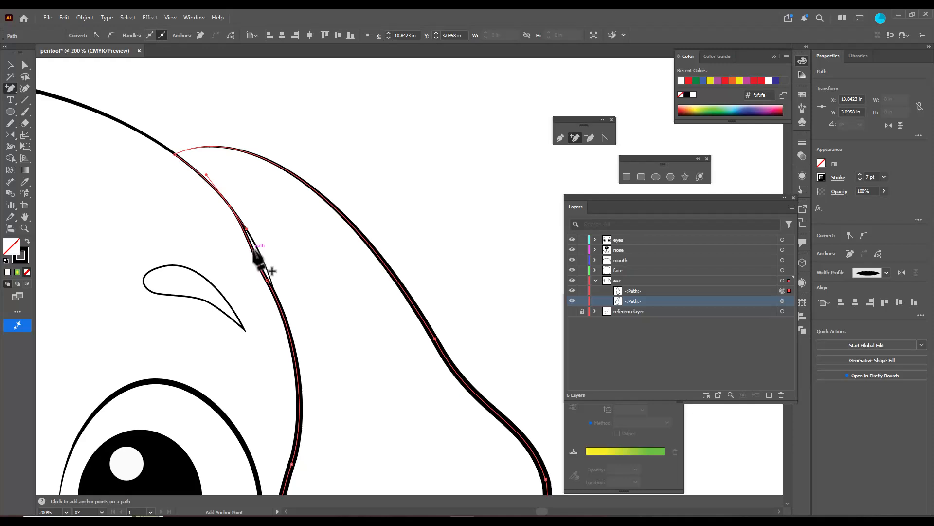
click(253, 252)
click(25, 65)
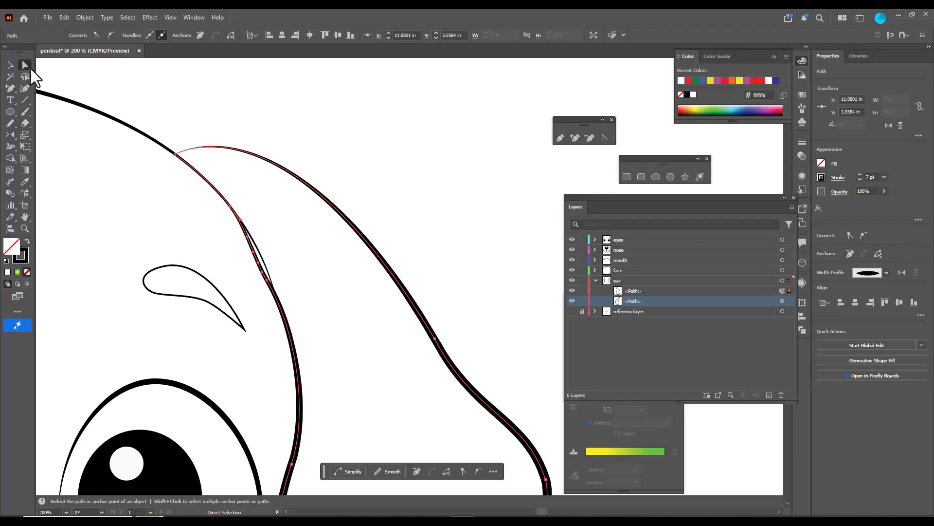
drag(254, 253, 262, 274)
scroll(277, 283, up, 3)
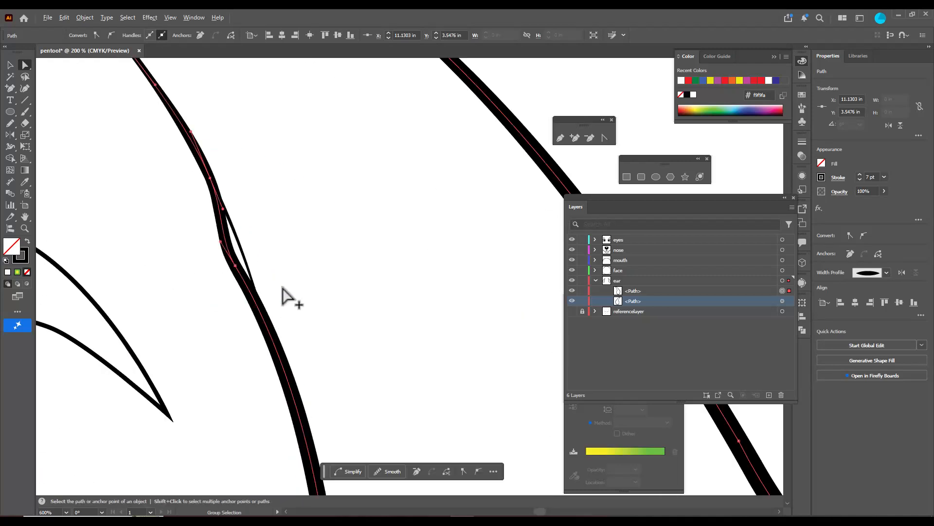
Add one more anchor point on the right ear's inner edge, move the lower point outward onto the face outline, and deselect the ear
click(574, 138)
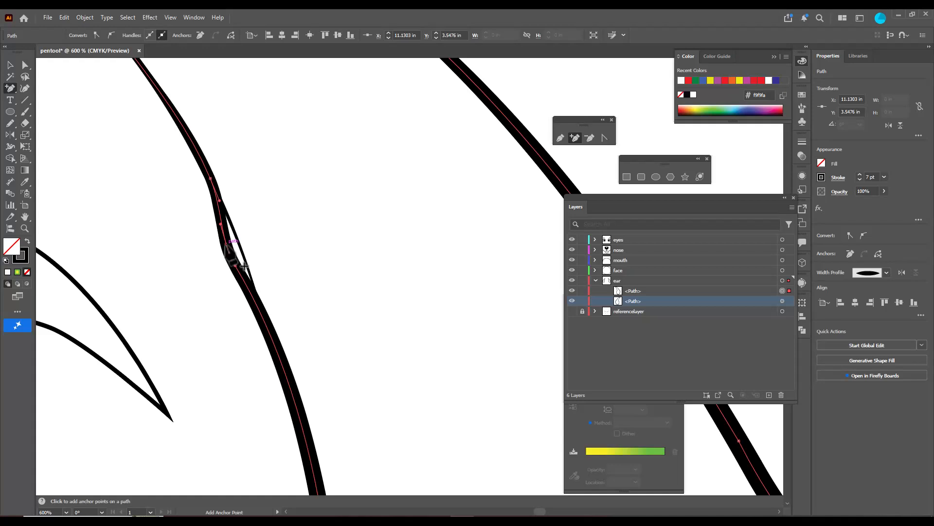
click(24, 65)
click(235, 263)
drag(231, 257, 245, 272)
scroll(291, 237, down, 7)
scroll(290, 237, down, 1)
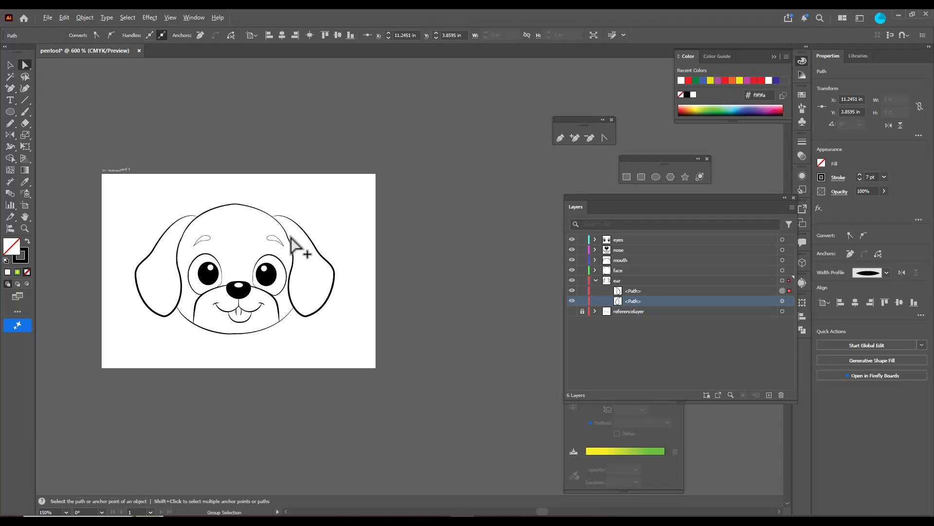
click(359, 222)
Nudge the right eyebrow inward toward the middle of the face, fine-tune its height to match the left eyebrow, and deselect it
scroll(196, 233, up, 1)
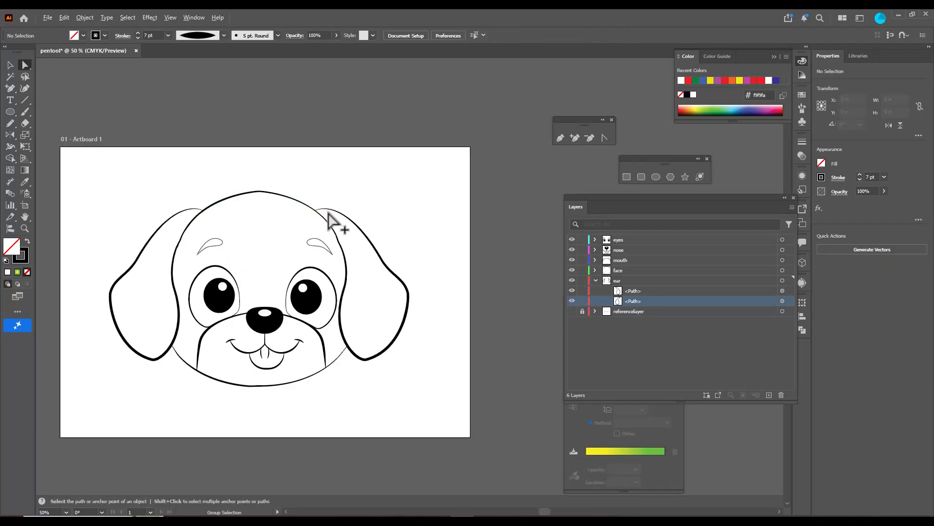
scroll(103, 213, up, 1)
click(10, 65)
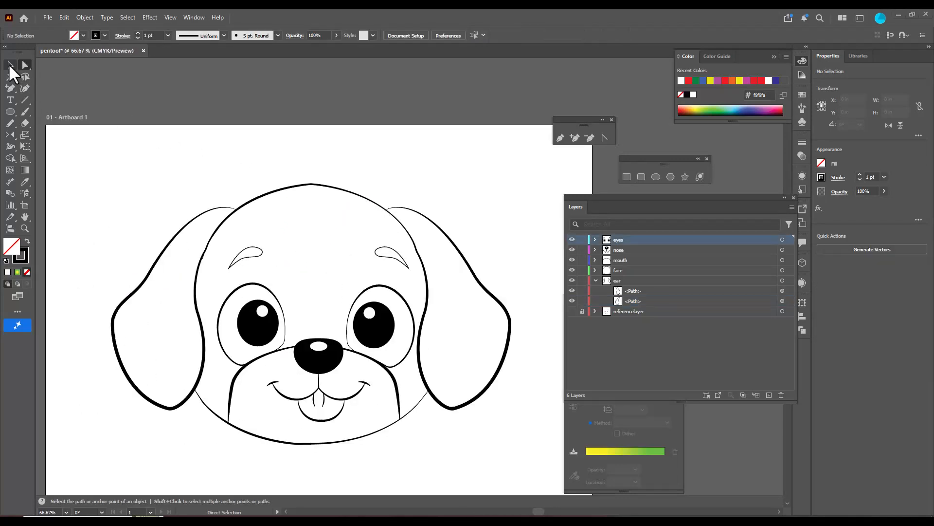
click(398, 258)
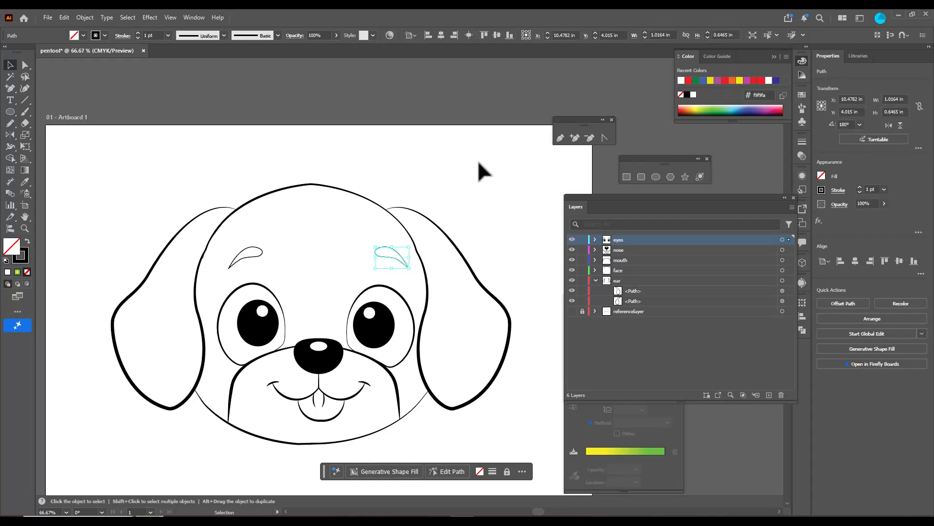
key(shift+Left)
key(shift+Left)
key(shift+Left)
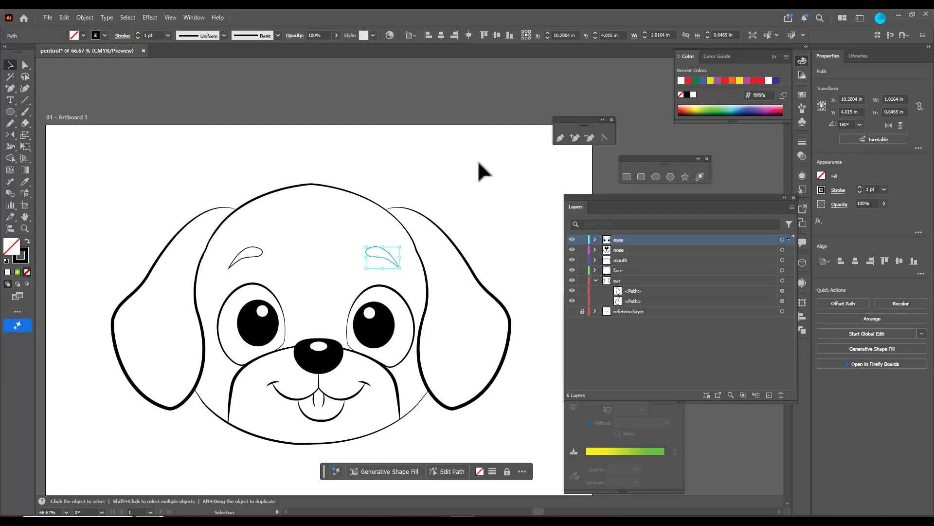
key(shift+Right)
key(shift+Up)
key(Down)
key(Down)
click(480, 163)
scroll(481, 164, down, 1)
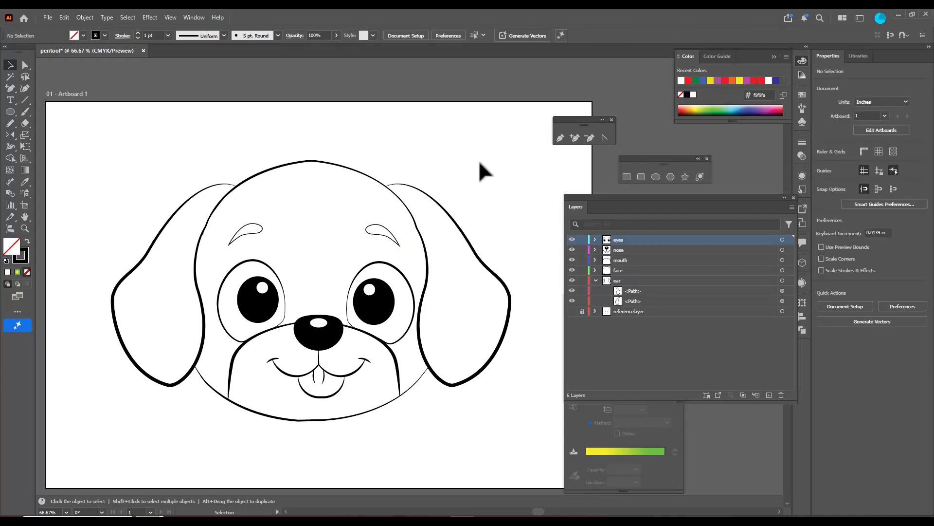